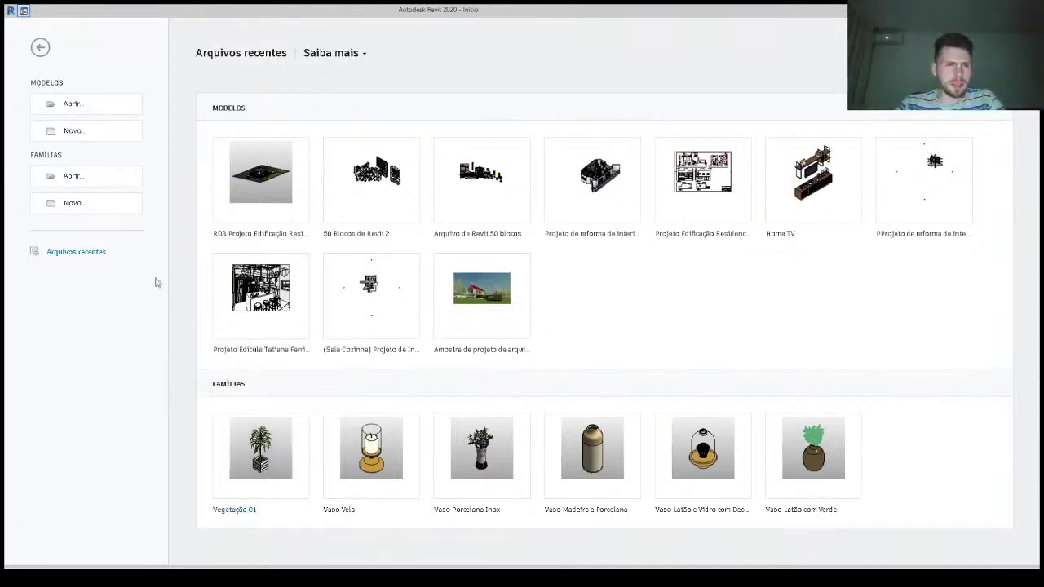
Step: Start a new family from the Mobiliário métrico (metric furniture) template
click(83, 212)
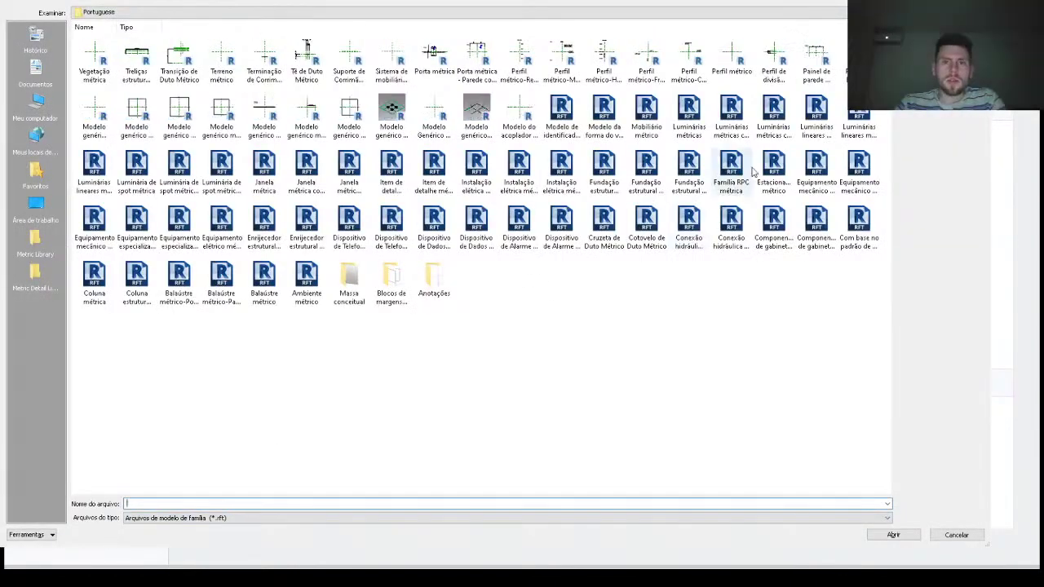
double_click(642, 128)
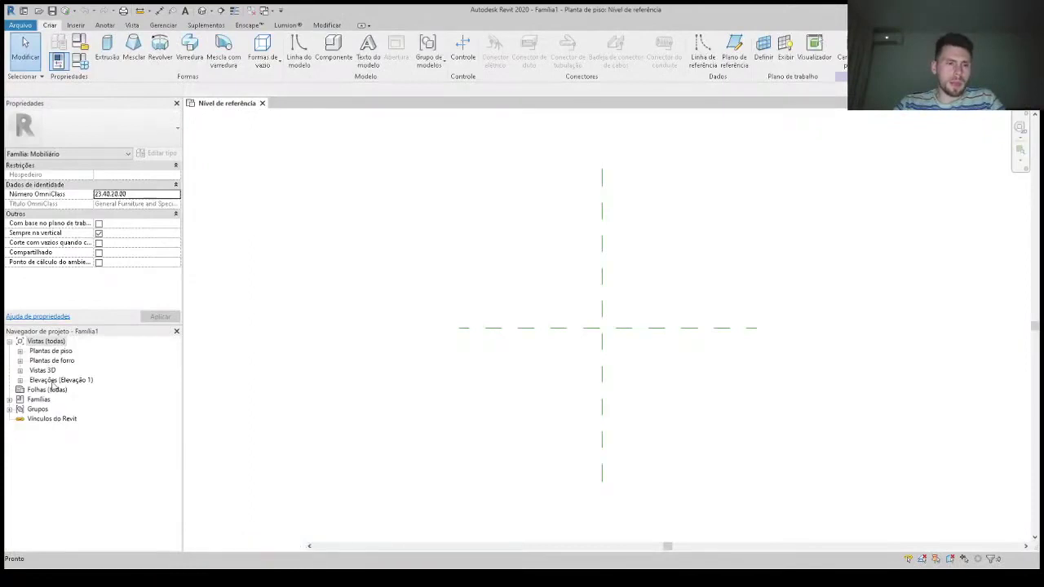
Step: Open the Parte frontal elevation and set linear units to metres with two decimals
double_click(57, 408)
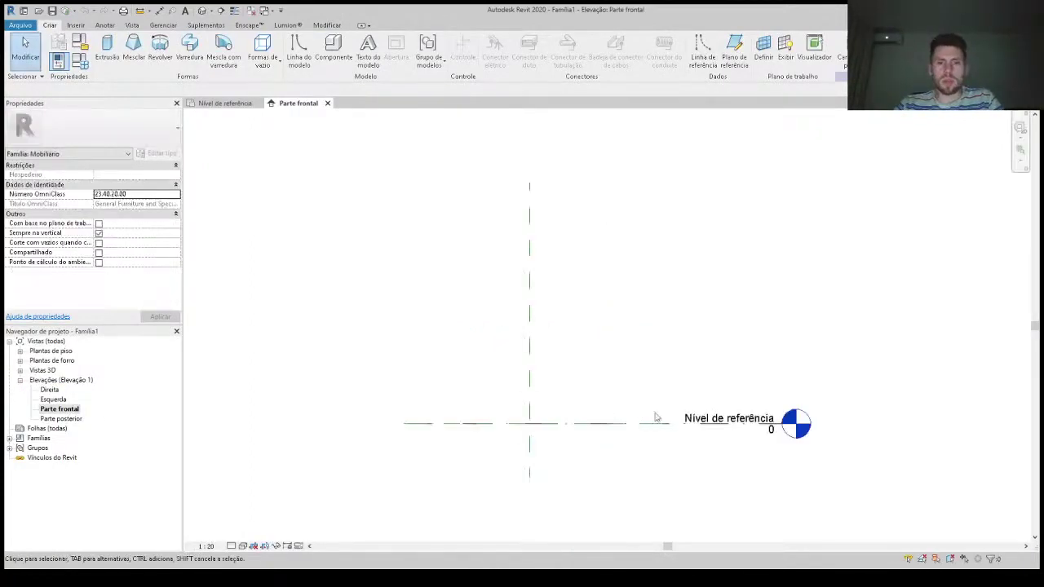
middle_drag(641, 384, 612, 375)
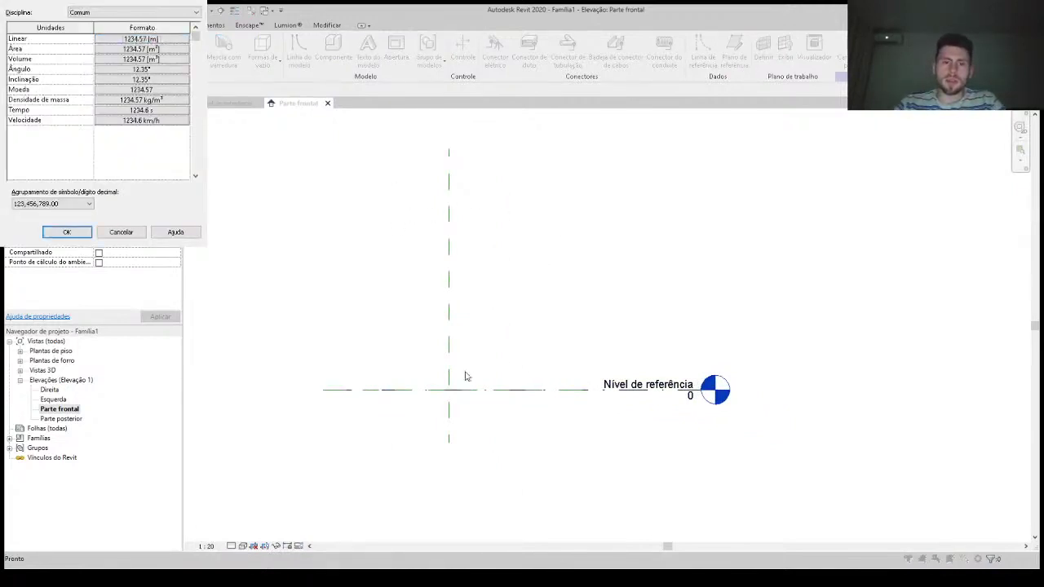
key(Return)
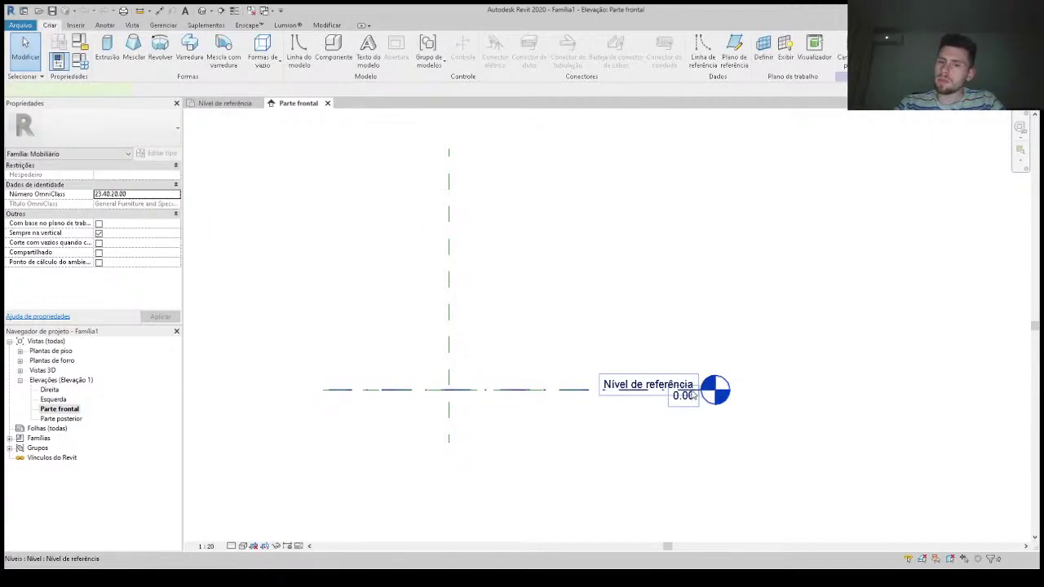
Step: Extend the reference level line further to the right
click(690, 395)
drag(703, 389, 968, 389)
click(715, 290)
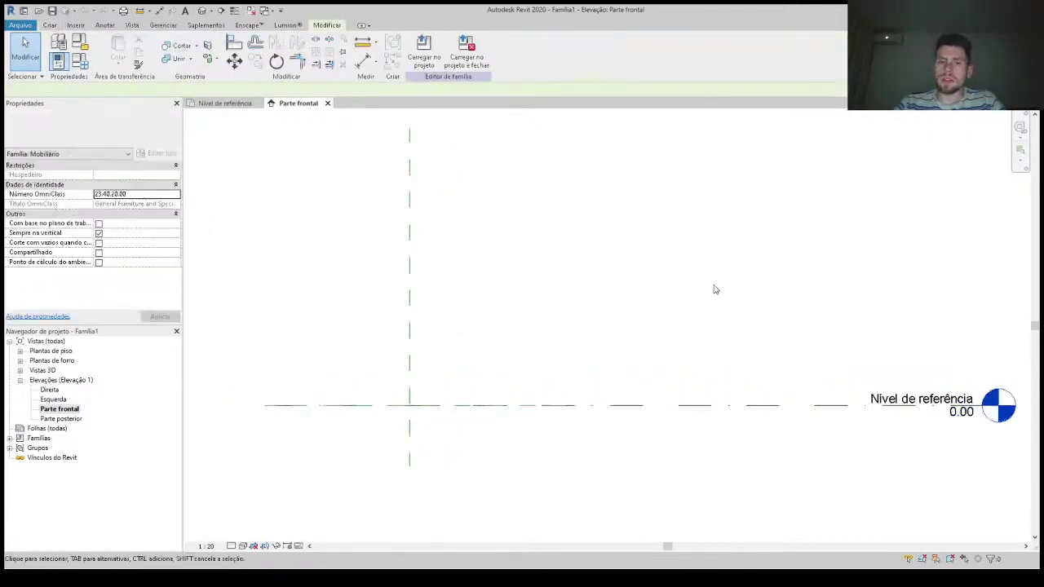
middle_drag(715, 290, 638, 325)
Step: Draw a horizontal model line from the centre plane and set its height to 1.0 above the level
click(51, 25)
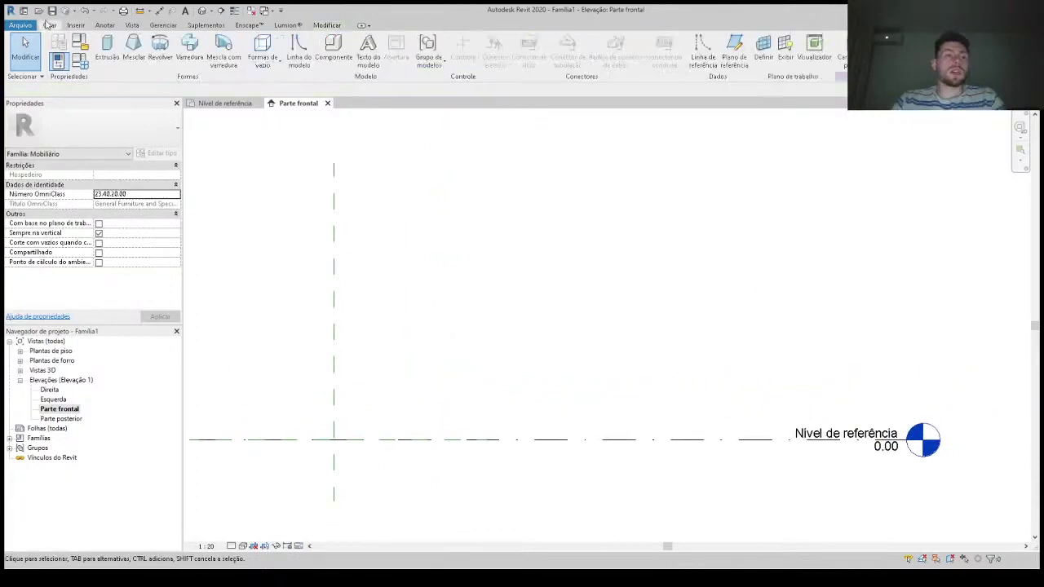
click(335, 340)
click(715, 340)
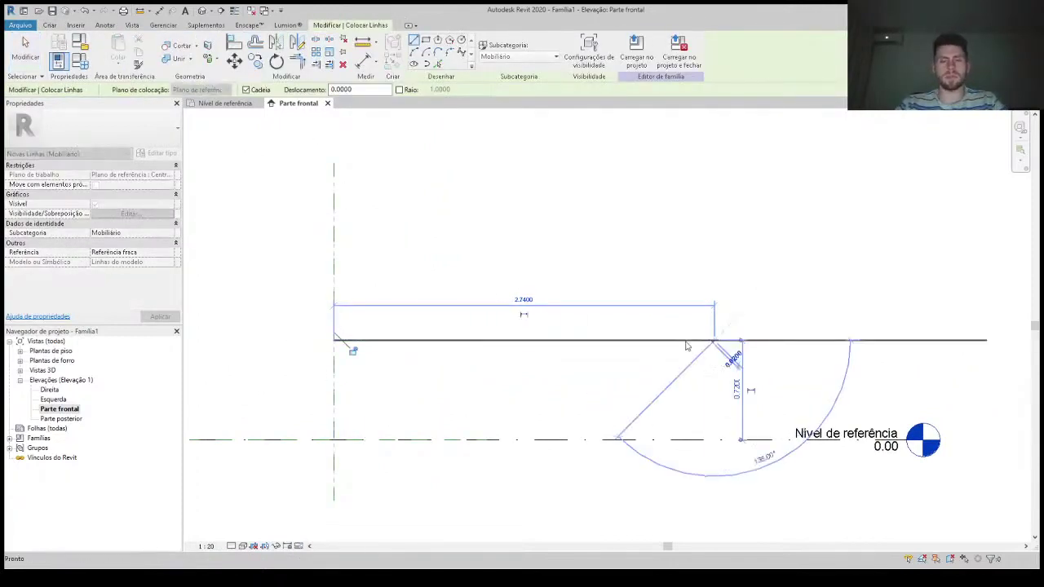
key(Escape)
key(Escape)
click(612, 342)
click(738, 403)
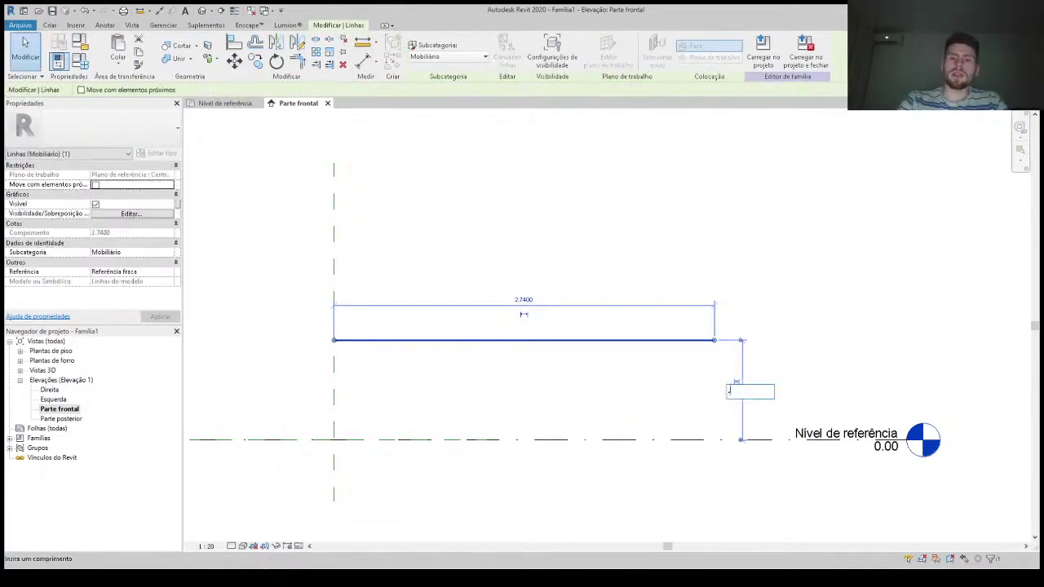
text(0.9)
key(Return)
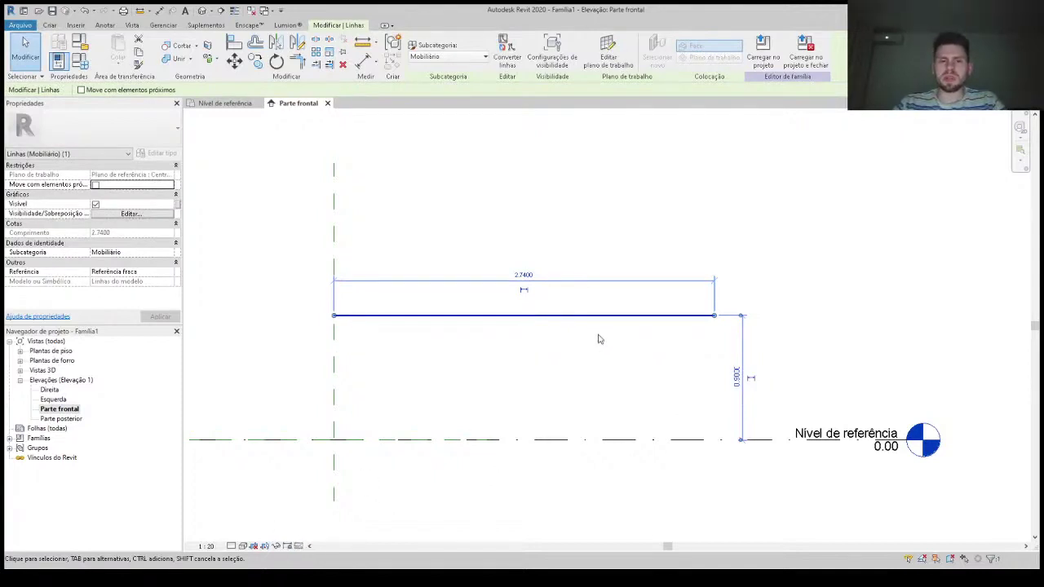
click(739, 374)
text(1)
key(Return)
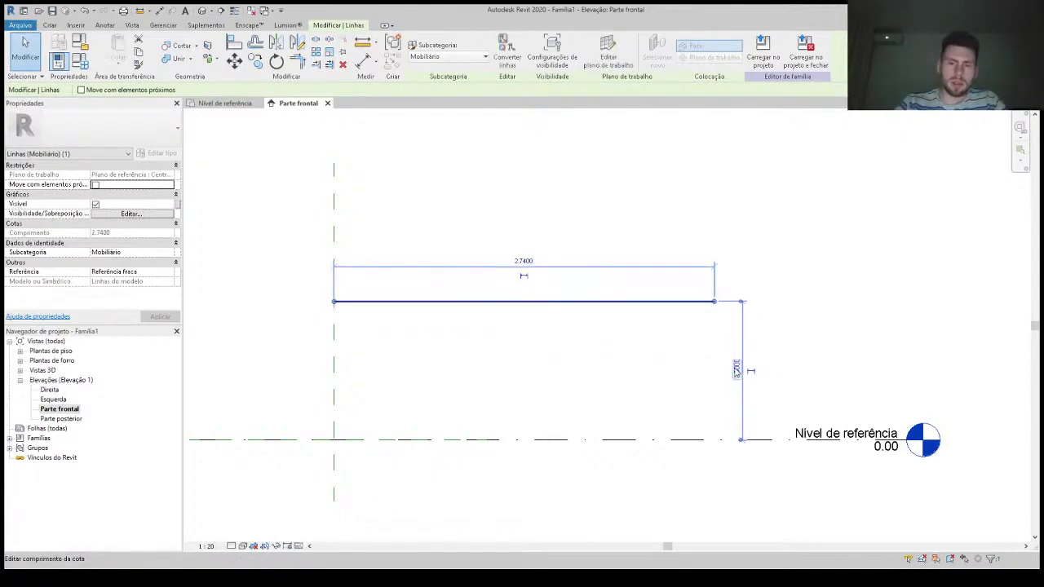
click(647, 337)
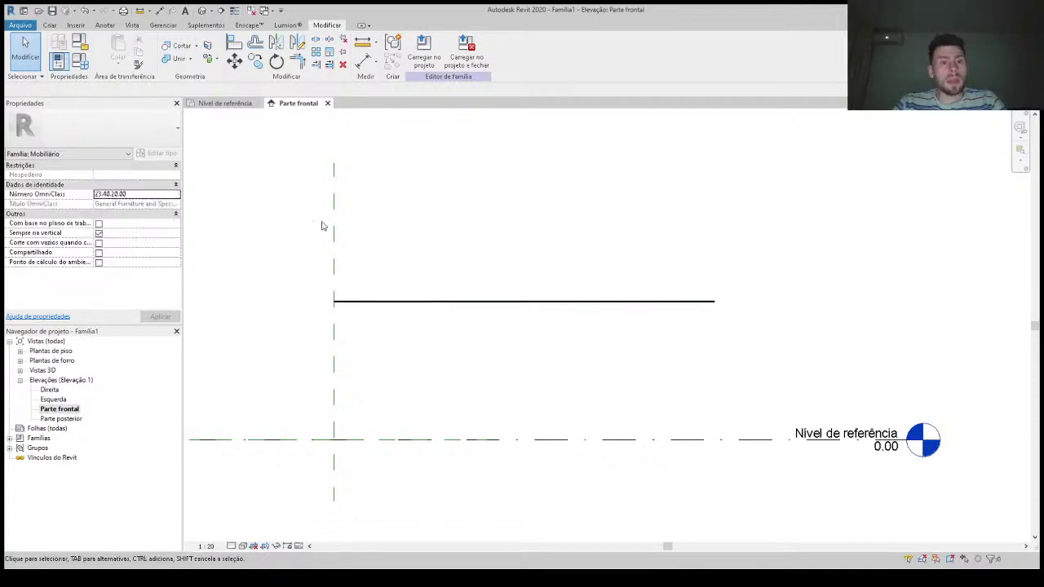
Step: Draw a vertical side line down to the reference level, initially 2.6 from centre
click(50, 24)
click(298, 54)
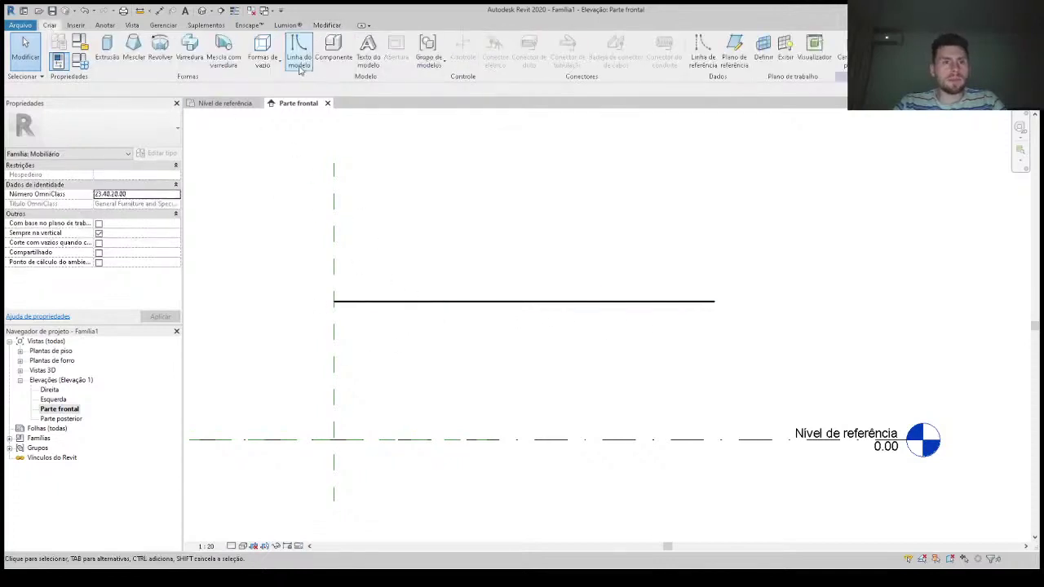
click(993, 228)
click(720, 228)
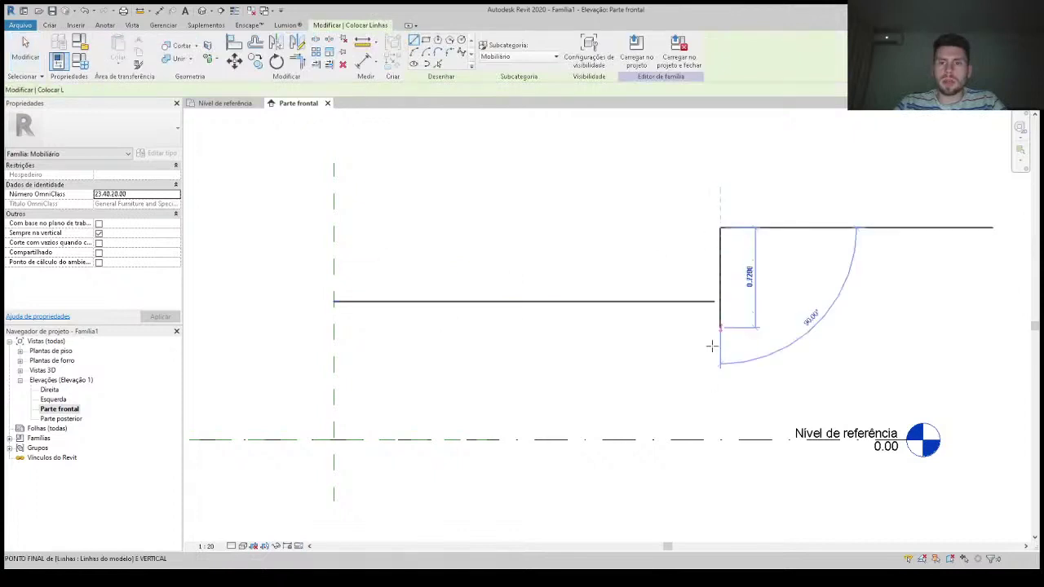
click(722, 441)
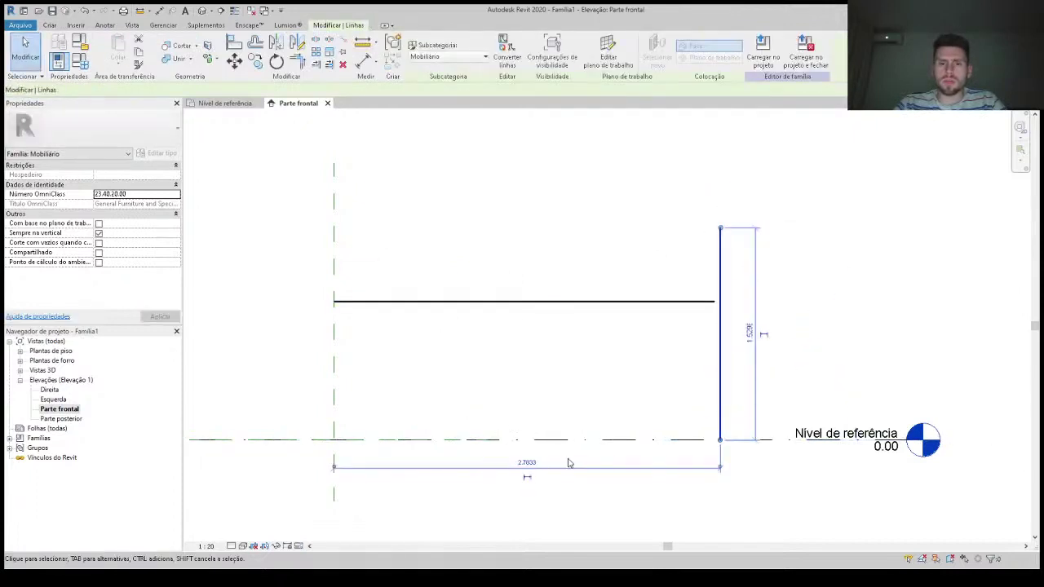
click(528, 463)
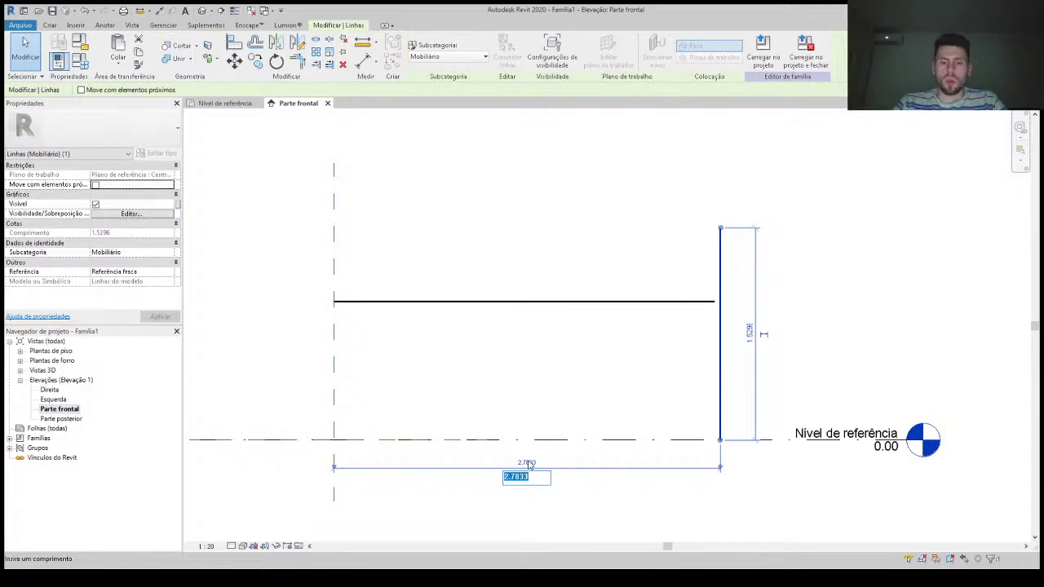
text(2.6)
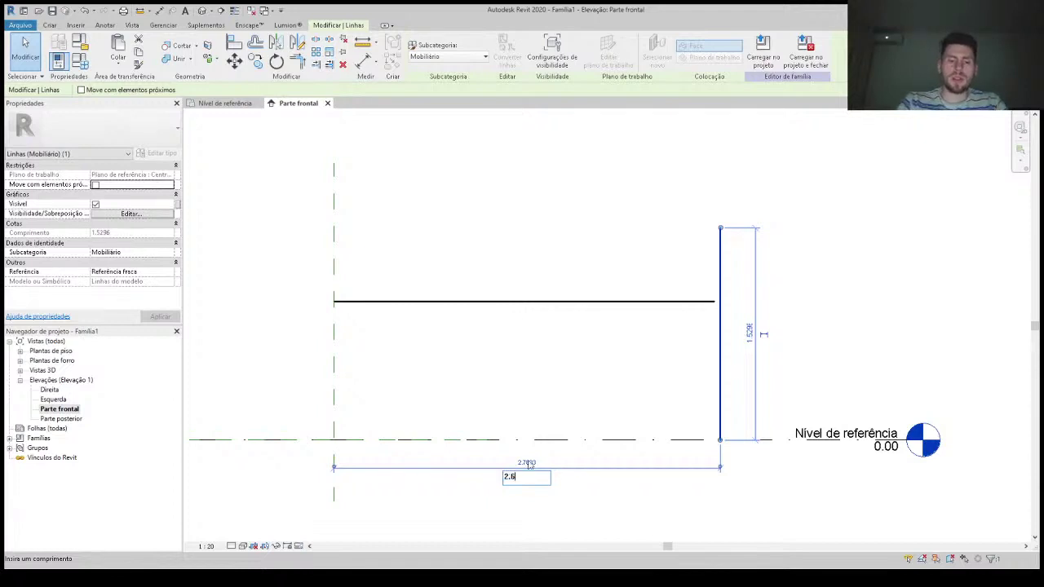
key(Return)
click(498, 455)
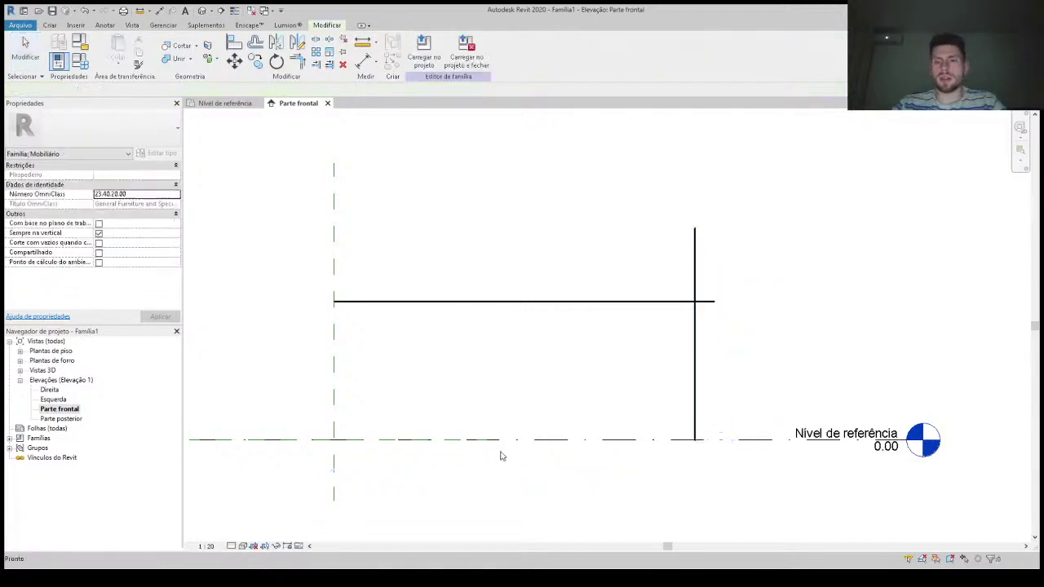
Step: Correct the side line's distance from centre to 2.8
click(694, 342)
key(m)
key(v)
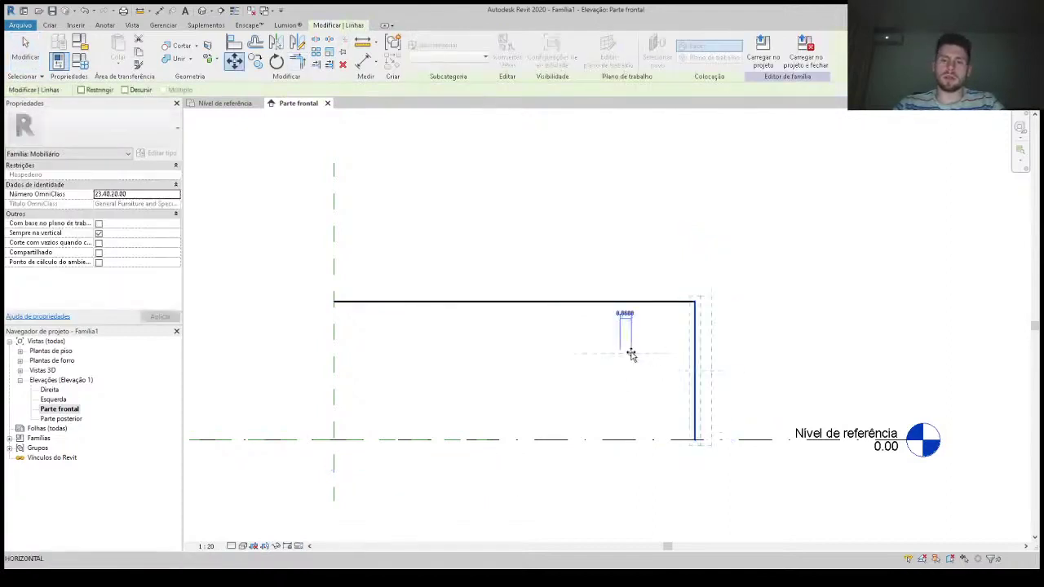
key(Escape)
click(514, 463)
text(2.)
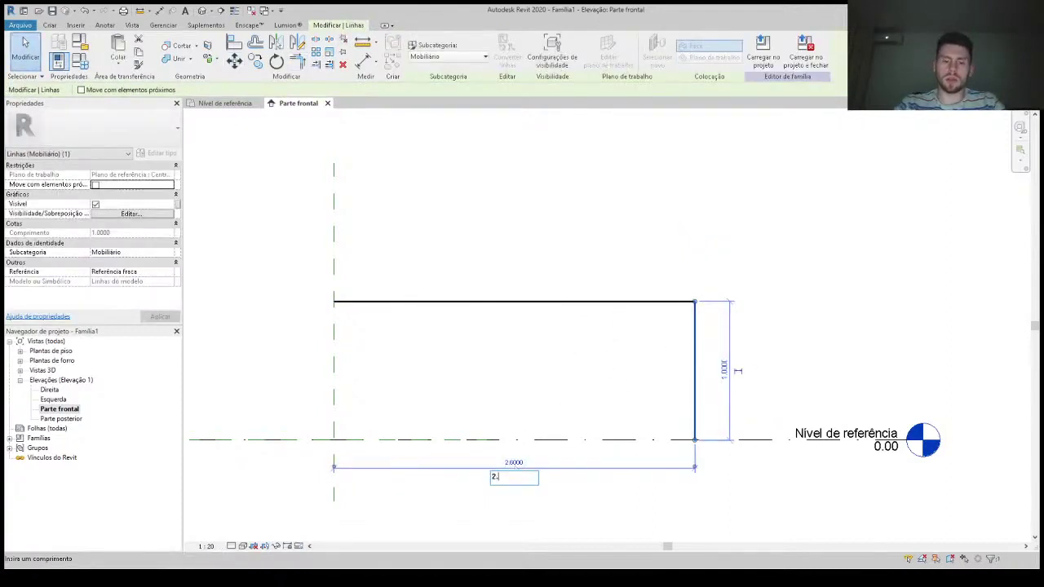
text(8)
key(Return)
click(338, 121)
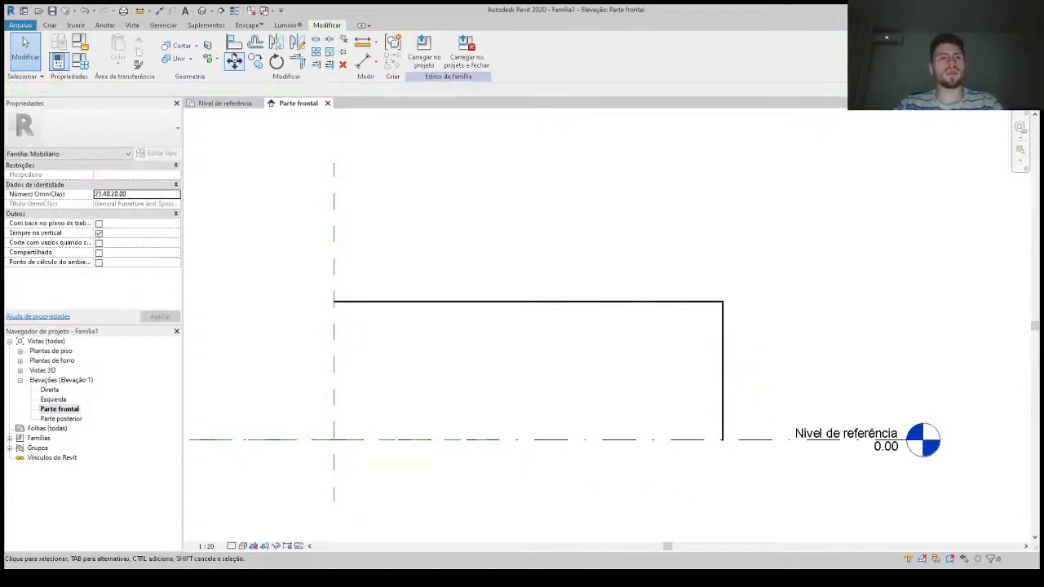
click(50, 25)
Step: Draw two horizontal dividing lines from the centre plane to the side edge
click(299, 49)
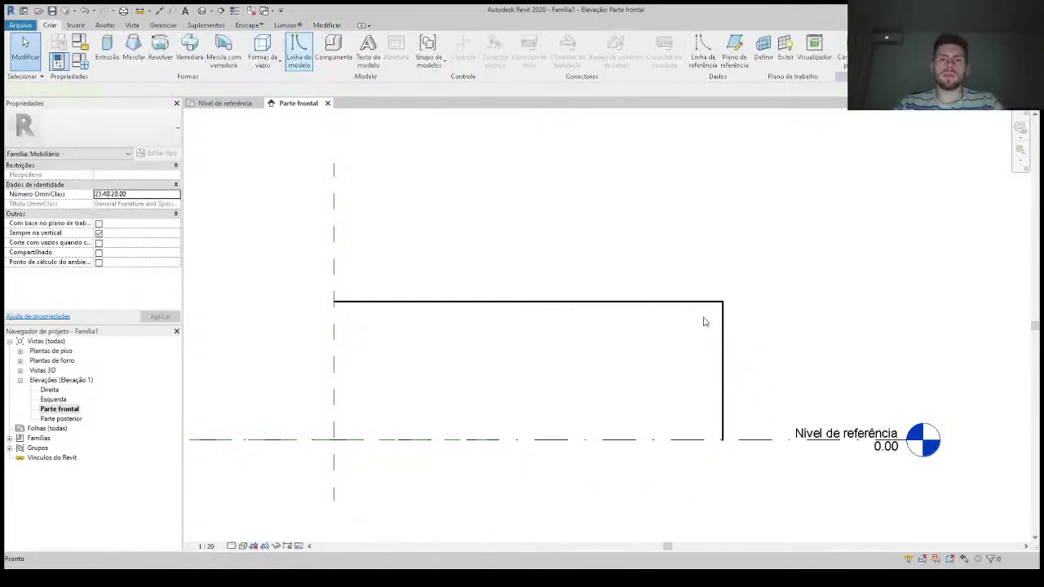
click(722, 303)
click(723, 348)
click(334, 348)
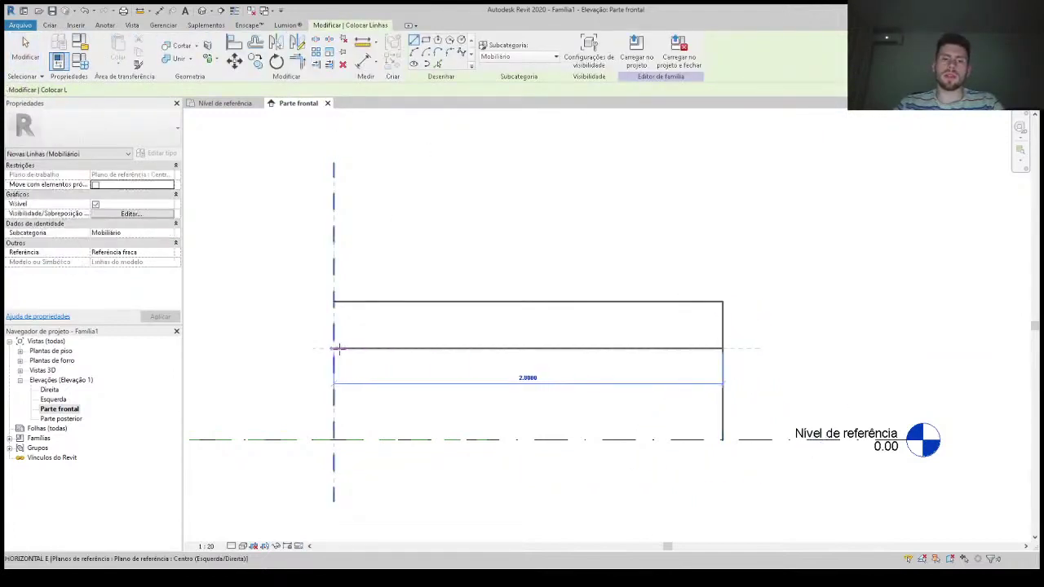
key(Escape)
click(723, 394)
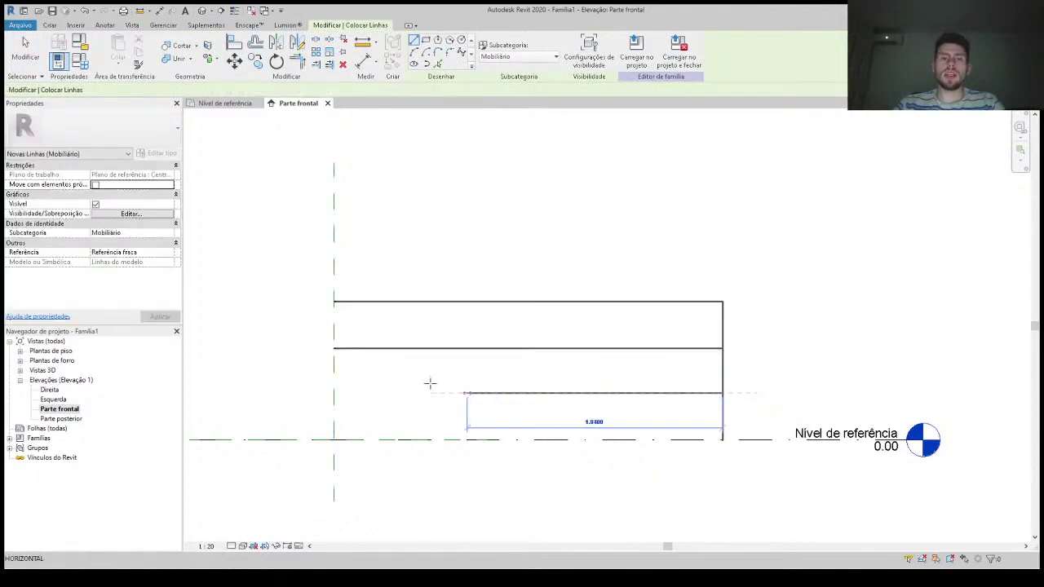
click(333, 393)
key(Escape)
key(Escape)
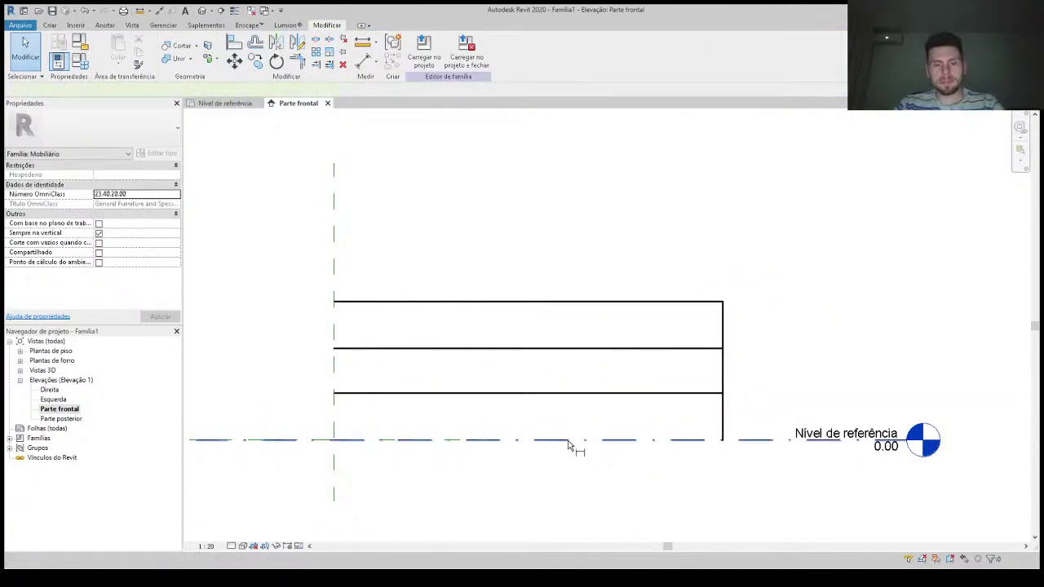
Step: Dimension the top edge, both dividers and the level, then set the bands equal (EQ)
key(d)
key(i)
click(575, 394)
click(576, 348)
click(577, 302)
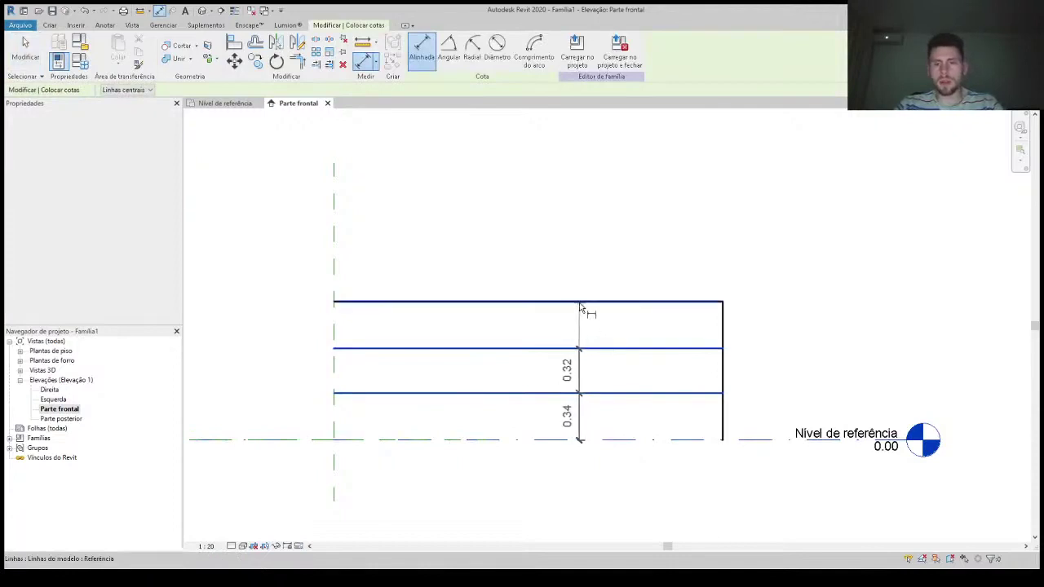
click(577, 353)
click(612, 372)
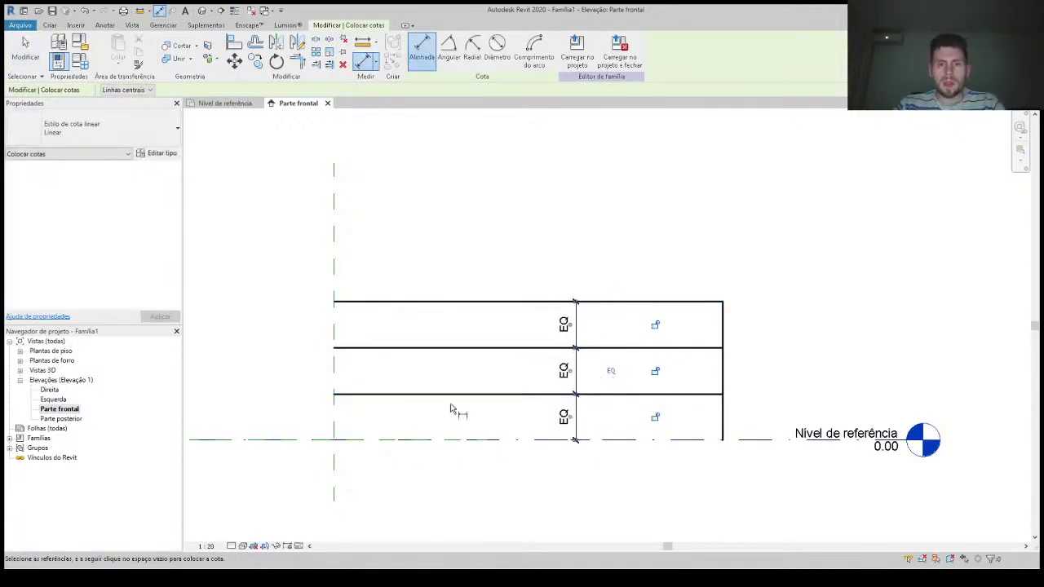
click(446, 366)
click(52, 26)
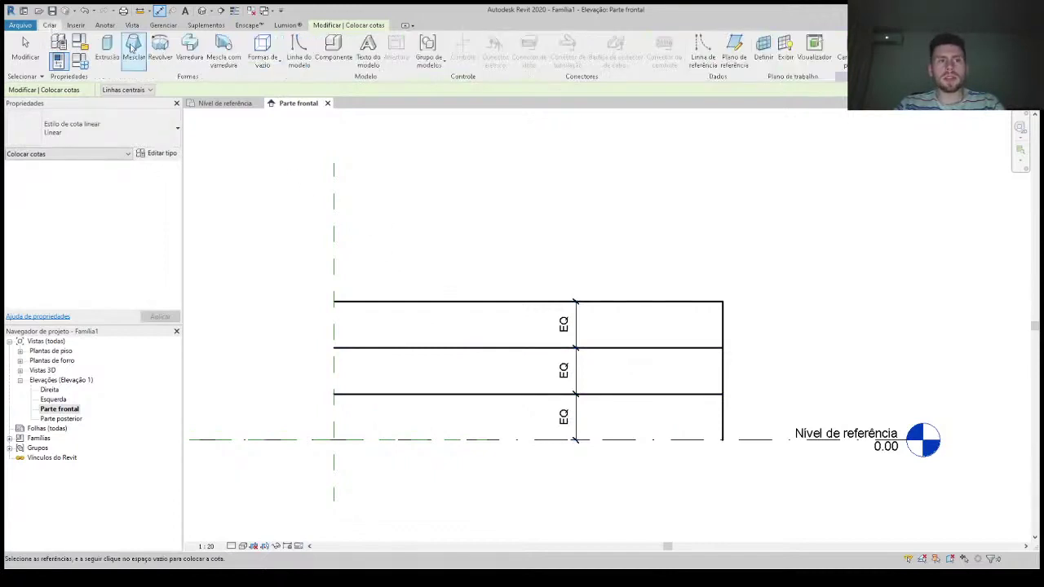
Step: Draw three vertical model lines through the bands to form four columns
click(298, 50)
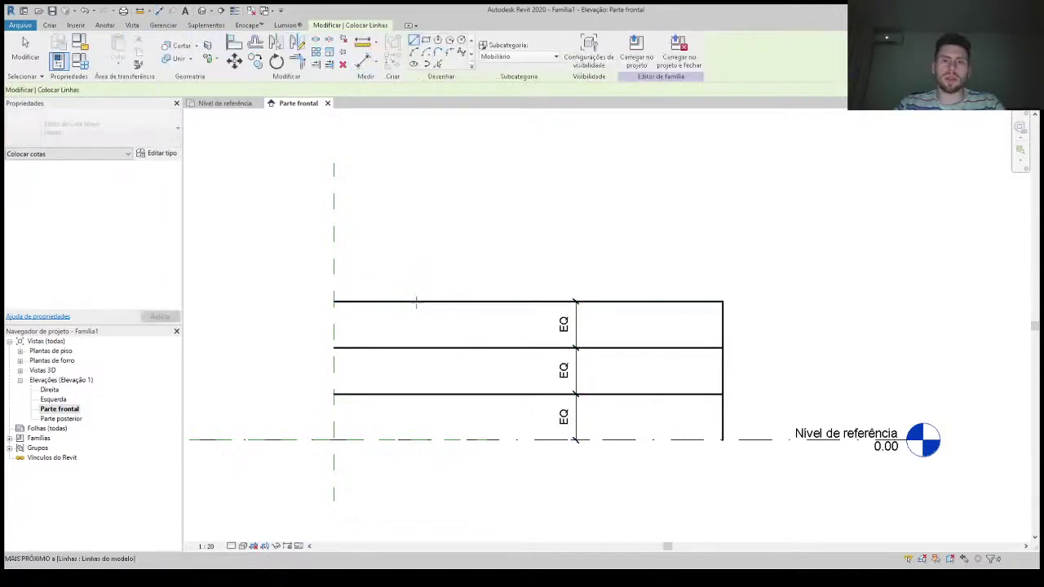
click(416, 302)
click(417, 440)
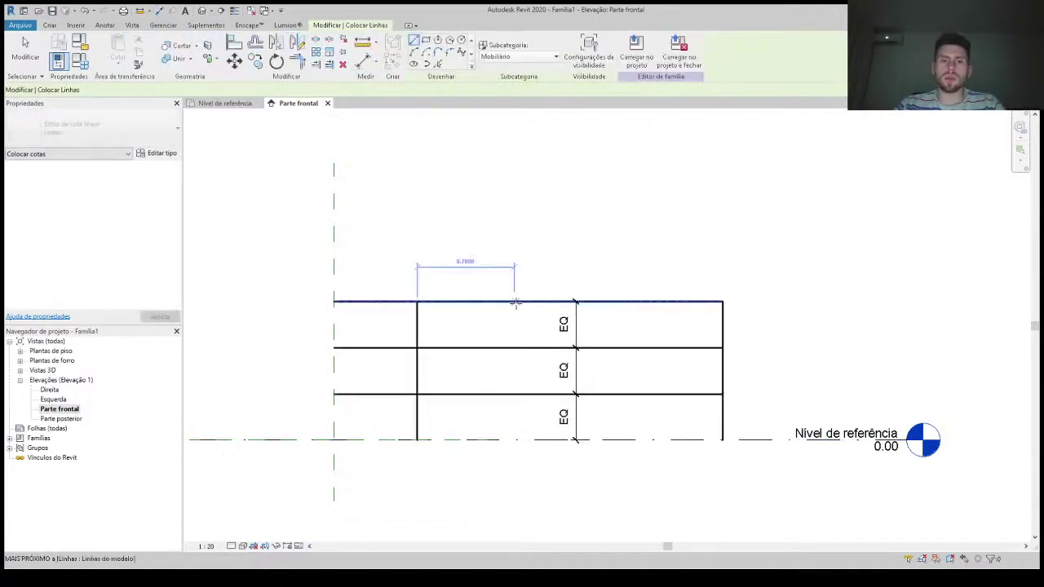
click(518, 302)
click(518, 441)
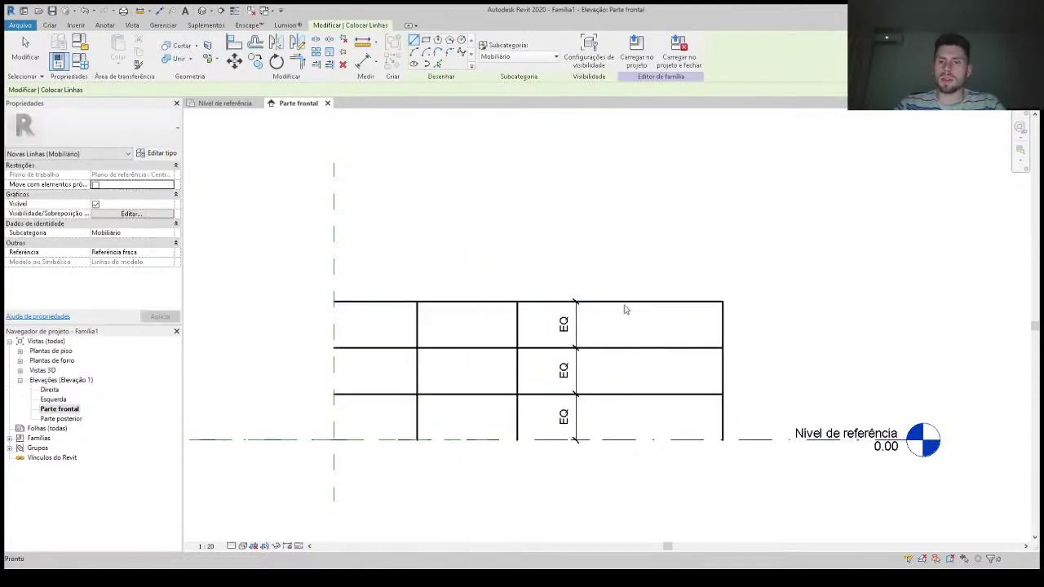
click(622, 302)
click(622, 440)
key(Escape)
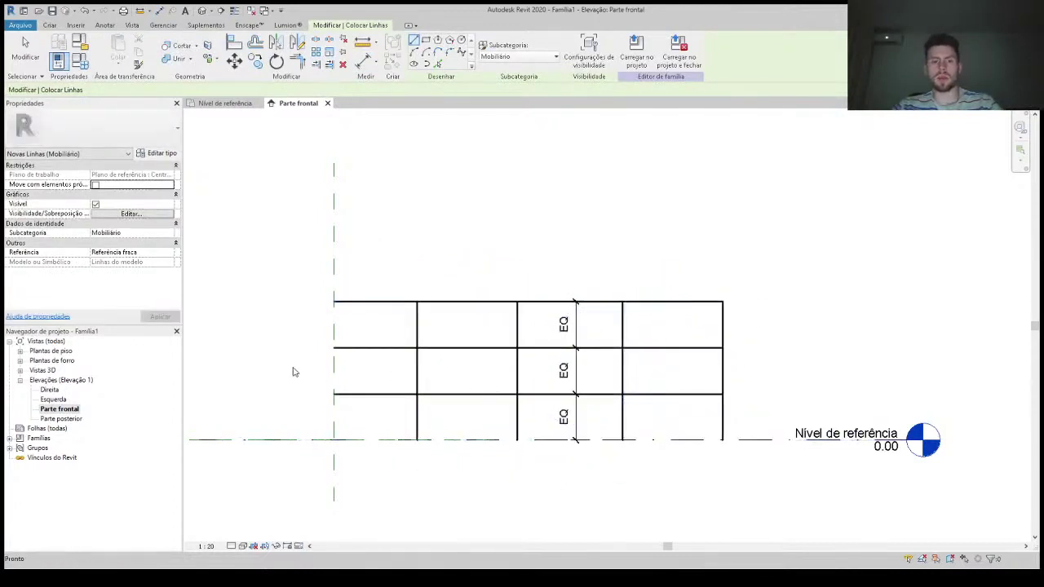
key(Escape)
Step: Begin an aligned dimension chain from the left edge across two dividers, then cancel it
key(d)
key(i)
click(334, 326)
click(417, 327)
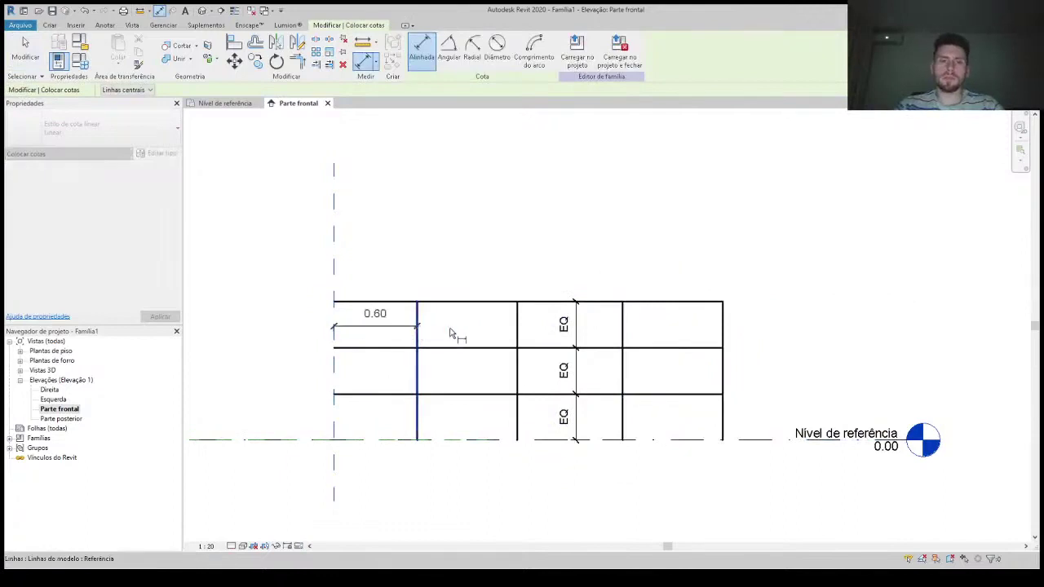
click(517, 327)
key(Escape)
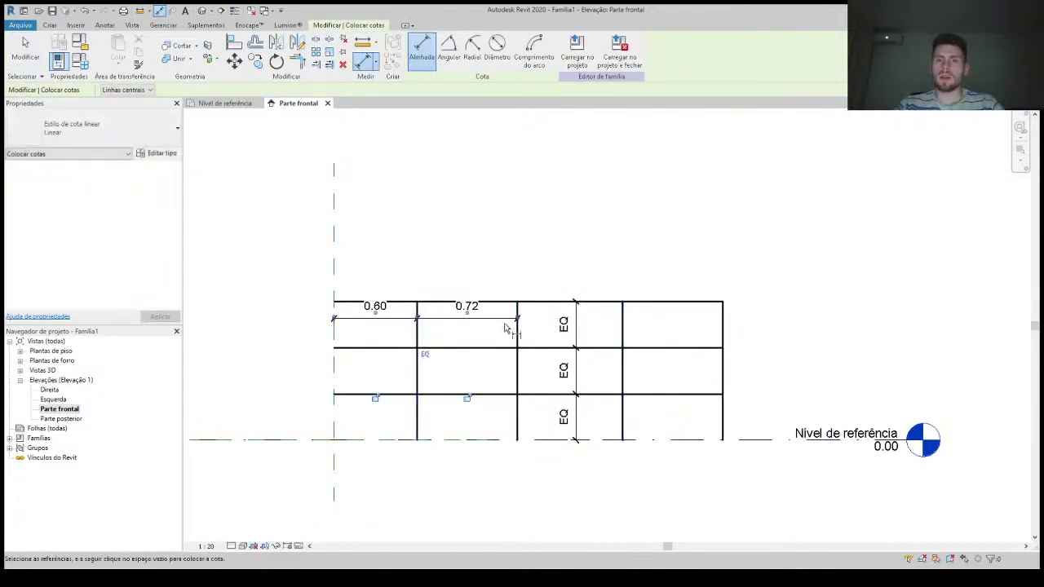
key(Escape)
Step: Dimension all five vertical lines above the grid and set the four columns equal (EQ)
key(d)
key(i)
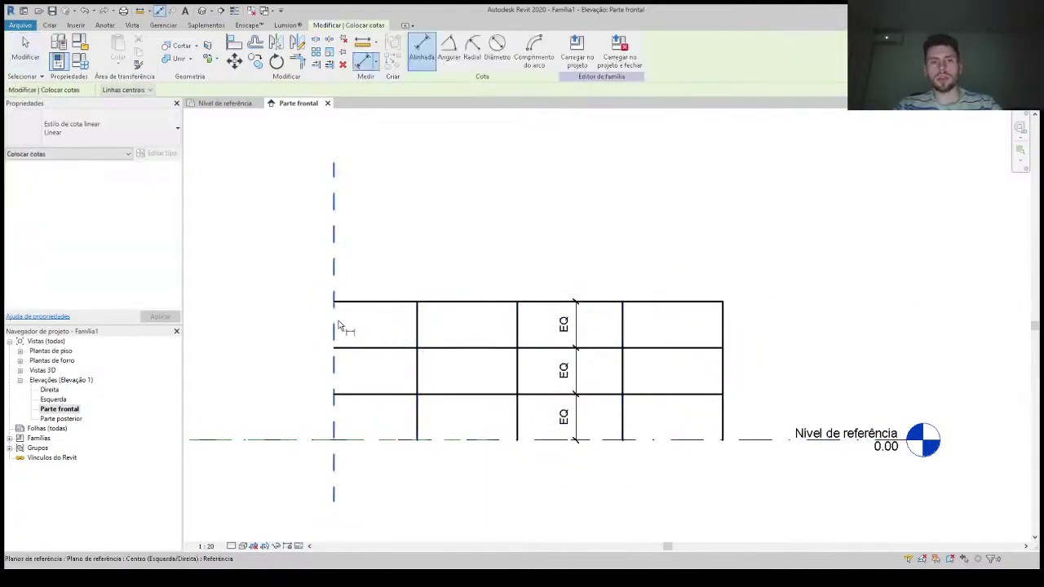
click(334, 327)
click(417, 326)
click(517, 327)
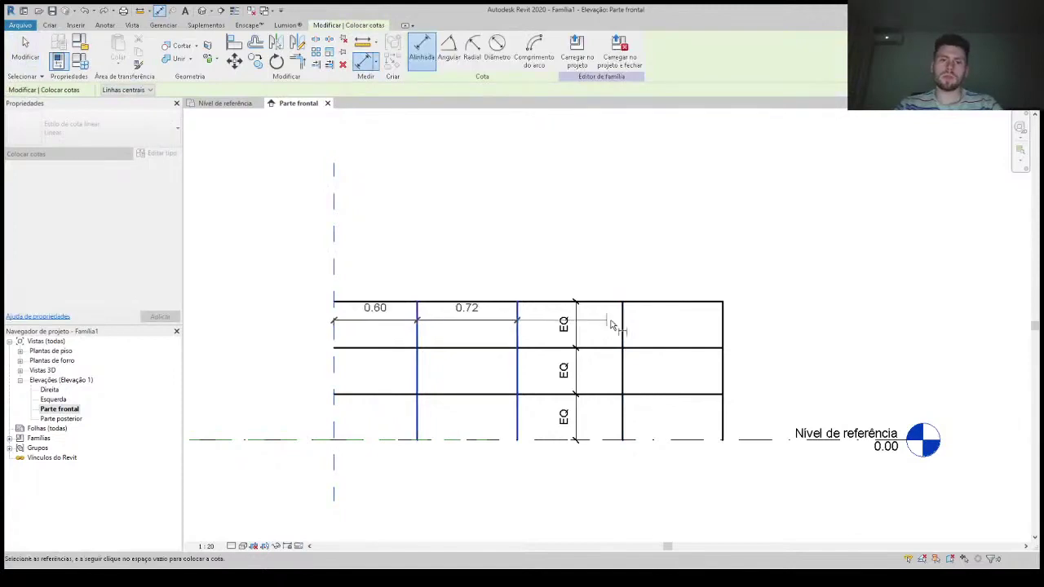
click(622, 327)
click(723, 327)
click(699, 283)
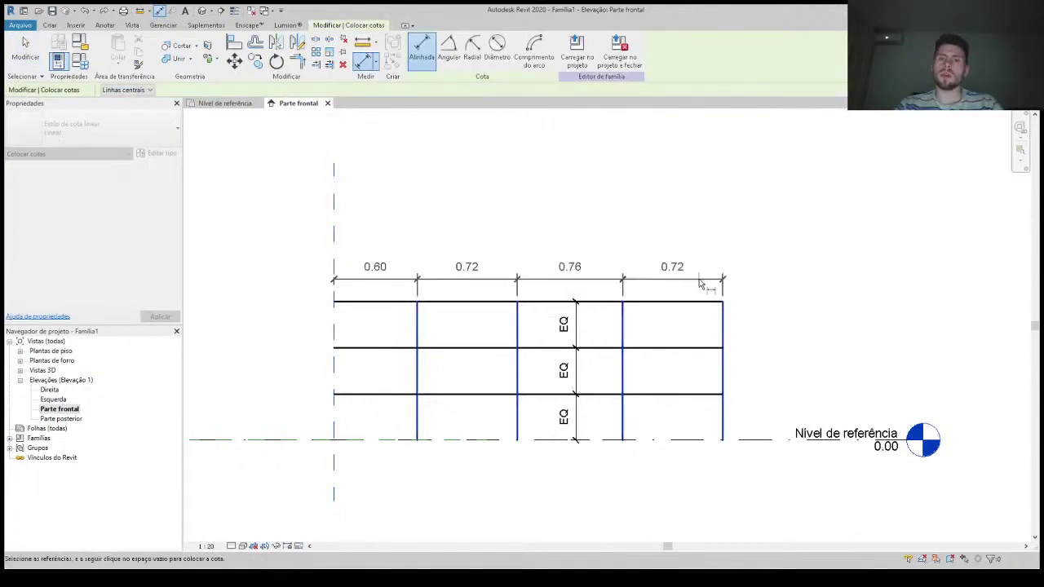
key(Escape)
click(528, 315)
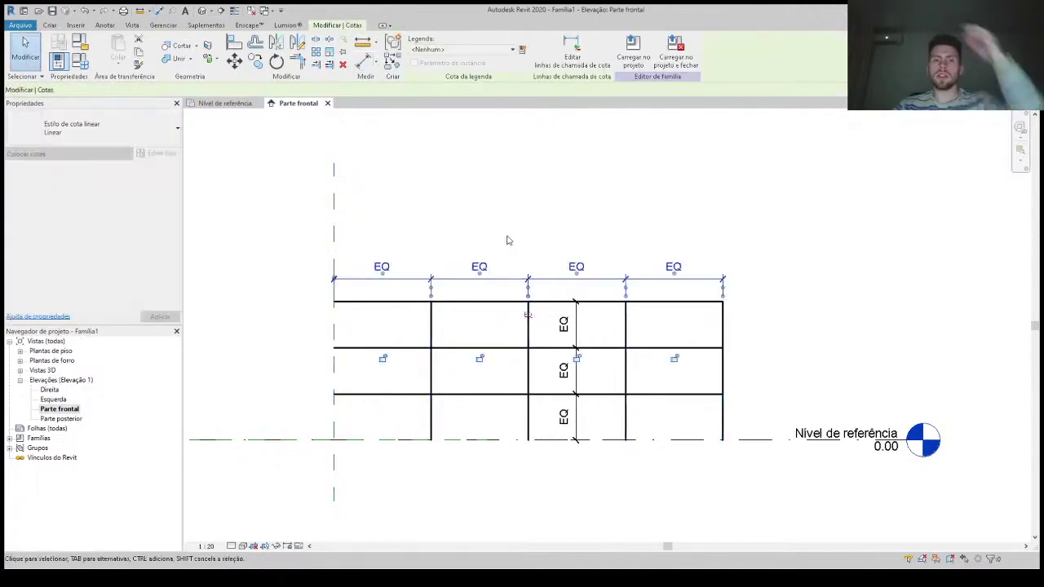
click(506, 236)
scroll(504, 408, up, 2)
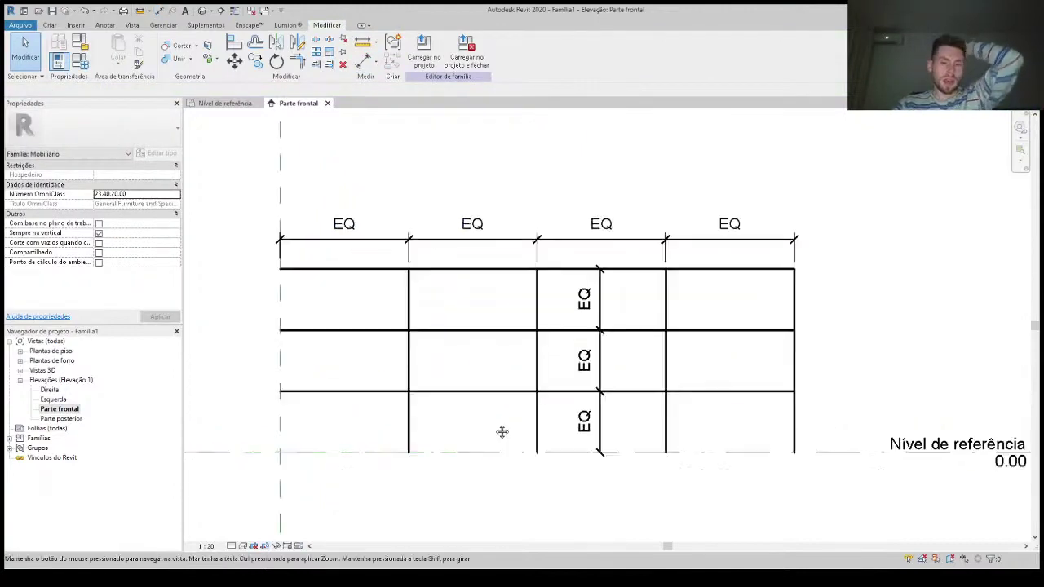
middle_drag(500, 431, 498, 400)
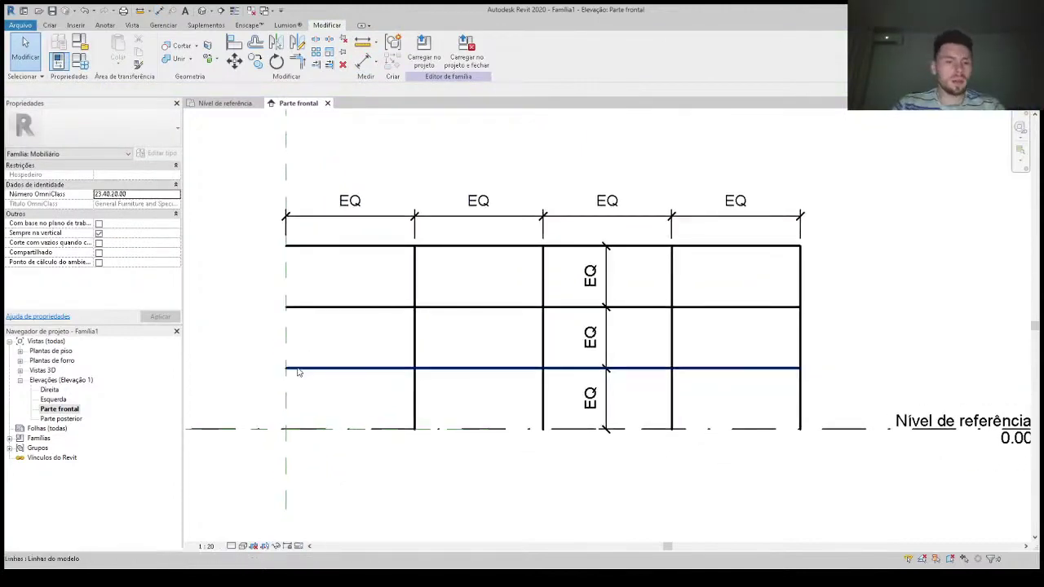
scroll(296, 371, up, 2)
middle_drag(343, 431, 356, 393)
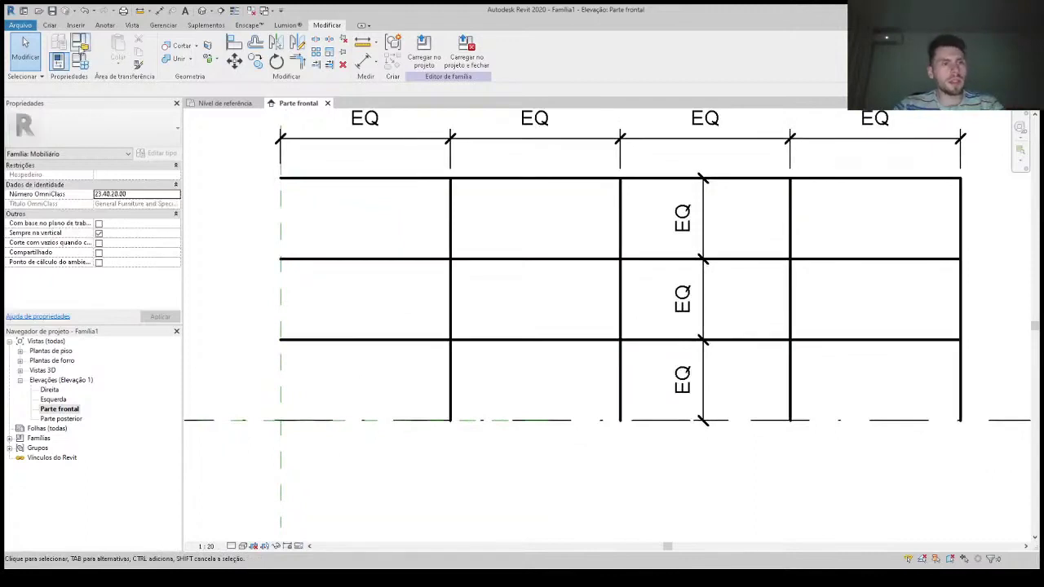
Step: Create a rectangular solid extrusion covering the whole headboard grid
click(50, 25)
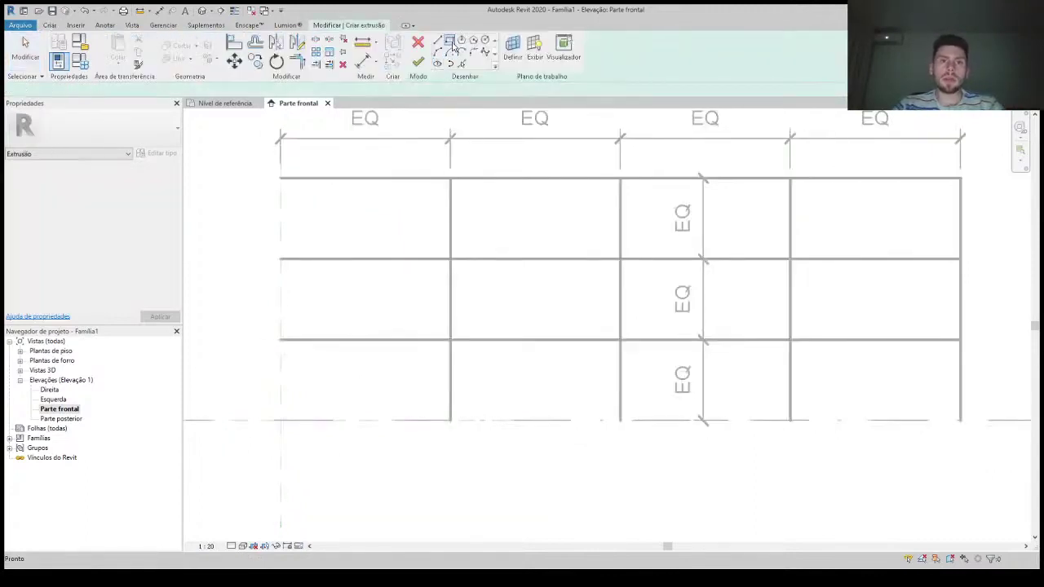
click(449, 40)
click(281, 179)
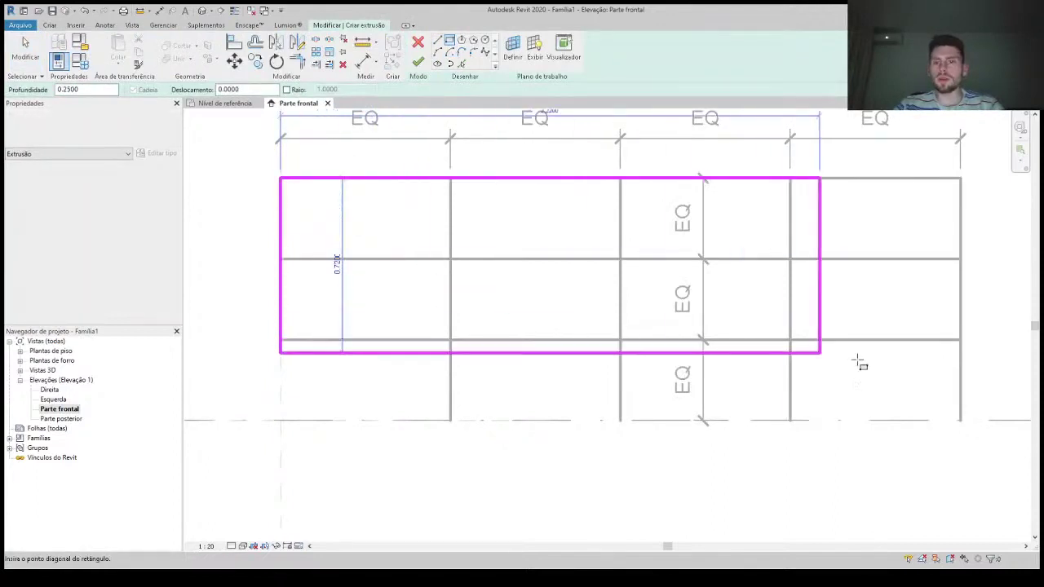
click(962, 421)
click(418, 62)
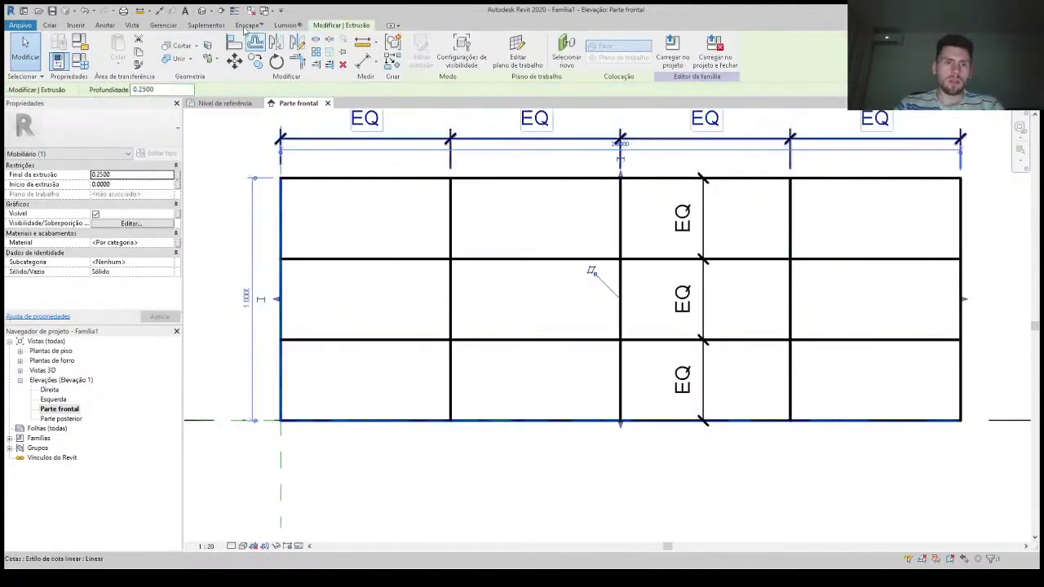
Step: In the 3D view, reduce the panel's extrusion end to 0.01 and return to Parte frontal
key(3)
key(d)
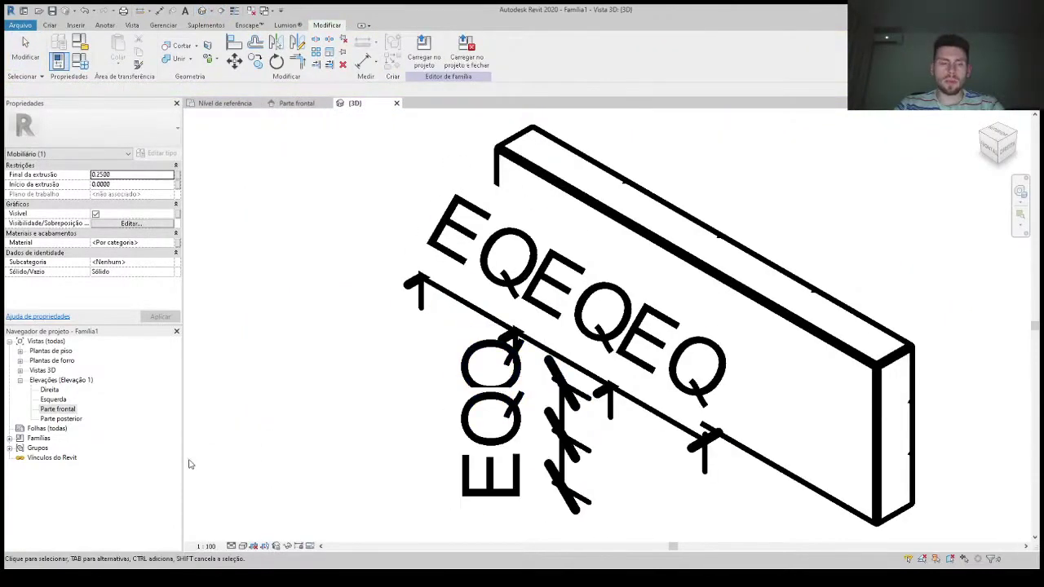
key(Escape)
mouse_move(305, 429)
shift+middle_down()
mouse_move(618, 443)
mouse_move(690, 431)
shift+middle_up()
click(466, 408)
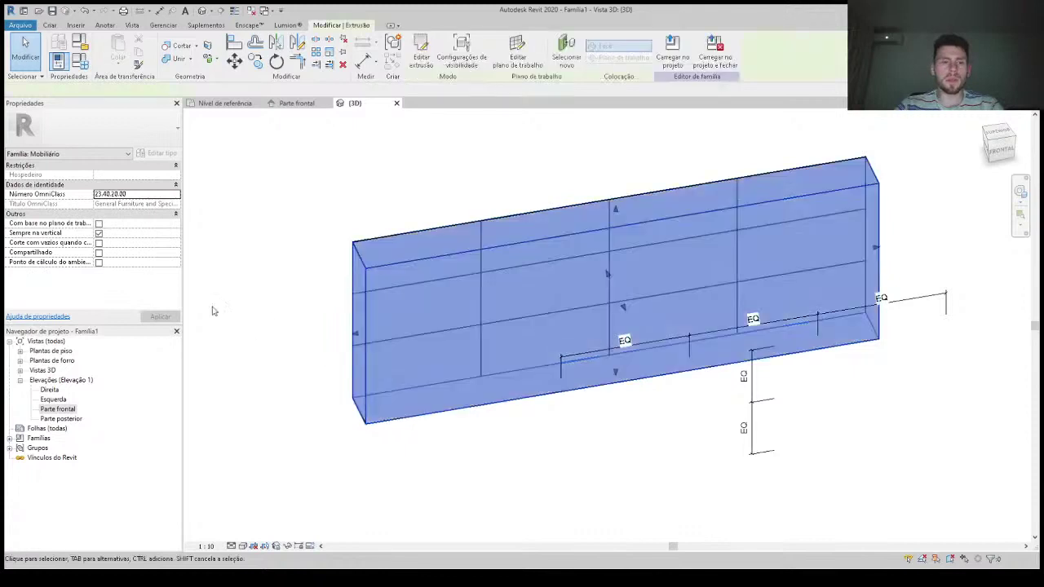
click(128, 178)
text(.0180)
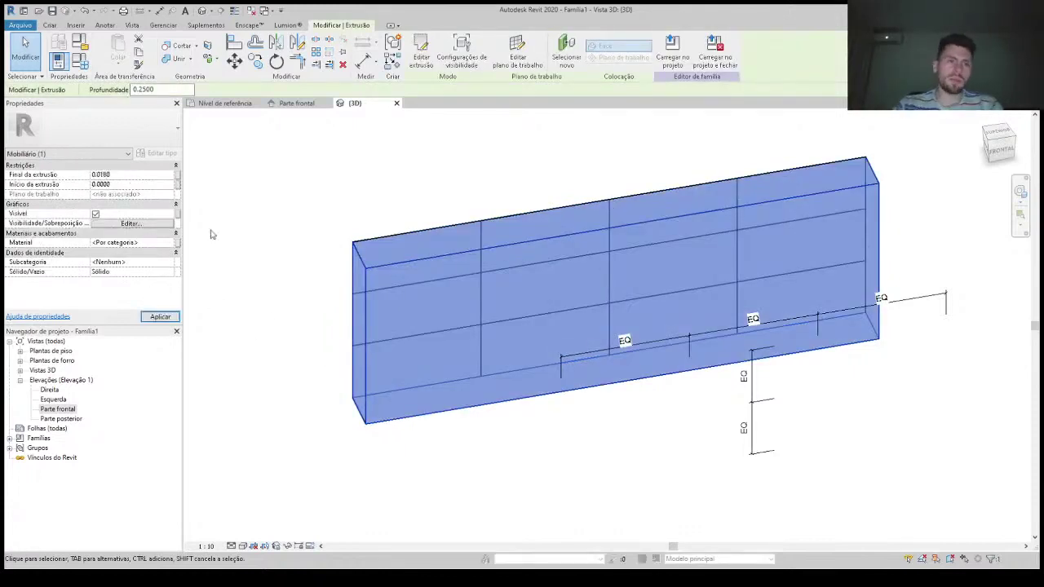
click(211, 235)
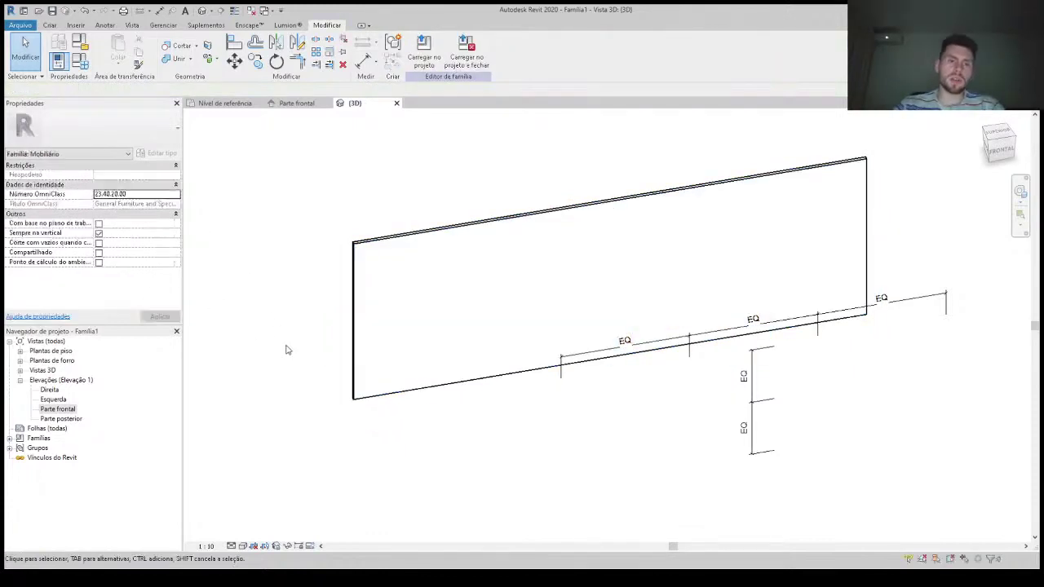
double_click(49, 410)
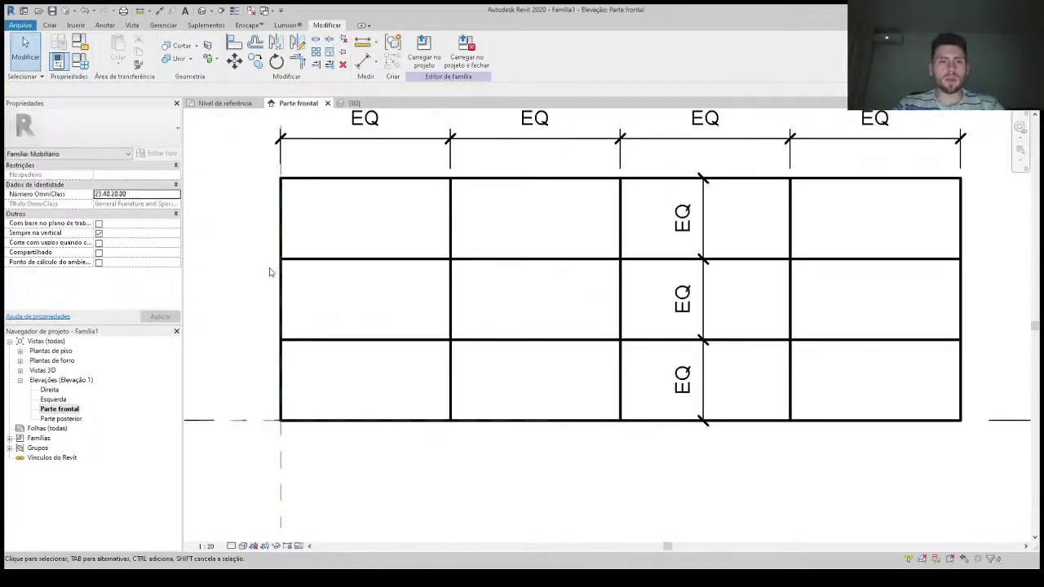
Step: Create a box extrusion over the bottom-left grid cell and check it in 3D
click(50, 24)
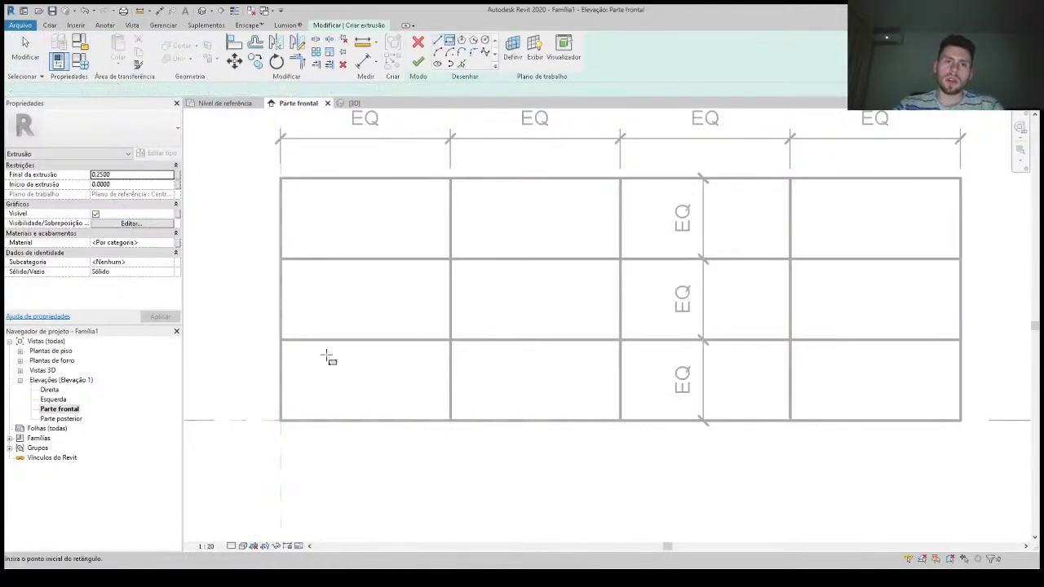
click(280, 340)
click(451, 421)
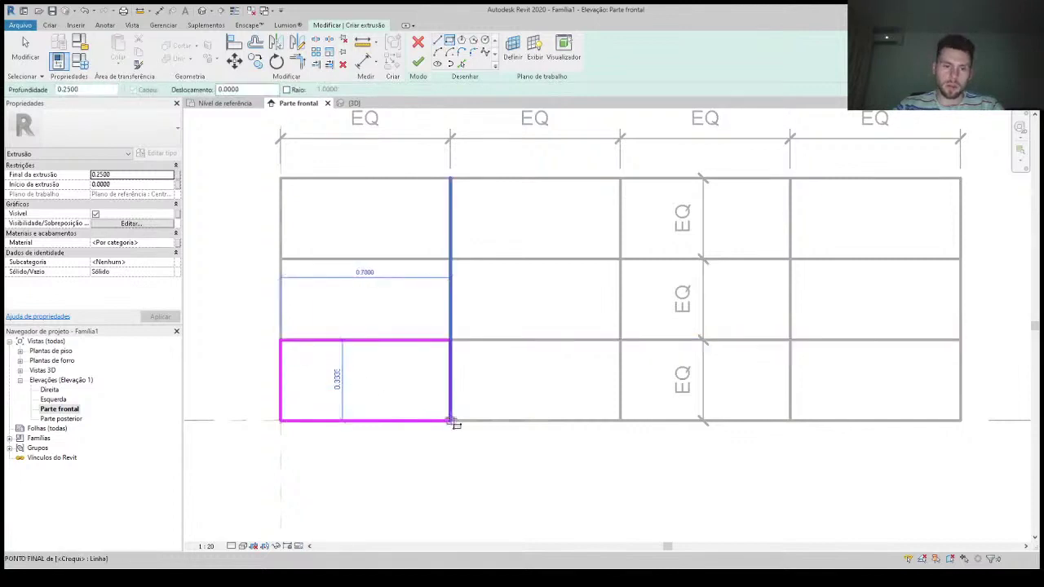
click(418, 62)
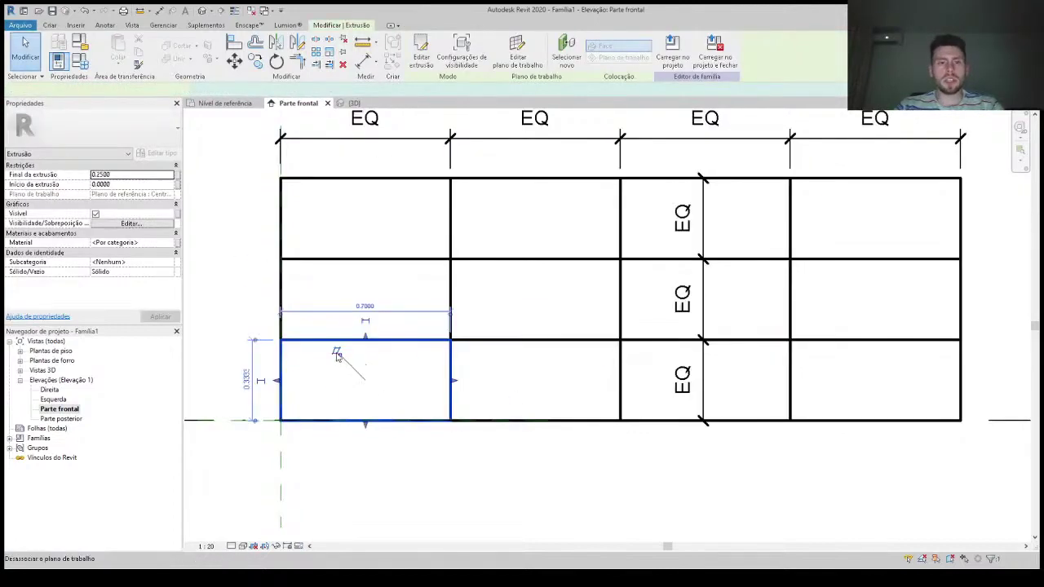
click(202, 10)
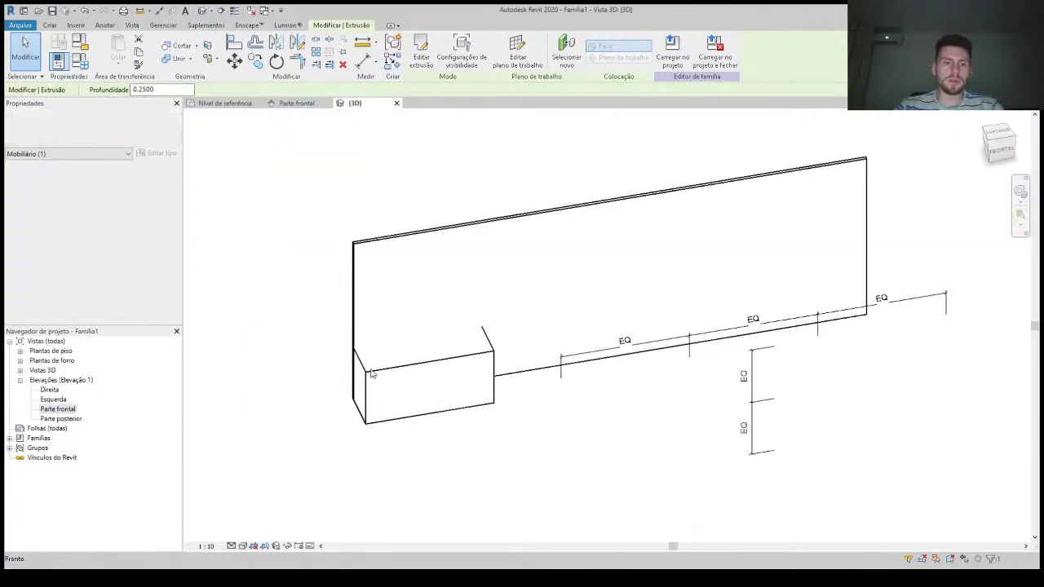
click(371, 374)
Step: In the reference level plan, move the box against the headboard panel
scroll(367, 368, up, 3)
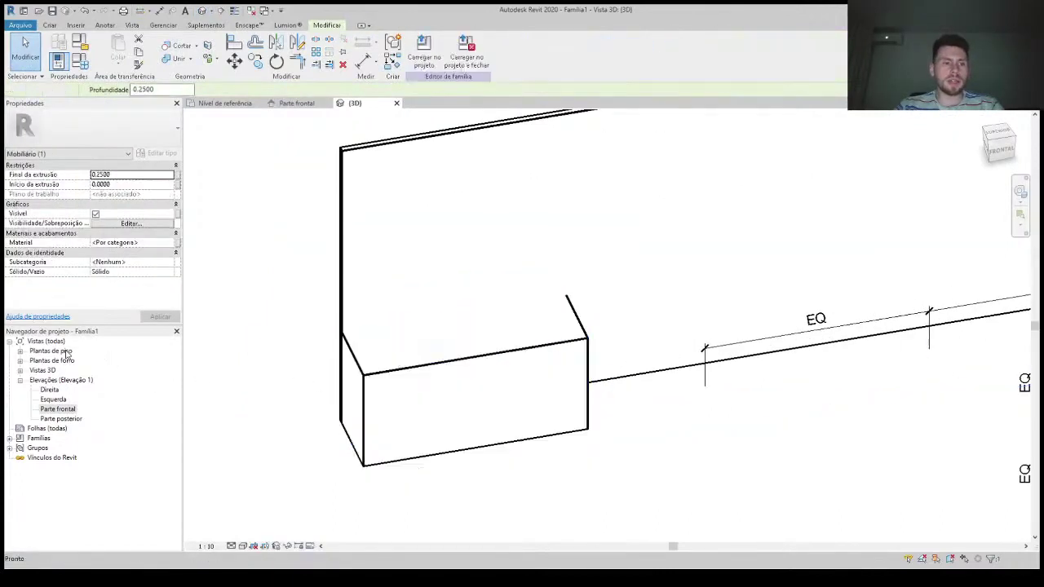
double_click(51, 351)
double_click(68, 361)
click(640, 341)
scroll(644, 326, up, 3)
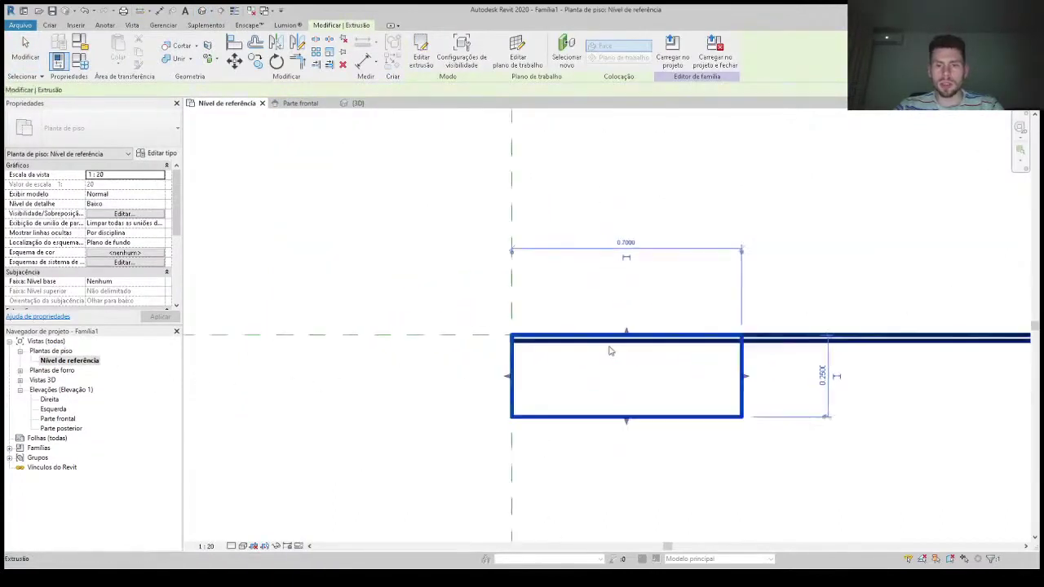
scroll(605, 379, up, 2)
middle_drag(605, 379, 545, 343)
key(m)
key(v)
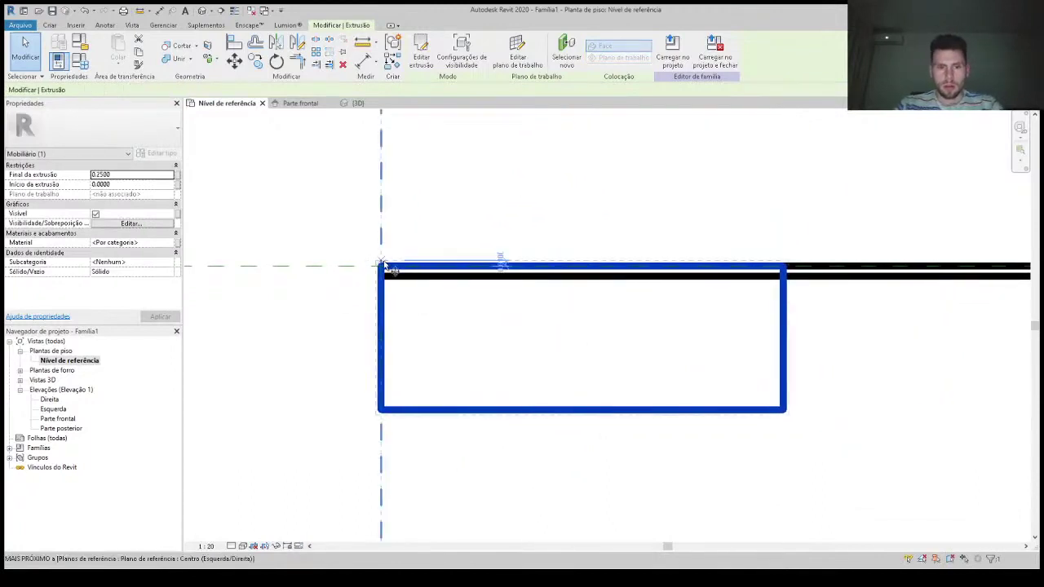
click(381, 270)
click(386, 282)
key(Escape)
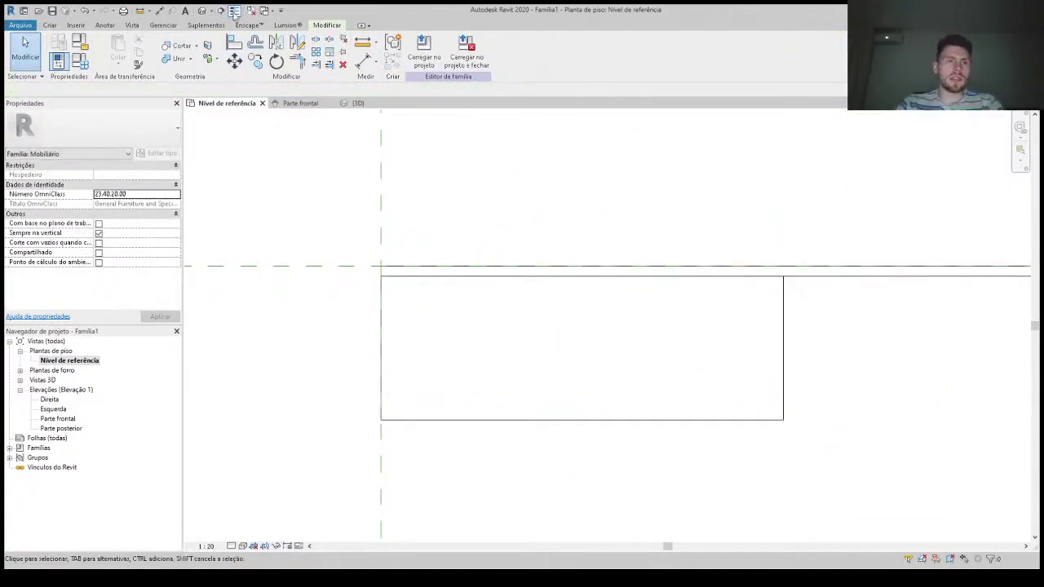
middle_drag(323, 265, 304, 230)
Step: Set the box's extrusion end to 0.0500 (via 0.0250) and view it in 3D
drag(410, 389, 204, 191)
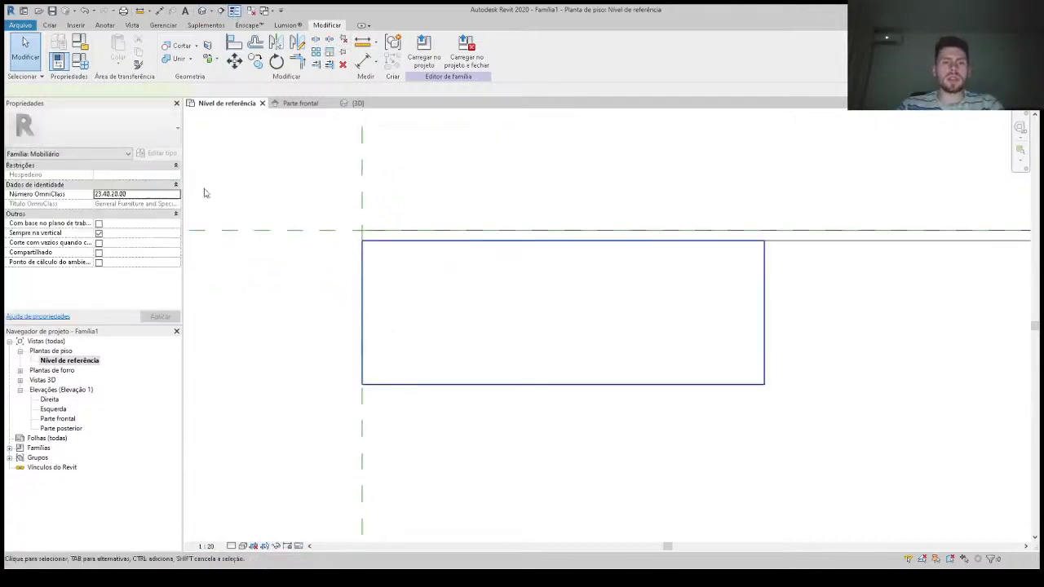
click(139, 176)
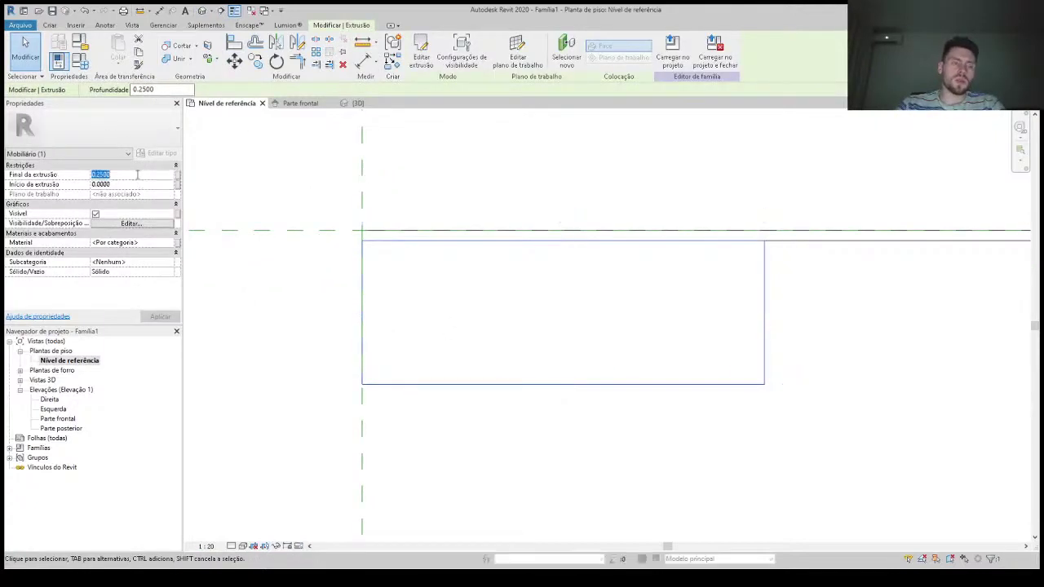
key(BackSpace)
text(25)
key(Return)
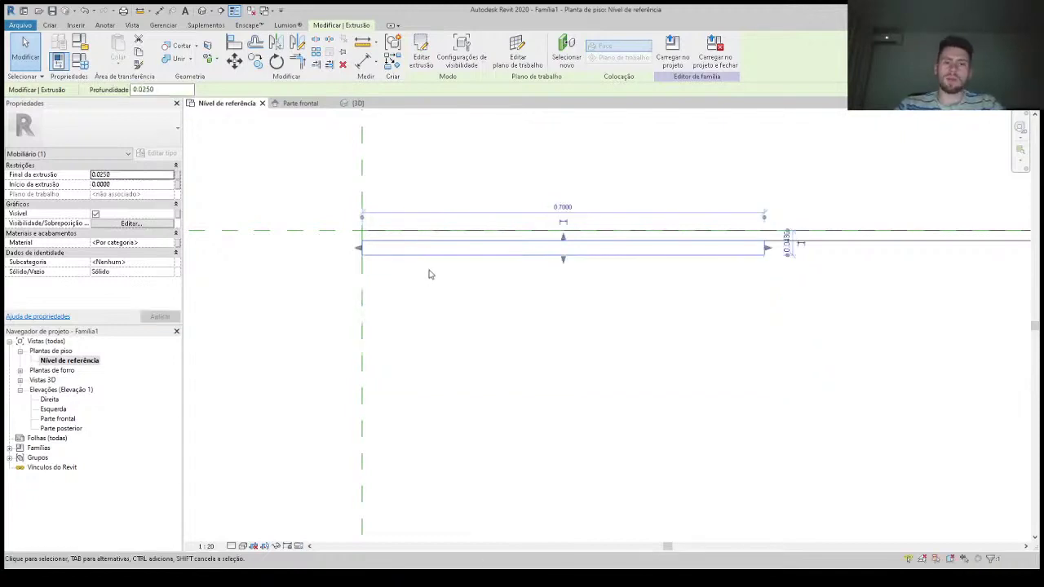
click(112, 175)
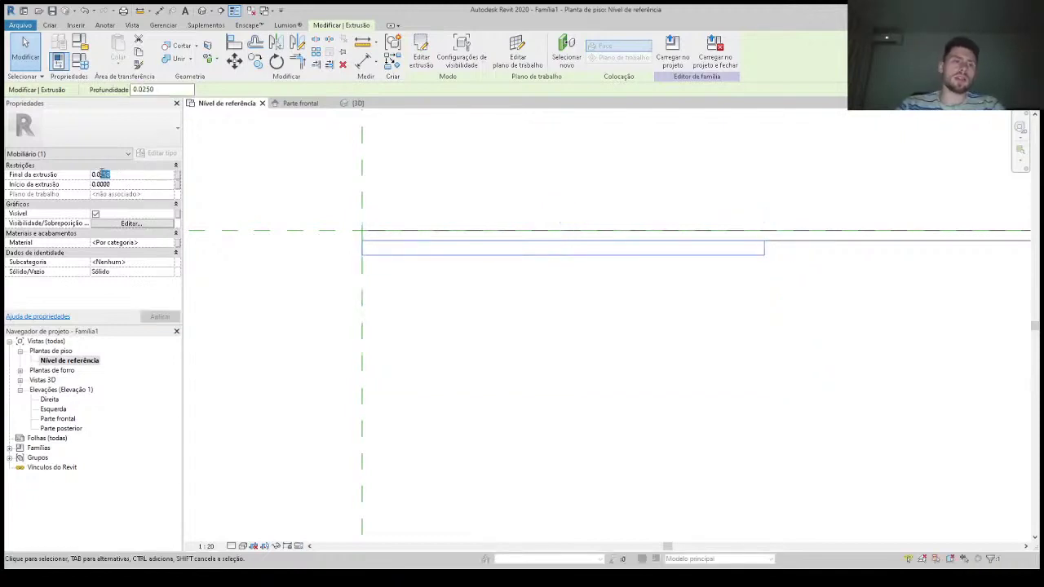
text(5)
key(Return)
click(107, 174)
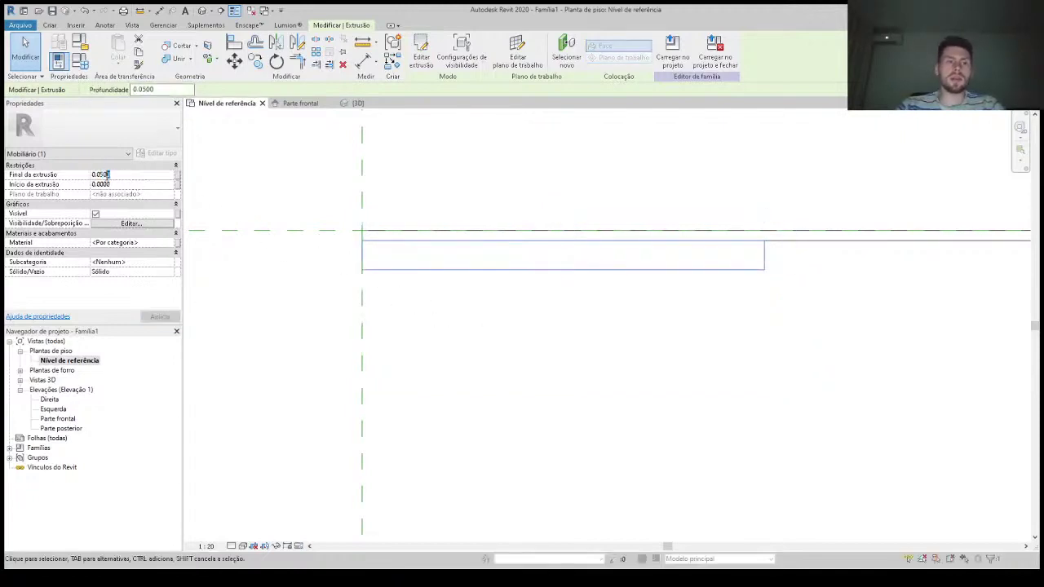
click(522, 328)
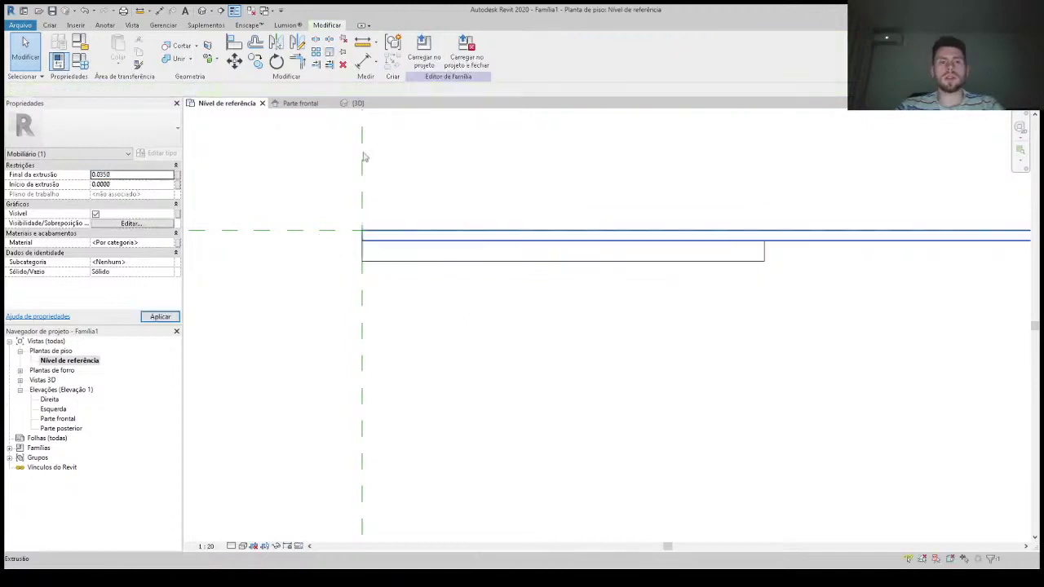
click(204, 10)
scroll(464, 329, up, 1)
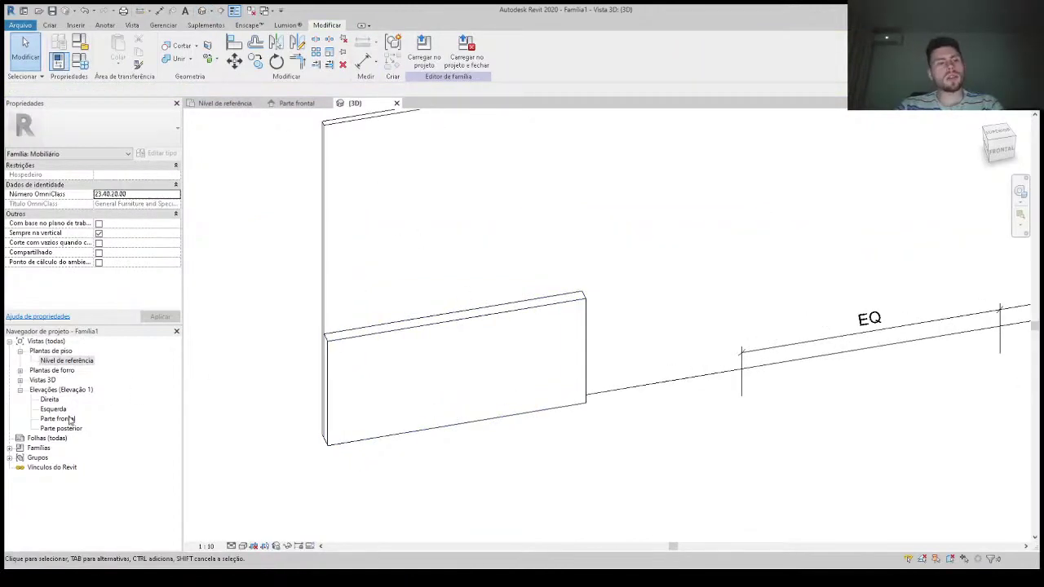
Step: In the Parte frontal elevation, start a new Void Sweep using the SW shortcut
double_click(71, 419)
scroll(379, 351, up, 1)
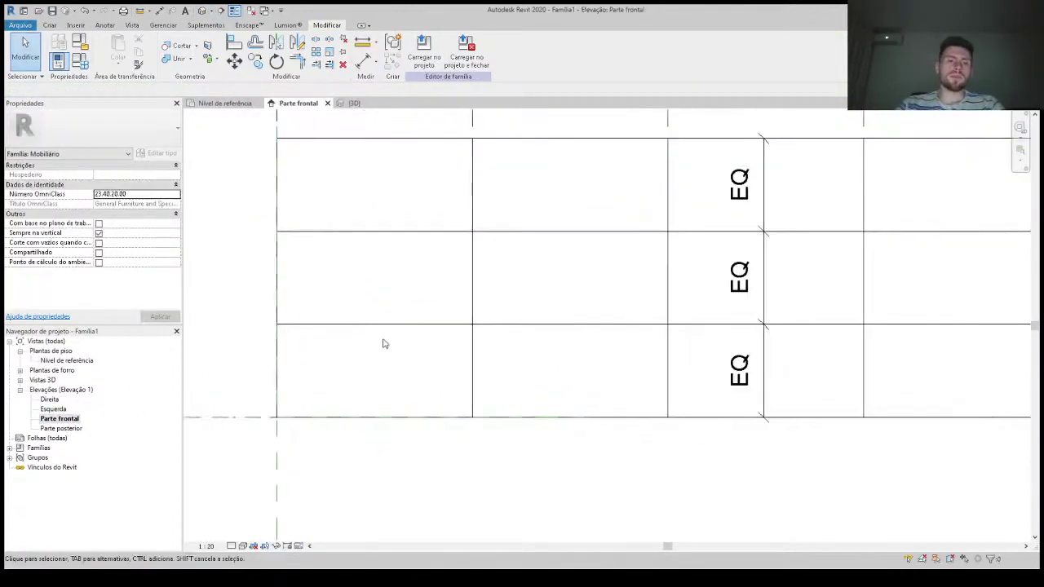
click(50, 28)
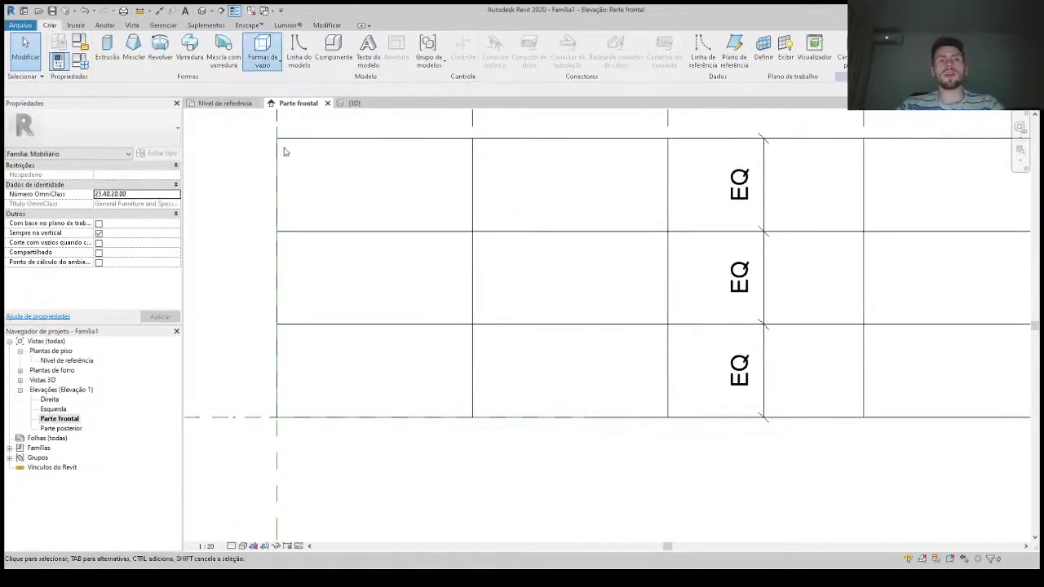
key(s)
key(w)
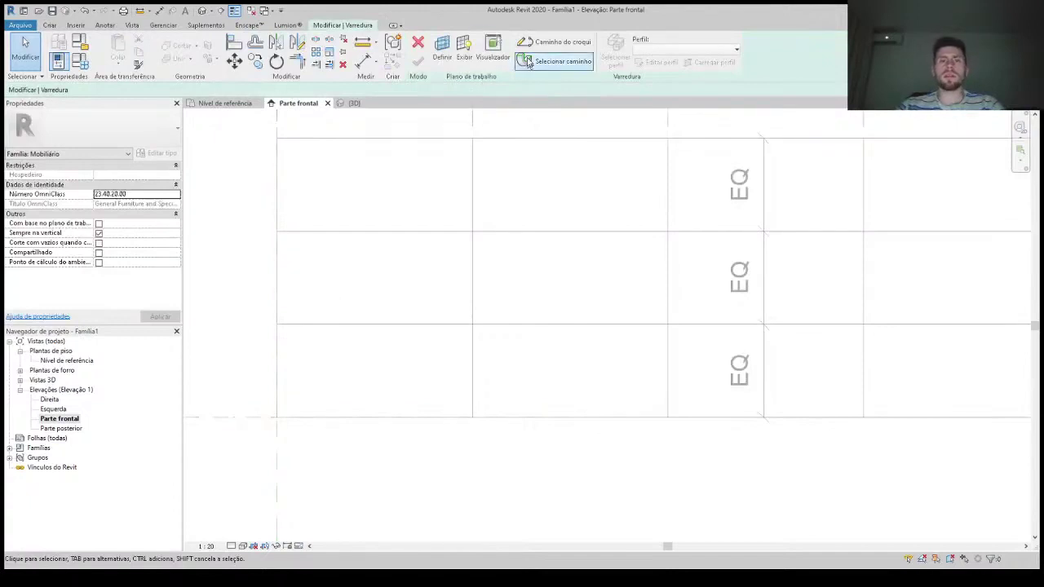
scroll(478, 133, up, 1)
scroll(448, 239, up, 1)
scroll(468, 152, up, 1)
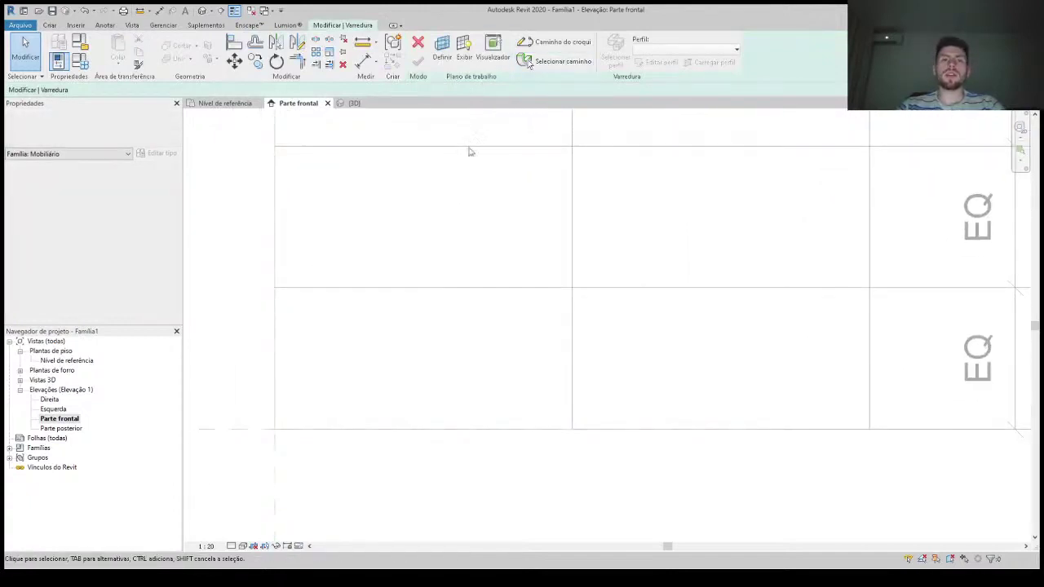
Step: Set the board face as work plane and sketch a rectangular path around the bottom-left cell
click(441, 50)
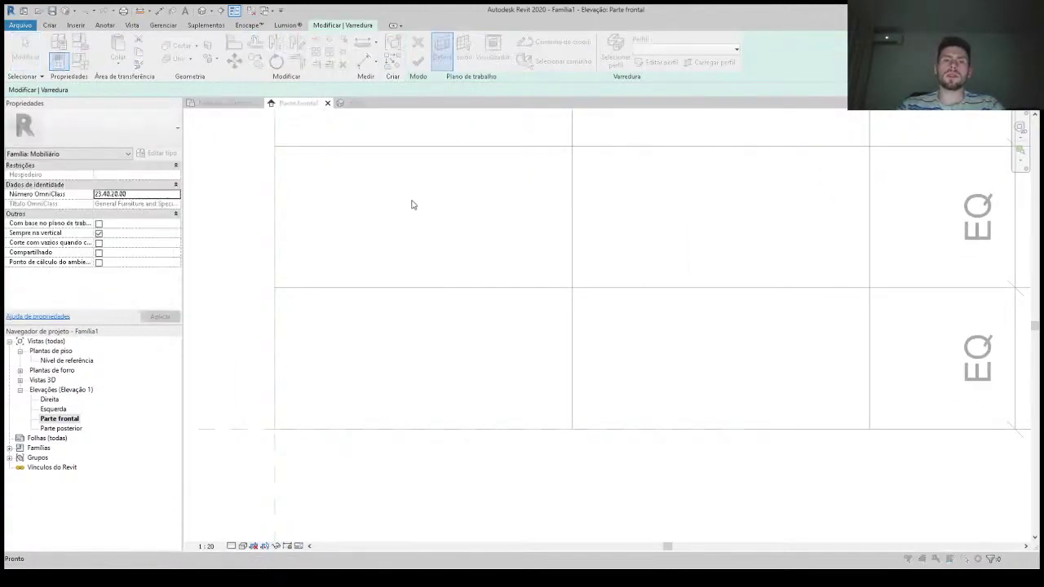
click(355, 294)
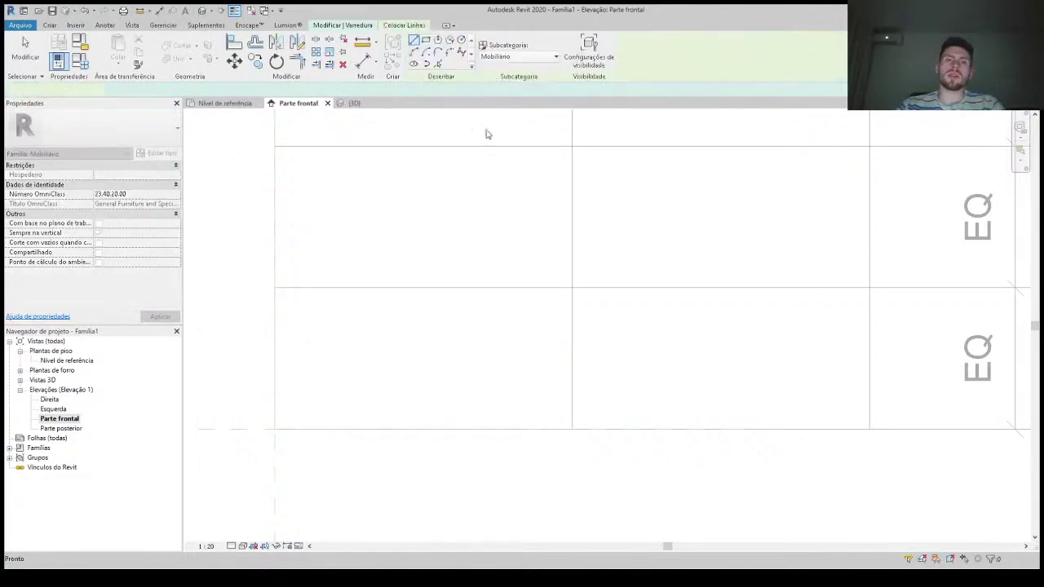
click(552, 42)
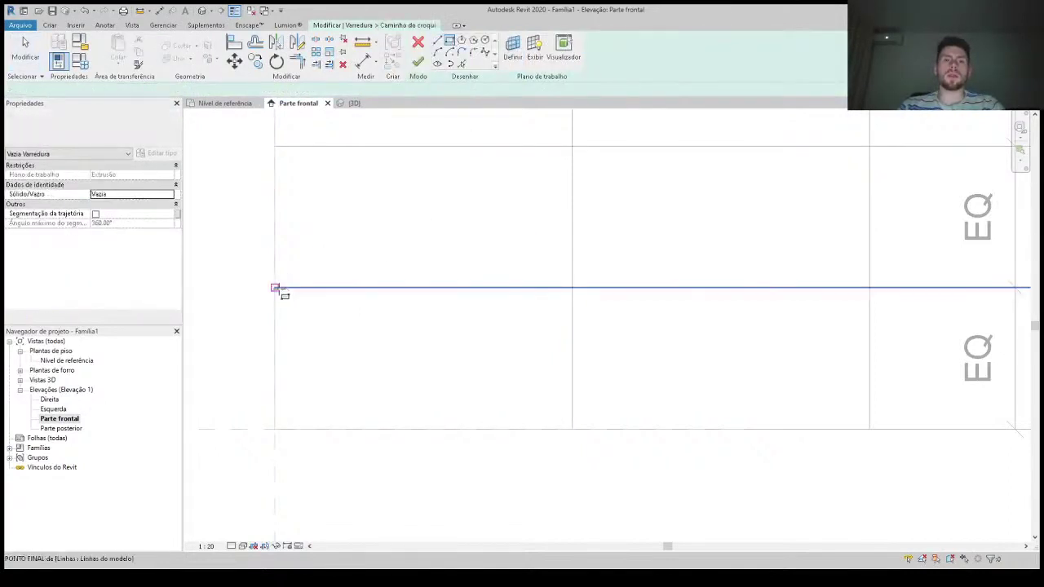
click(275, 287)
click(572, 429)
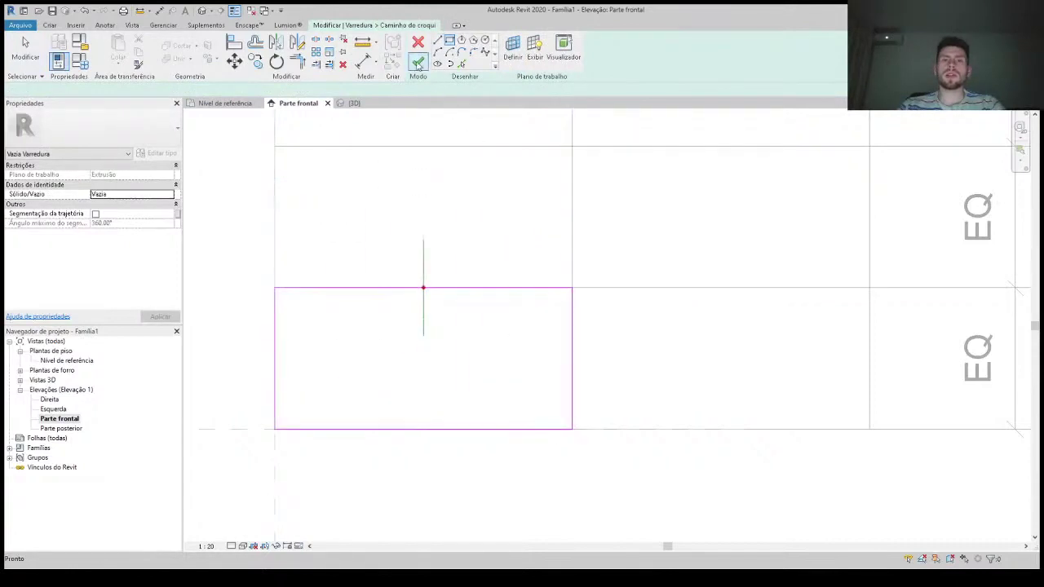
click(417, 63)
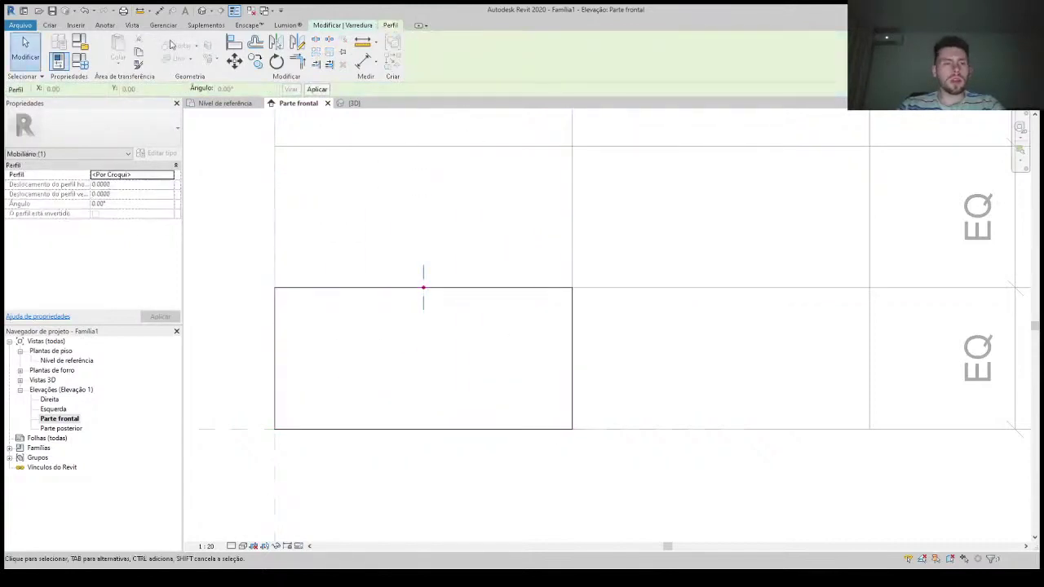
Step: In 3D, view from the Left, centre on the path and start editing the sweep profile
click(200, 14)
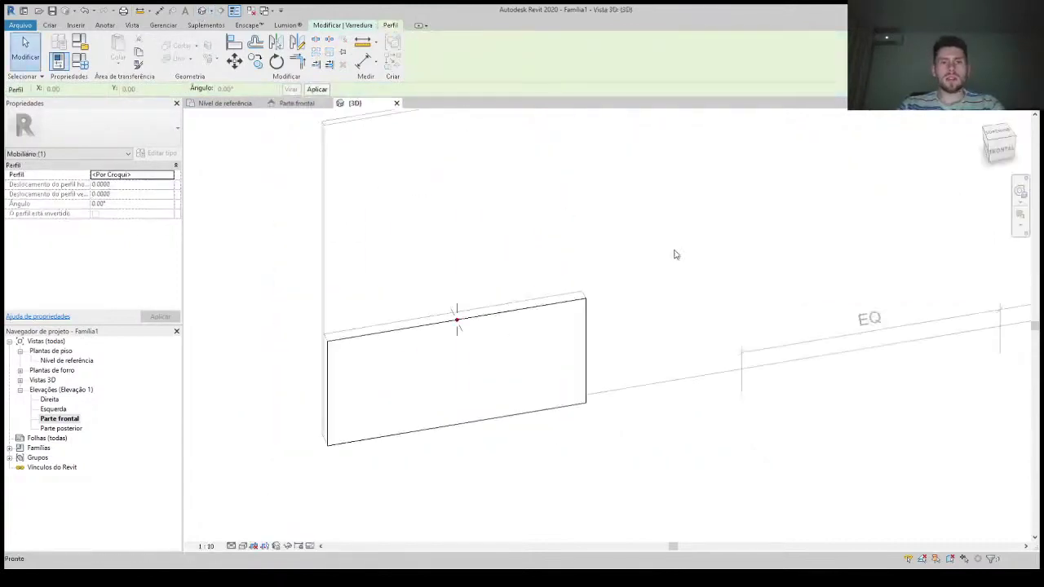
click(988, 149)
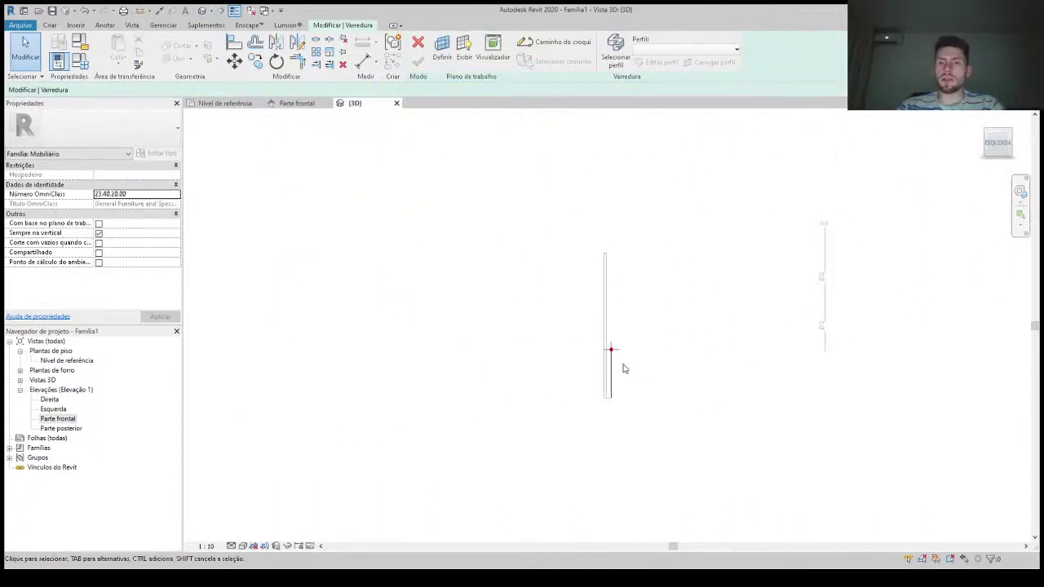
scroll(615, 374, up, 1)
scroll(613, 322, up, 1)
scroll(562, 294, up, 2)
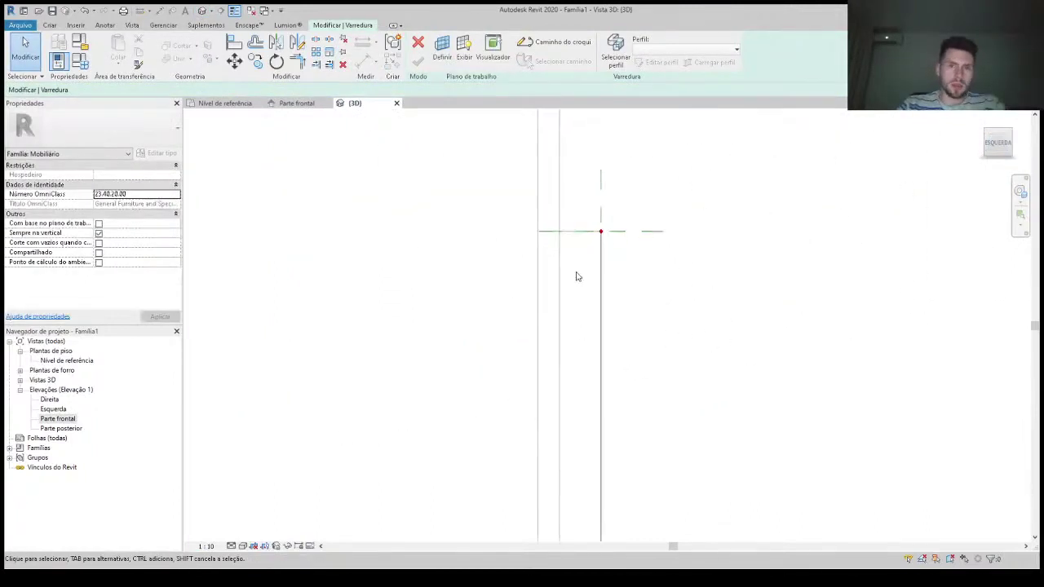
middle_drag(591, 237, 583, 195)
click(617, 45)
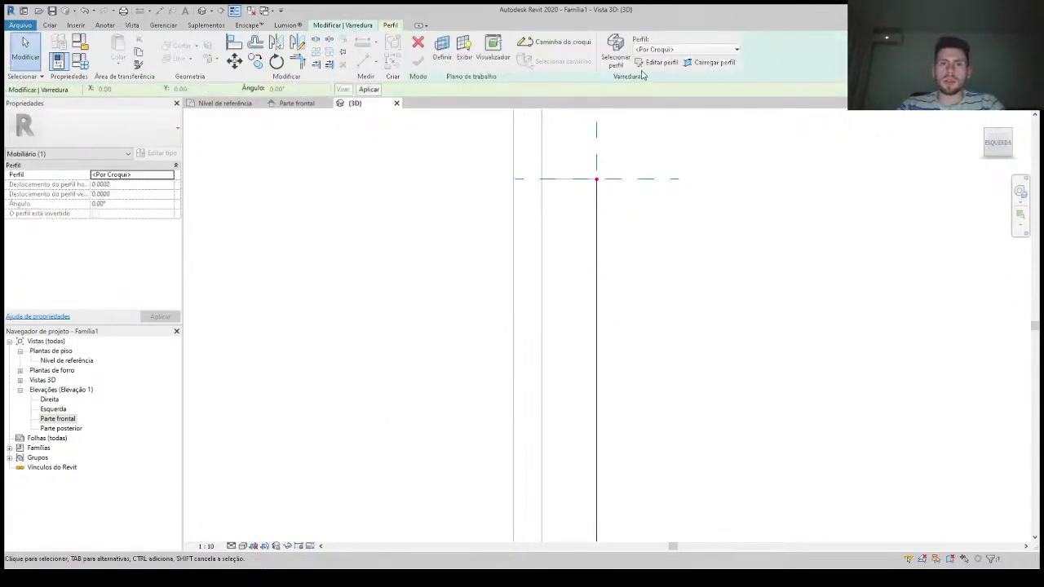
click(658, 63)
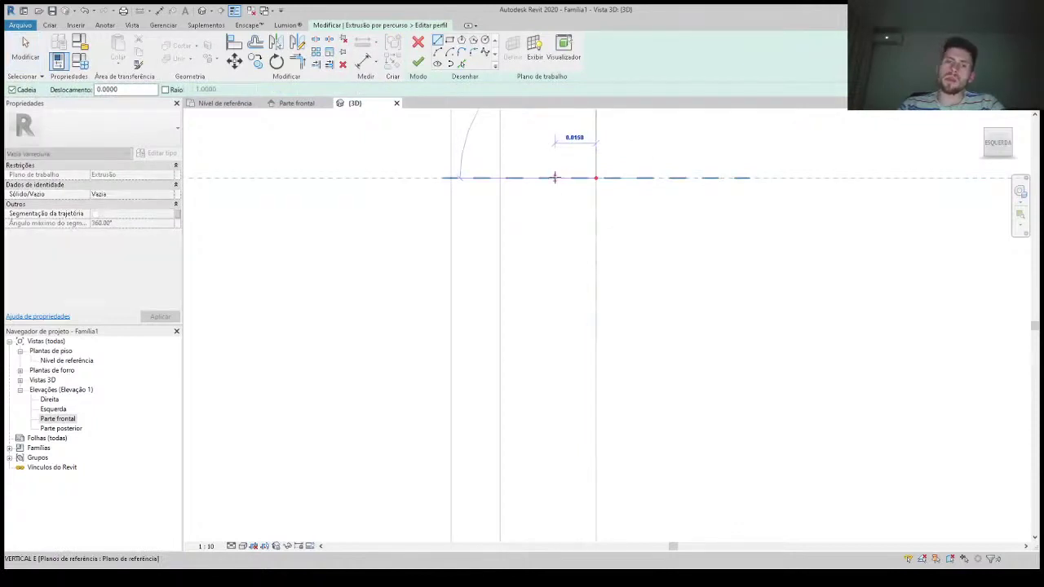
Step: Draw a profile of two short lines and a rounding arc, then finish the profile
click(554, 178)
key(Escape)
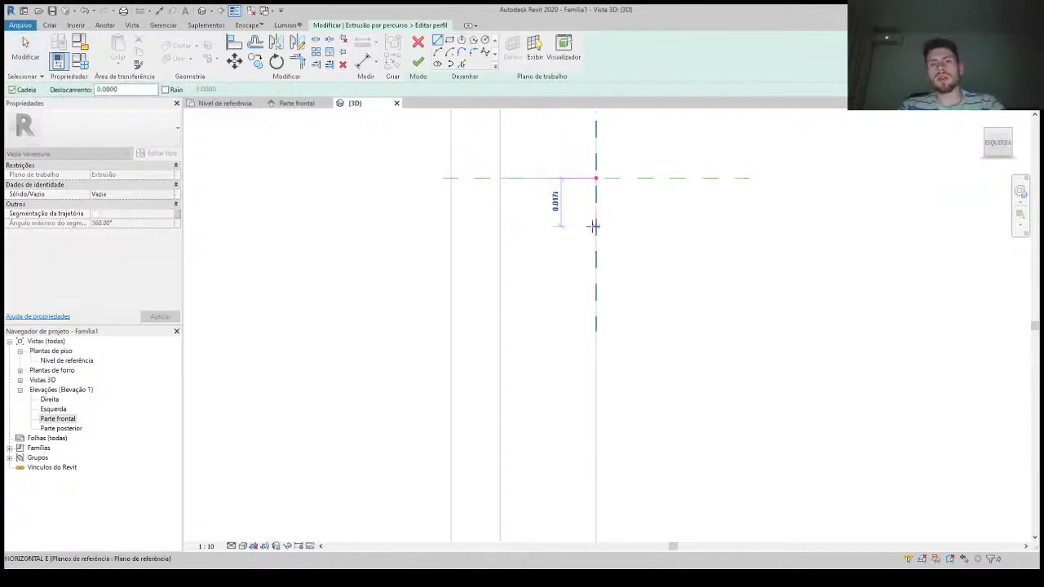
click(594, 222)
key(Escape)
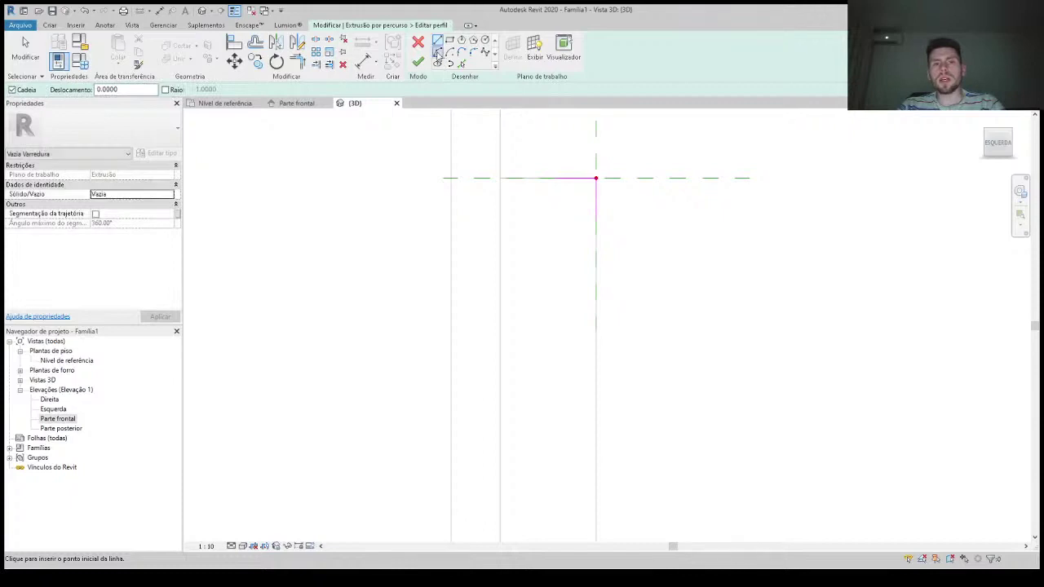
click(555, 178)
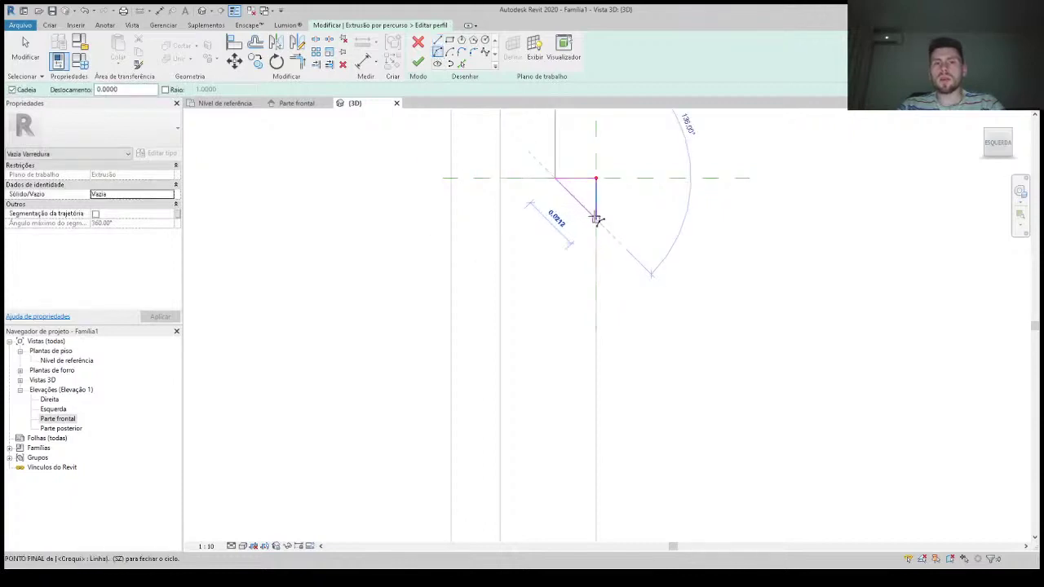
click(597, 215)
click(587, 188)
key(Escape)
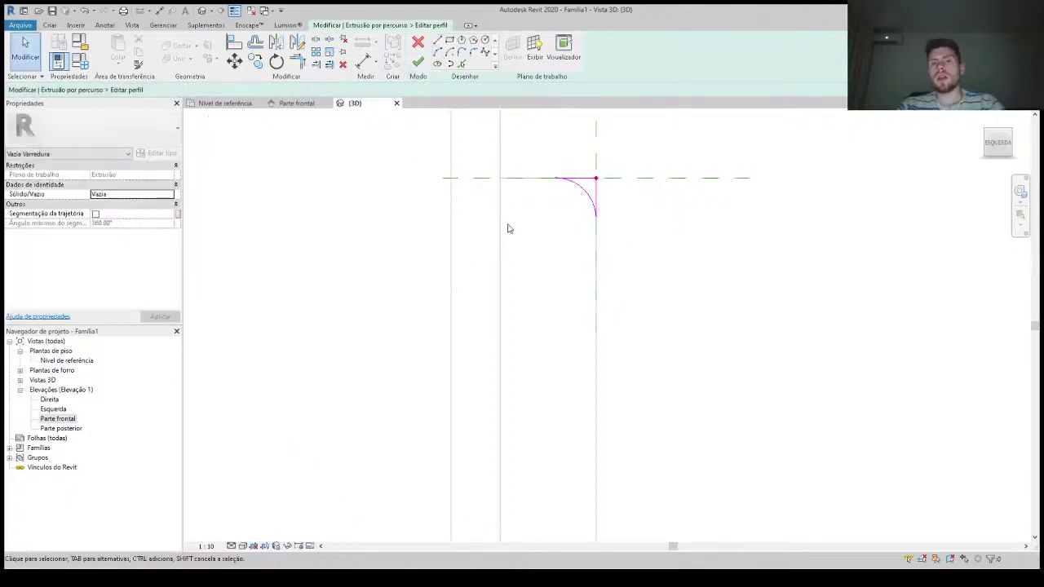
scroll(508, 229, down, 2)
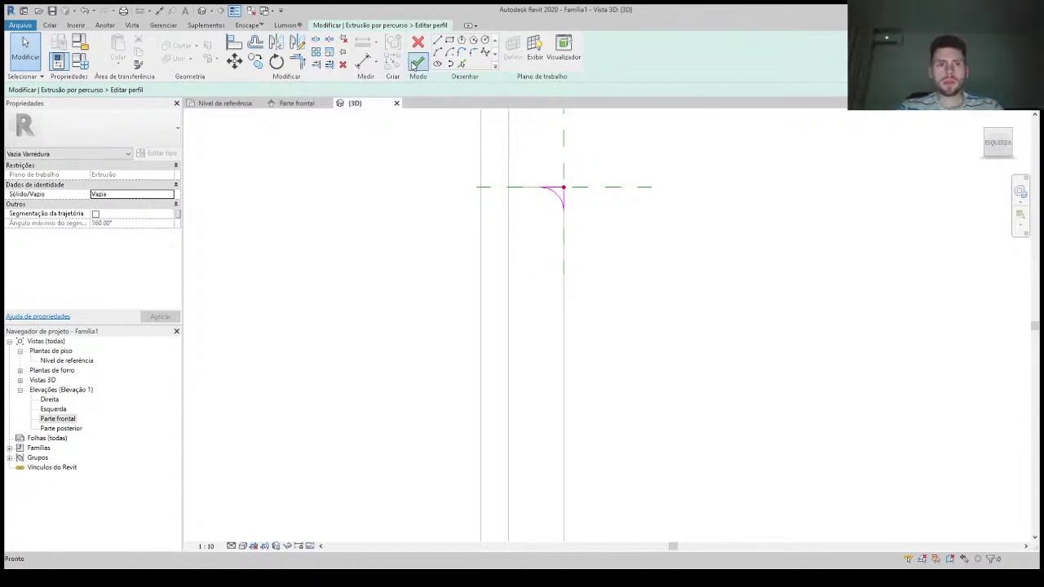
click(416, 64)
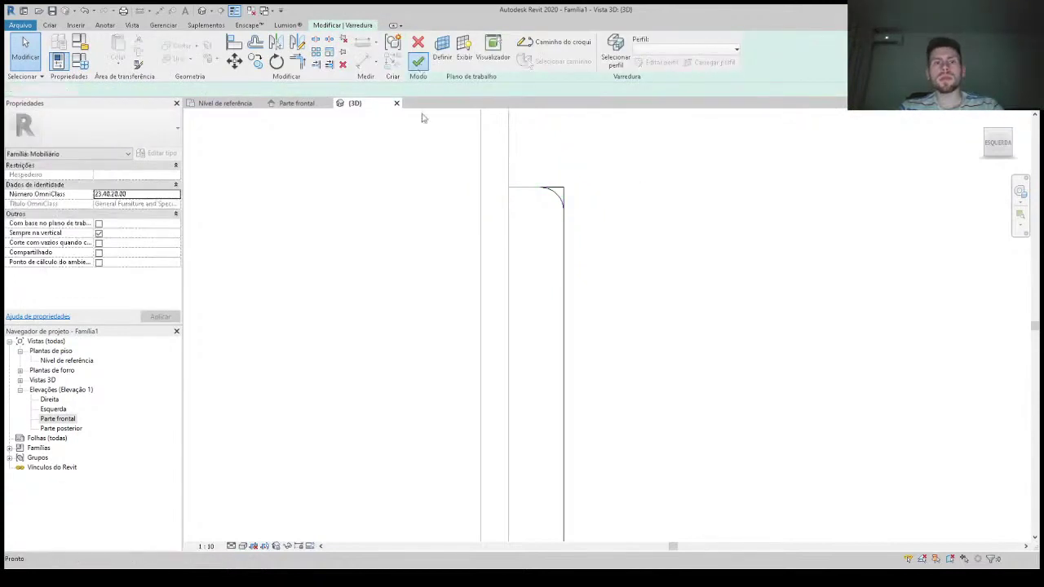
Step: Complete the void sweep and show the rounded board in Shaded / Consistent Colors
click(565, 337)
scroll(525, 256, down, 3)
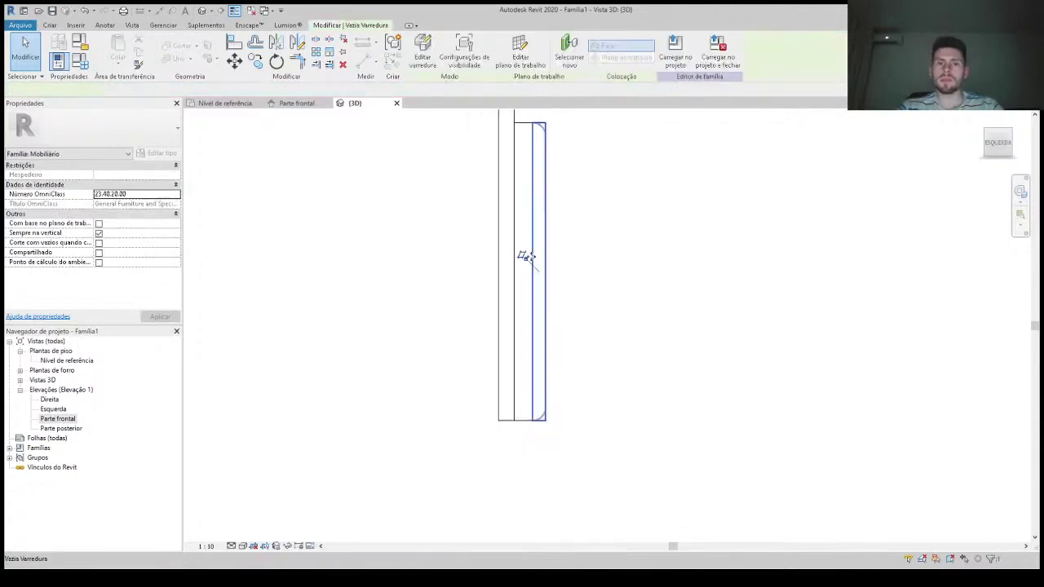
click(293, 154)
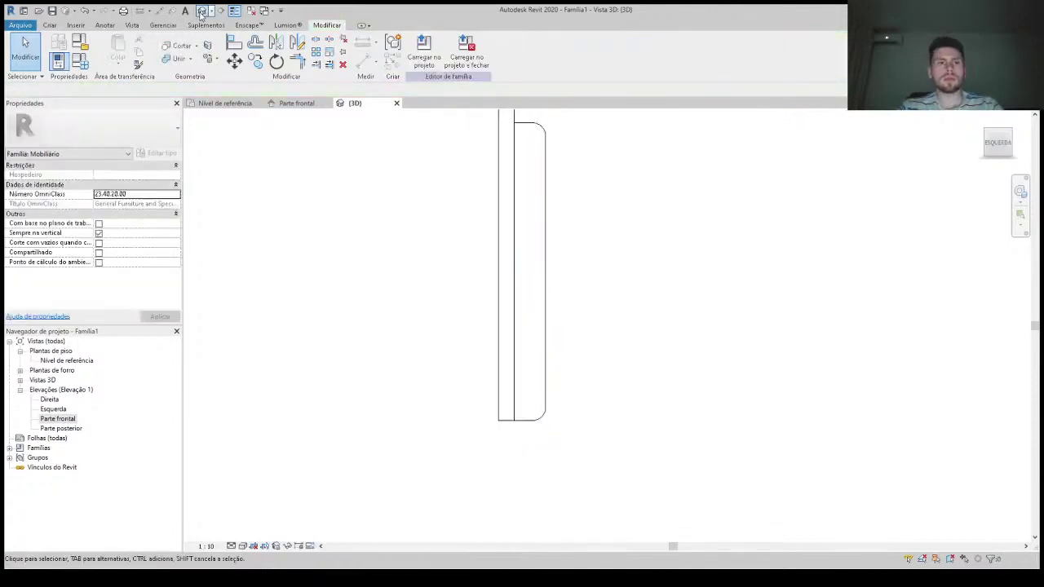
mouse_move(674, 300)
shift+middle_down()
mouse_move(710, 302)
mouse_move(510, 299)
mouse_move(493, 310)
shift+middle_up()
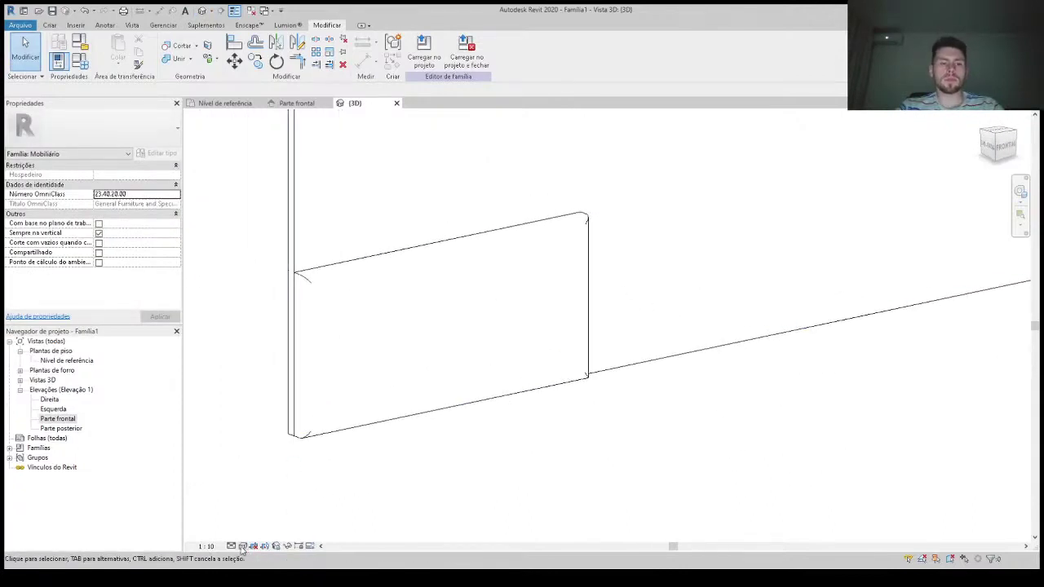
key(s)
key(d)
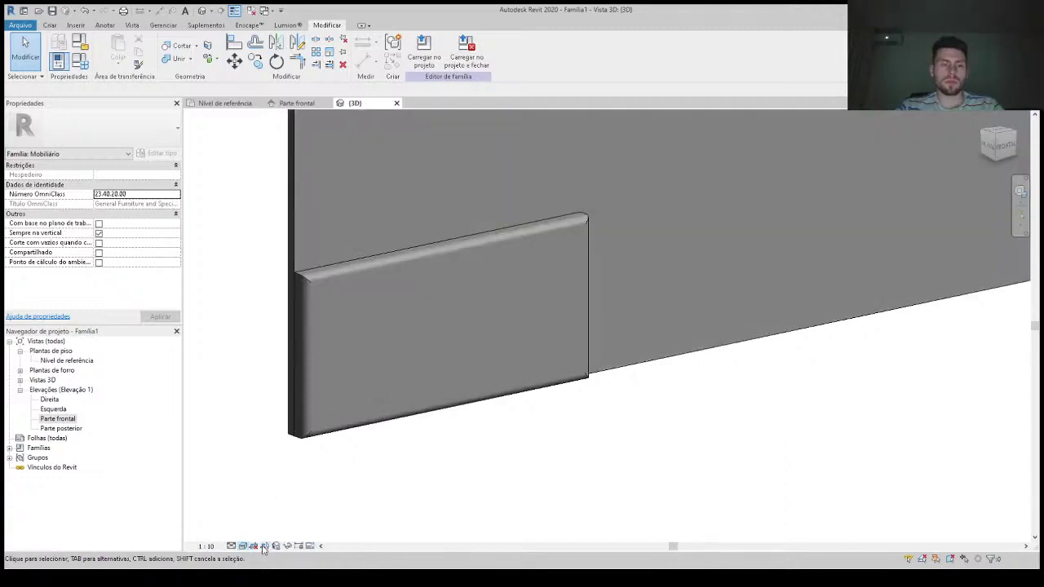
key(h)
key(l)
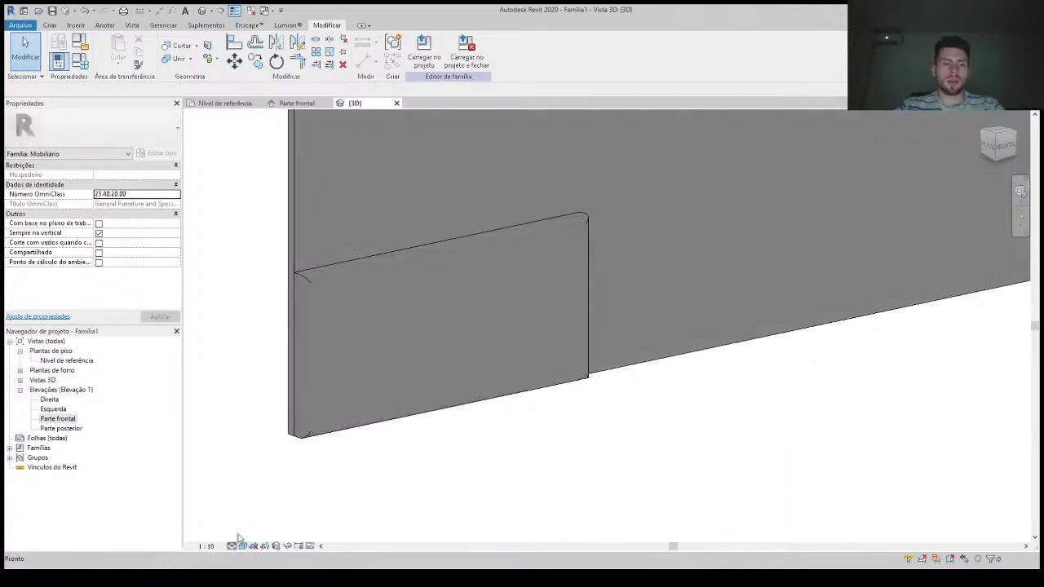
Step: Set the 3D view's background to Gradiente in the graphic display settings
click(189, 104)
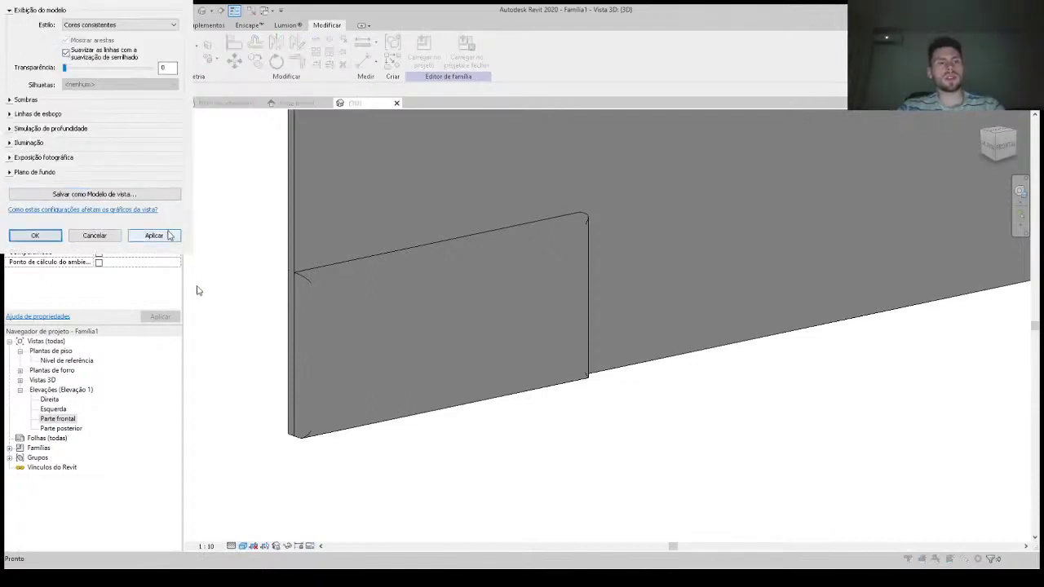
click(169, 235)
click(17, 171)
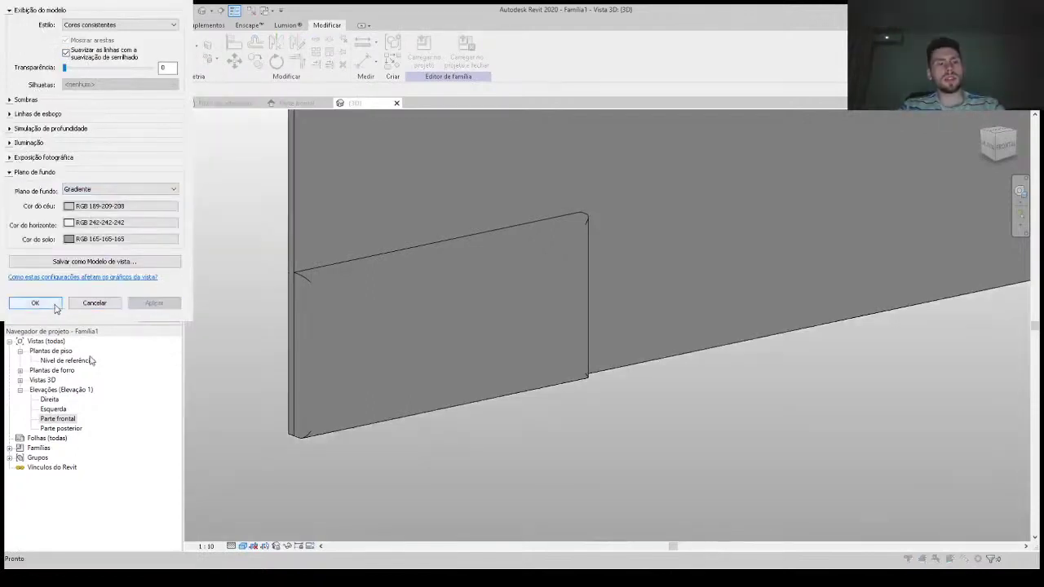
click(27, 302)
Step: Reopen the Parte frontal elevation and box-select the lower-left panel outline
scroll(402, 318, down, 2)
scroll(405, 305, down, 3)
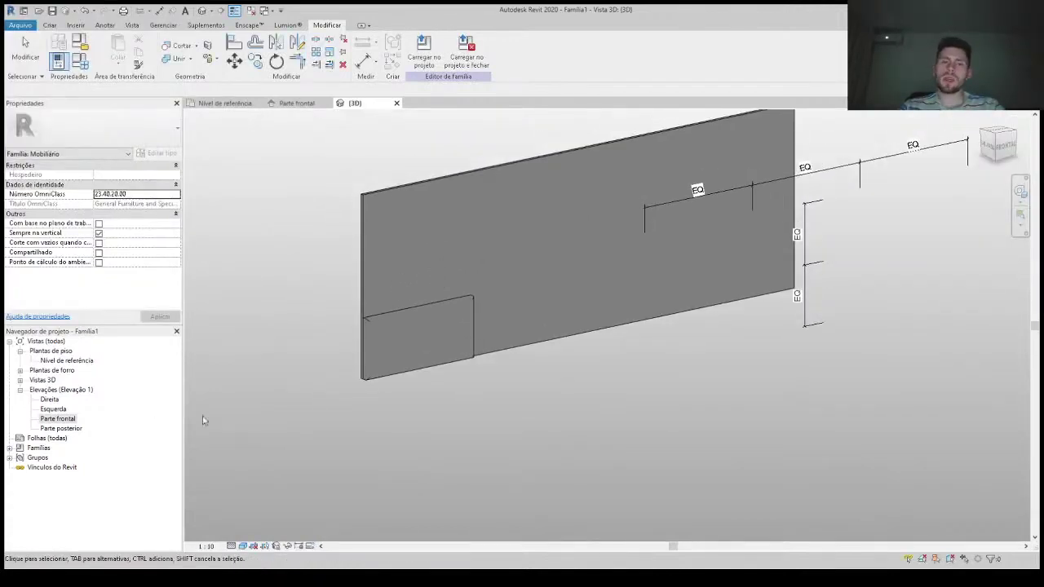
double_click(60, 418)
drag(235, 269, 592, 463)
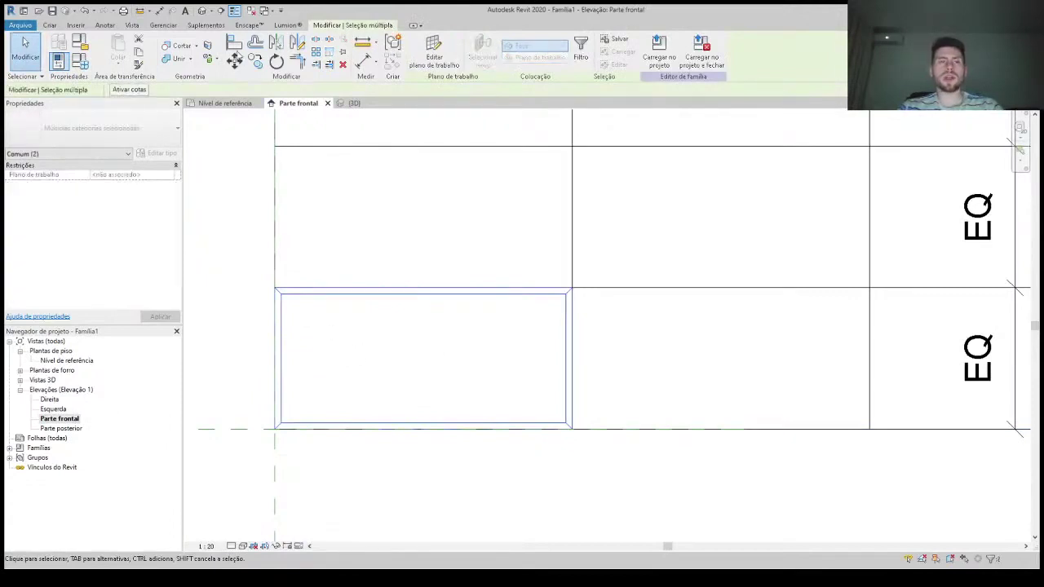
Step: Copy the panel outline with Múltiplo into each remaining grid cell
click(253, 62)
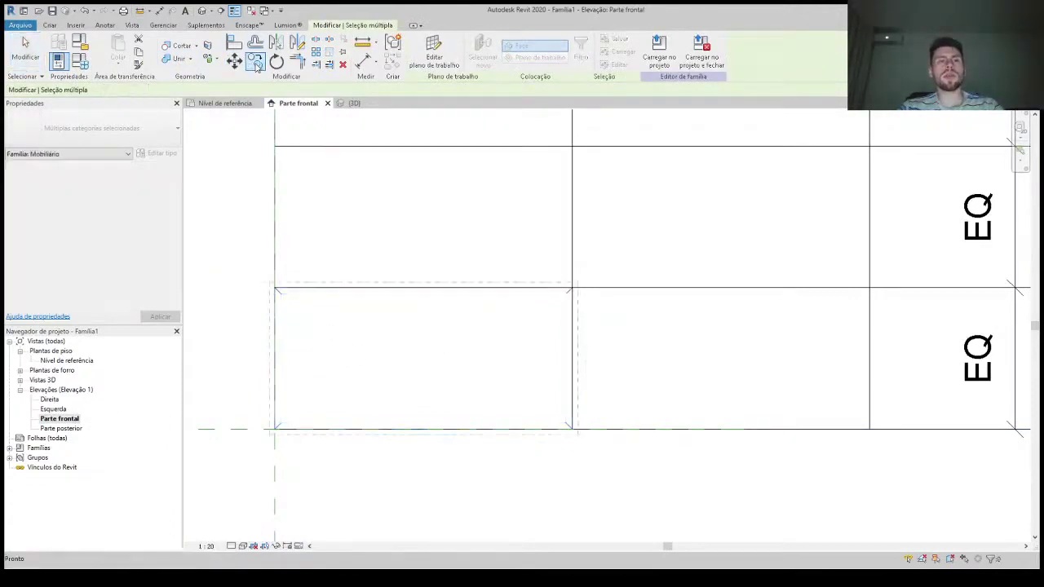
click(275, 287)
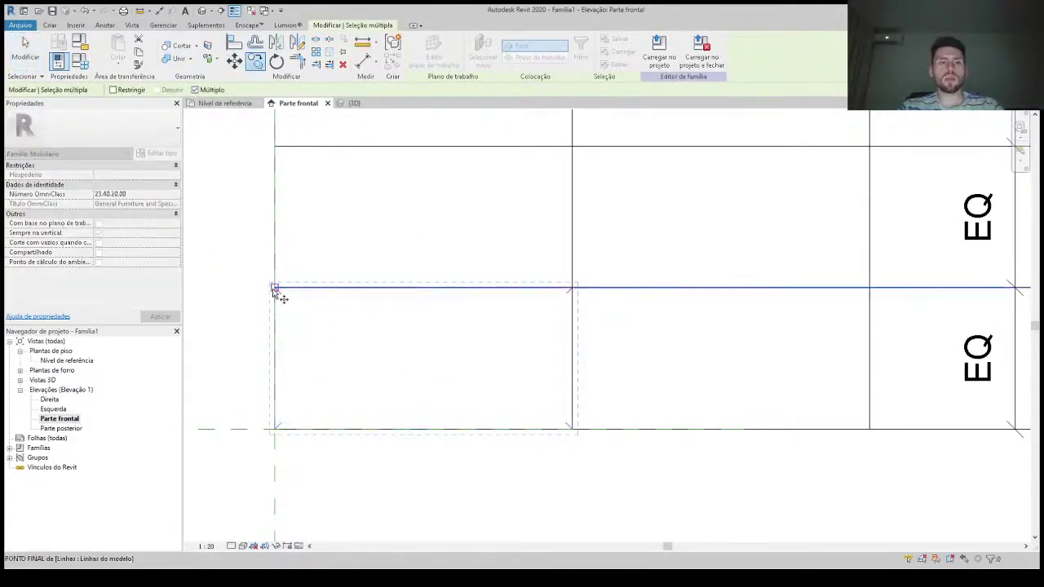
click(275, 147)
middle_drag(322, 220, 294, 245)
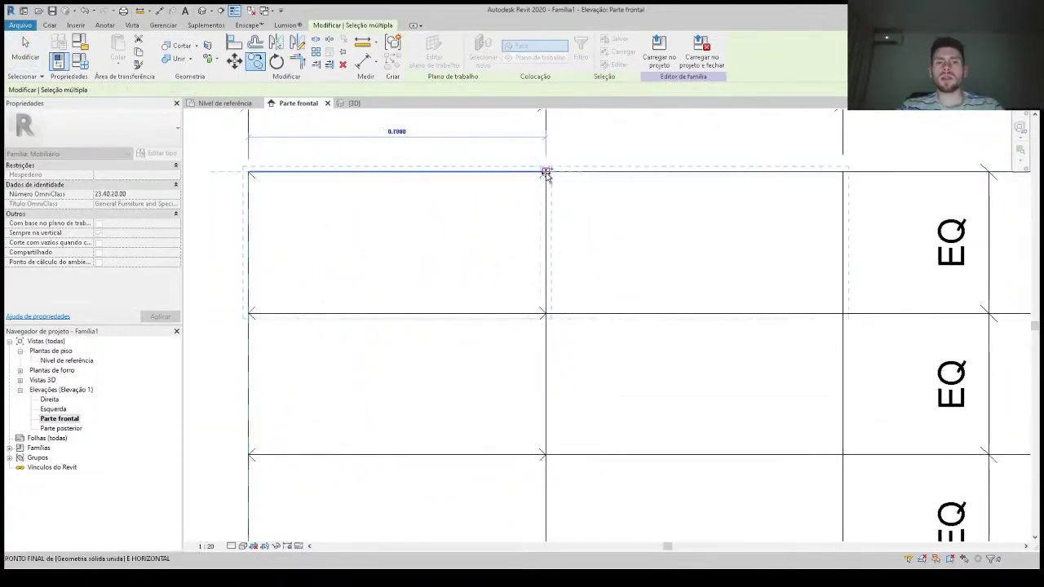
click(560, 261)
middle_drag(566, 375, 453, 336)
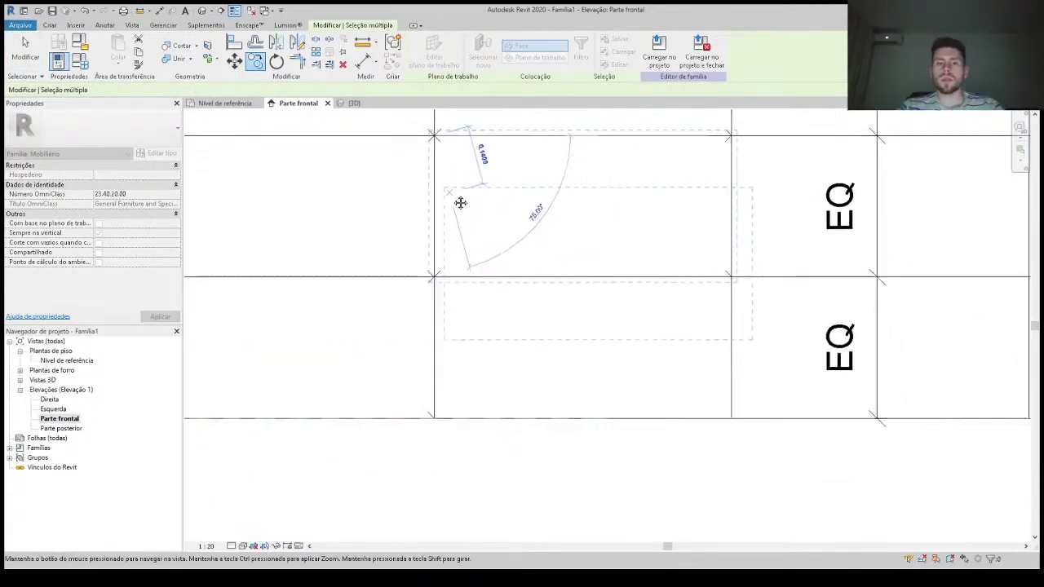
click(731, 278)
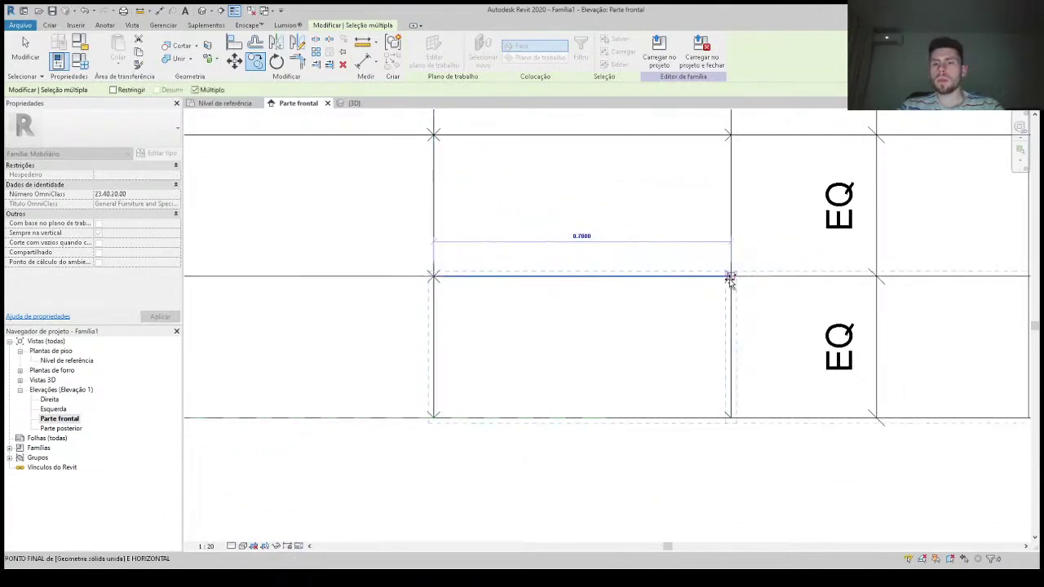
mouse_move(762, 114)
middle_down()
mouse_move(525, 345)
mouse_move(478, 250)
middle_up()
click(475, 237)
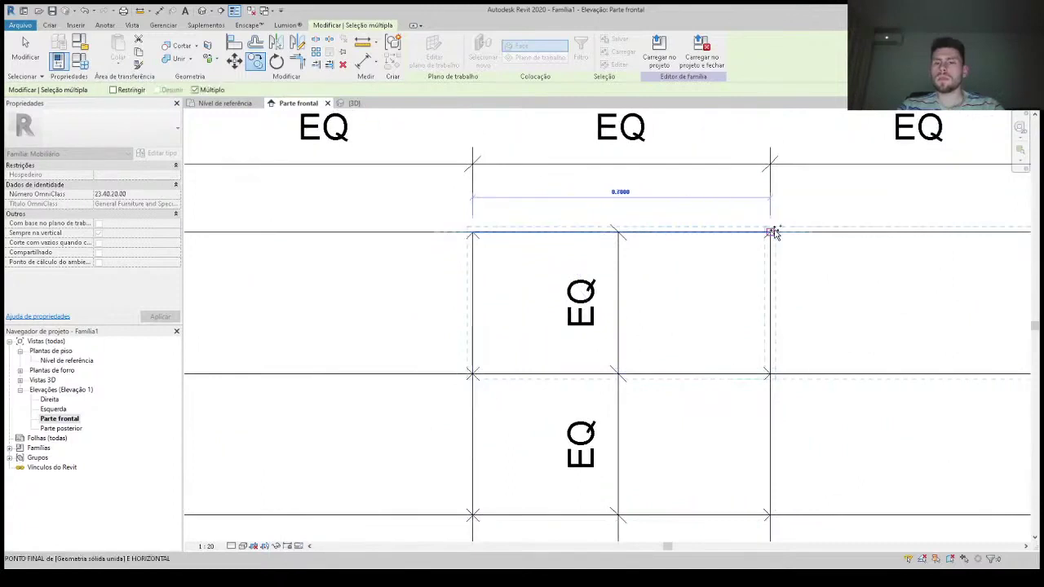
middle_drag(826, 364, 582, 380)
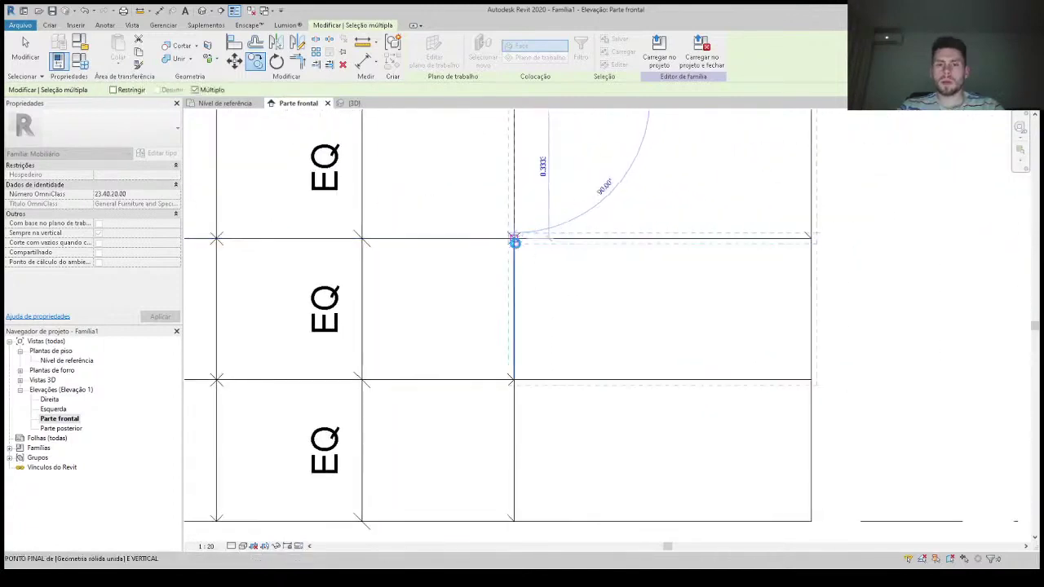
click(513, 239)
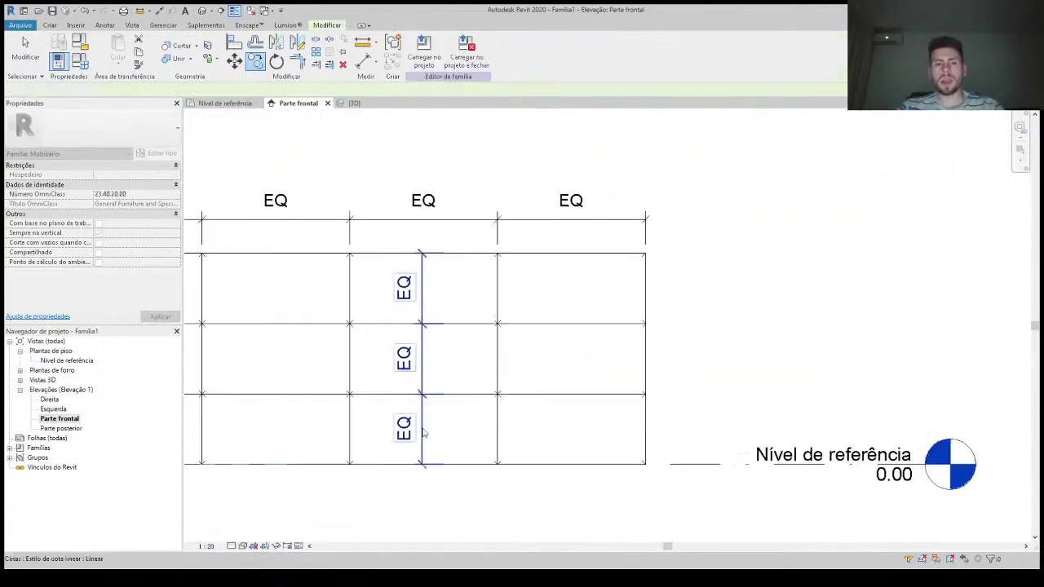
Step: Delete the vertical and top EQ dimension strings
key(Delete)
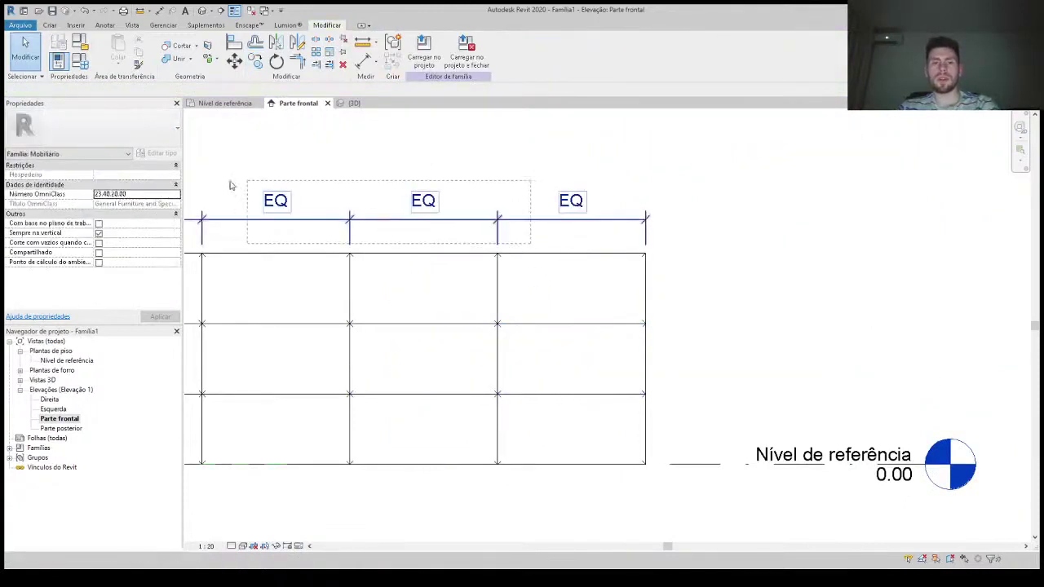
click(295, 212)
key(Delete)
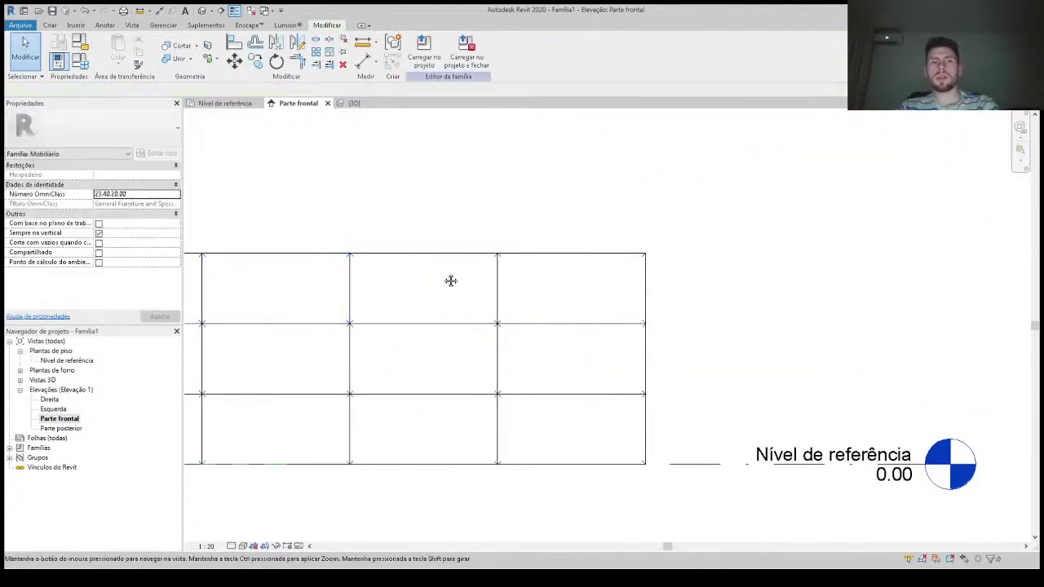
scroll(450, 280, down, 2)
Step: In 3D, delete the stray vertical, sloped and top model lines across the panel wall
click(201, 11)
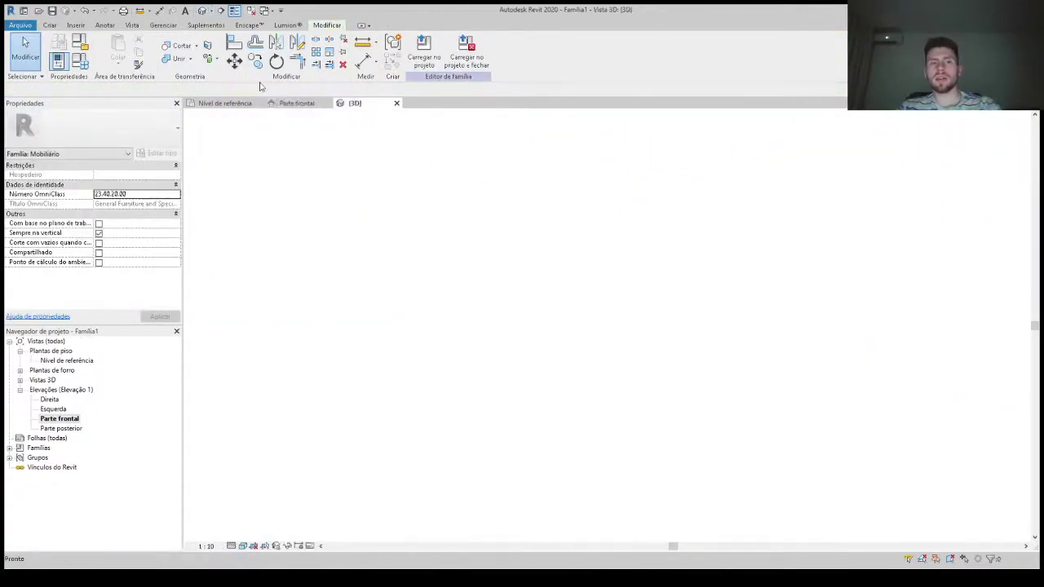
mouse_move(661, 360)
shift+middle_down()
mouse_move(419, 372)
mouse_move(694, 380)
mouse_move(668, 349)
shift+middle_up()
click(677, 341)
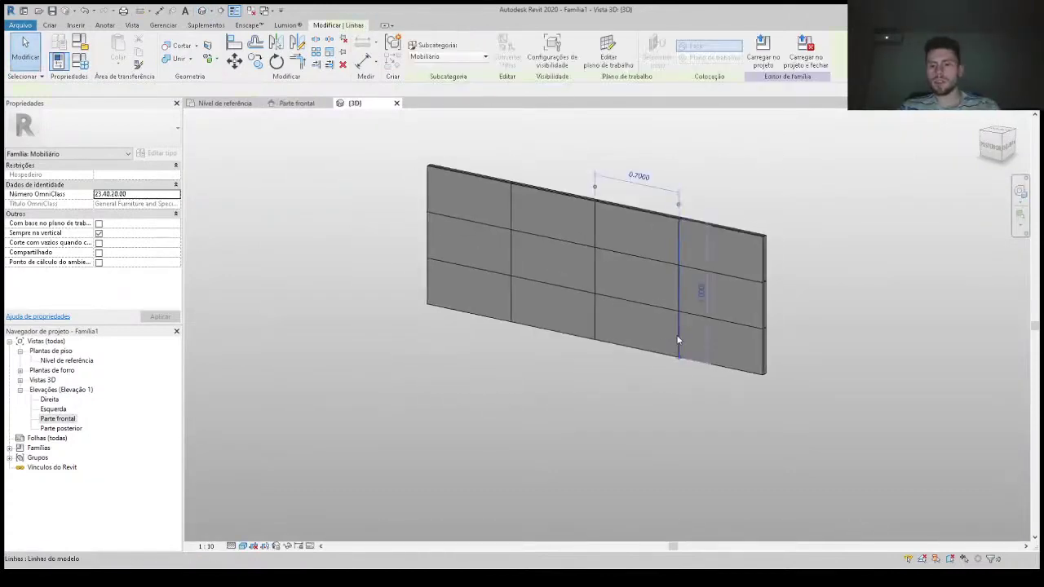
scroll(678, 342, up, 3)
key(Escape)
click(386, 260)
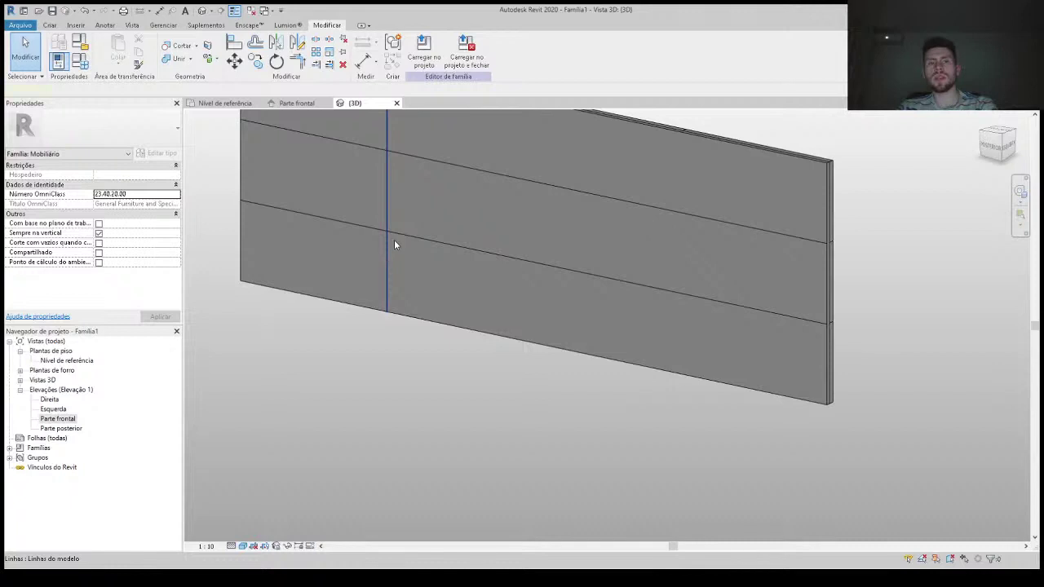
key(Delete)
click(397, 237)
key(Delete)
click(444, 168)
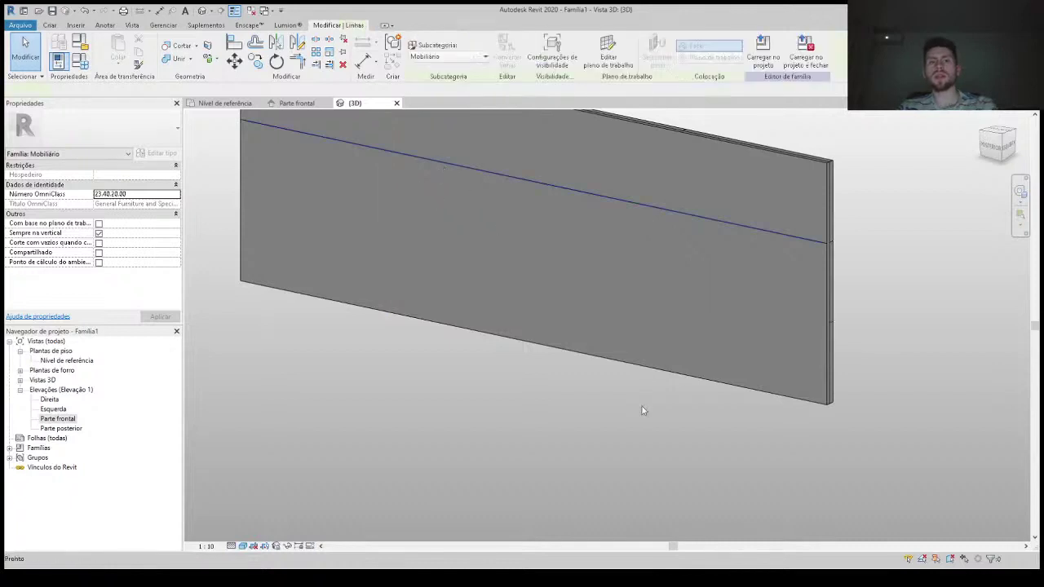
key(Delete)
scroll(642, 406, down, 3)
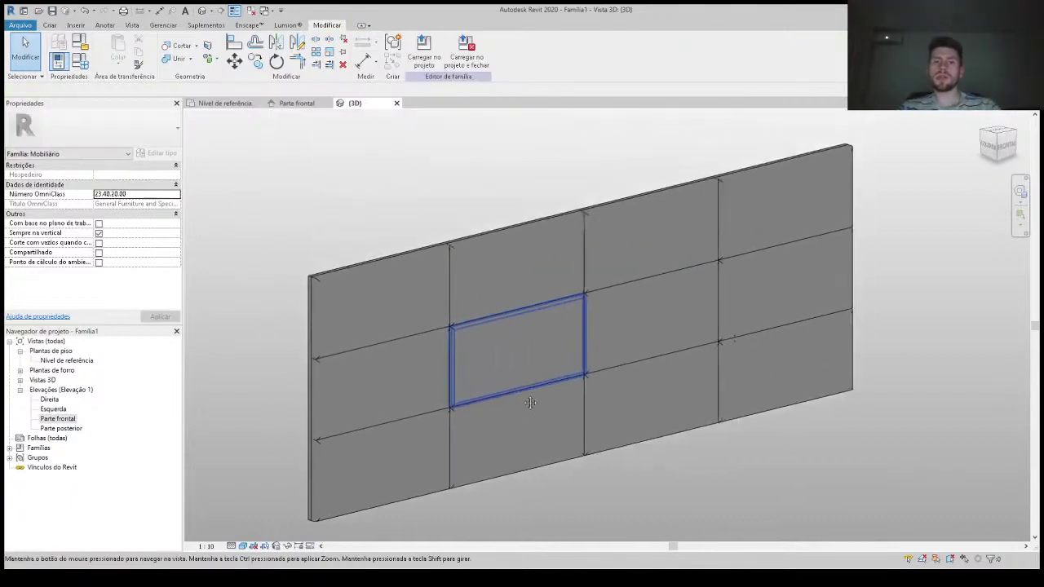
Step: Orbit to inspect the bevelled panels, then return to the Parte frontal elevation
shift+middle_drag(531, 401, 472, 408)
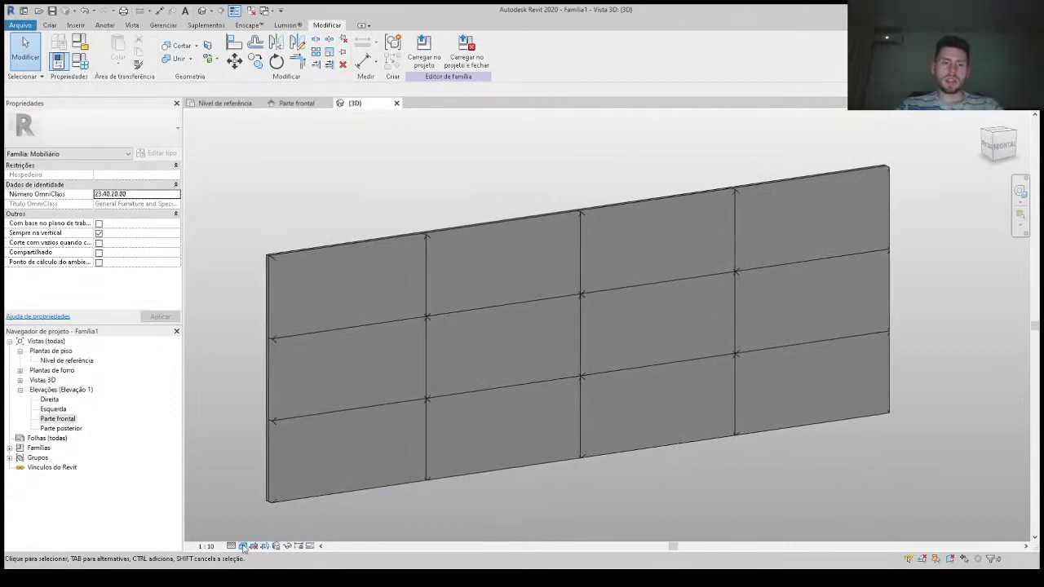
mouse_move(255, 531)
shift+middle_down()
mouse_move(447, 515)
mouse_move(480, 488)
shift+middle_up()
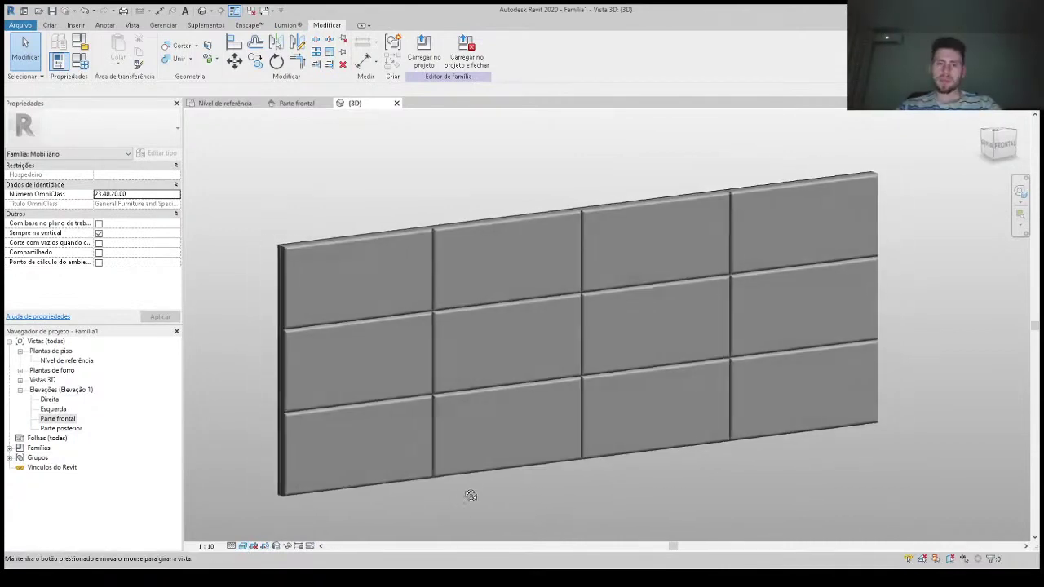
scroll(480, 490, down, 1)
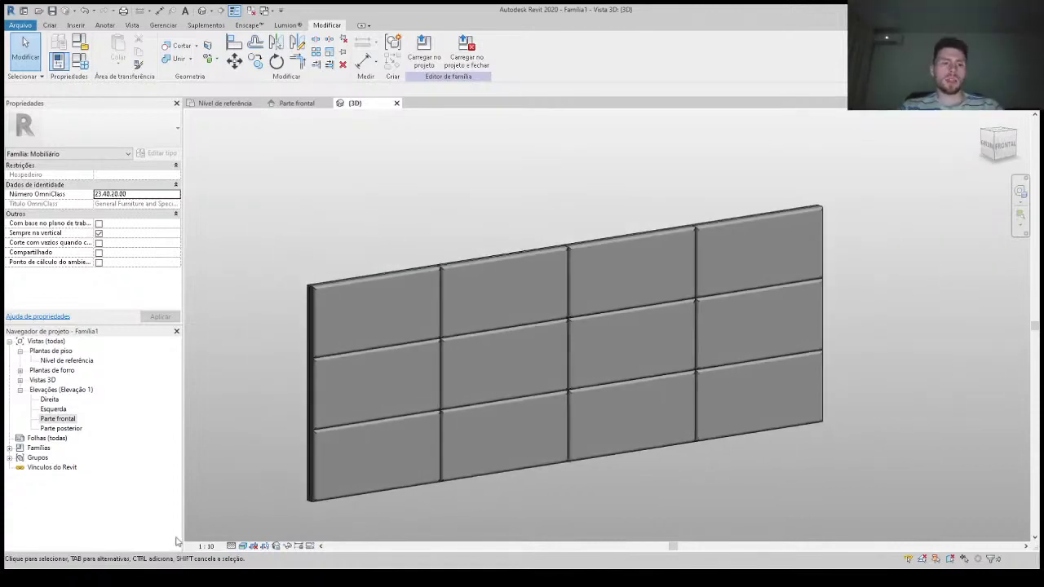
double_click(70, 421)
click(492, 245)
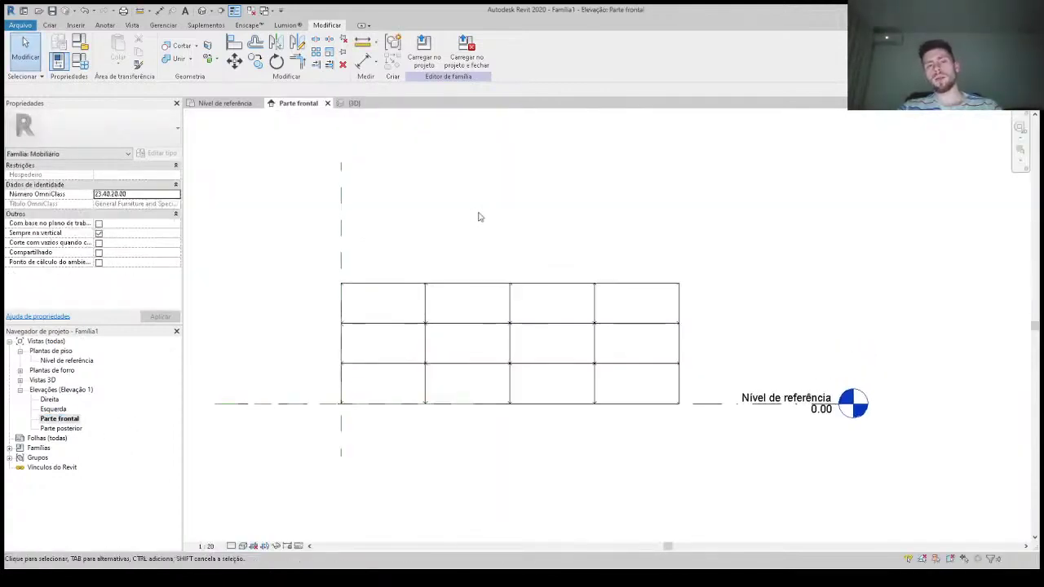
Step: Start an extrusion and sketch a rectangle from the grid's top-left corner upward
click(50, 24)
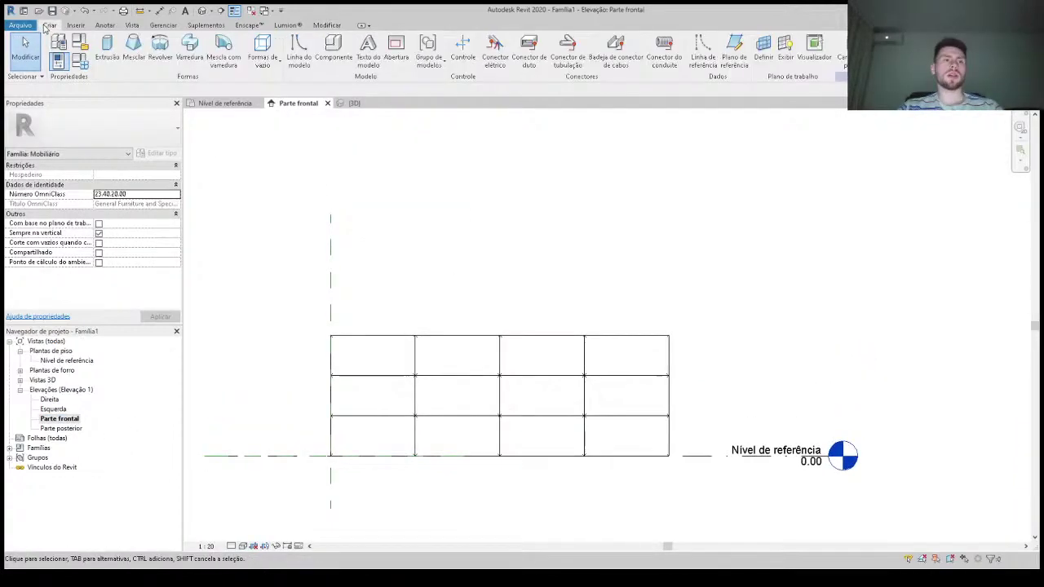
click(116, 52)
click(450, 40)
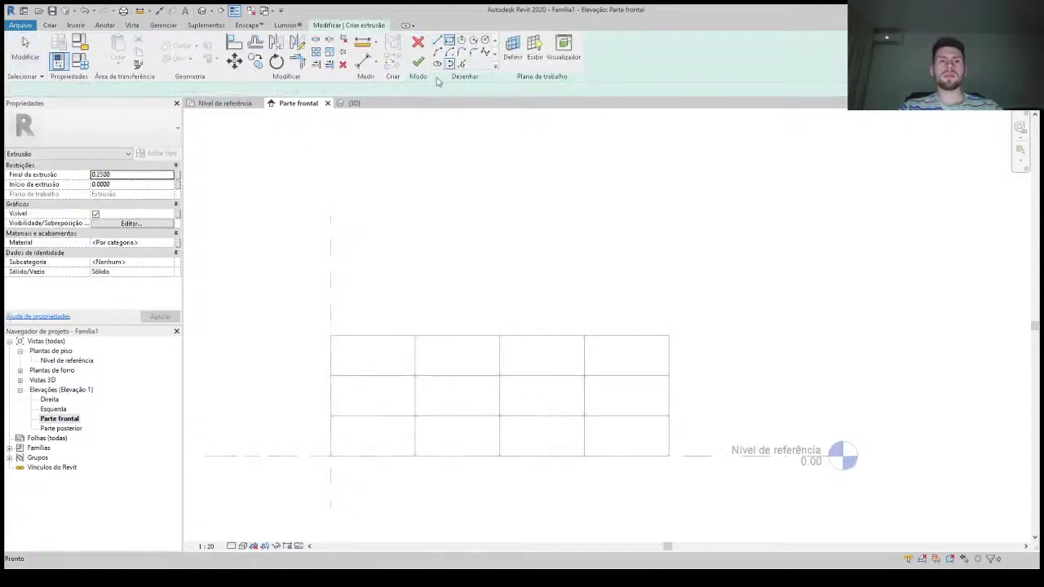
click(331, 335)
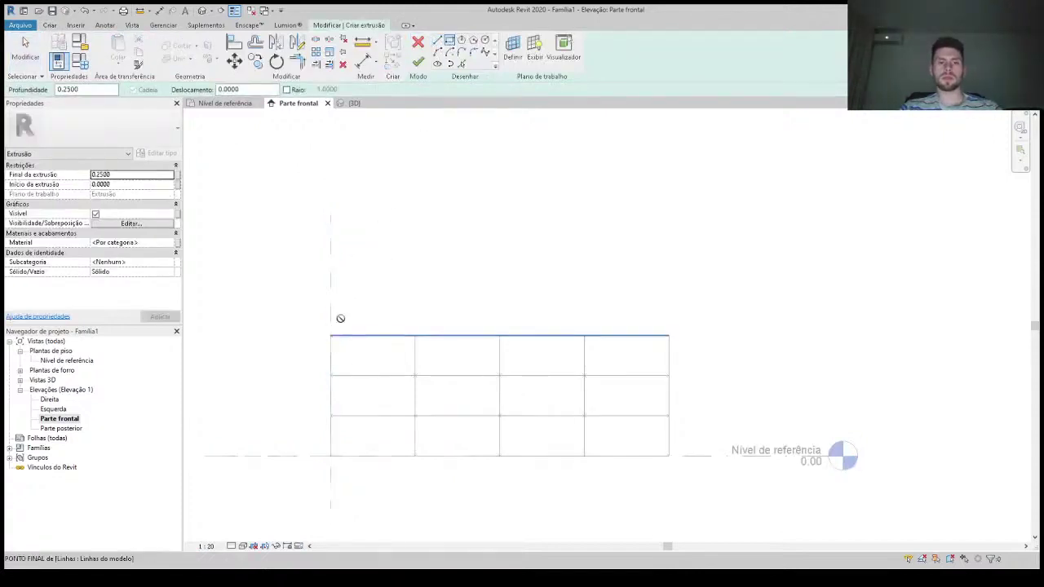
click(671, 129)
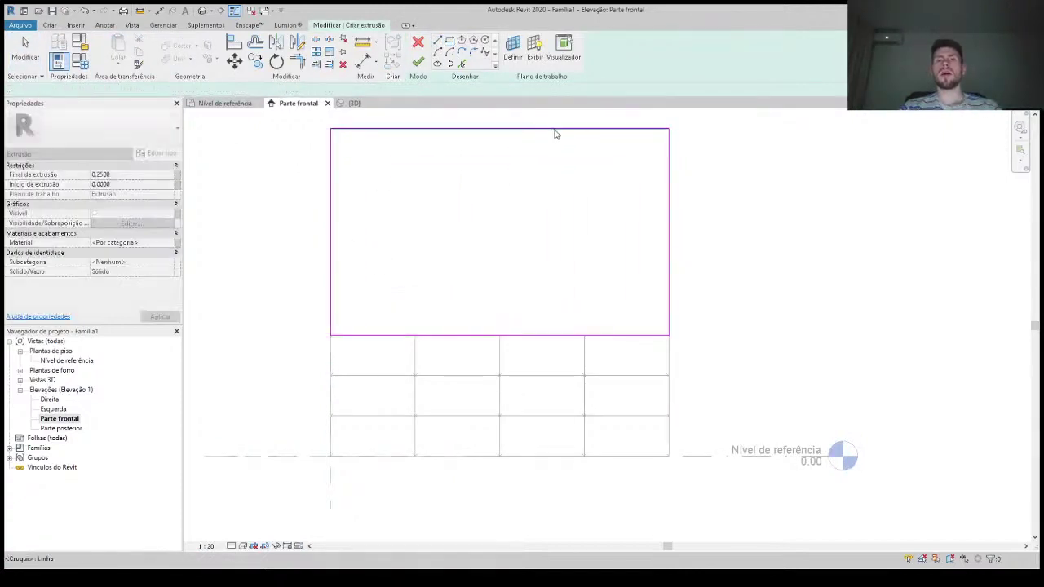
key(Escape)
Step: Set the overall height to 2.6, finish the extrusion and view it in 3D
drag(686, 343, 695, 457)
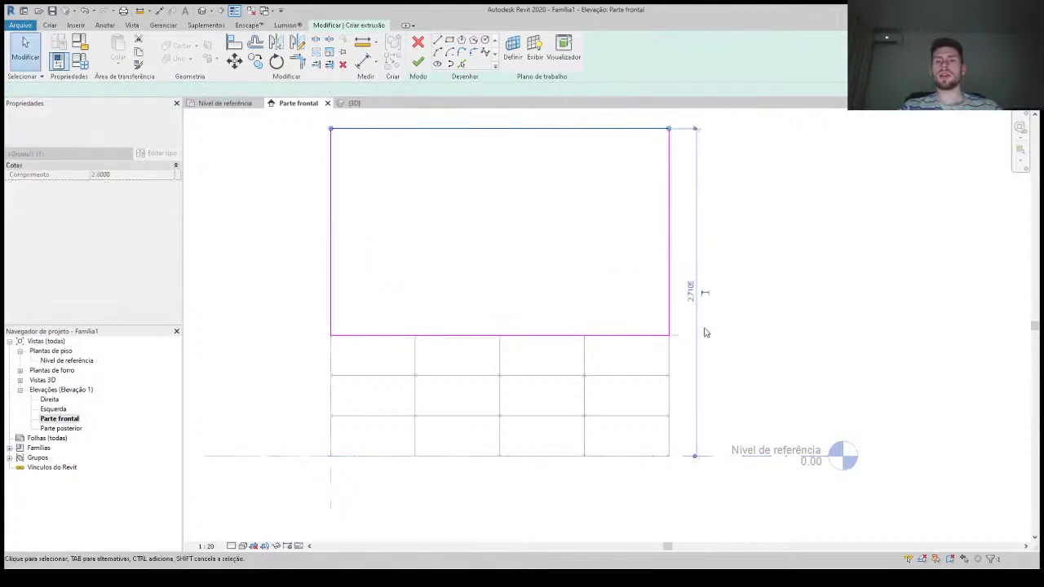
click(695, 292)
text(2.6)
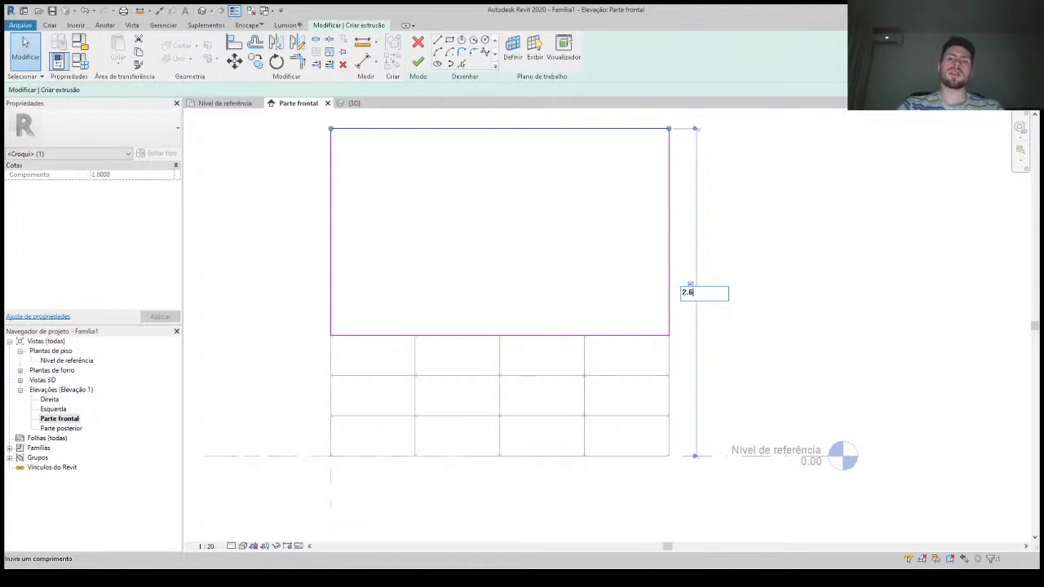
key(Return)
click(601, 240)
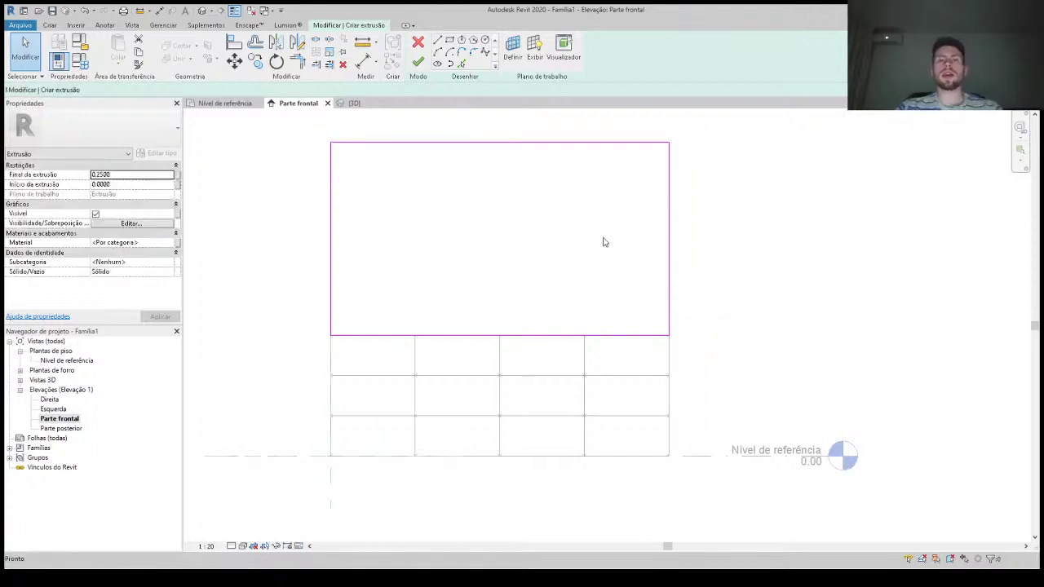
click(418, 62)
click(461, 233)
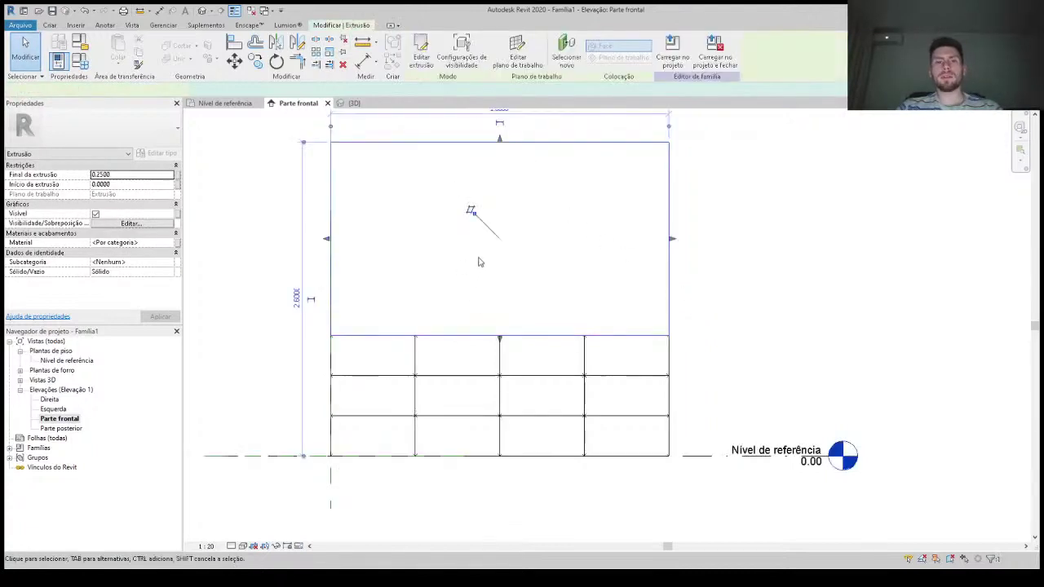
click(200, 12)
key(Escape)
Step: Set the upper panel's Final da extrusão to 0.0180 and check it in plan
shift+middle_drag(396, 250, 365, 303)
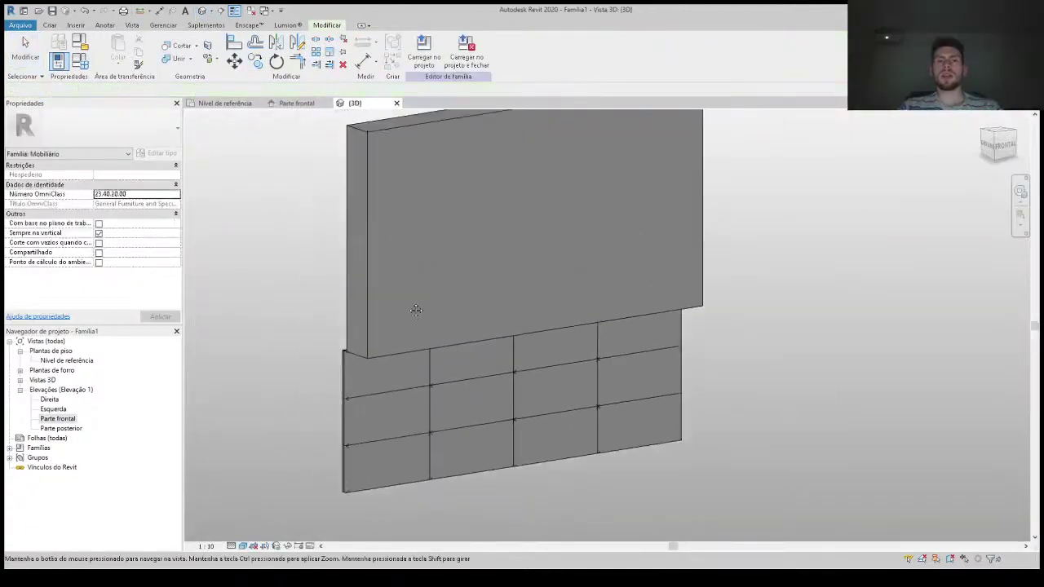
click(366, 304)
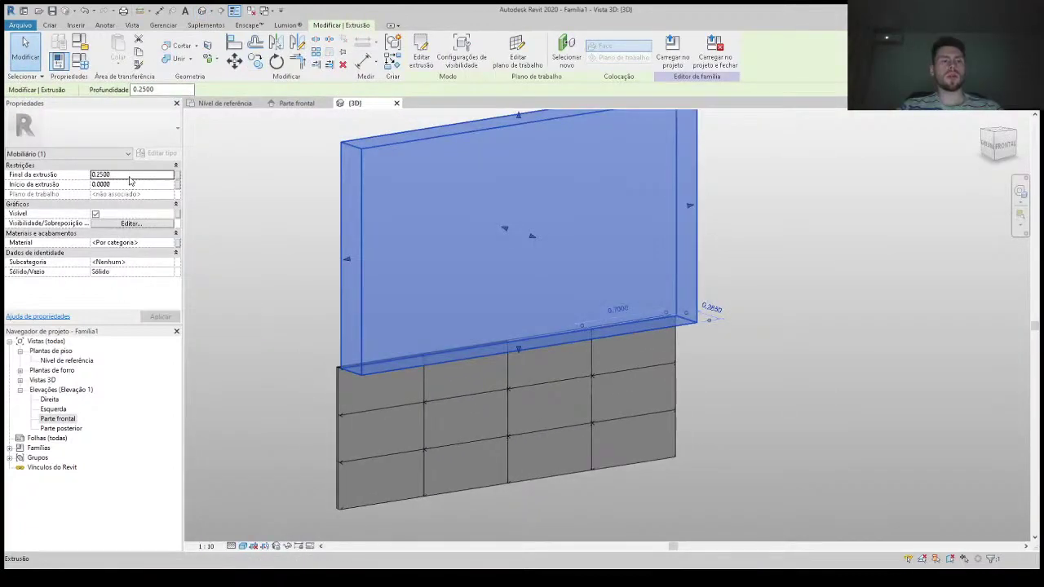
click(129, 176)
text(0.0180)
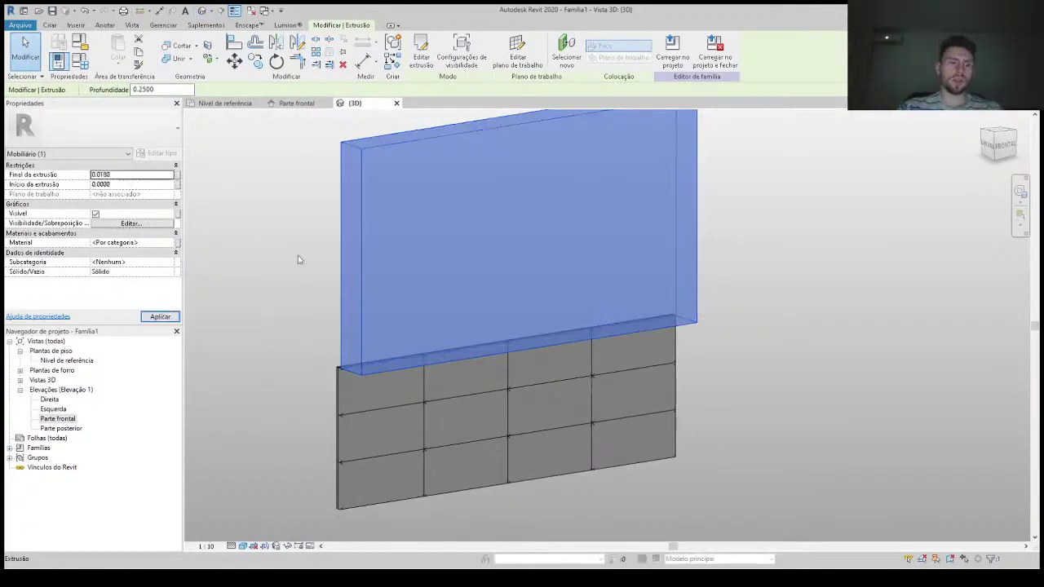
click(273, 275)
double_click(69, 360)
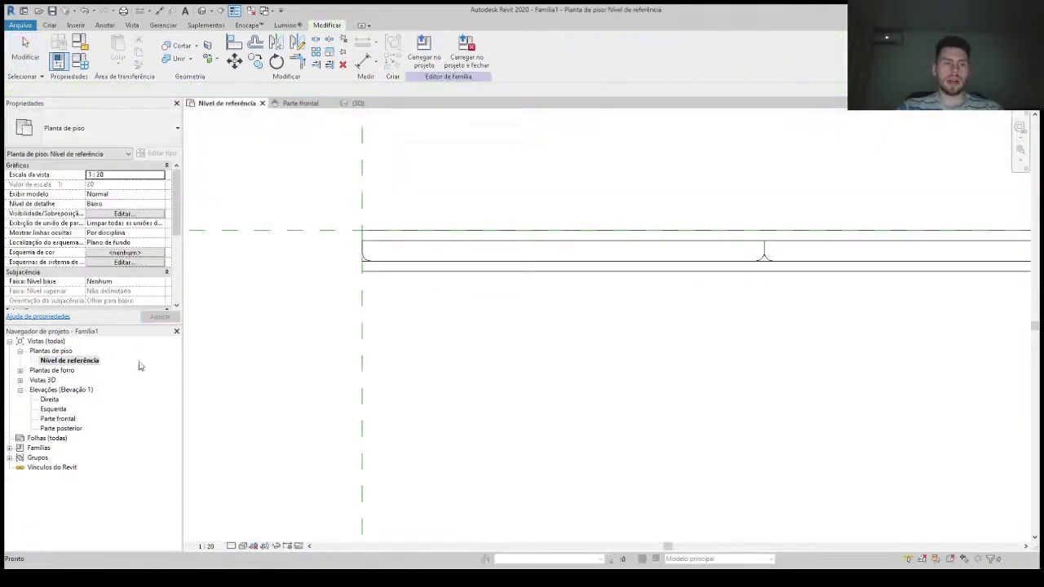
click(390, 261)
scroll(384, 260, up, 2)
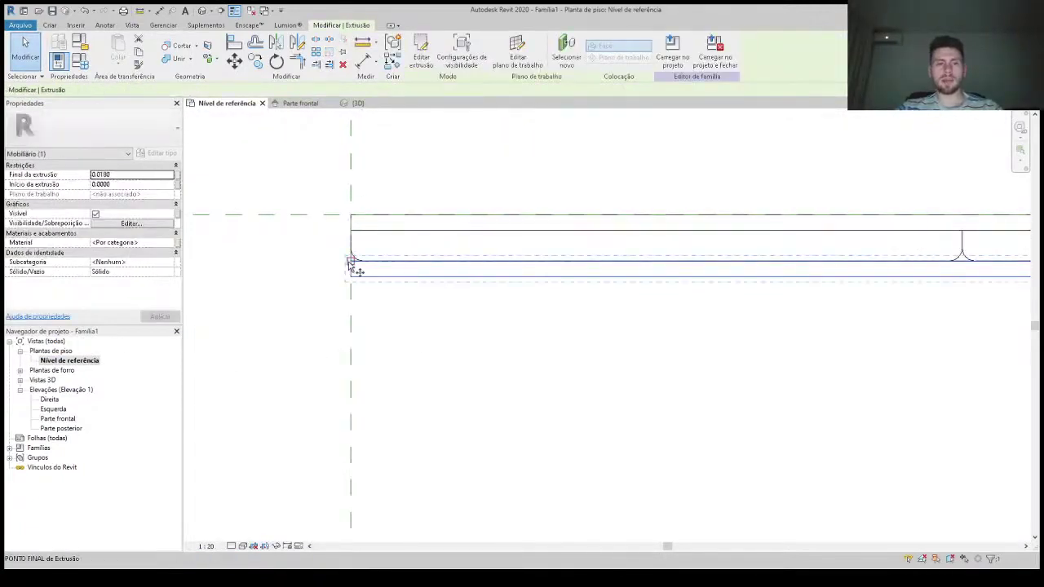
click(351, 263)
key(Escape)
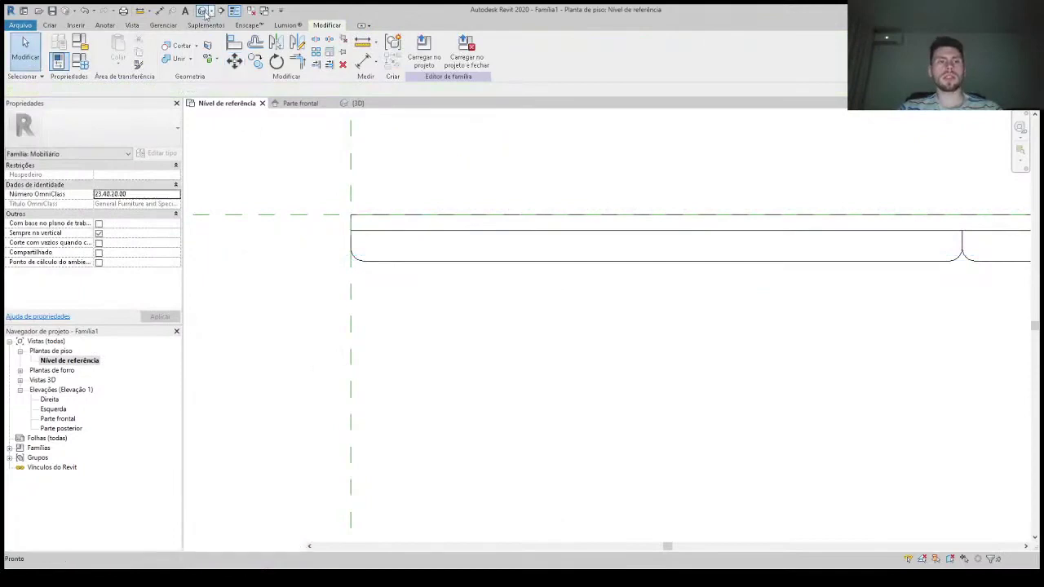
click(202, 10)
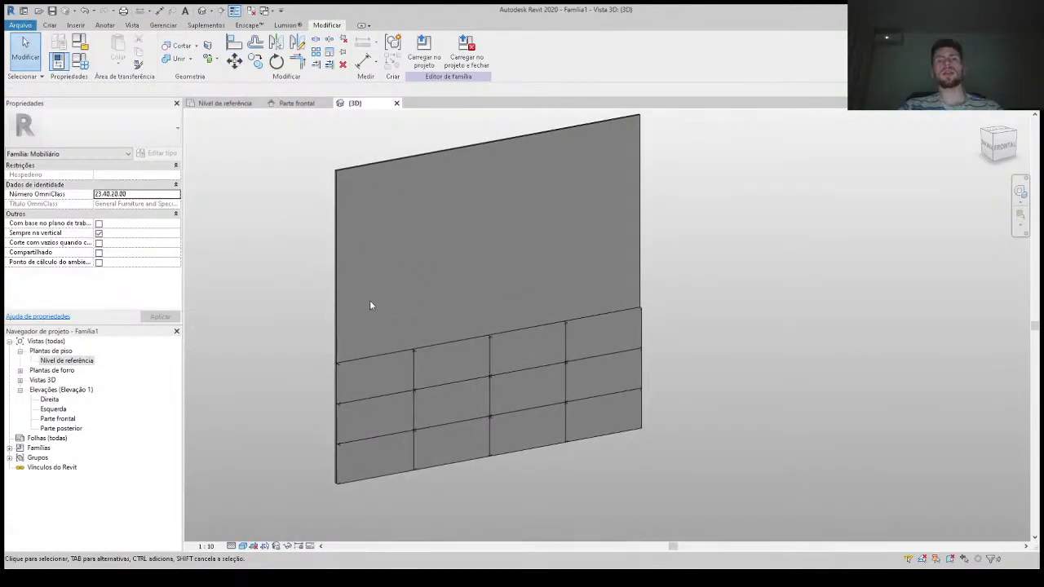
Step: In Parte frontal, edit the upper extrusion and change its height dimension to 2.5
double_click(71, 420)
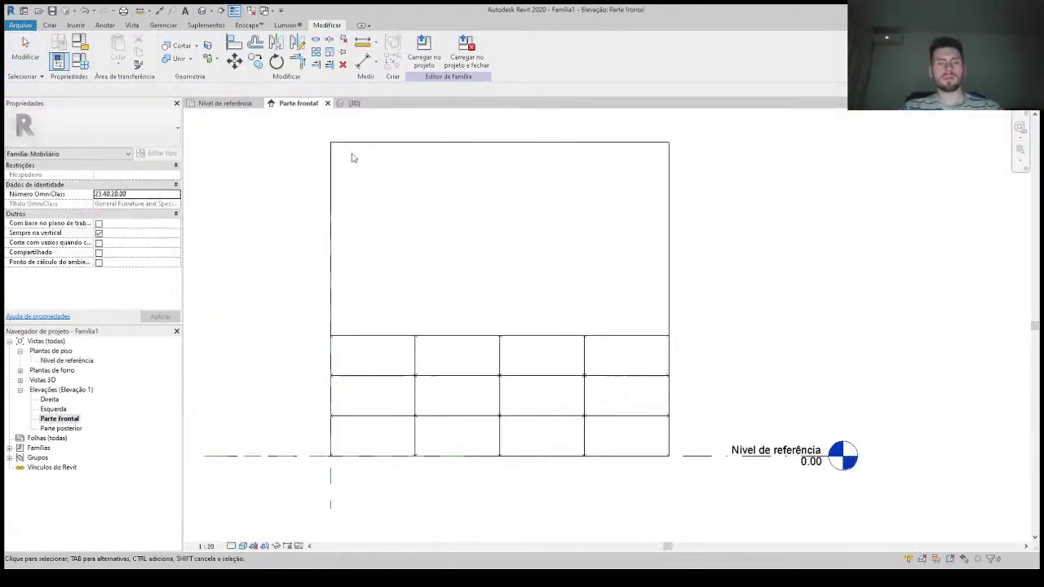
click(384, 145)
click(417, 59)
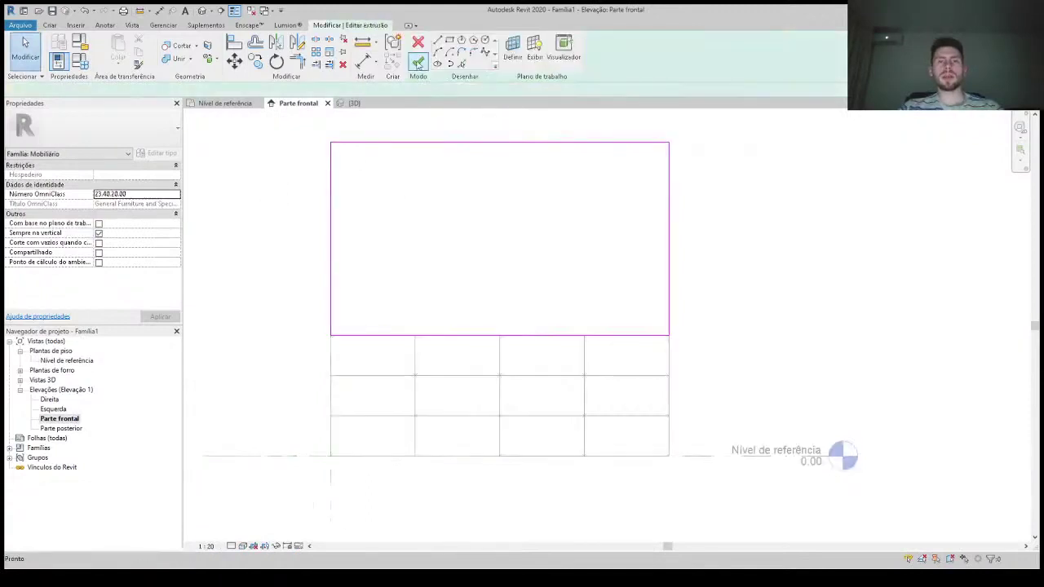
click(427, 144)
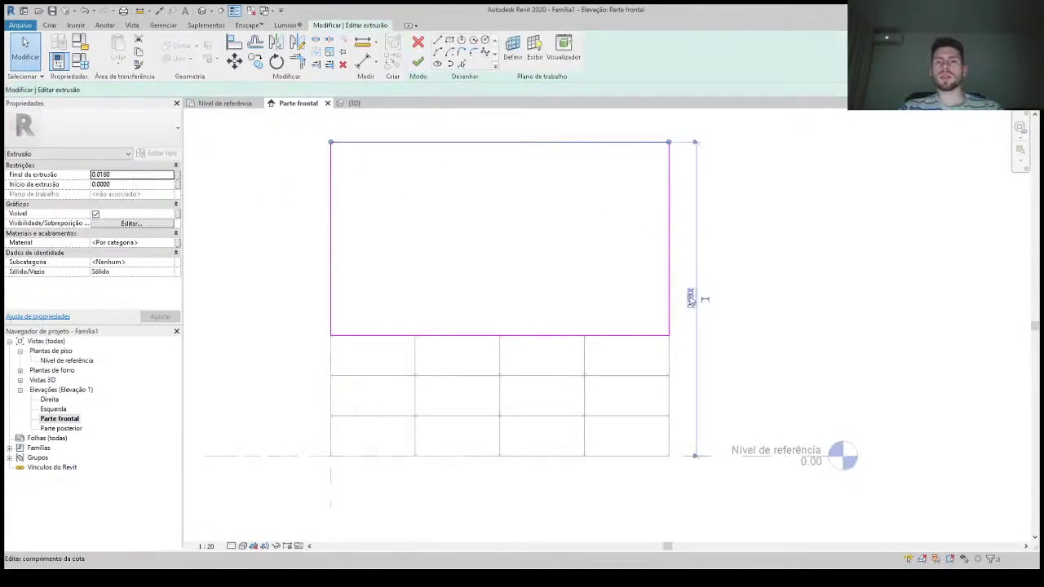
click(691, 298)
text(2.5)
key(Return)
click(690, 299)
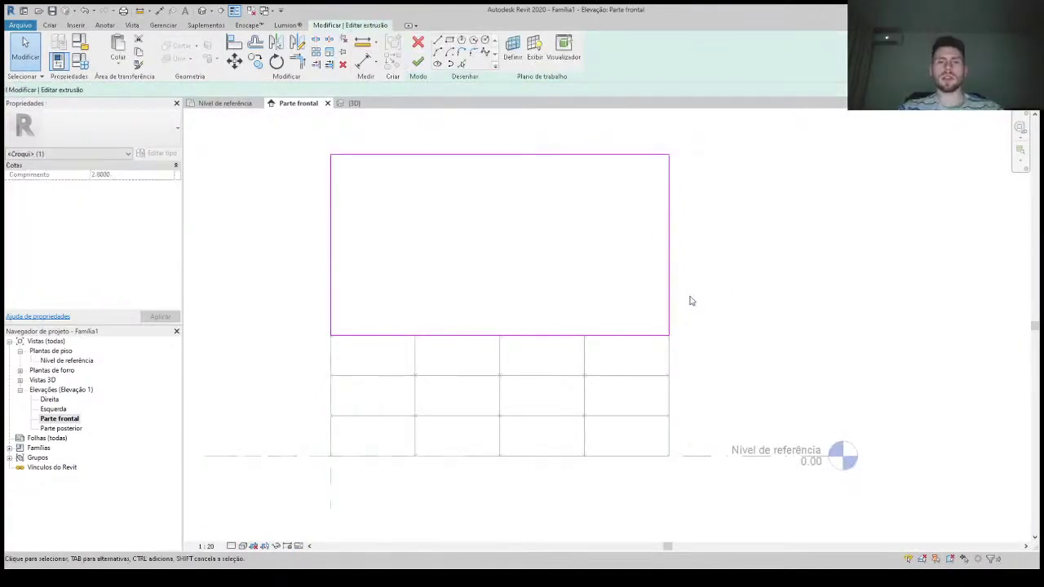
click(418, 64)
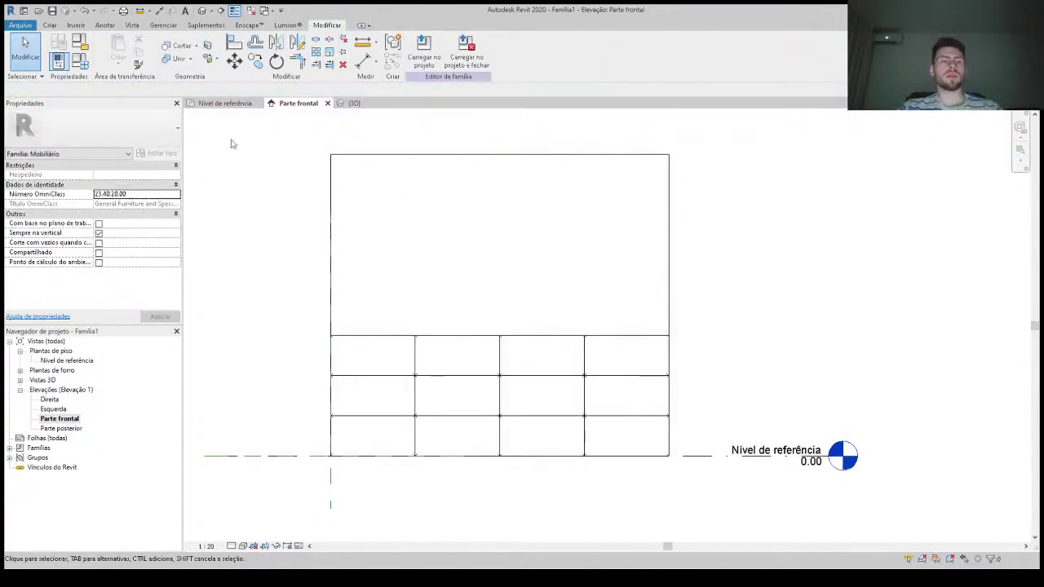
click(51, 25)
Step: Start a new extrusion with one slat rectangle narrowed to a width of 3
click(107, 54)
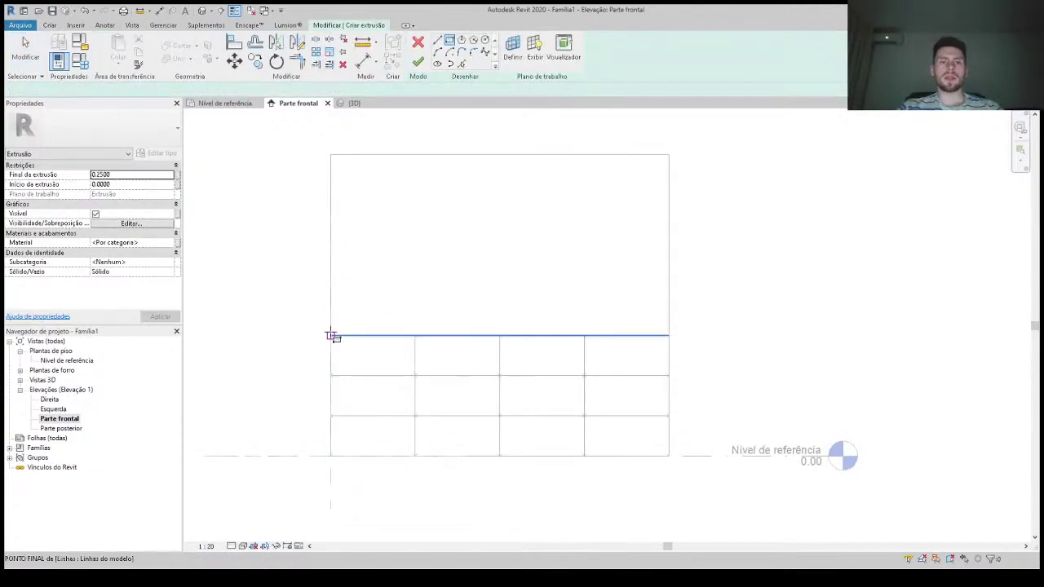
click(331, 335)
click(357, 155)
click(358, 184)
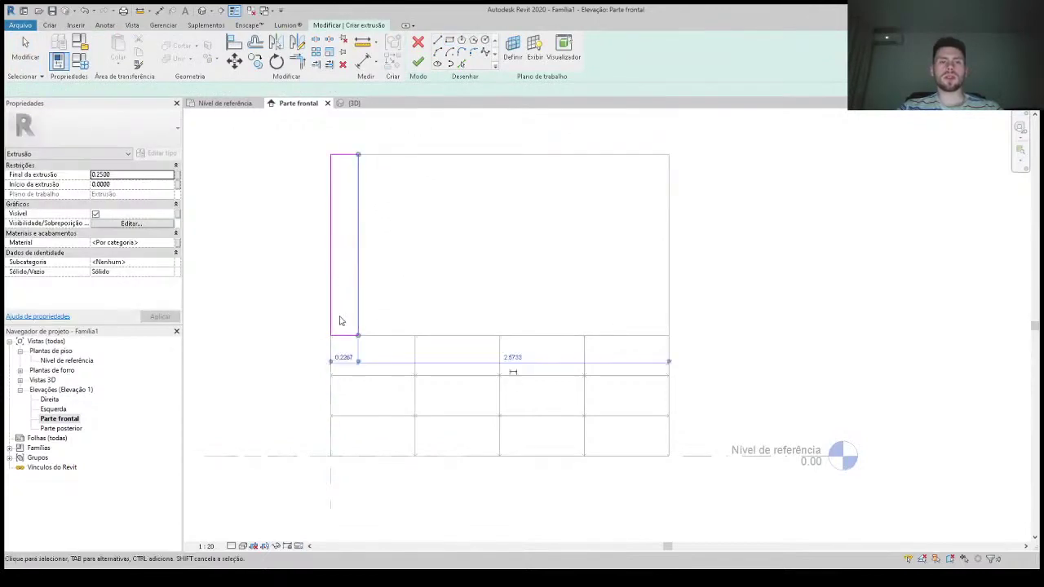
click(345, 358)
text(3)
key(Return)
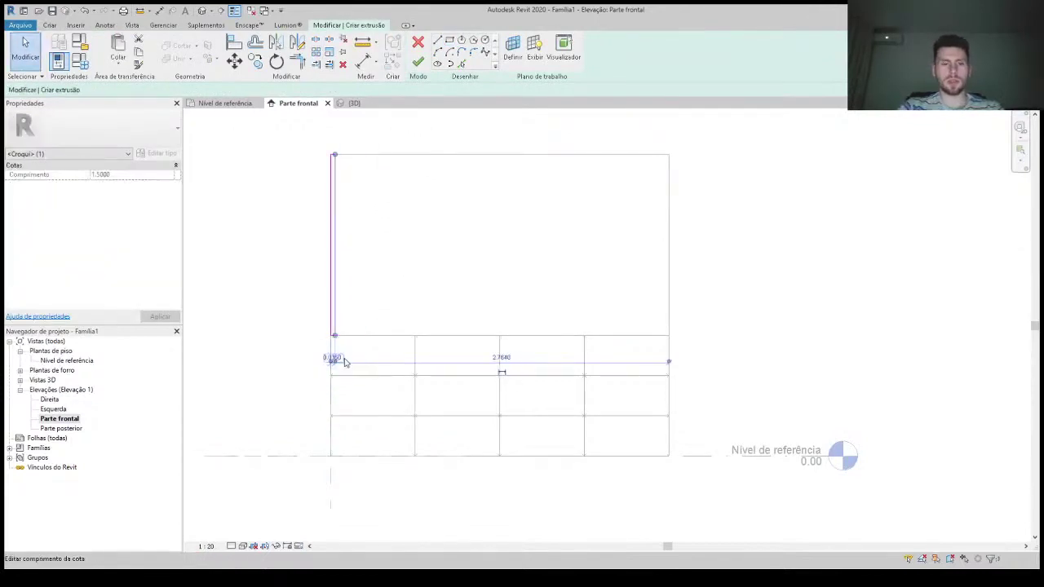
click(317, 229)
Step: Copy the thin slat strip once, placing the copy beside the original
scroll(339, 163, up, 2)
key(Tab)
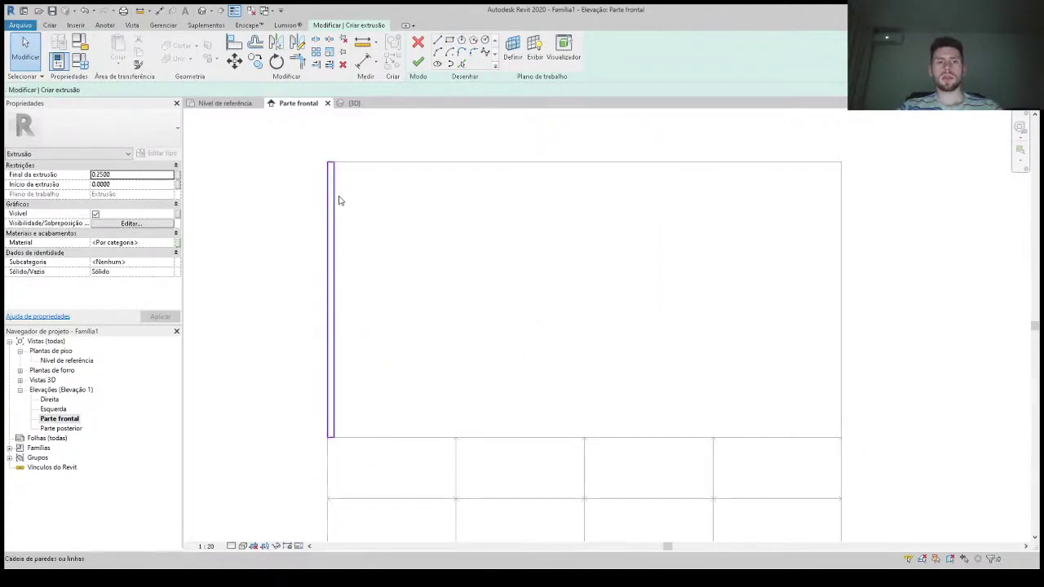
click(338, 198)
scroll(328, 160, up, 3)
key(c)
key(o)
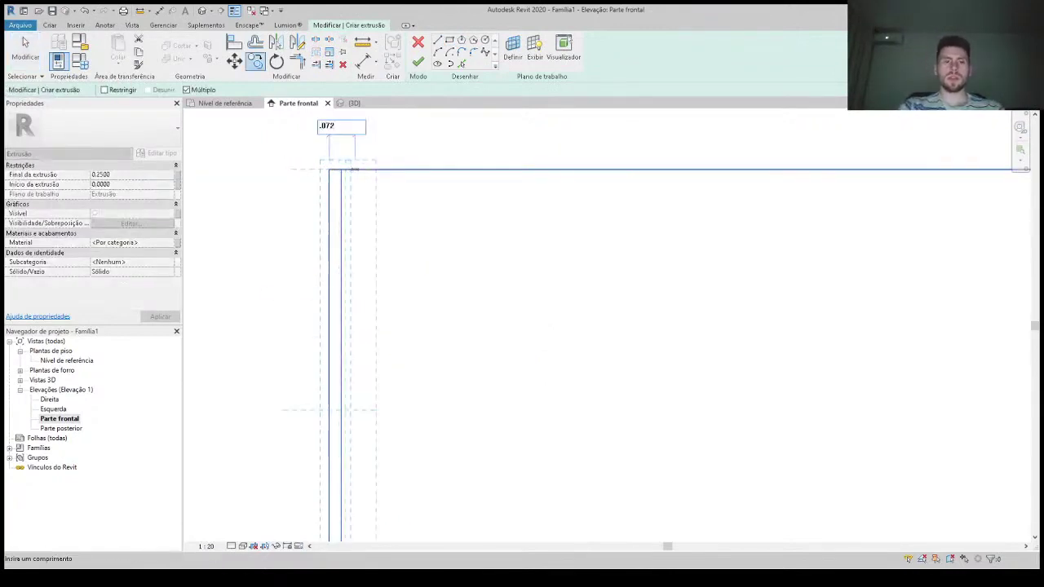
click(354, 169)
click(366, 169)
key(Escape)
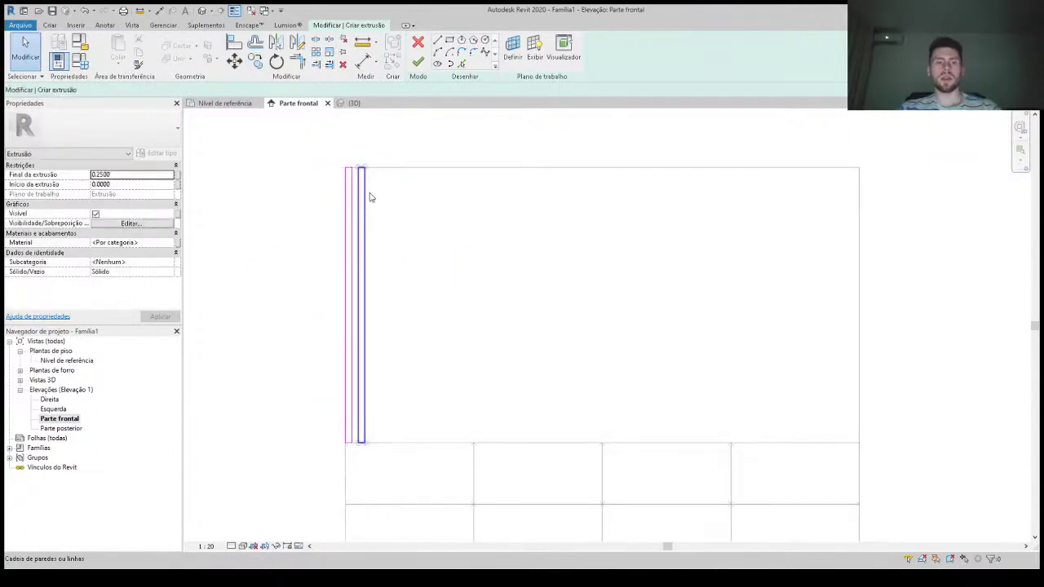
Step: Copy the slat repeatedly at regular spacing across the left part of the panel
key(c)
key(o)
scroll(357, 147, up, 2)
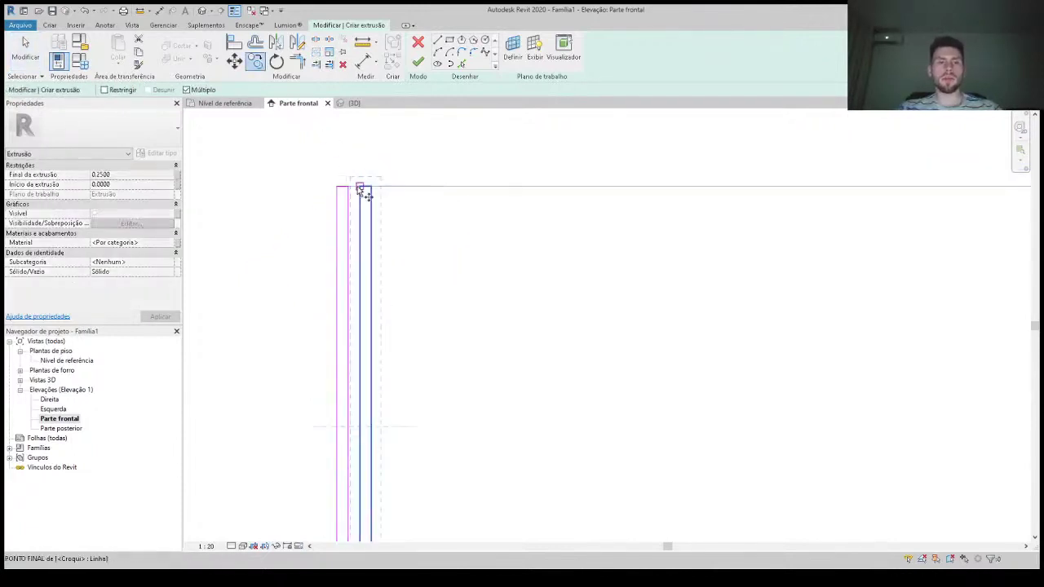
click(399, 189)
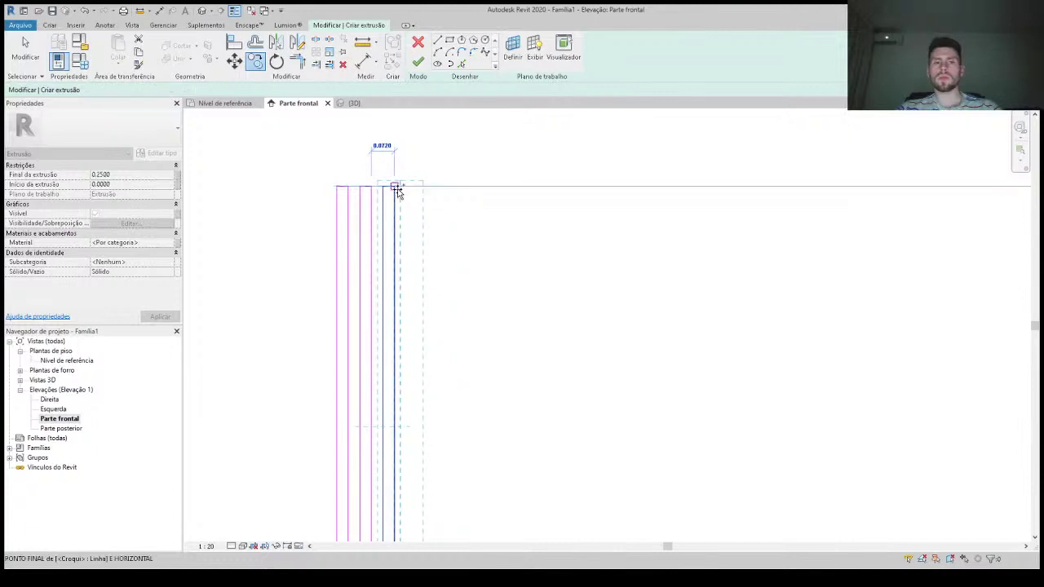
click(406, 189)
click(428, 190)
click(450, 190)
click(453, 189)
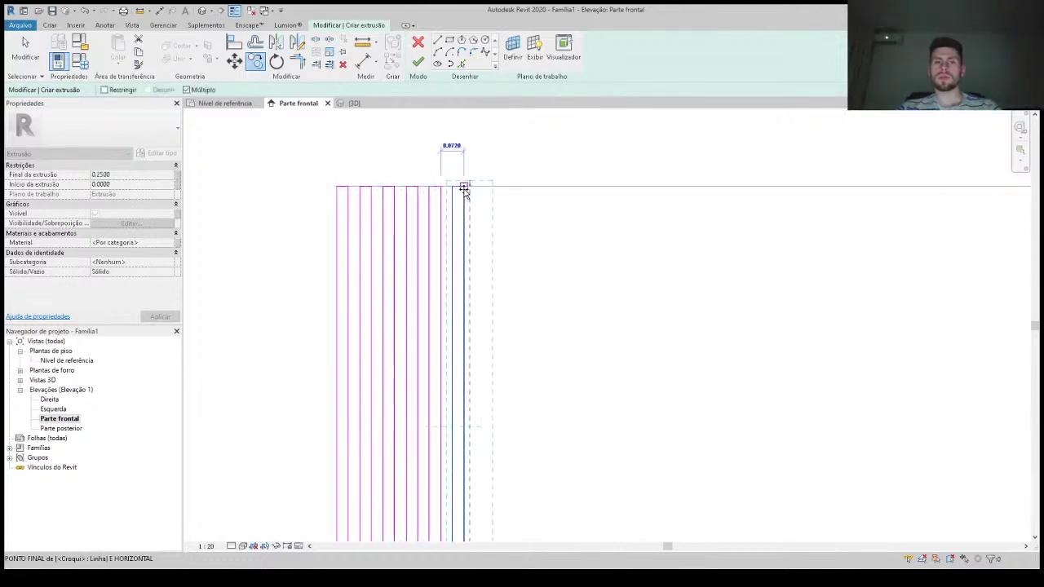
click(465, 189)
click(500, 189)
click(511, 189)
click(522, 189)
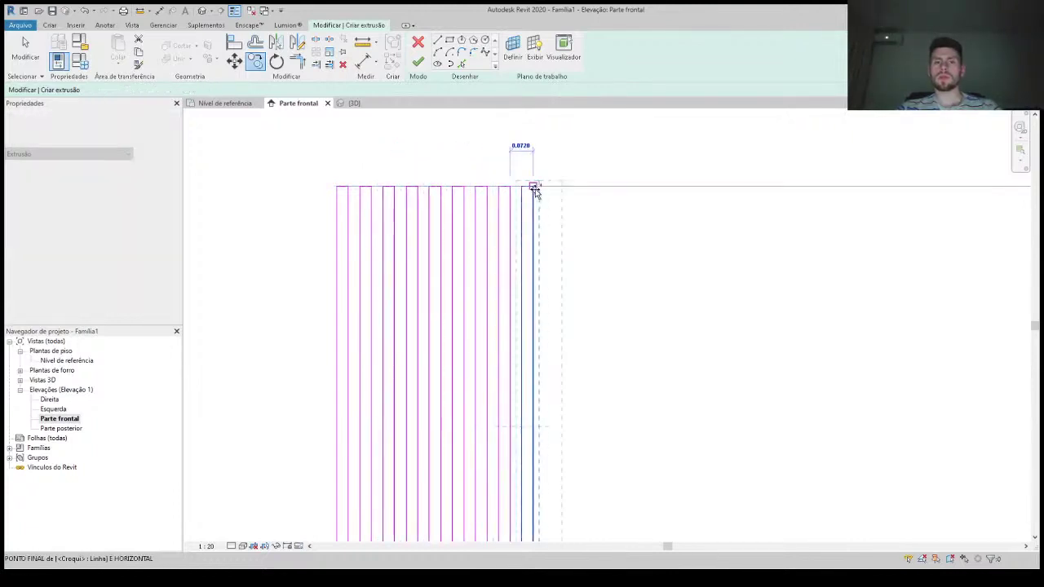
click(534, 190)
click(545, 189)
click(556, 189)
click(568, 189)
click(580, 189)
click(591, 189)
click(603, 189)
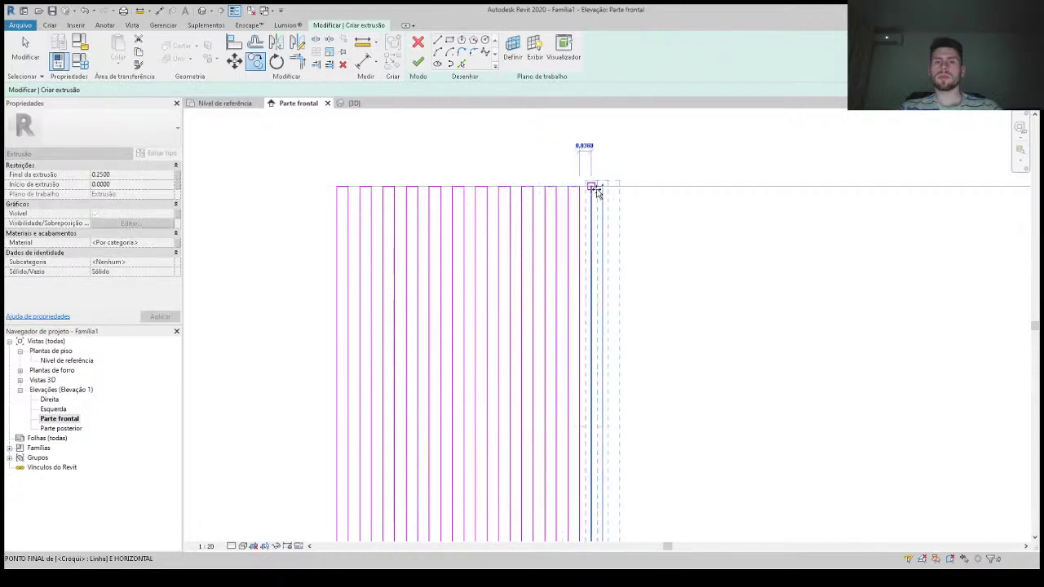
click(615, 189)
click(626, 189)
click(626, 189)
click(638, 189)
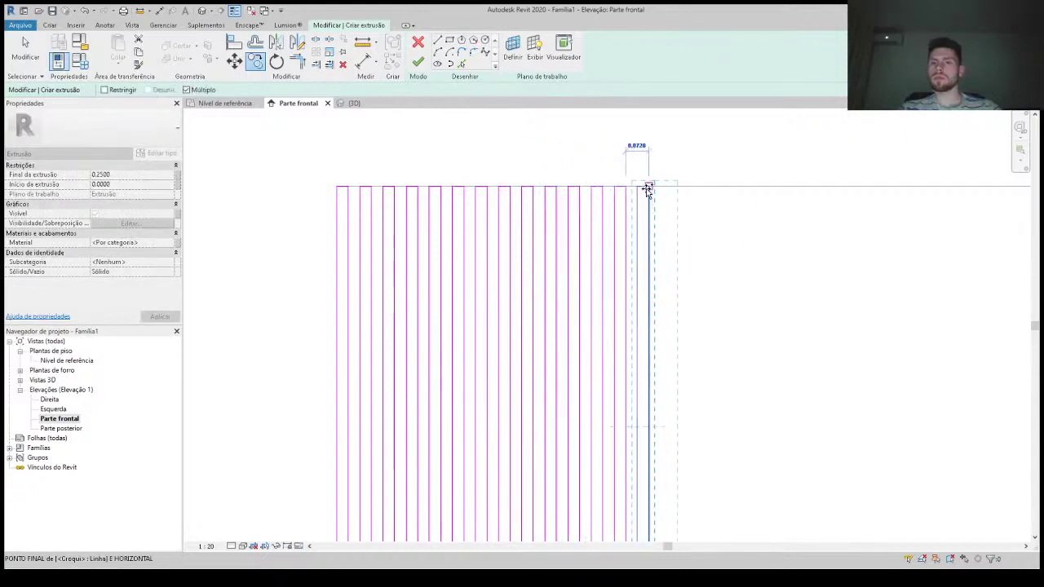
click(648, 189)
click(660, 190)
click(672, 190)
click(684, 189)
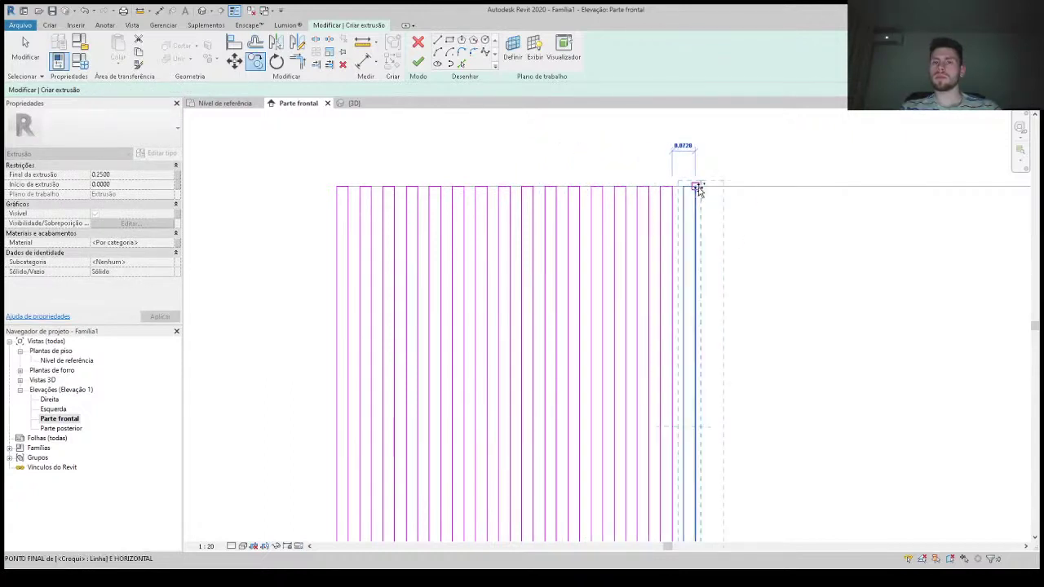
click(695, 190)
click(707, 189)
click(719, 189)
click(730, 189)
click(741, 190)
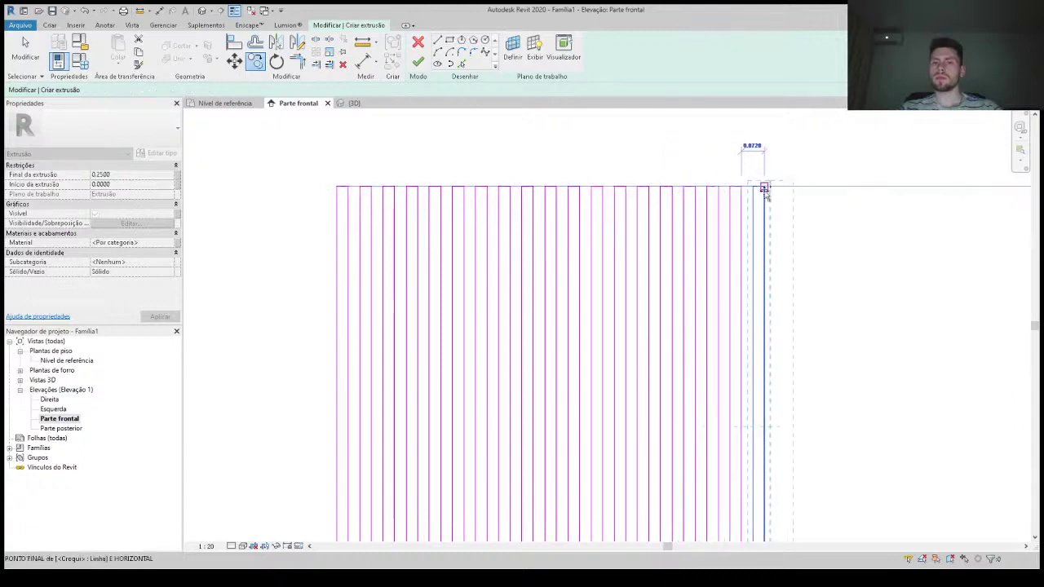
Step: Continue the evenly spaced slat outlines across the rest of the panel to its right edge
middle_drag(762, 187, 534, 173)
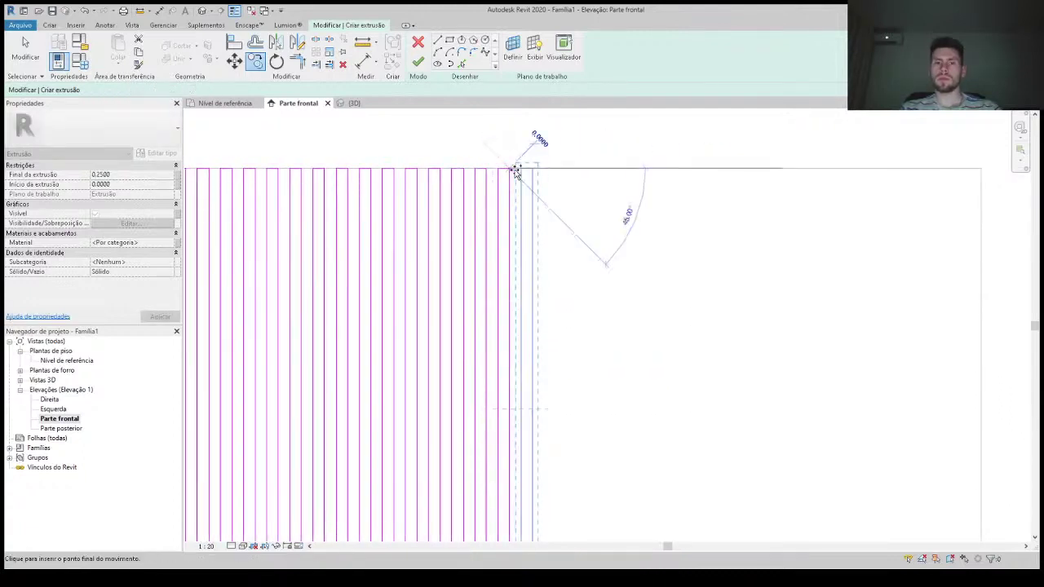
click(533, 173)
click(544, 173)
click(556, 173)
click(567, 172)
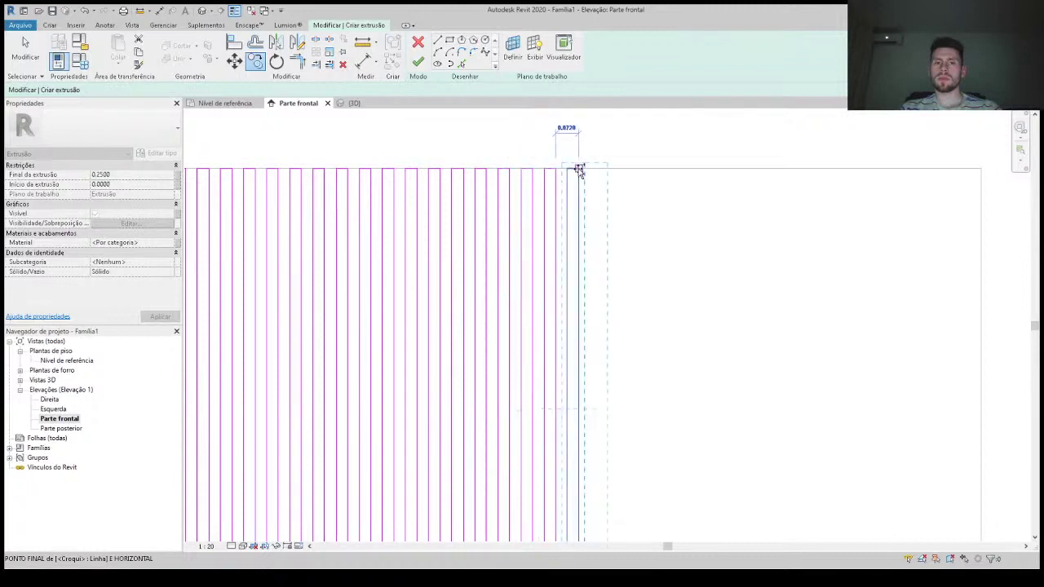
click(579, 172)
click(591, 172)
click(602, 172)
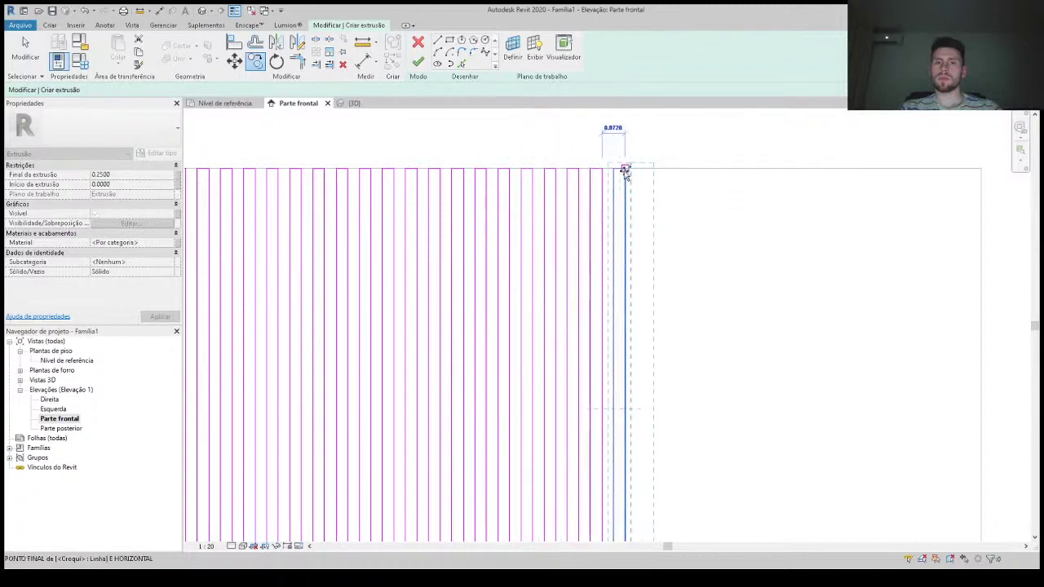
click(613, 172)
click(625, 172)
click(636, 172)
click(648, 173)
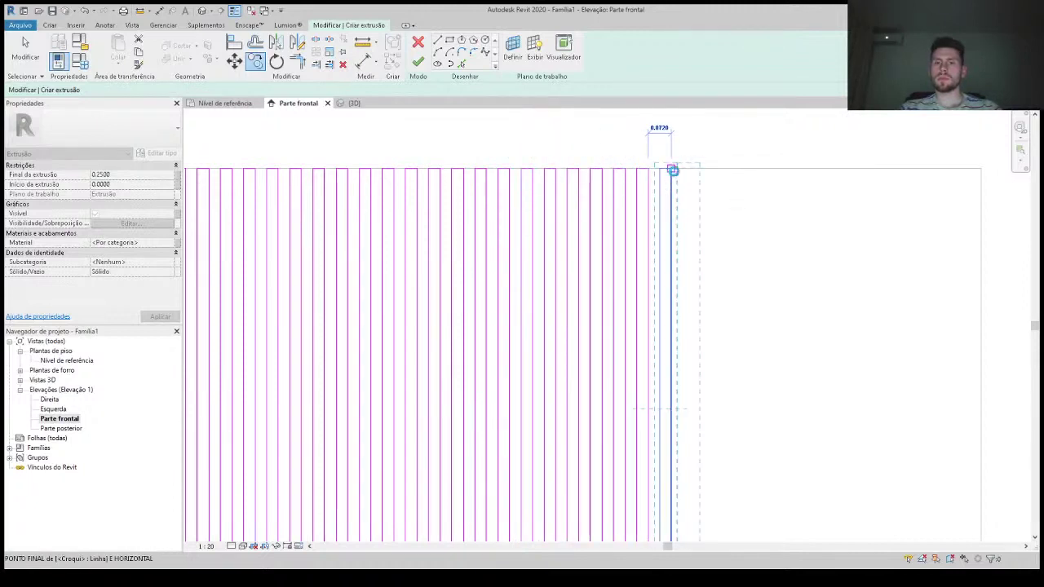
click(659, 173)
click(671, 172)
click(682, 172)
click(694, 172)
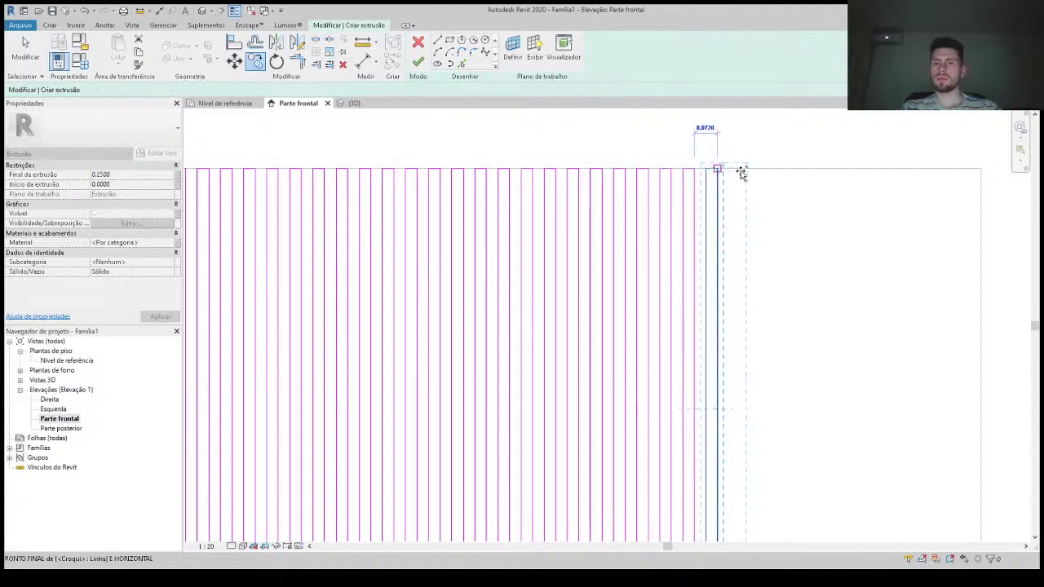
click(707, 172)
click(718, 172)
click(729, 172)
click(740, 172)
click(752, 173)
click(763, 172)
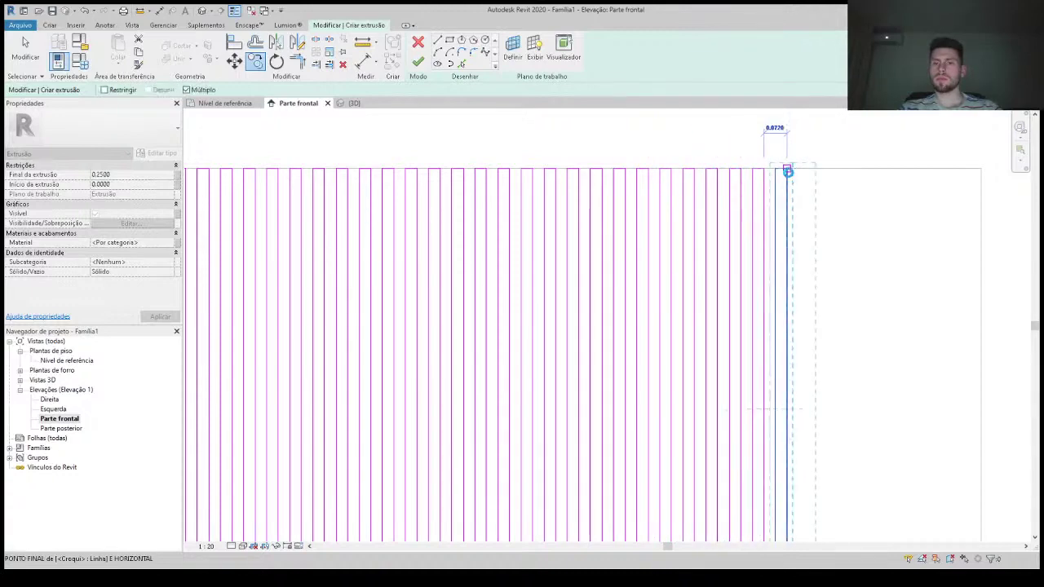
click(775, 172)
click(787, 172)
click(798, 172)
click(810, 172)
click(821, 172)
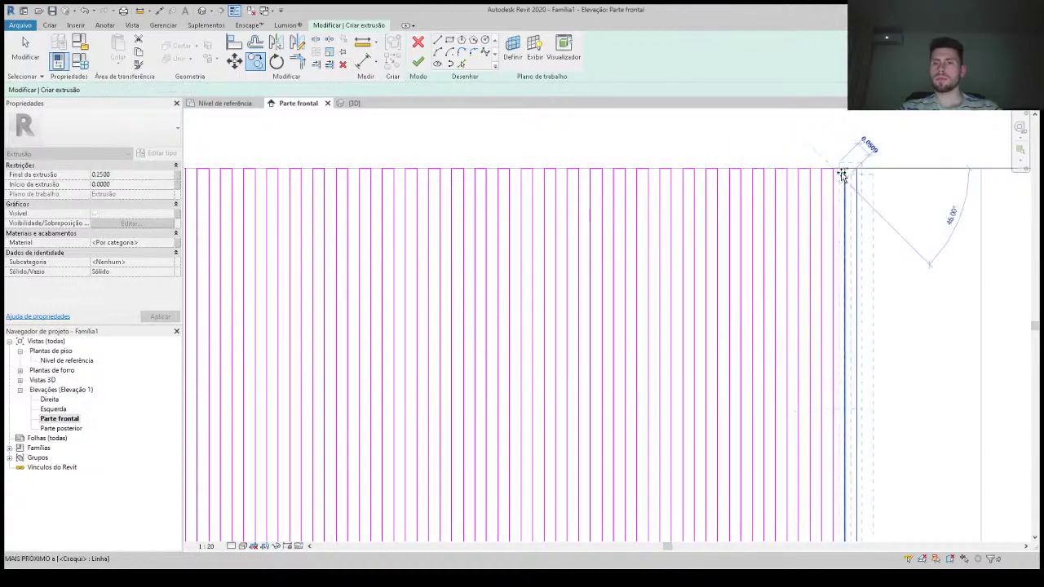
click(833, 172)
click(844, 172)
click(857, 172)
click(868, 169)
click(880, 169)
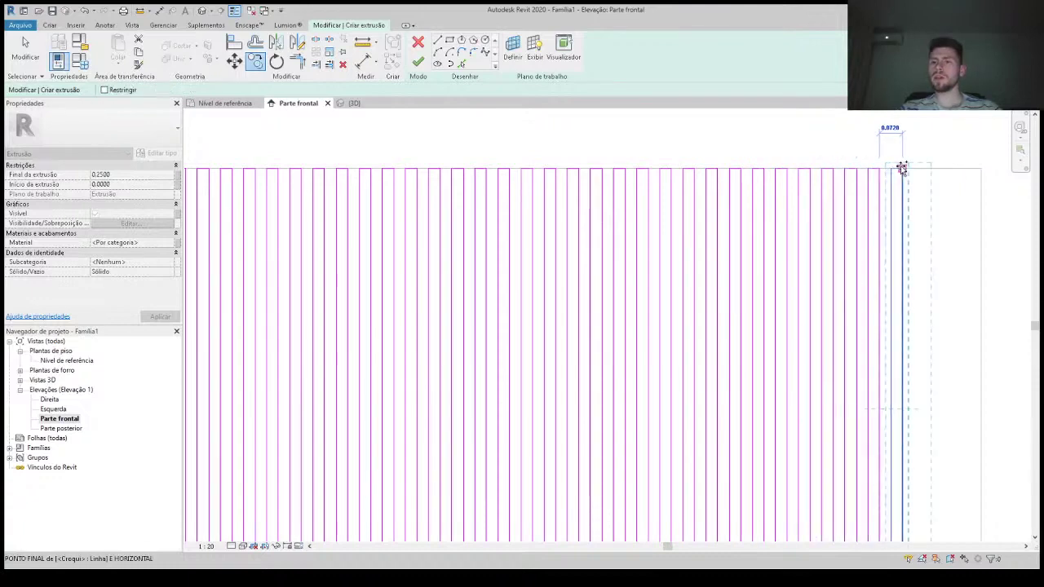
click(891, 169)
click(902, 169)
click(925, 168)
click(936, 168)
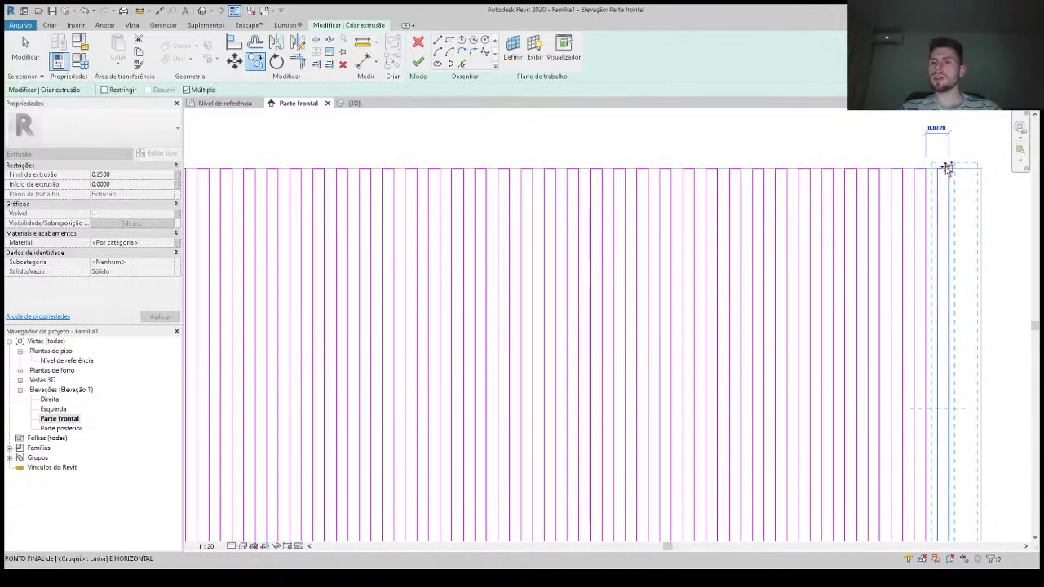
scroll(889, 173, down, 2)
scroll(734, 175, down, 2)
key(Escape)
key(Escape)
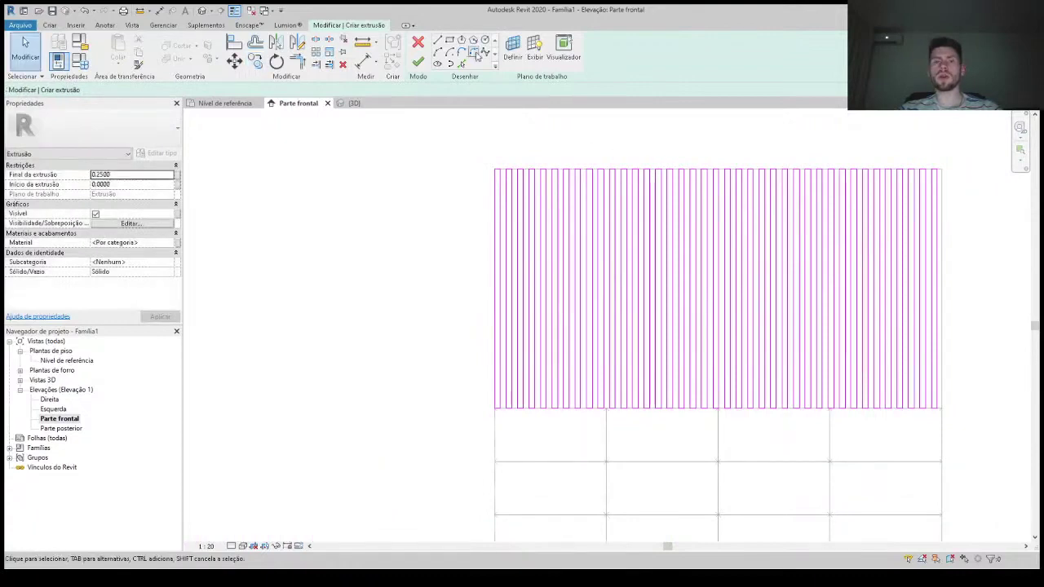
Step: Finish the slat extrusion, set its Extrusion End to 0.0180, and open Nível de referência
click(418, 63)
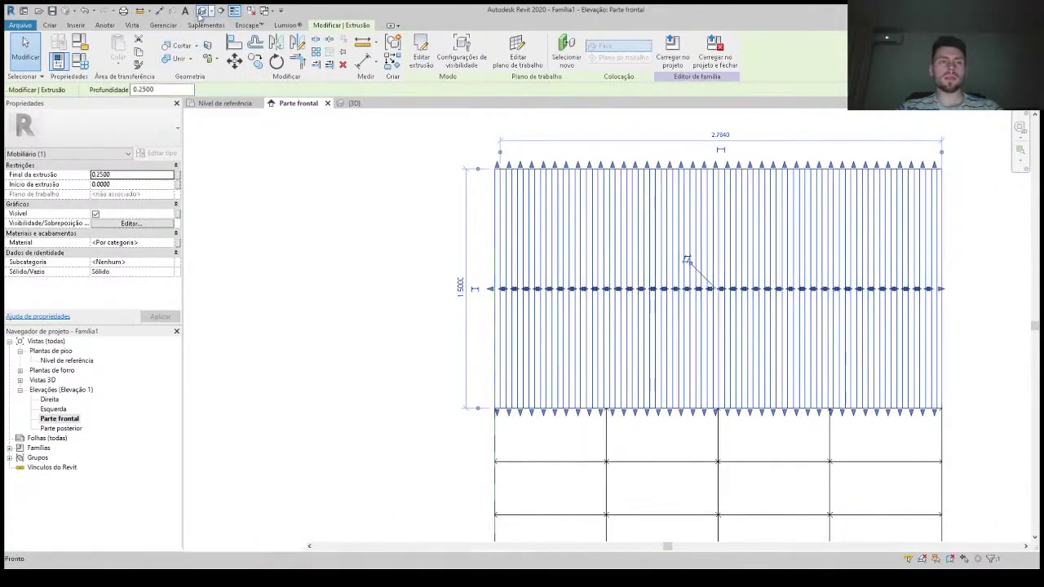
key(ctrl+Tab)
click(321, 210)
scroll(361, 175, up, 3)
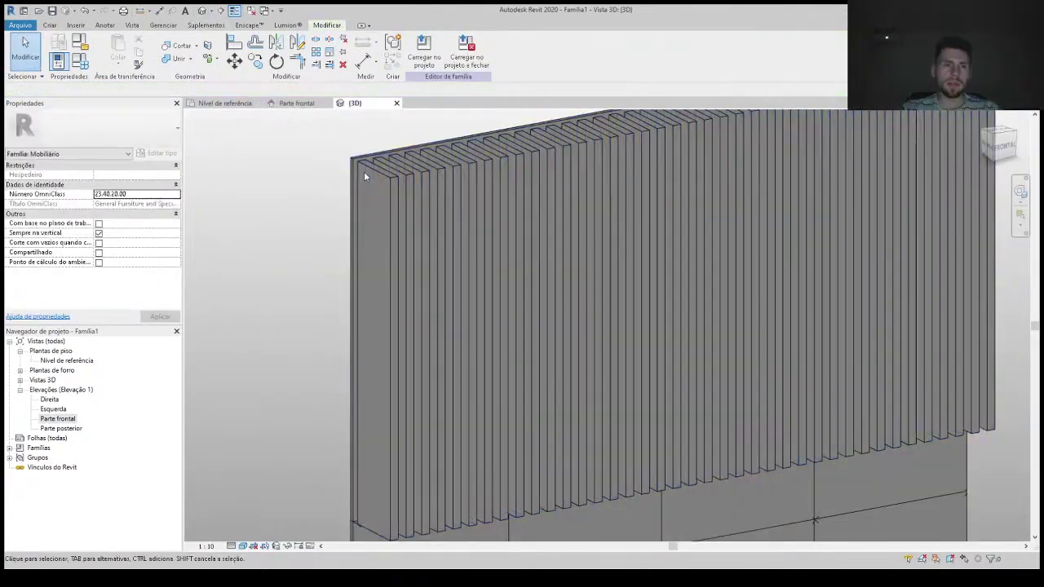
click(366, 172)
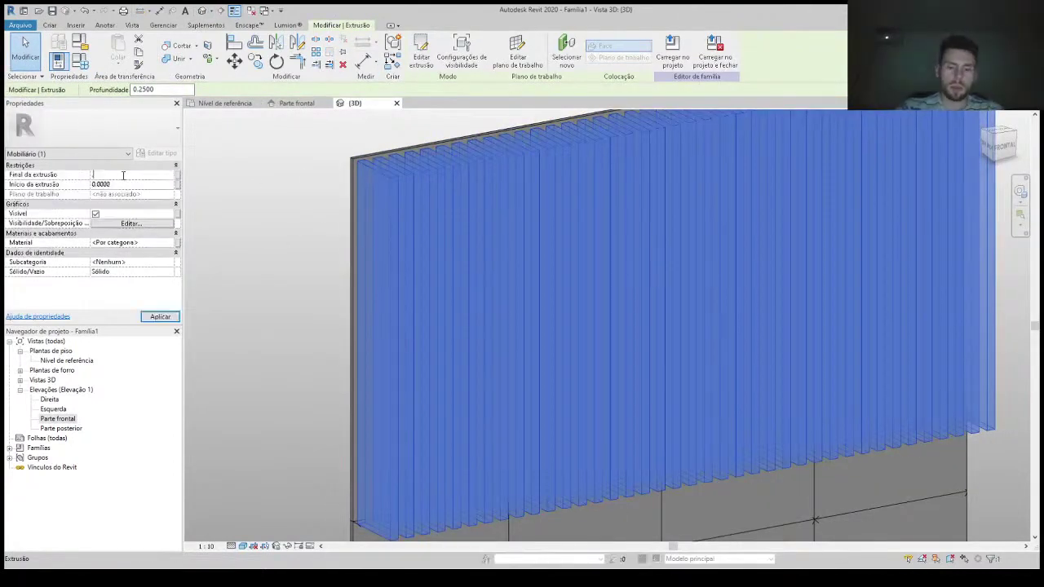
text(0.0180)
click(160, 316)
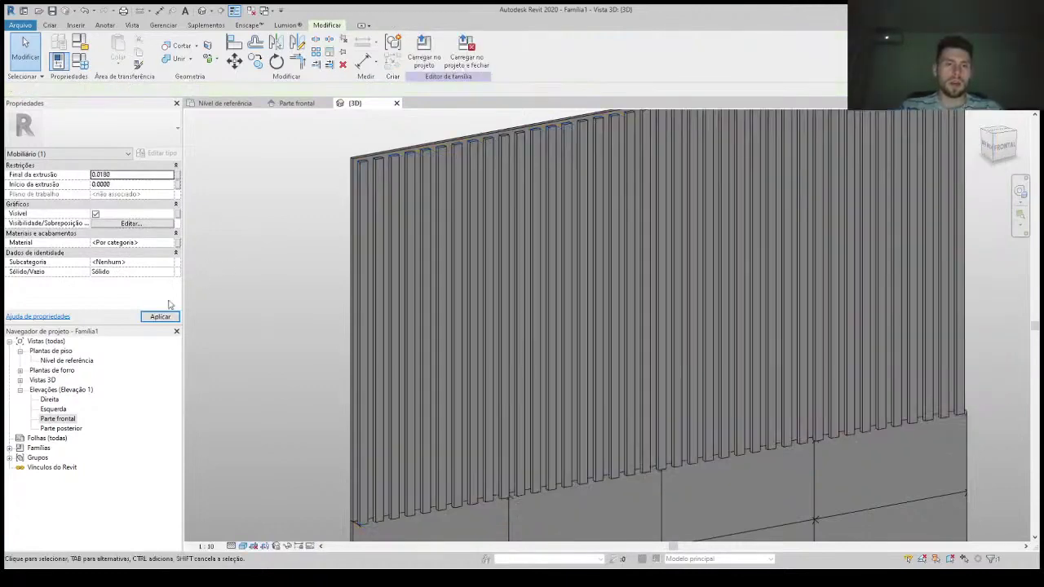
double_click(68, 363)
Step: Move the slat extrusion back in plan against the headboard panels
scroll(382, 285, up, 2)
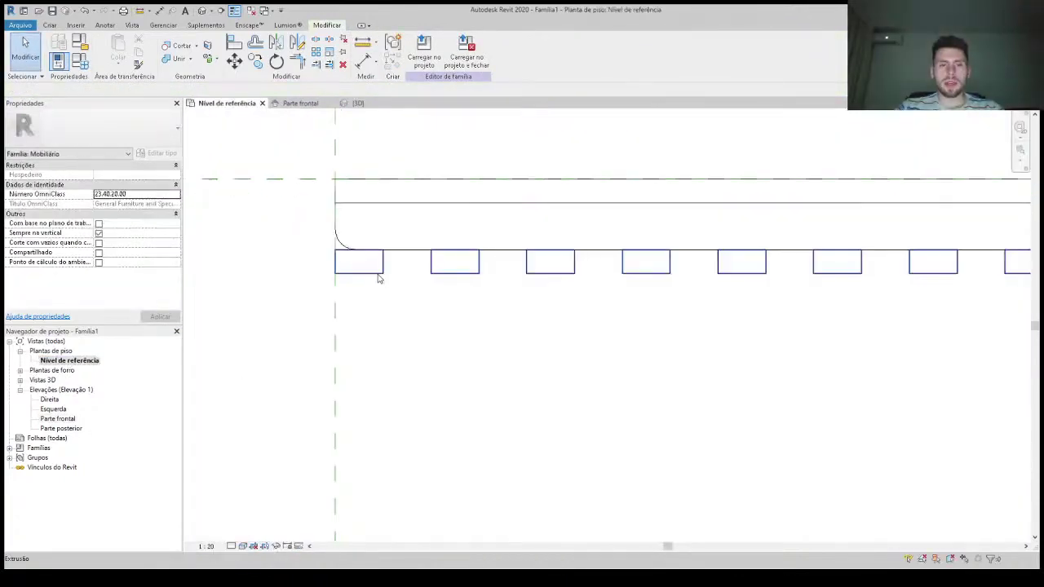
click(382, 272)
drag(384, 252, 382, 204)
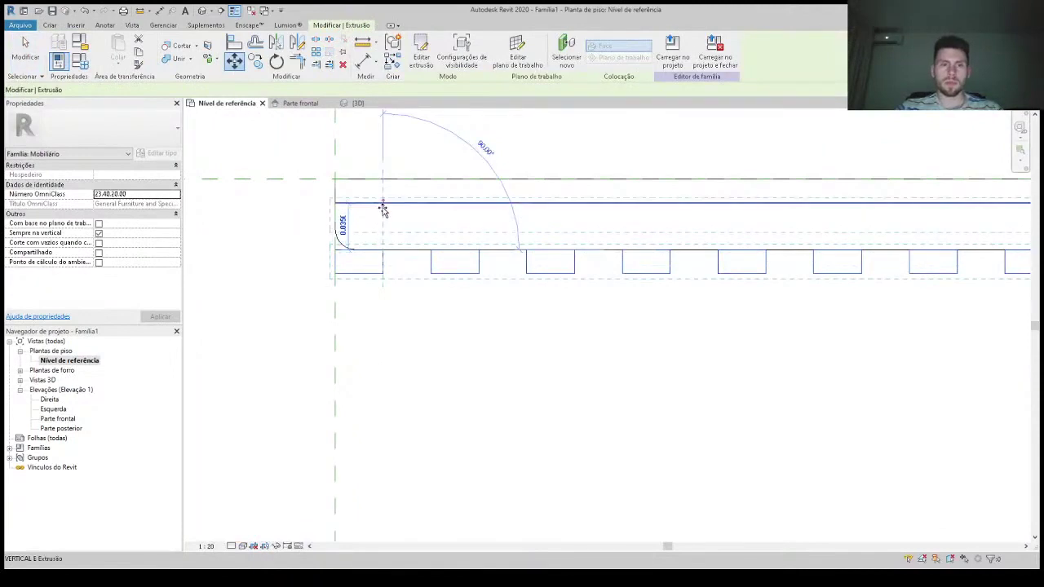
click(228, 161)
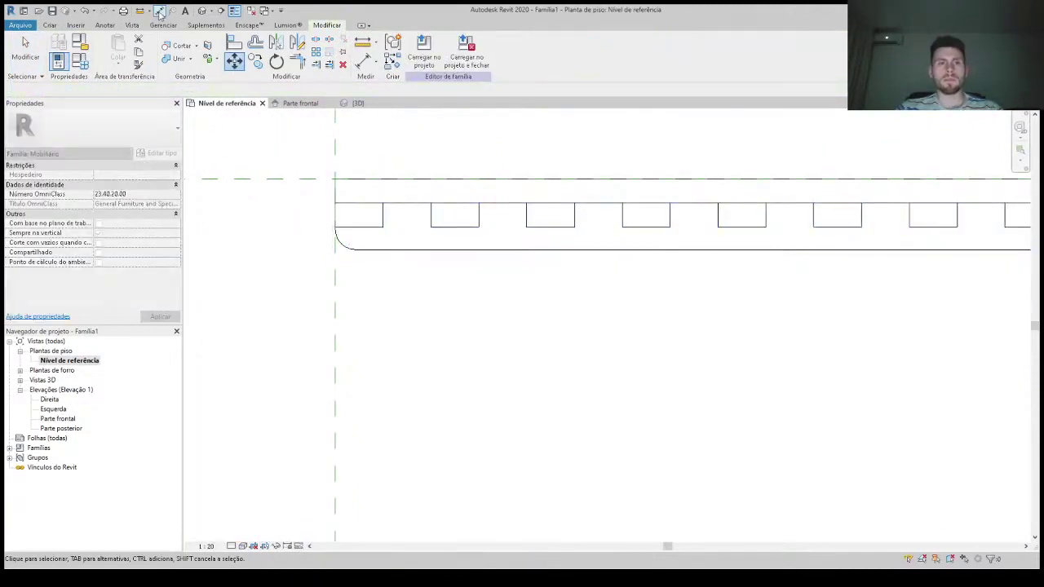
Step: Check the slat placement in 3D, then return to the Nível de referência plan
click(202, 9)
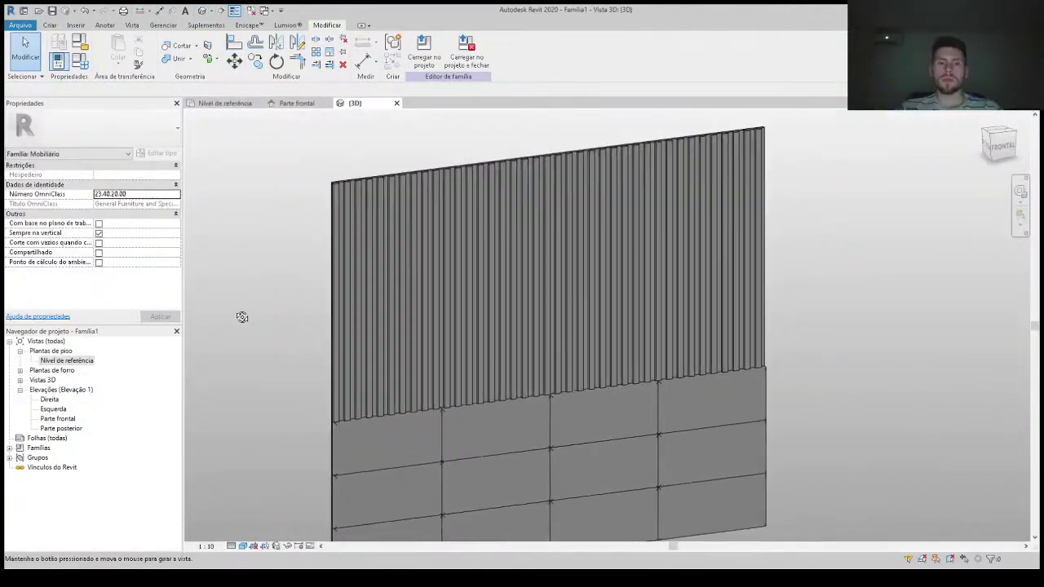
shift+middle_drag(265, 318, 277, 292)
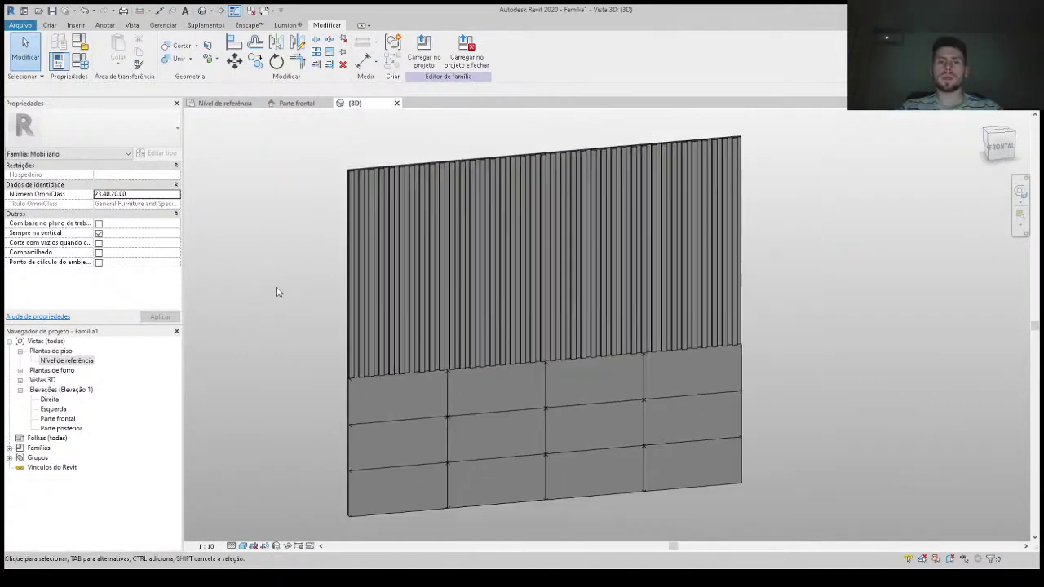
key(z)
key(f)
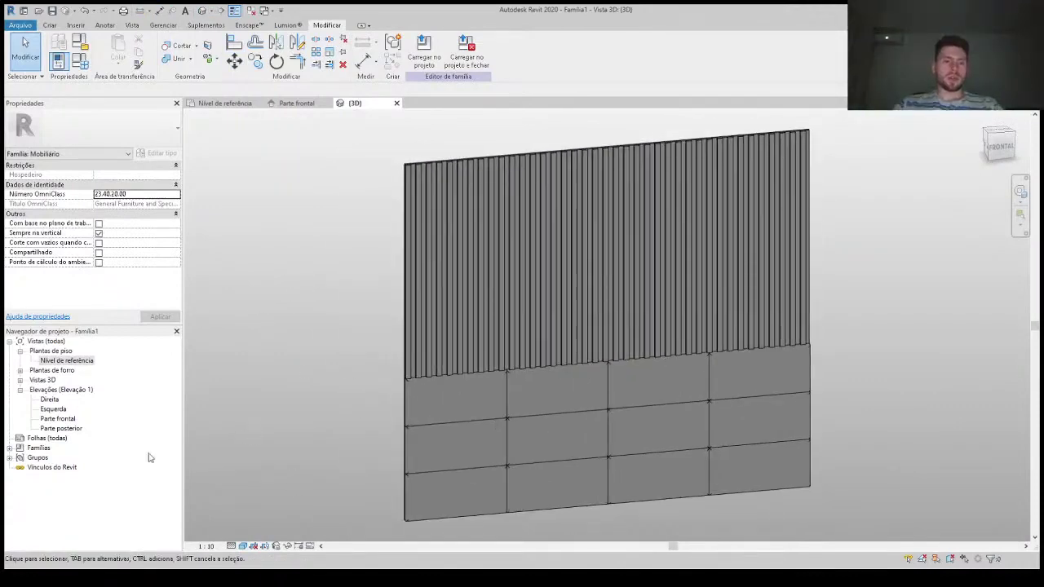
double_click(70, 362)
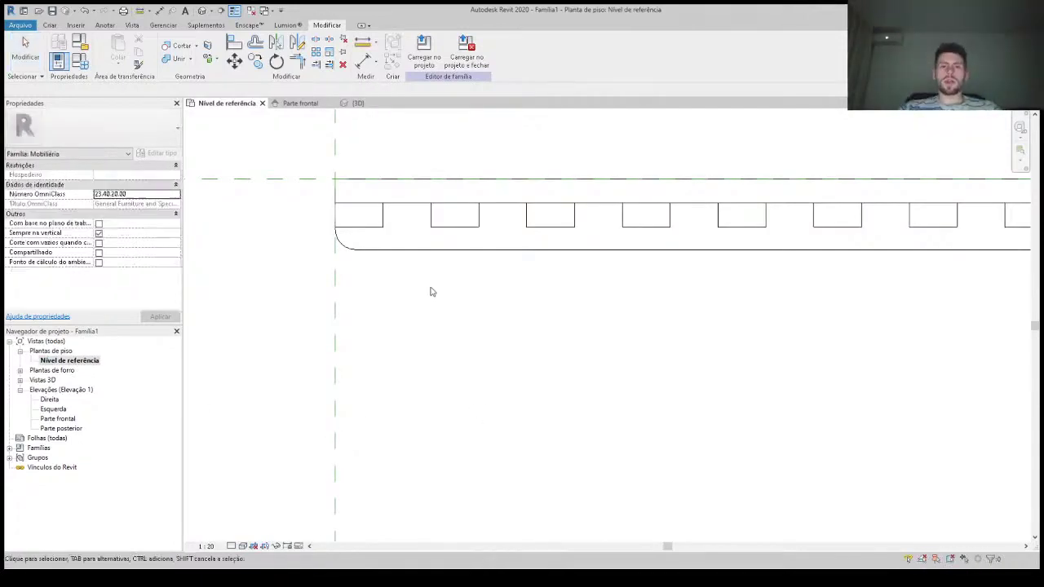
scroll(431, 292, down, 3)
mouse_move(589, 357)
middle_down()
mouse_move(481, 318)
mouse_move(458, 323)
middle_up()
scroll(482, 318, down, 2)
scroll(460, 329, up, 1)
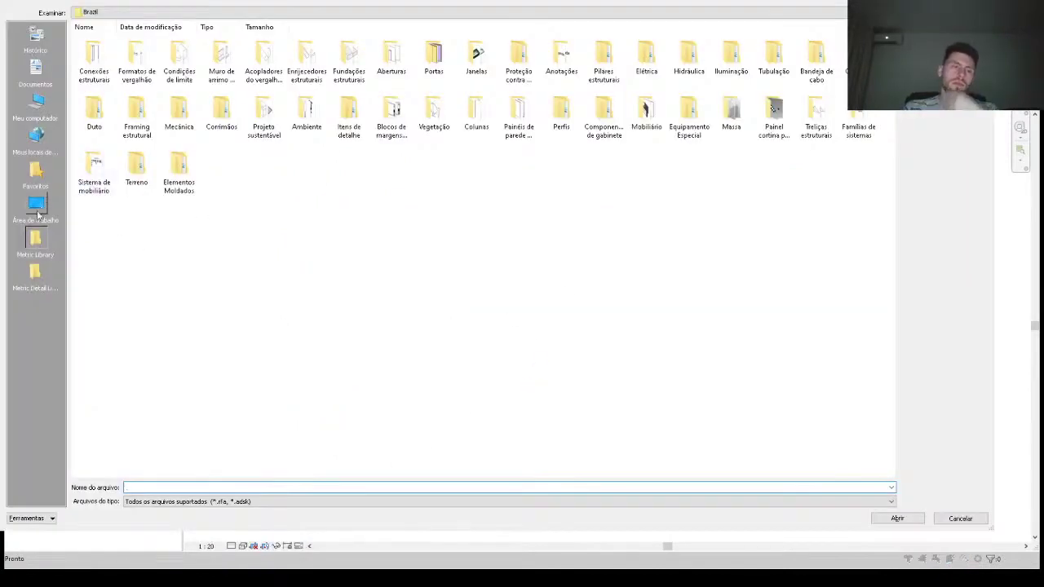
Step: Load the Cama 18 family from the Desktop folder 50 Blocos de Revit 4
click(36, 208)
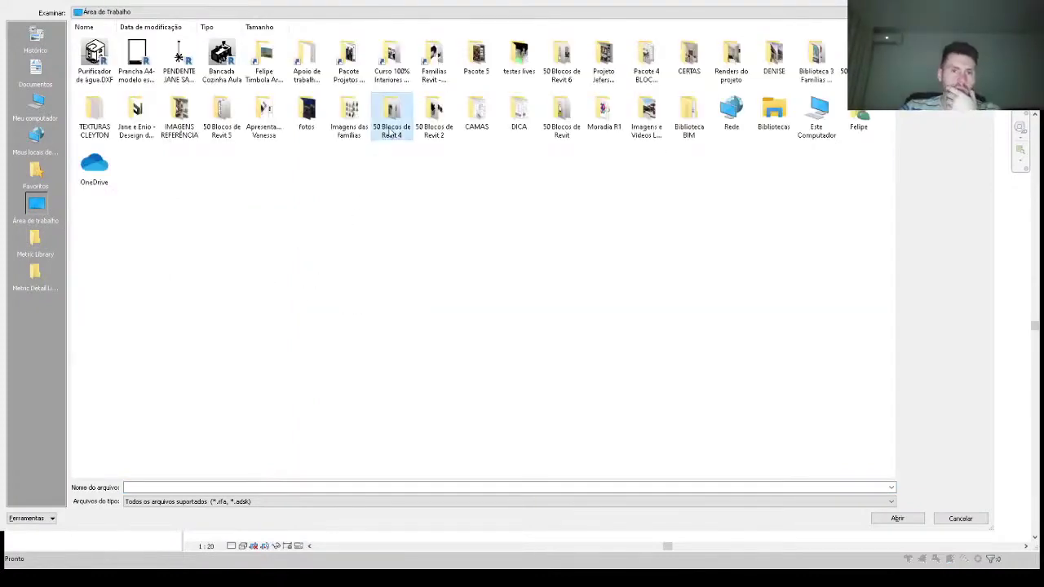
double_click(390, 135)
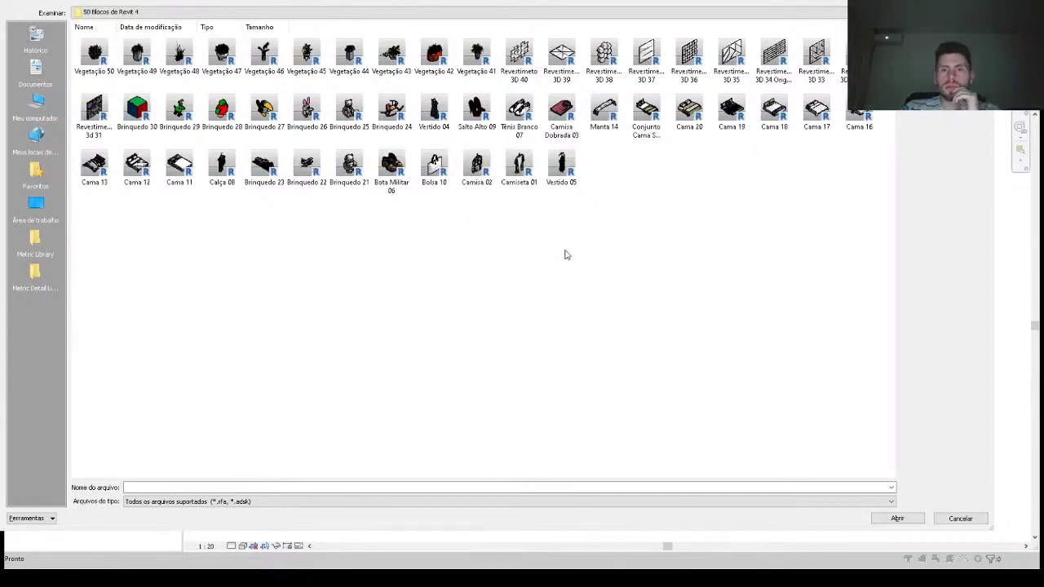
ctrl+scroll(567, 254, up, 2)
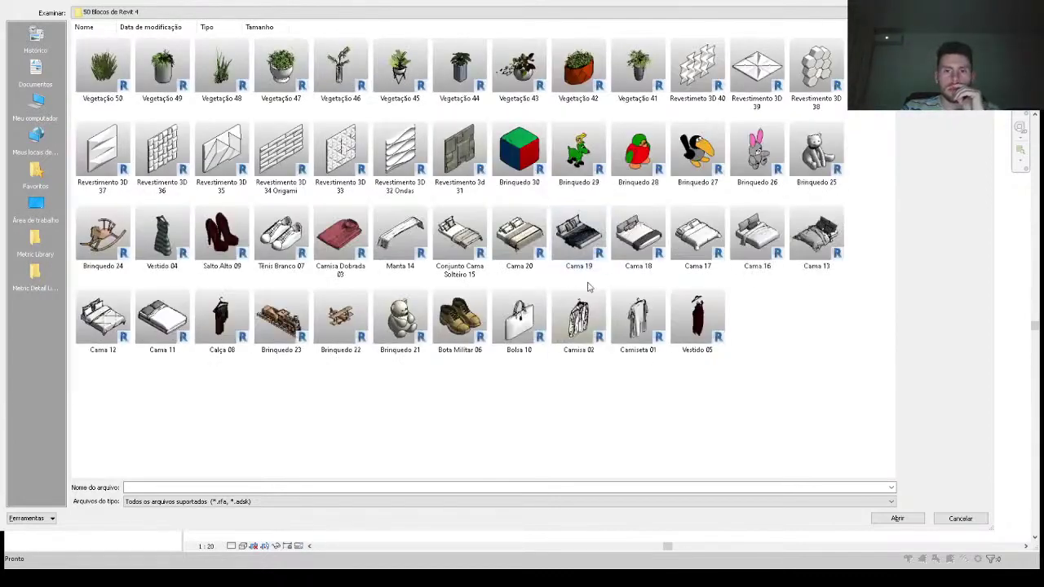
double_click(633, 251)
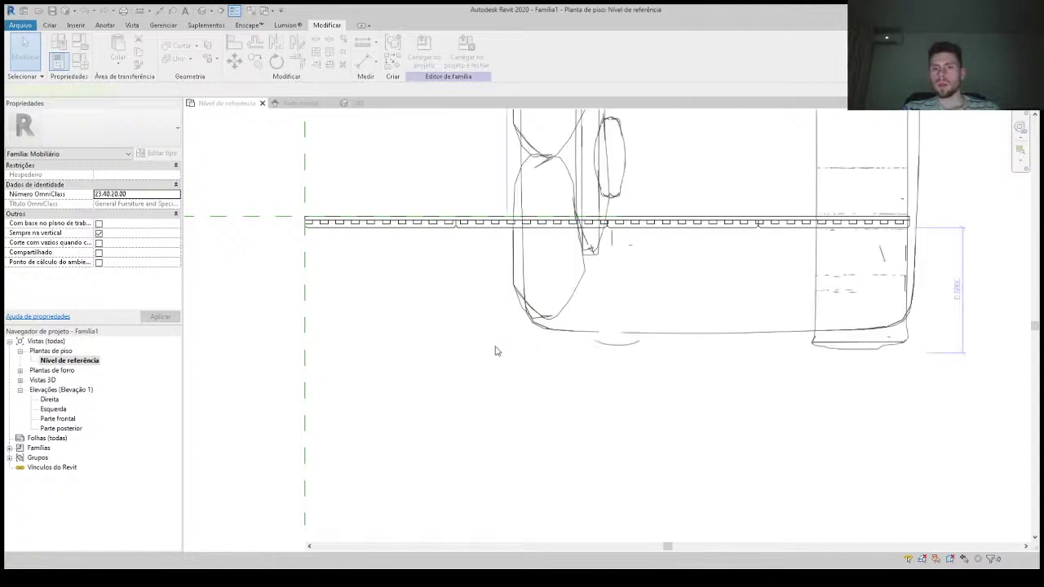
Step: Place the Cama 18 bed in plan against the headboard
scroll(455, 413, down, 1)
scroll(454, 413, down, 2)
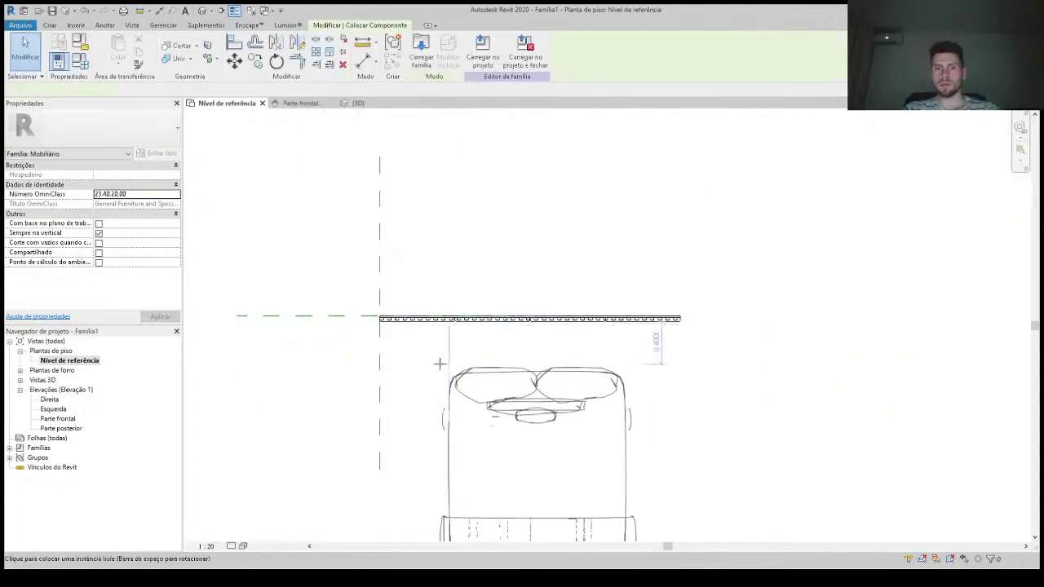
click(433, 324)
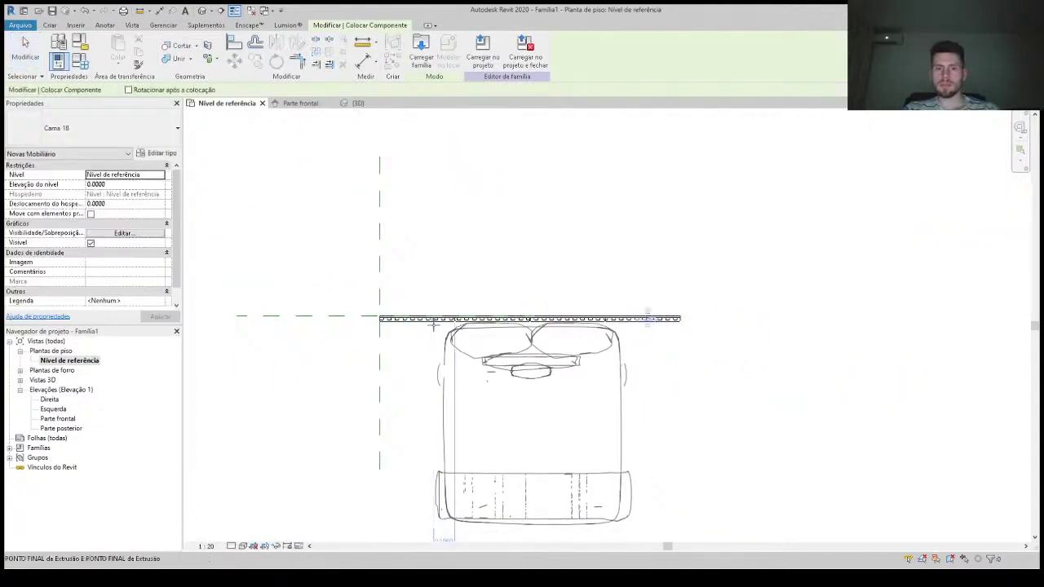
key(Escape)
scroll(634, 363, up, 1)
scroll(616, 325, up, 1)
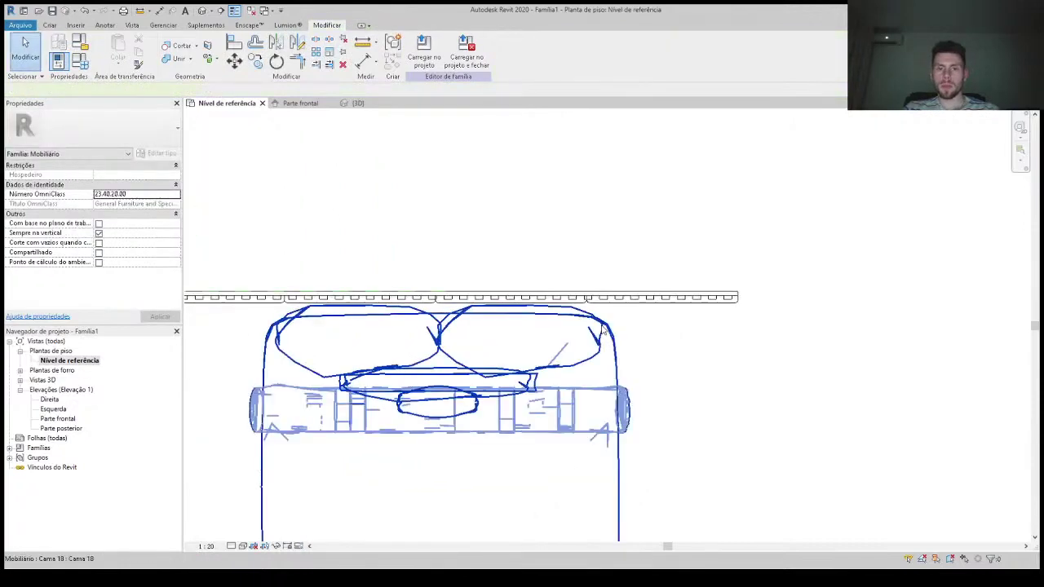
click(618, 326)
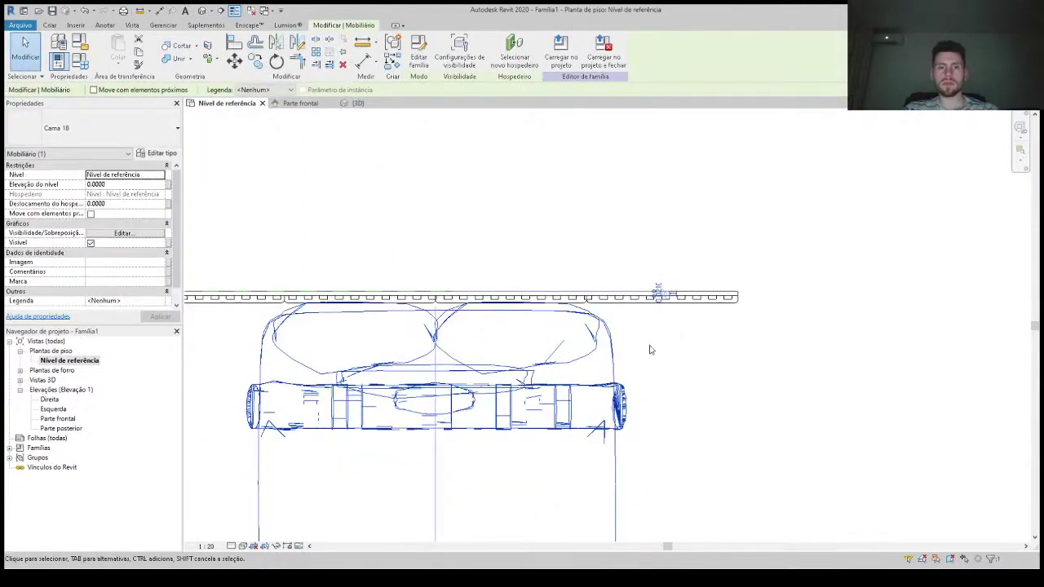
click(650, 350)
Step: Orbit the 3D view to a frontal angle and select the nested bed
click(209, 11)
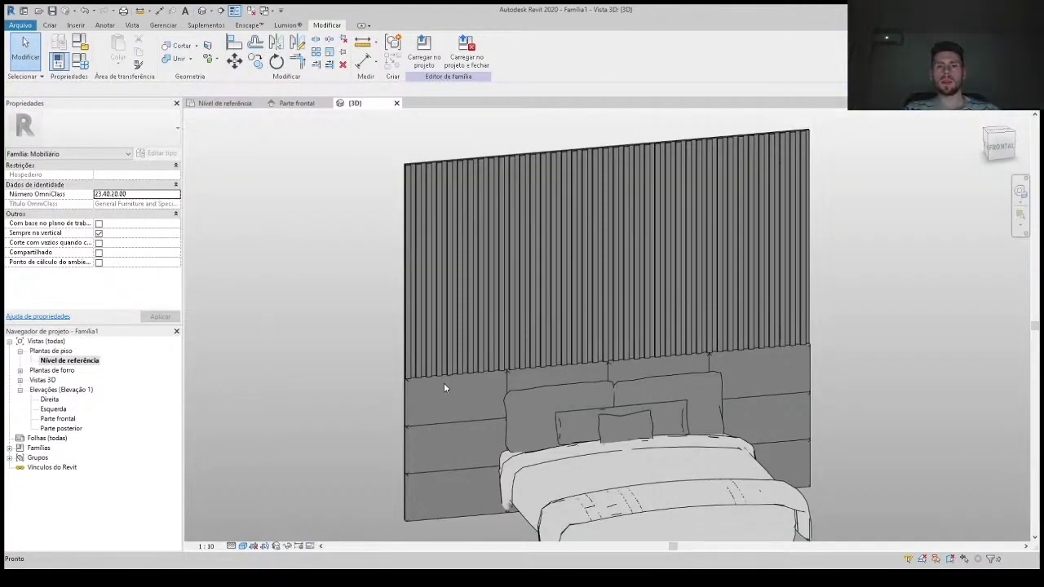
scroll(461, 354, down, 2)
scroll(465, 367, up, 2)
scroll(457, 408, up, 1)
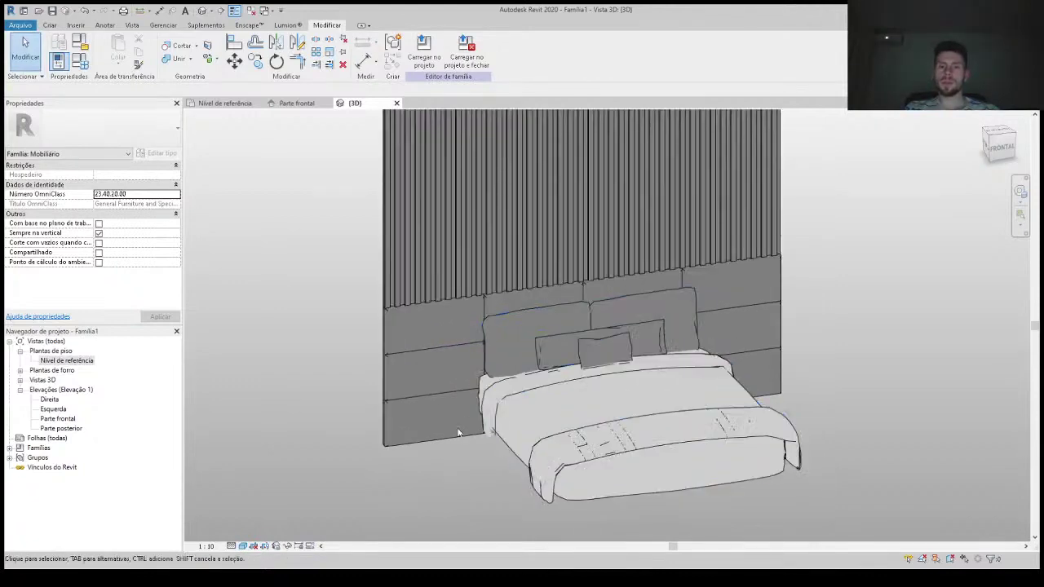
shift+middle_drag(447, 441, 444, 444)
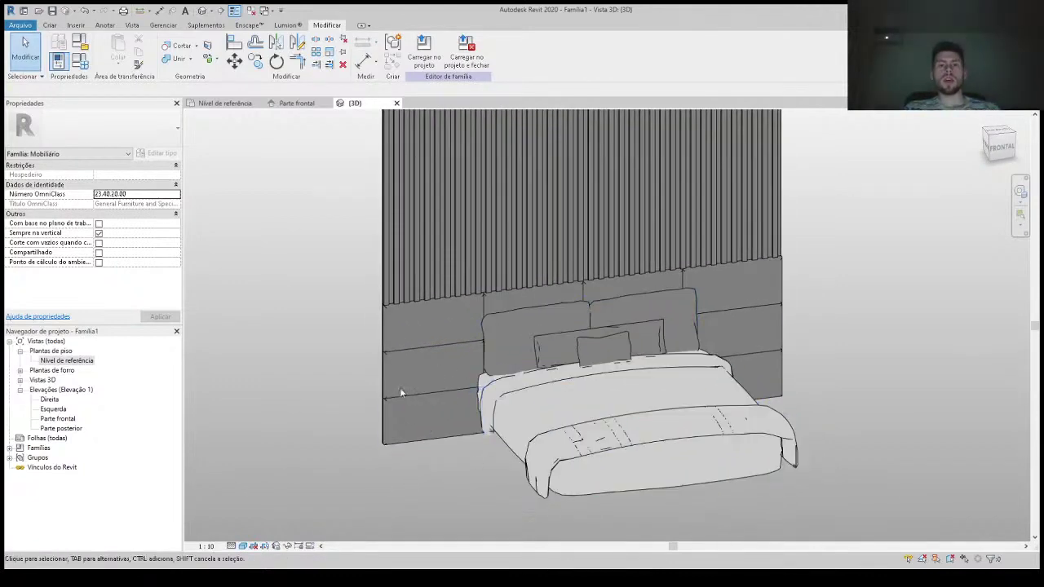
mouse_move(453, 489)
shift+middle_down()
mouse_move(384, 464)
mouse_move(424, 454)
mouse_move(411, 452)
mouse_move(410, 464)
mouse_move(458, 485)
shift+middle_up()
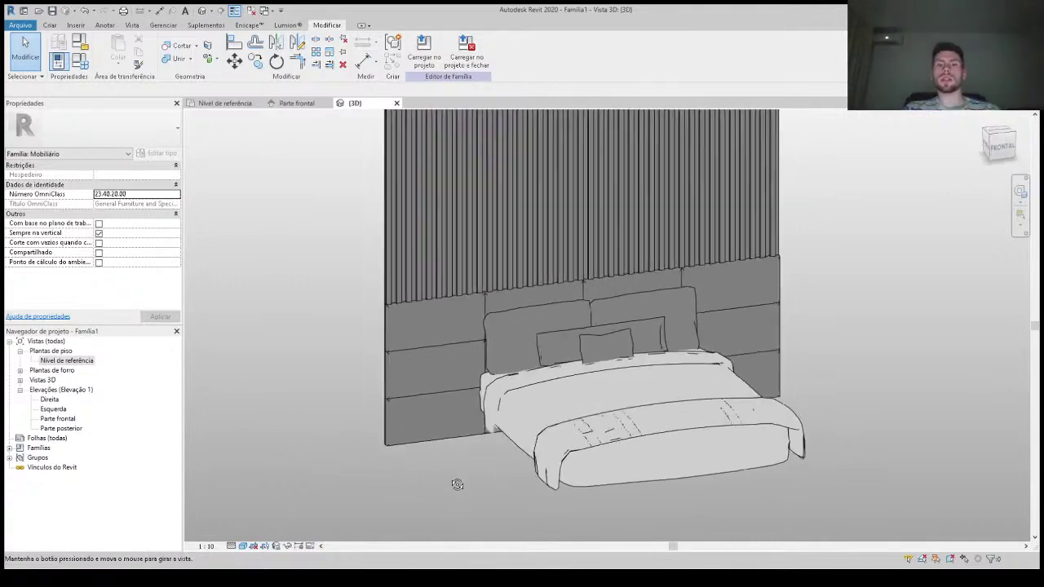
click(620, 366)
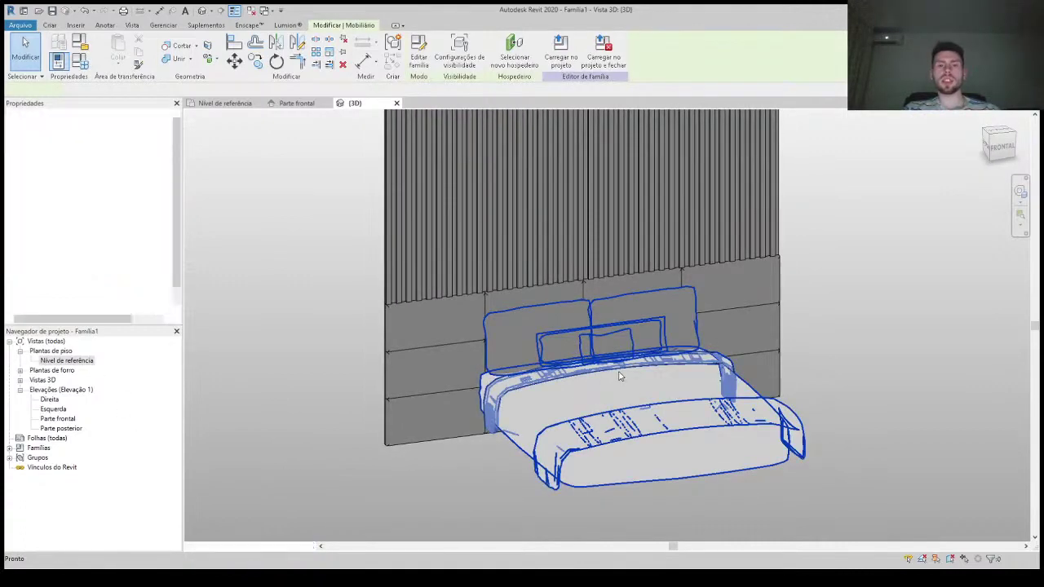
Step: Open the bed family for editing at its Nível de referência floor plan
double_click(534, 357)
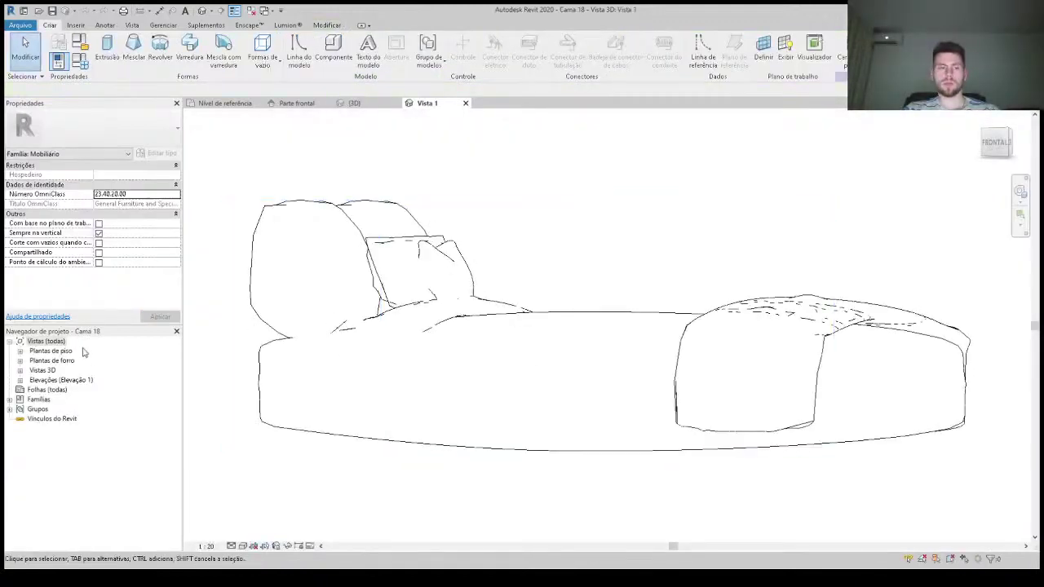
double_click(83, 352)
double_click(70, 360)
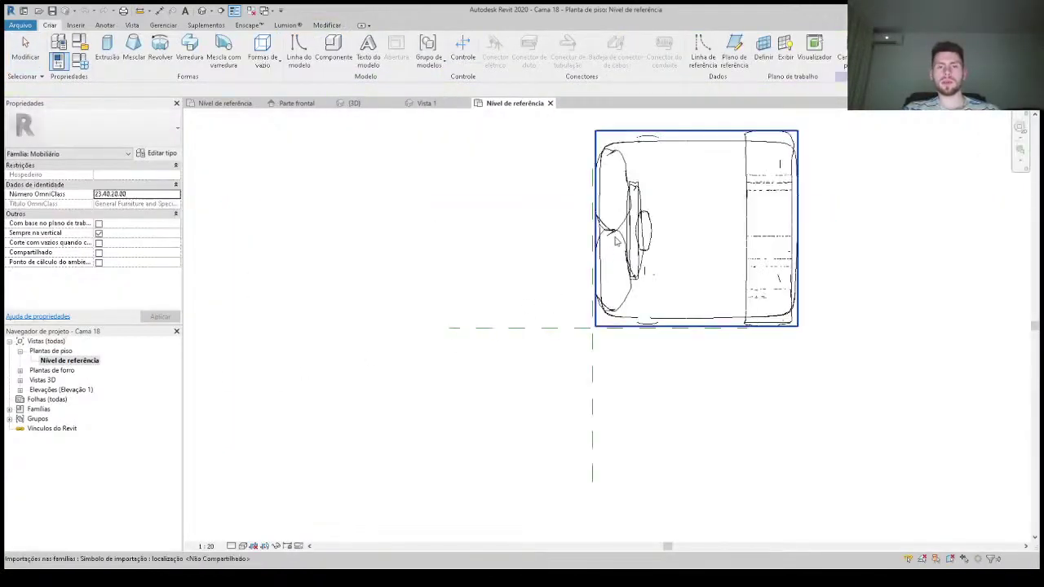
Step: Scale the imported DXF bed drawing and load the family back into the headboard
click(617, 241)
scroll(617, 241, up, 3)
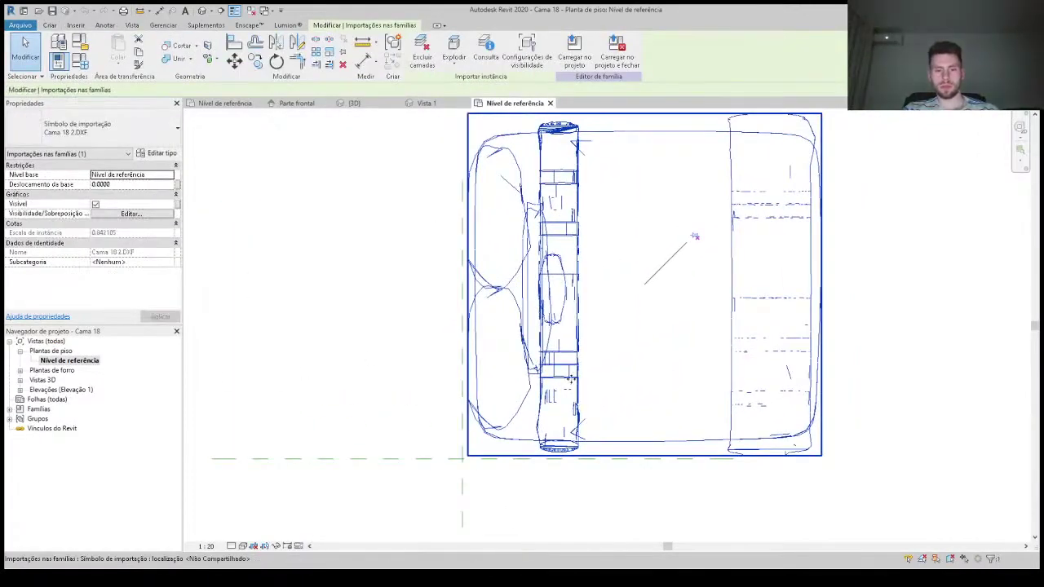
click(694, 237)
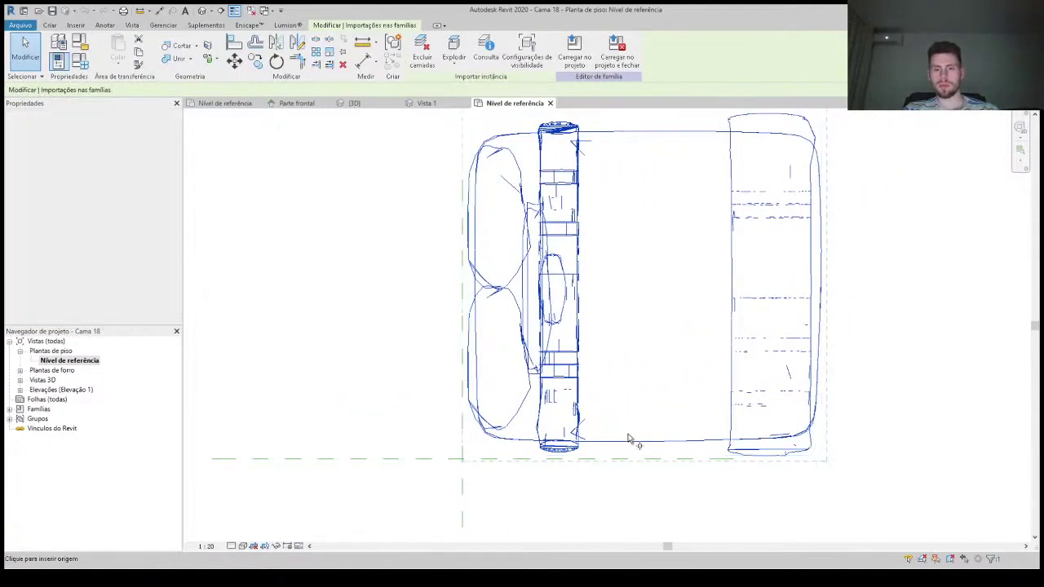
click(635, 135)
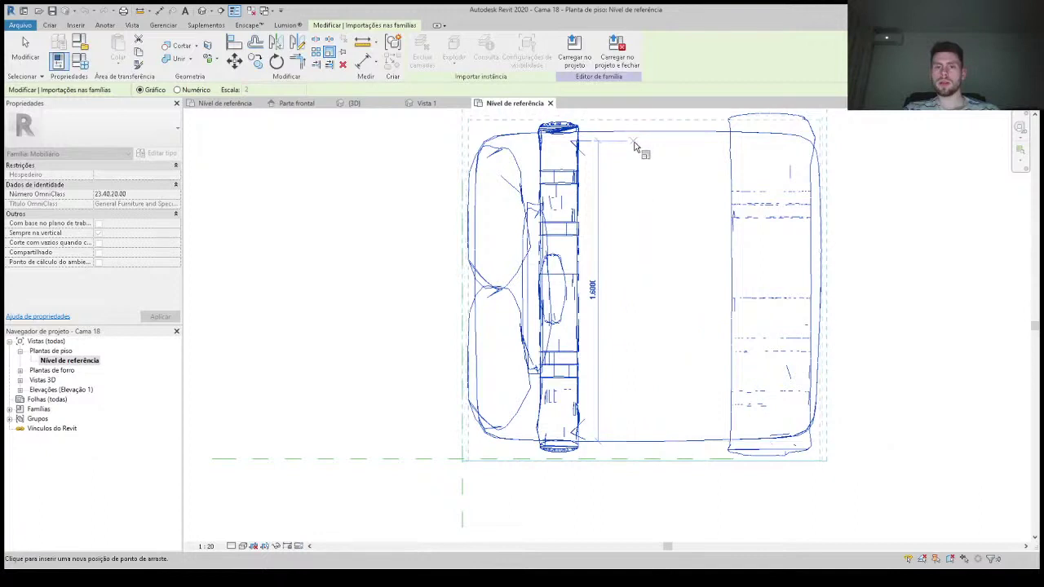
key(Escape)
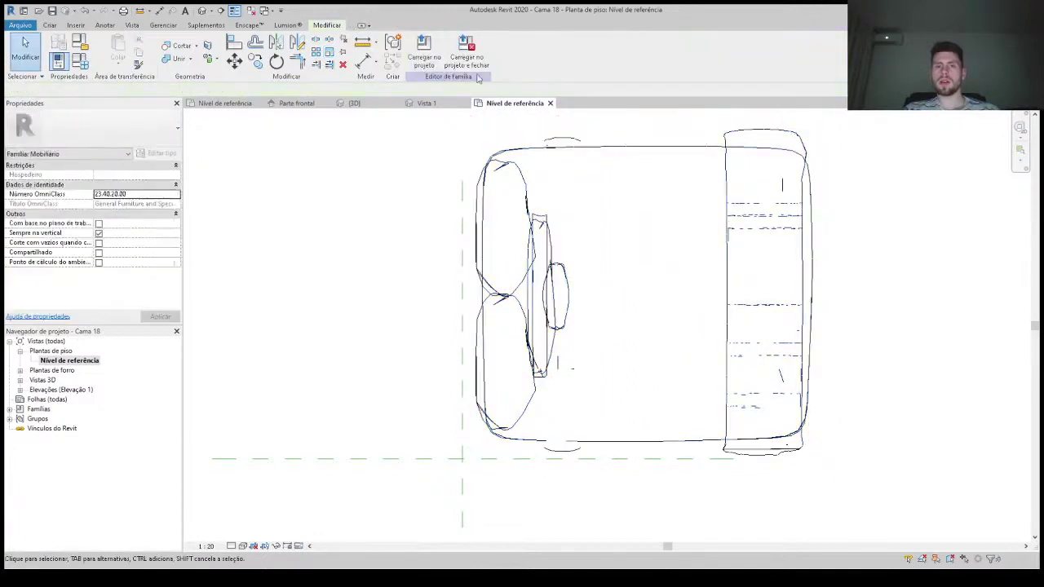
click(423, 51)
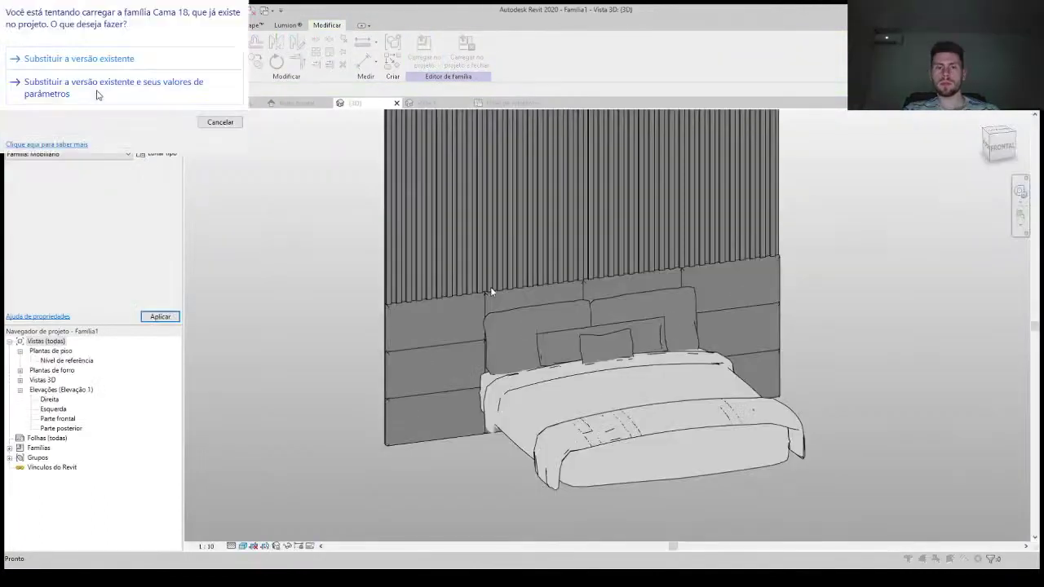
Step: Inspect the reloaded bed's placement in the Parte frontal front elevation
double_click(57, 419)
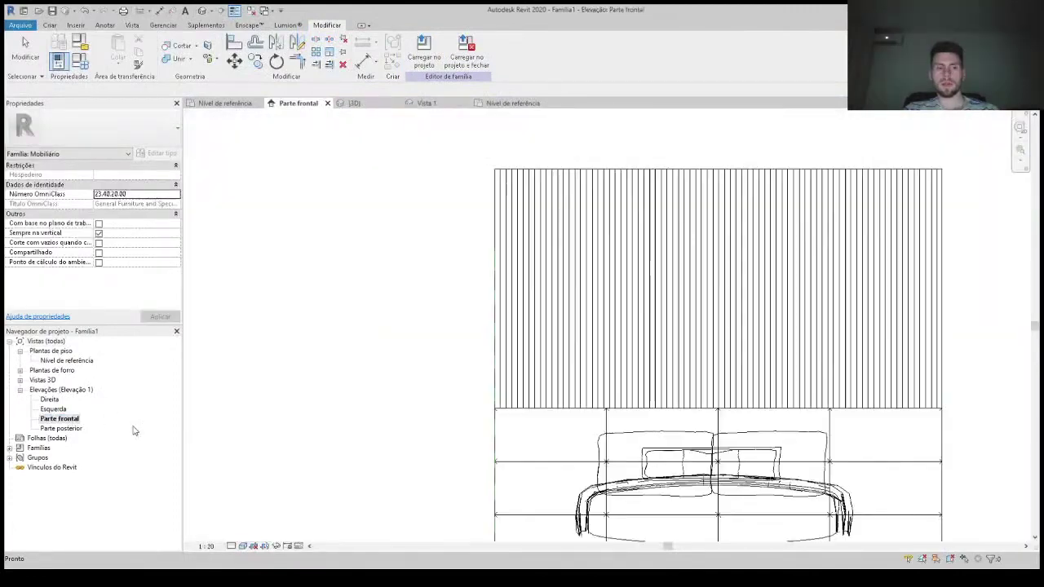
click(659, 446)
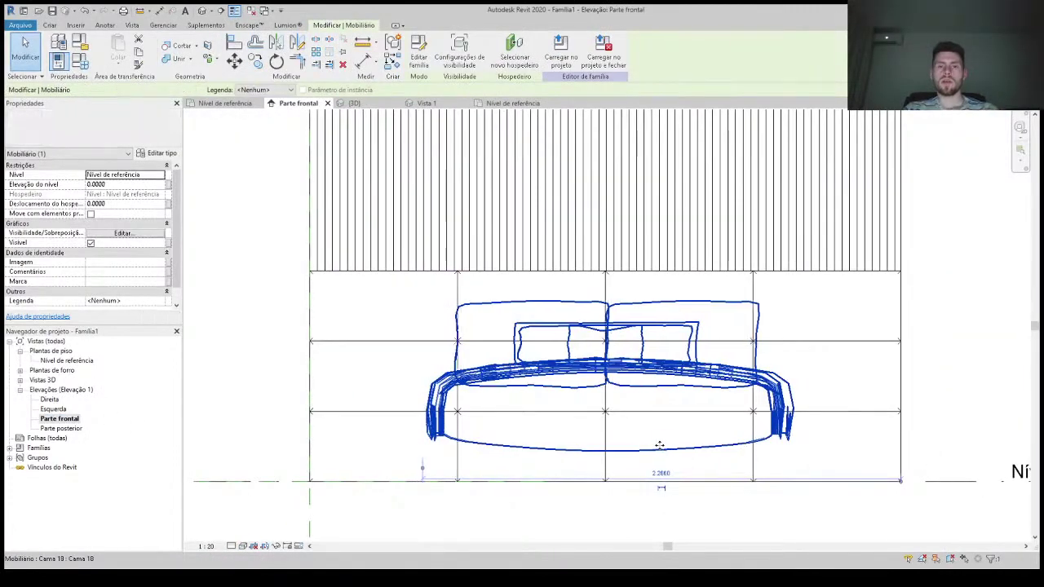
scroll(657, 444, up, 3)
scroll(656, 442, up, 1)
scroll(654, 440, down, 4)
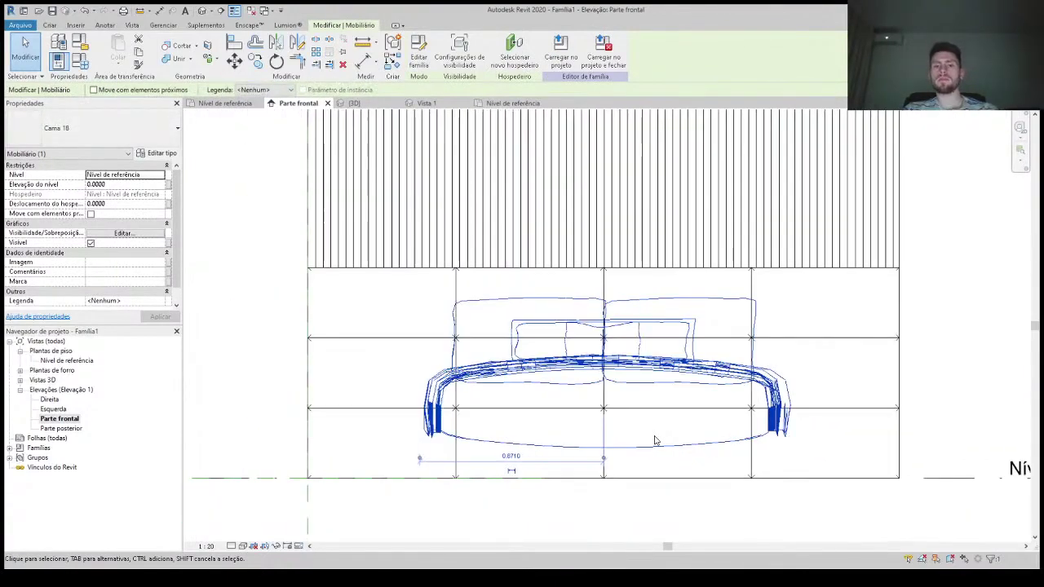
key(Escape)
Step: Check the bed against the headboard in the Nível de referência floor plan
double_click(65, 361)
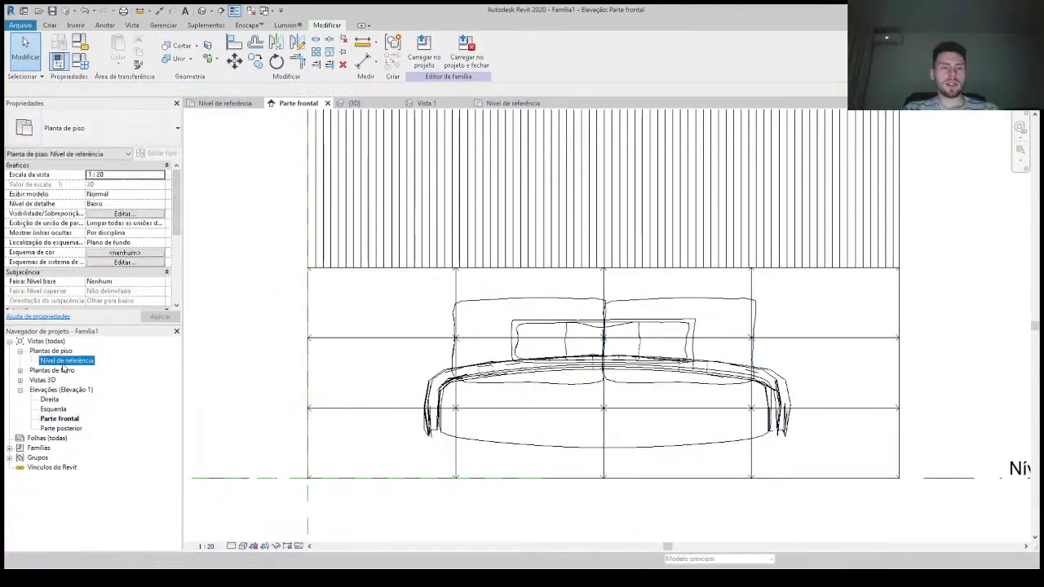
click(448, 336)
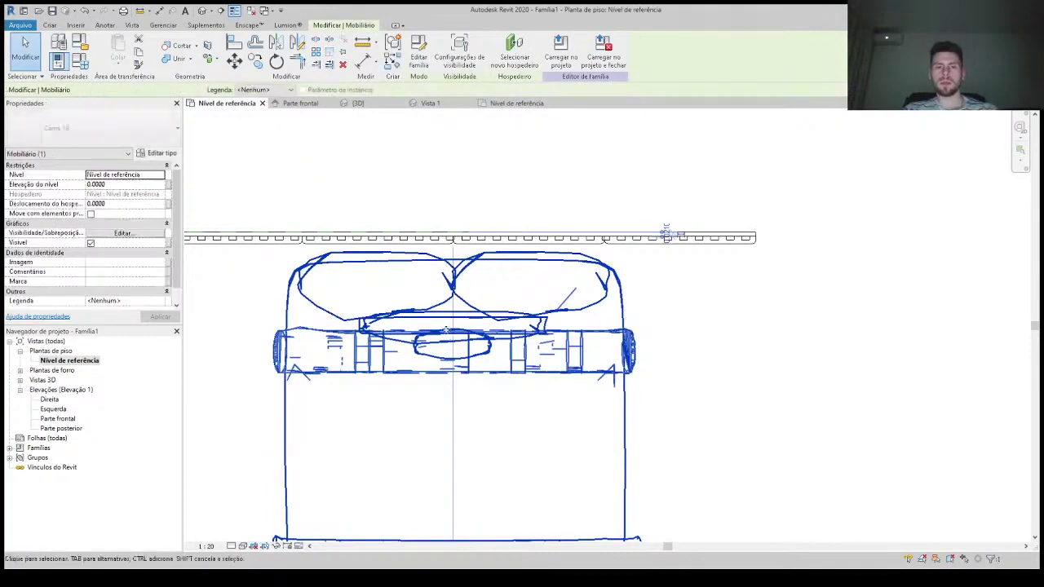
click(689, 347)
scroll(689, 346, down, 2)
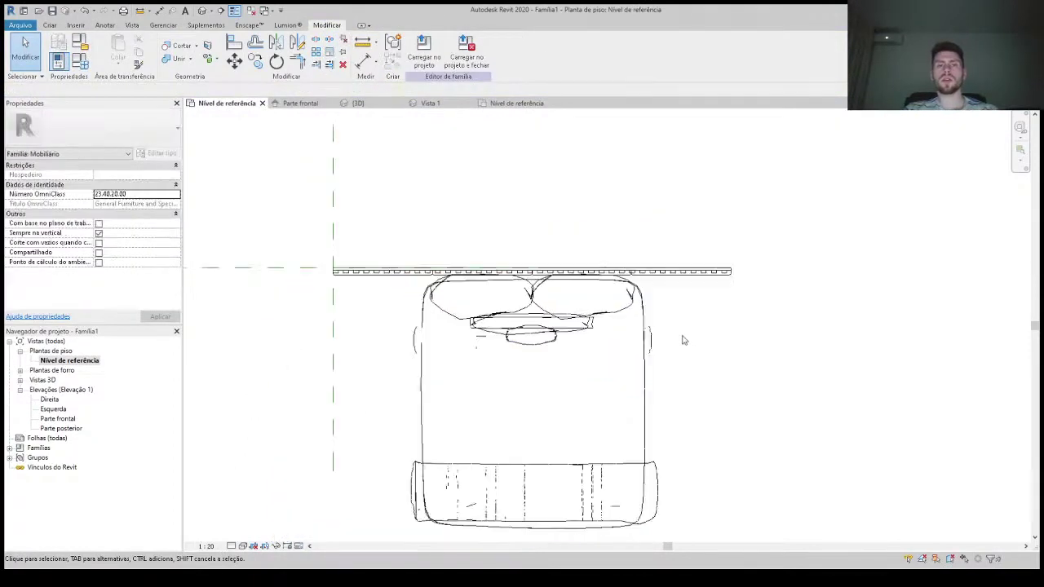
click(649, 350)
key(Escape)
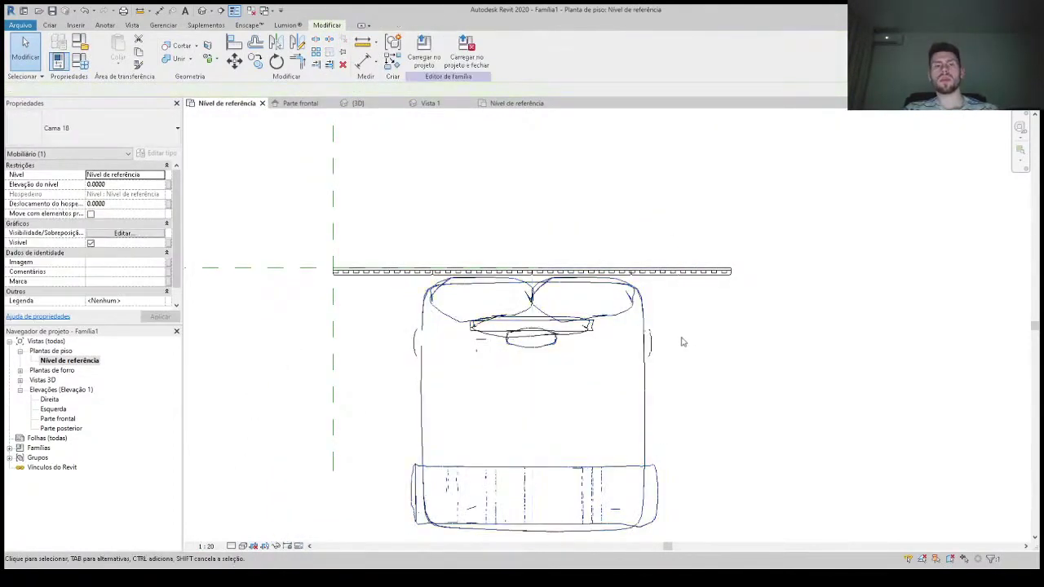
click(50, 25)
Step: Start a base extrusion and sketch a rectangular outline around the bed
click(107, 49)
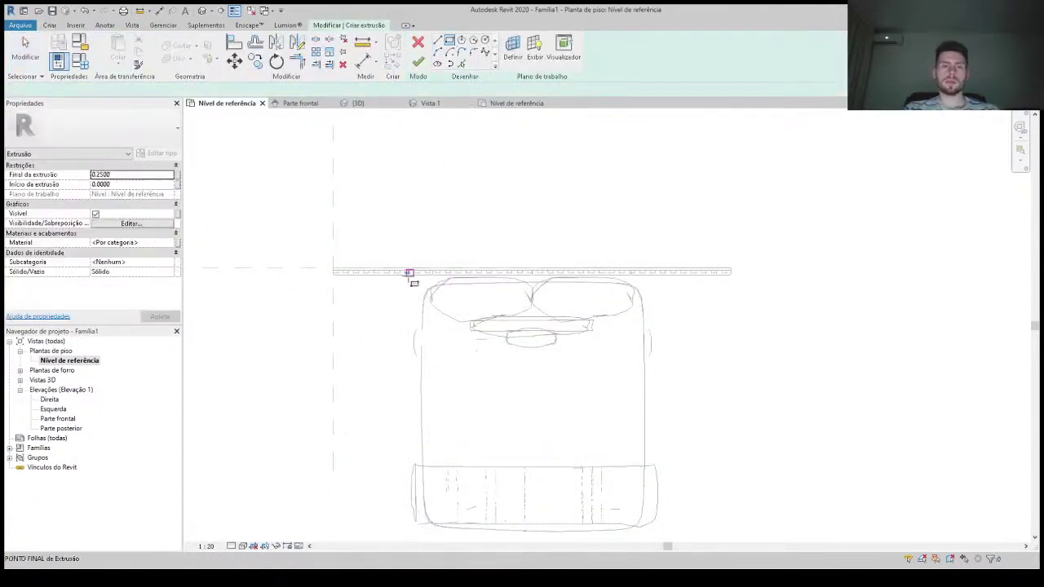
click(408, 273)
middle_drag(580, 440, 557, 301)
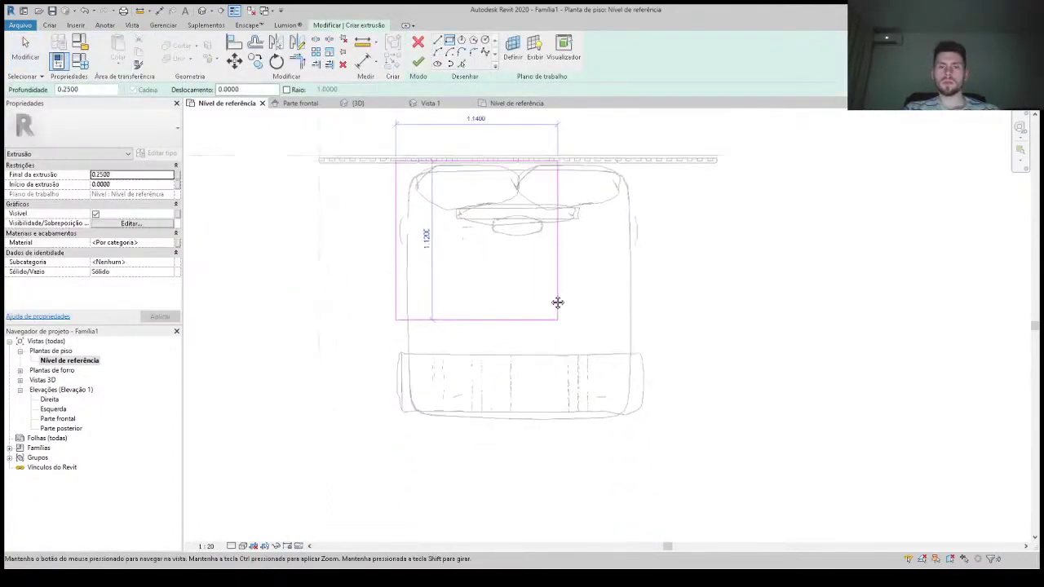
click(627, 403)
key(Escape)
scroll(620, 130, up, 3)
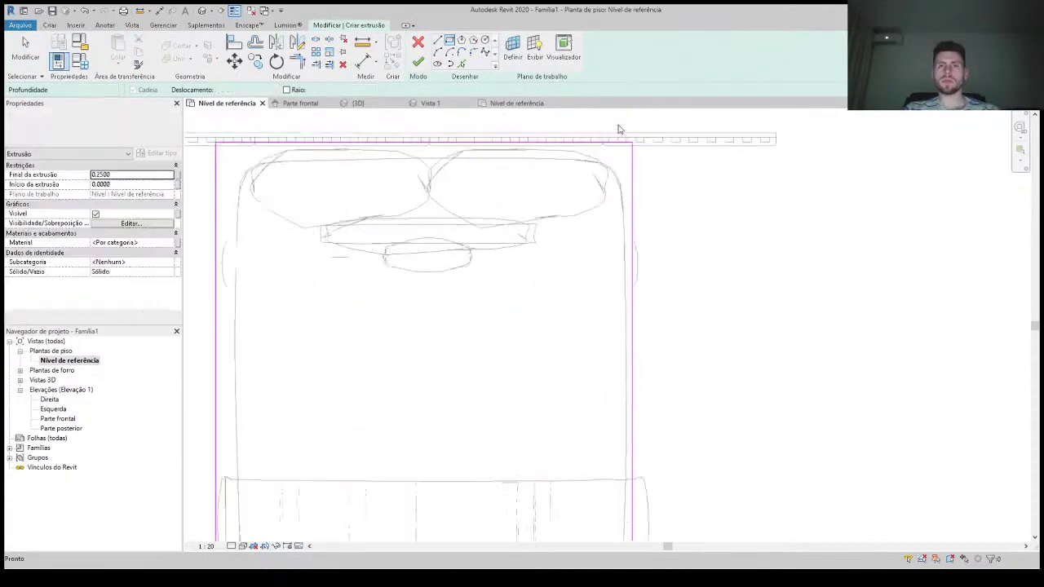
Step: Draw a vertical centre line and place the outline's right edge 0.8 from it
key(l)
key(i)
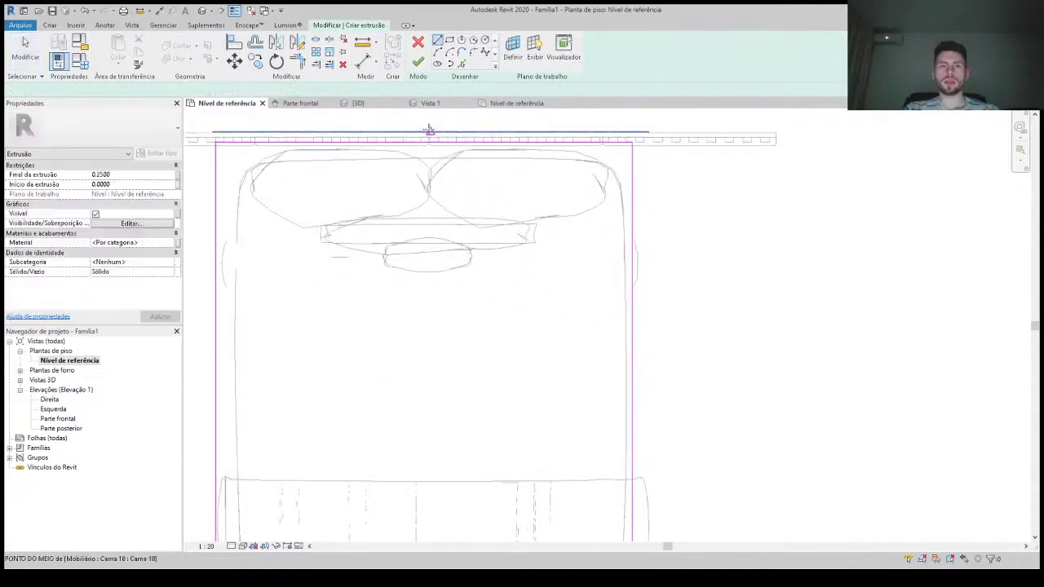
click(430, 131)
click(426, 338)
key(Escape)
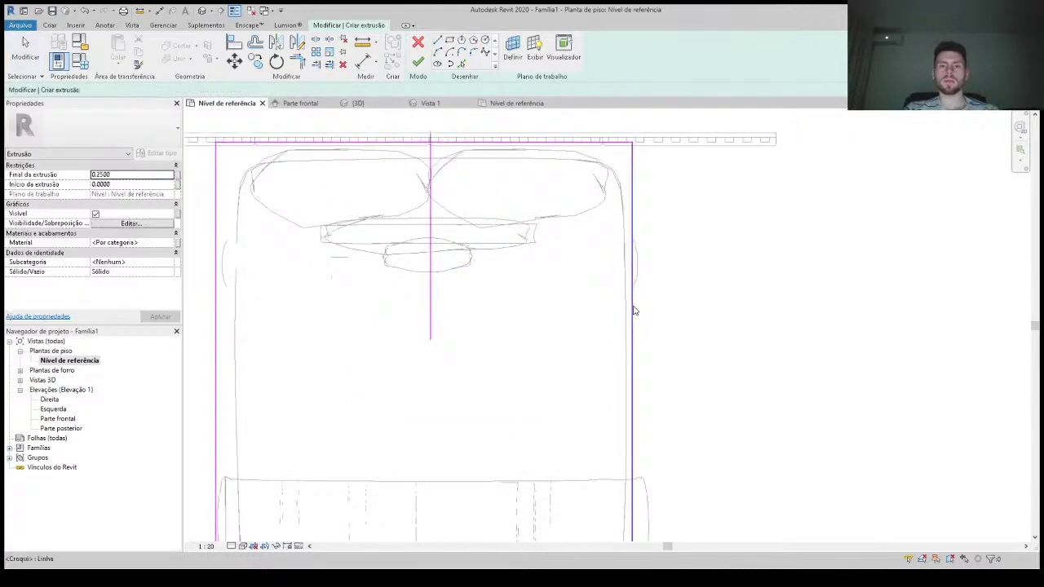
click(634, 310)
click(526, 132)
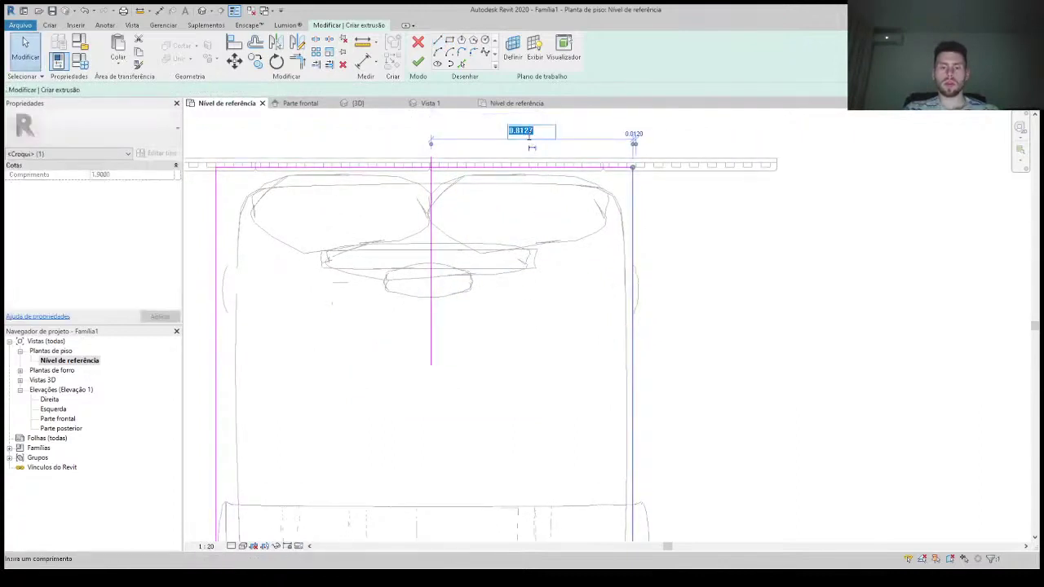
text(.8)
text(0.8000)
key(Return)
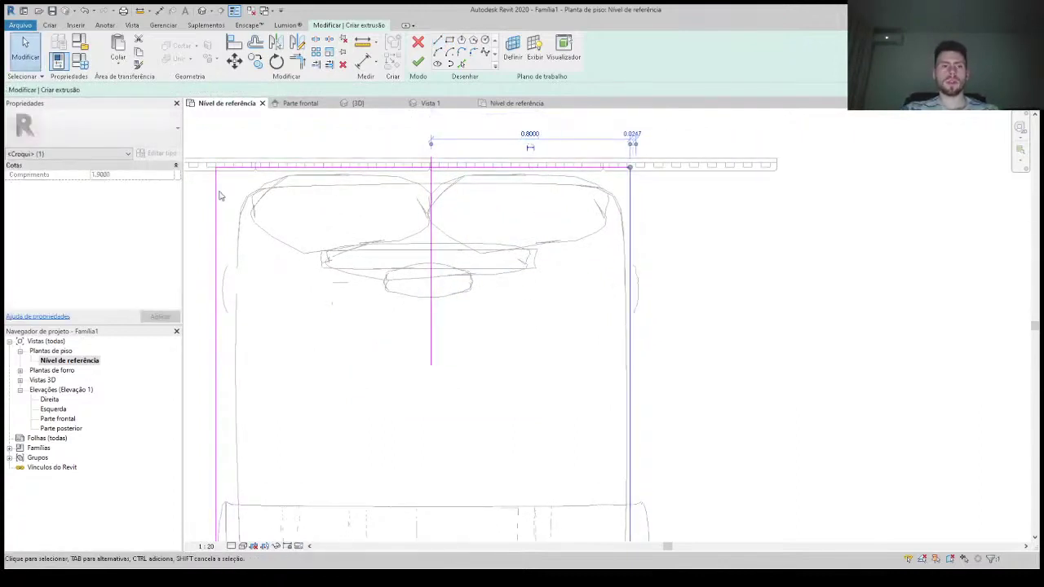
Step: Set the left edge 0.8 from the centre line, then delete the centre line
key(Escape)
scroll(351, 294, down, 3)
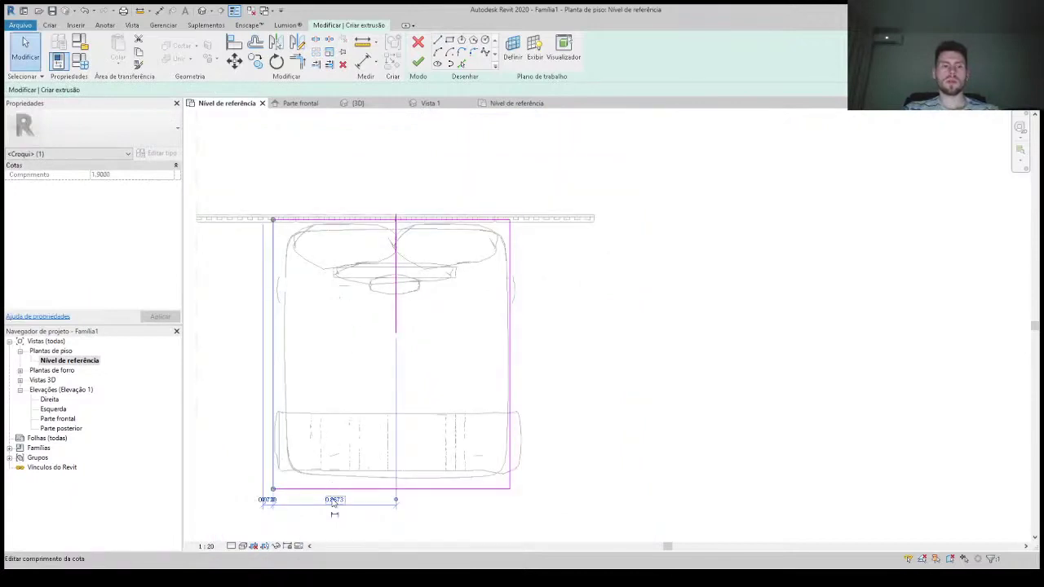
text(.8)
key(Return)
key(Escape)
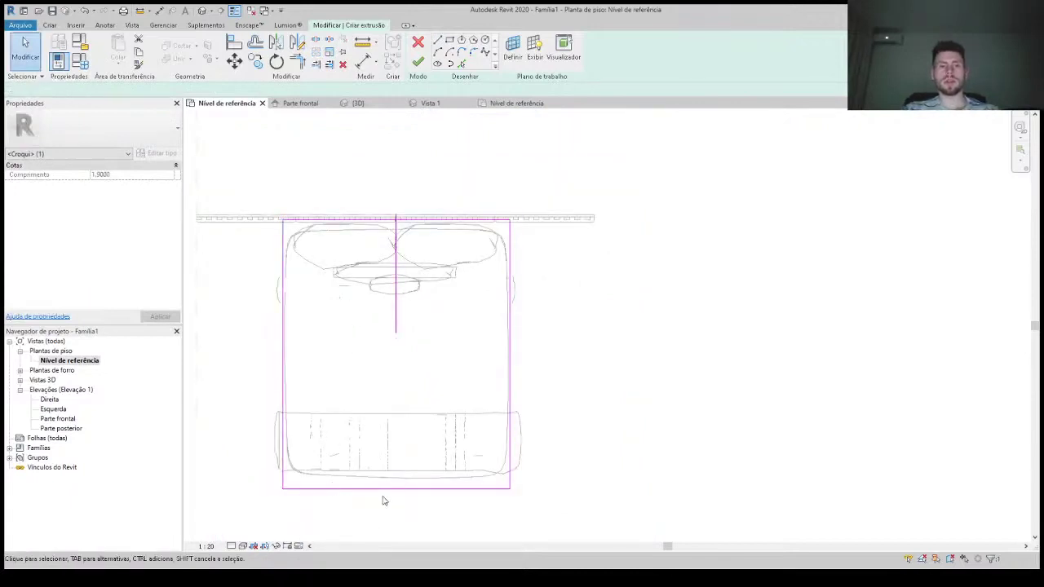
click(395, 300)
key(Delete)
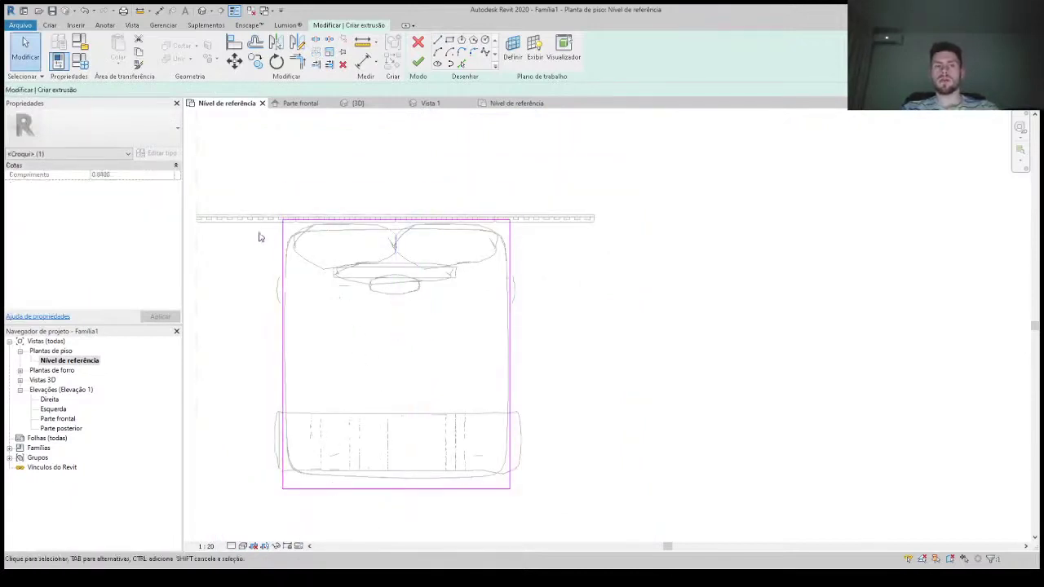
Step: Move the outline's top edge slightly lower
scroll(273, 219, up, 5)
scroll(308, 220, up, 2)
scroll(315, 223, up, 2)
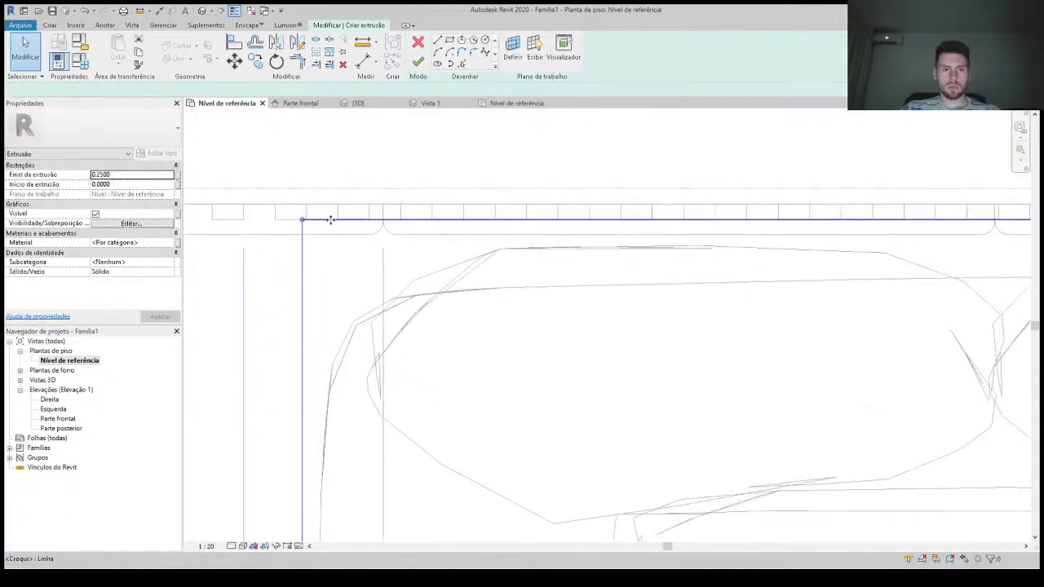
scroll(329, 217, up, 2)
key(v)
click(400, 214)
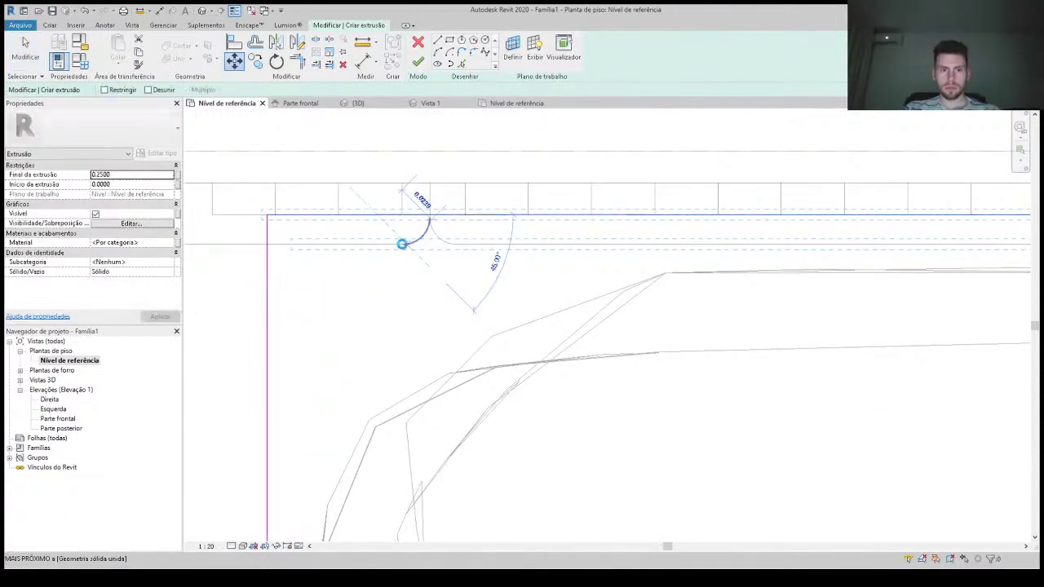
click(400, 245)
Step: Set the base outline's length to 1.6
scroll(343, 273, down, 3)
scroll(408, 302, down, 3)
scroll(441, 269, down, 3)
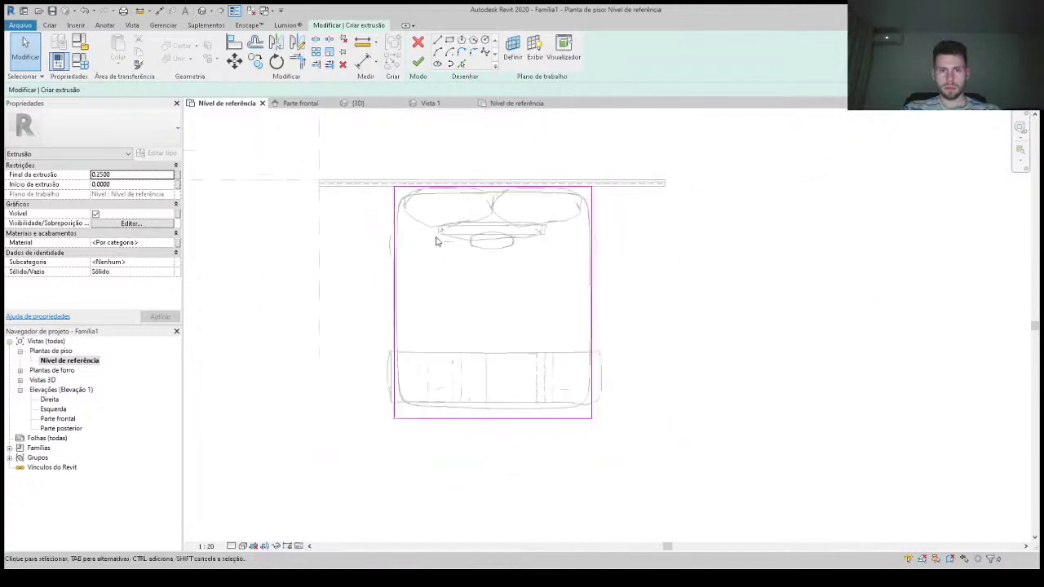
click(459, 423)
click(364, 306)
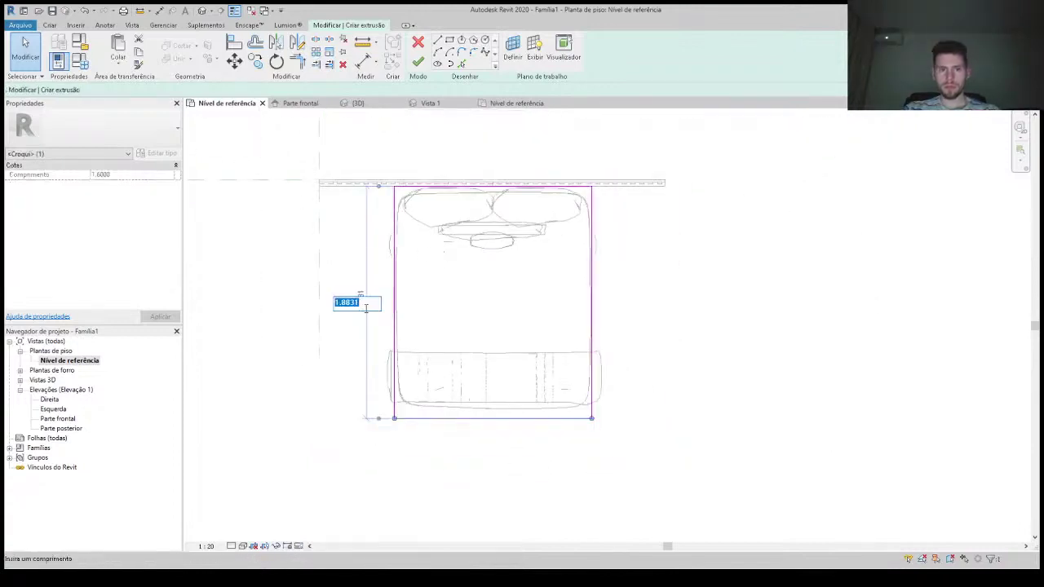
text(1.6)
key(Return)
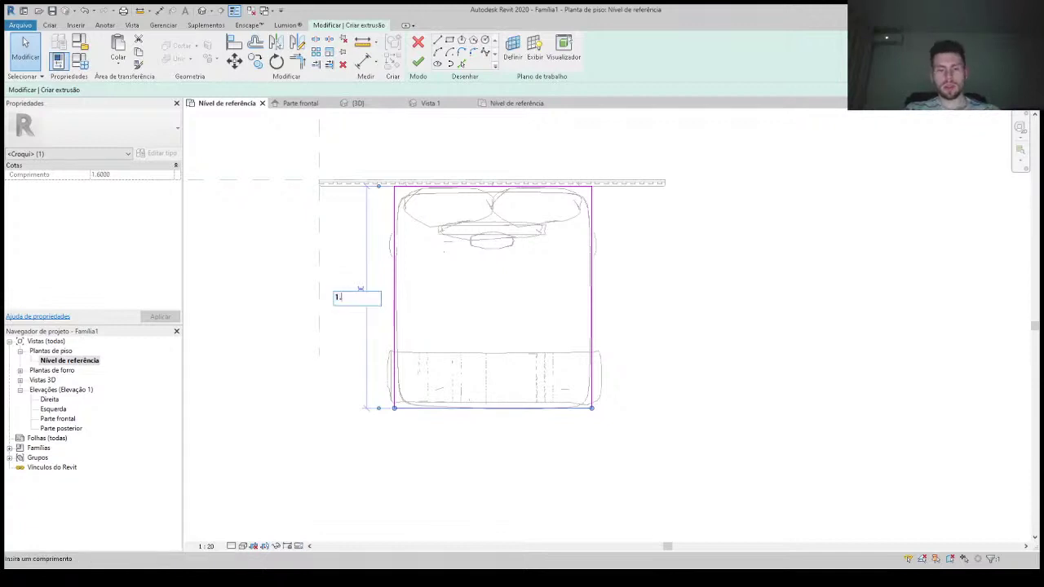
click(357, 303)
scroll(389, 251, up, 2)
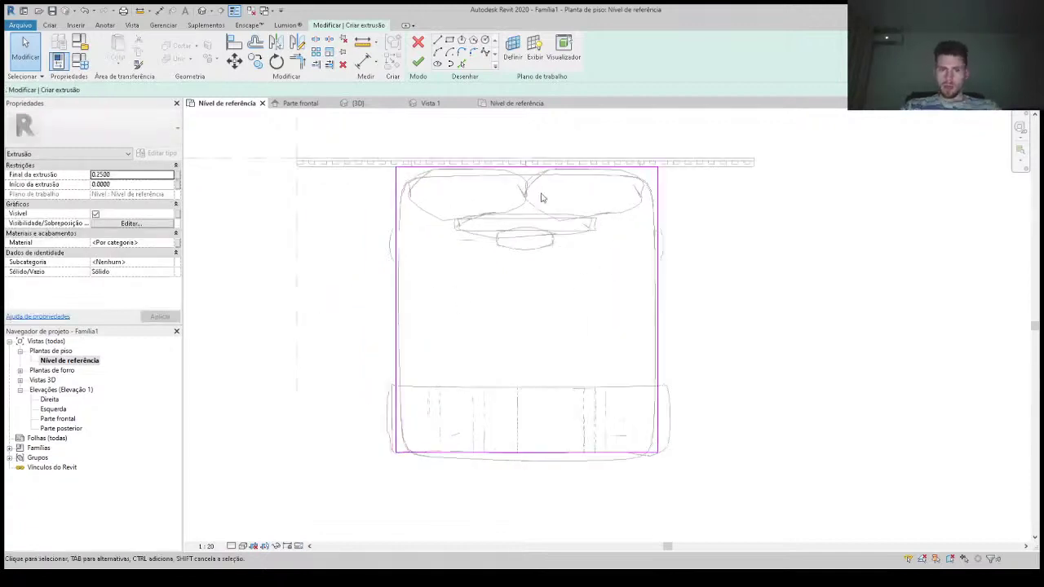
Step: Offset the sketch loop inward by 0.018 and move the top-left sketch lines
click(256, 42)
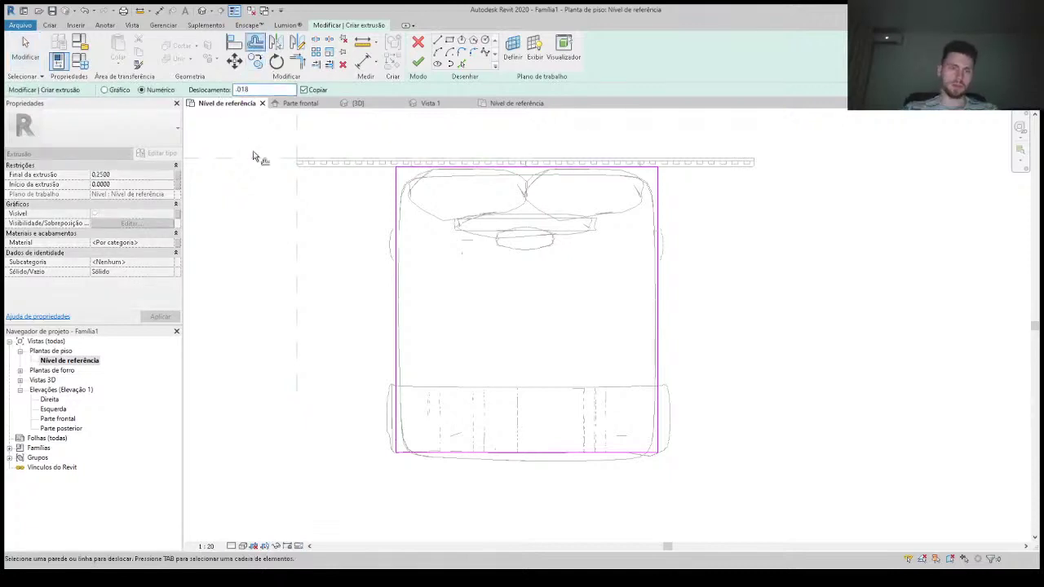
click(397, 196)
scroll(408, 172, up, 2)
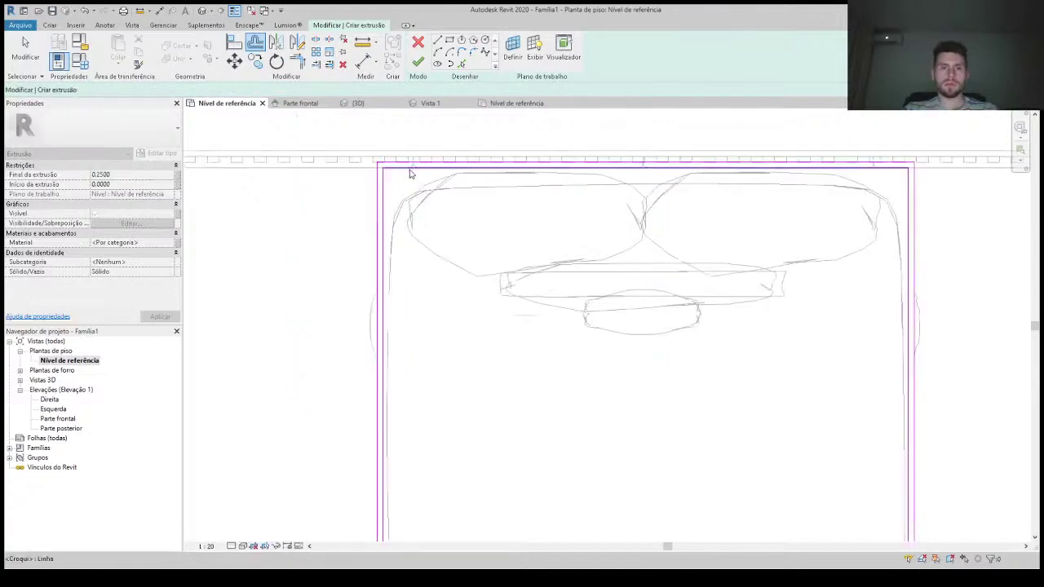
scroll(396, 147, up, 2)
drag(393, 140, 415, 204)
key(m)
key(v)
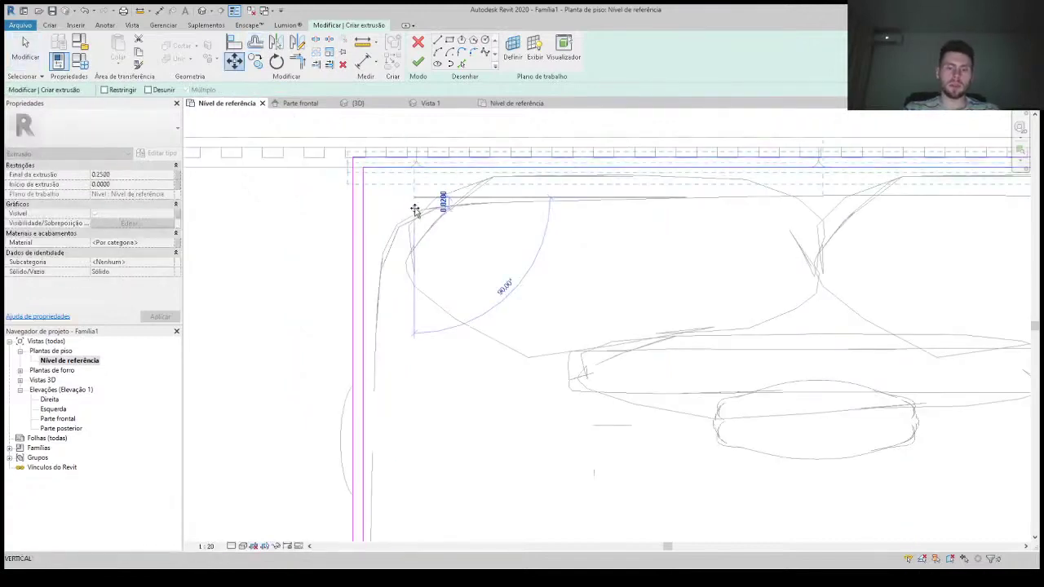
text(.01)
key(Return)
scroll(453, 227, down, 4)
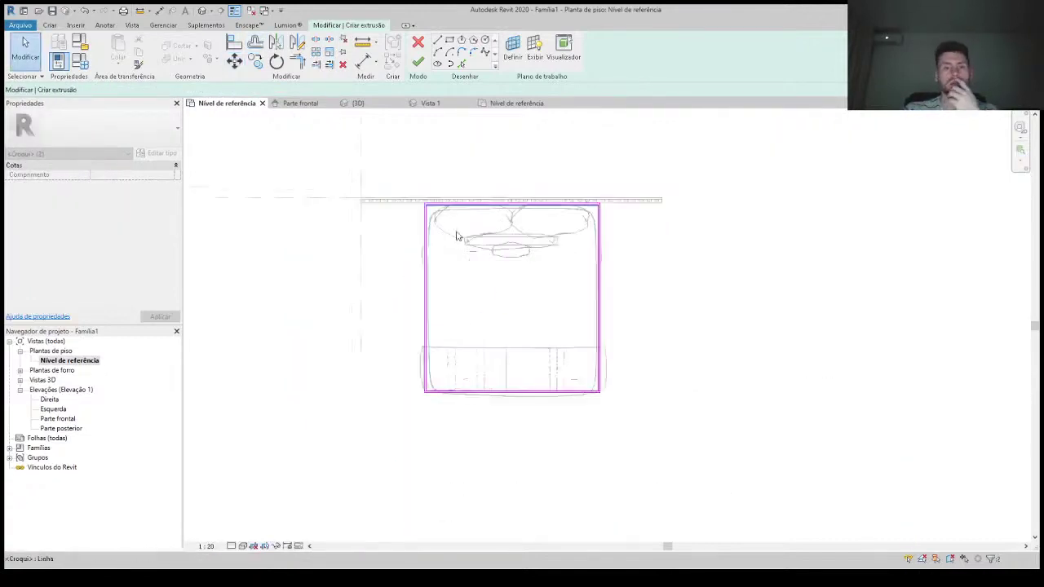
scroll(531, 267, up, 3)
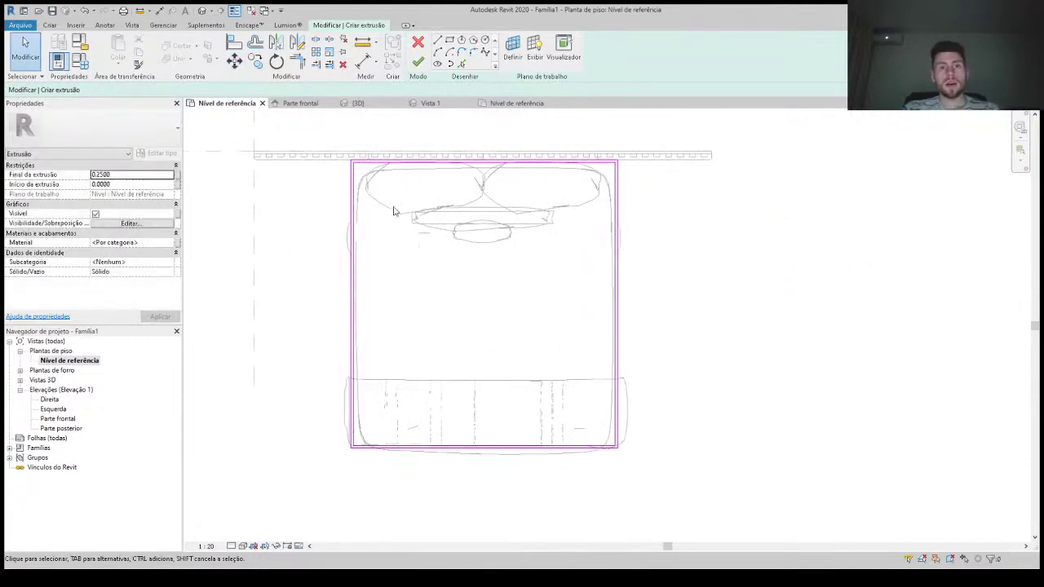
scroll(394, 211, up, 2)
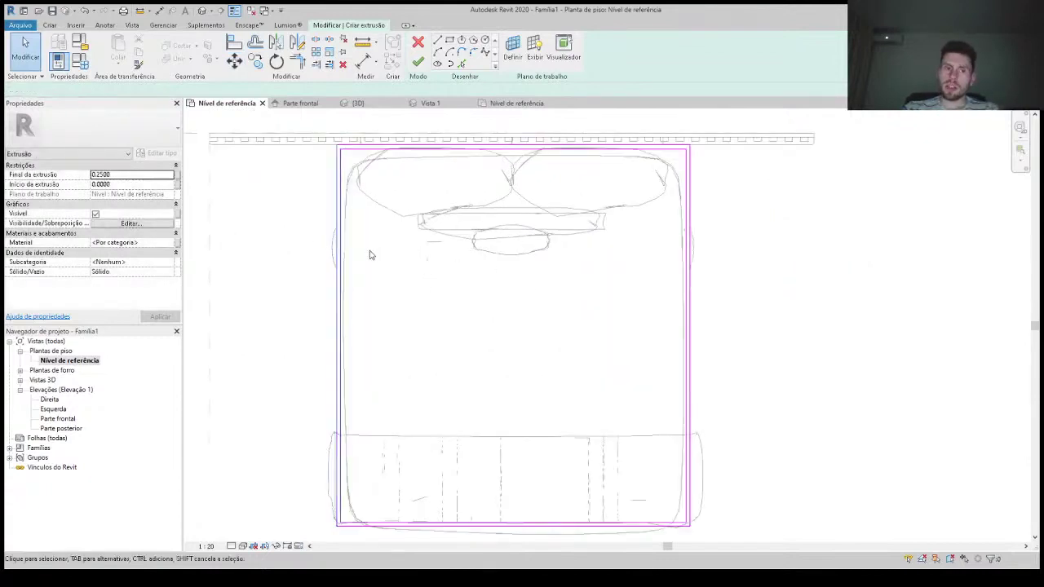
Step: Move the left and right sketch edges 0.018 inward
click(341, 286)
key(m)
key(v)
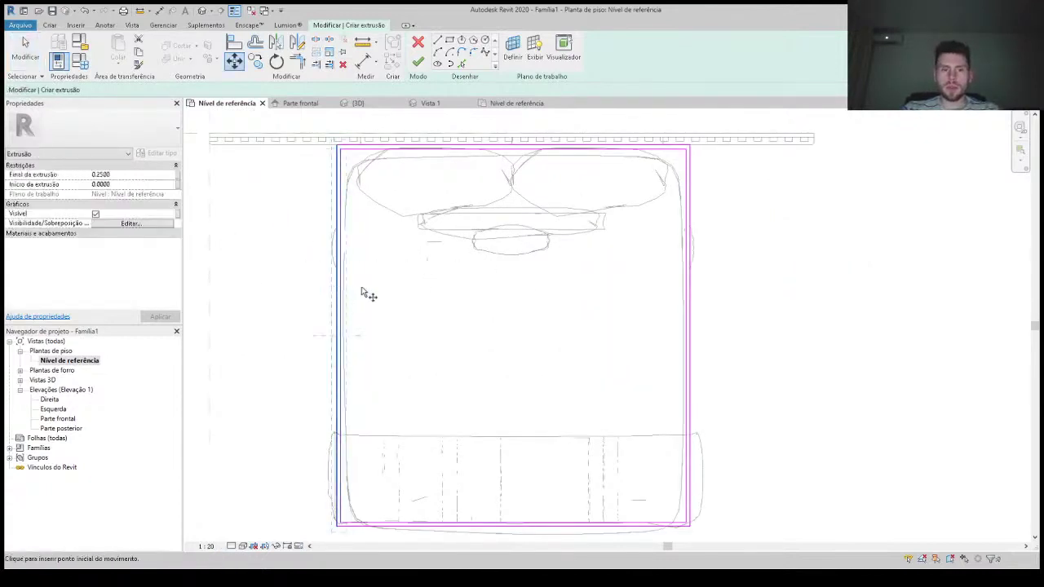
click(364, 287)
text(18)
key(Return)
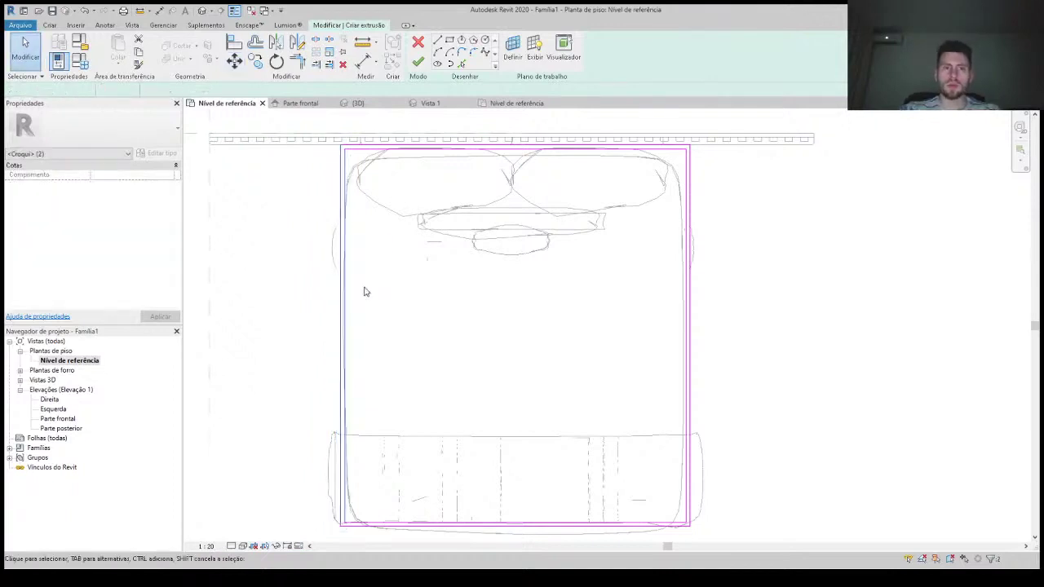
click(736, 291)
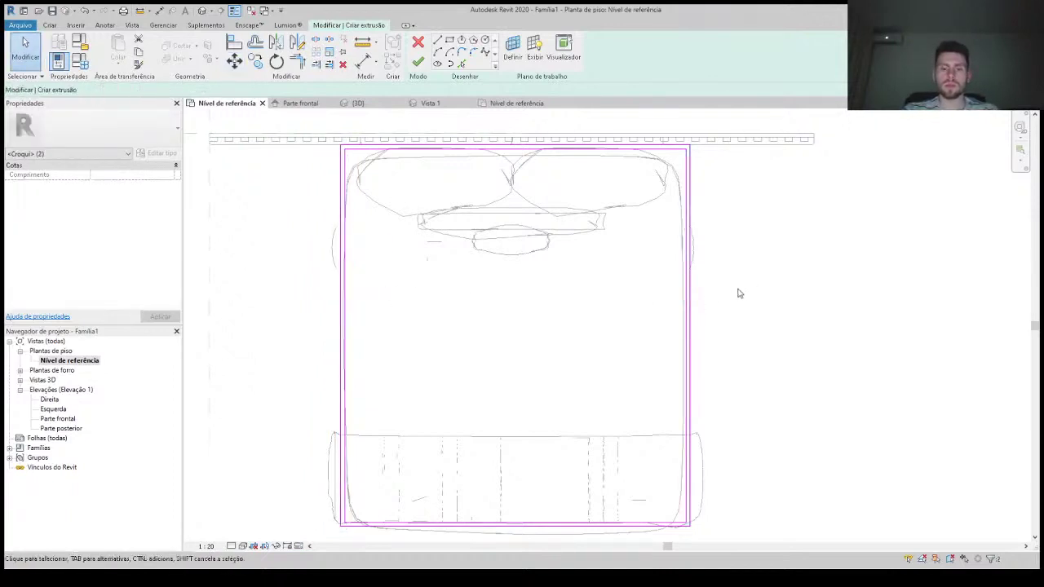
click(630, 279)
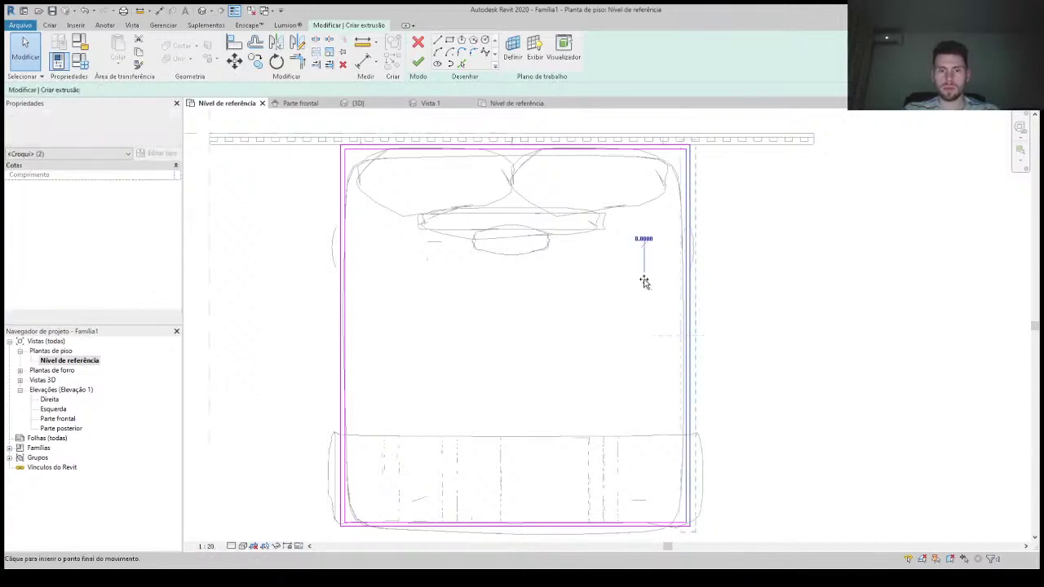
key(m)
key(v)
click(640, 280)
key(Return)
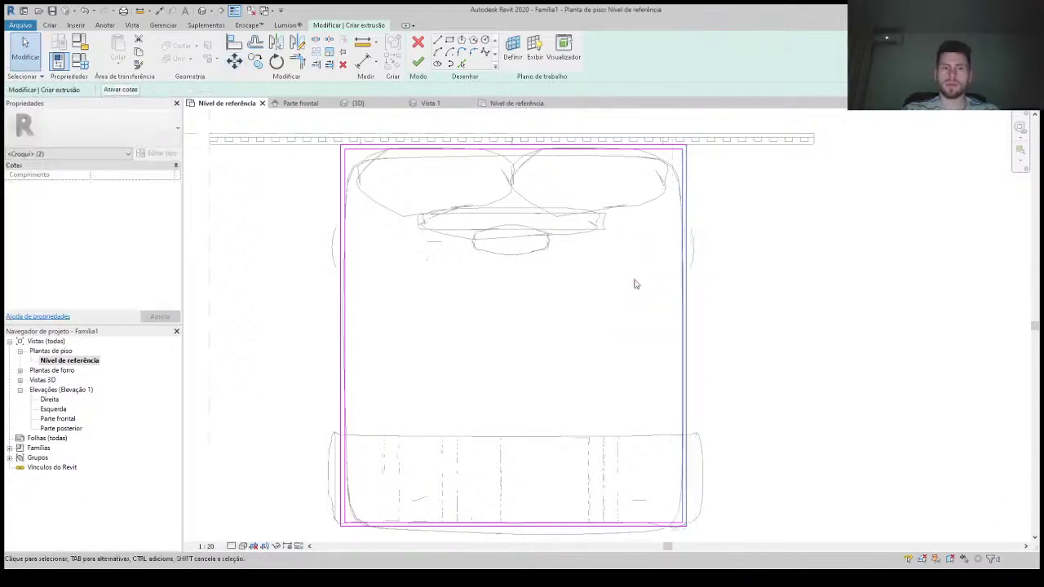
Step: Finish the bed base extrusion and orbit the {3D} view to inspect the 0.25-high block
click(417, 62)
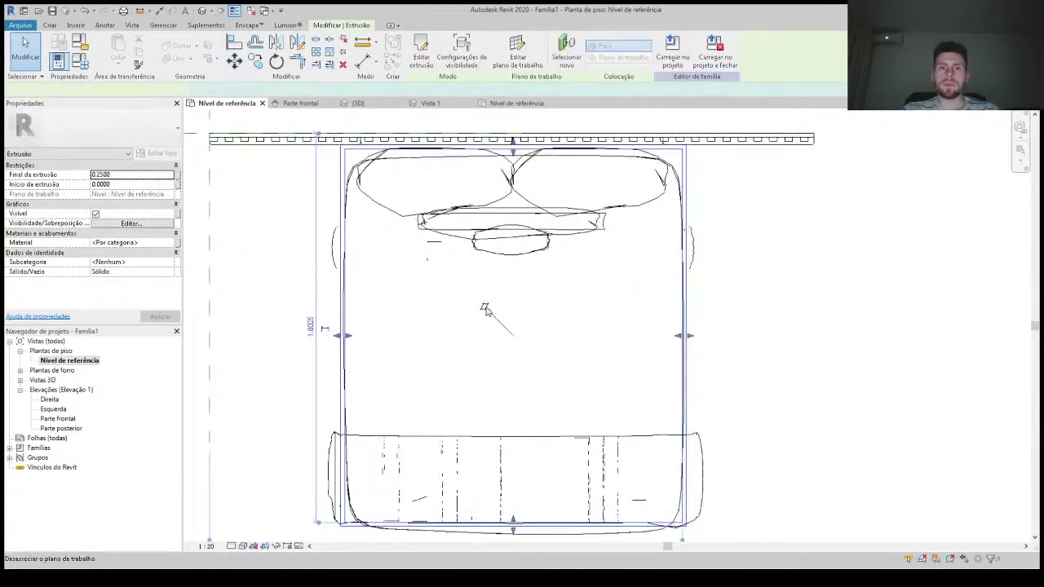
click(204, 10)
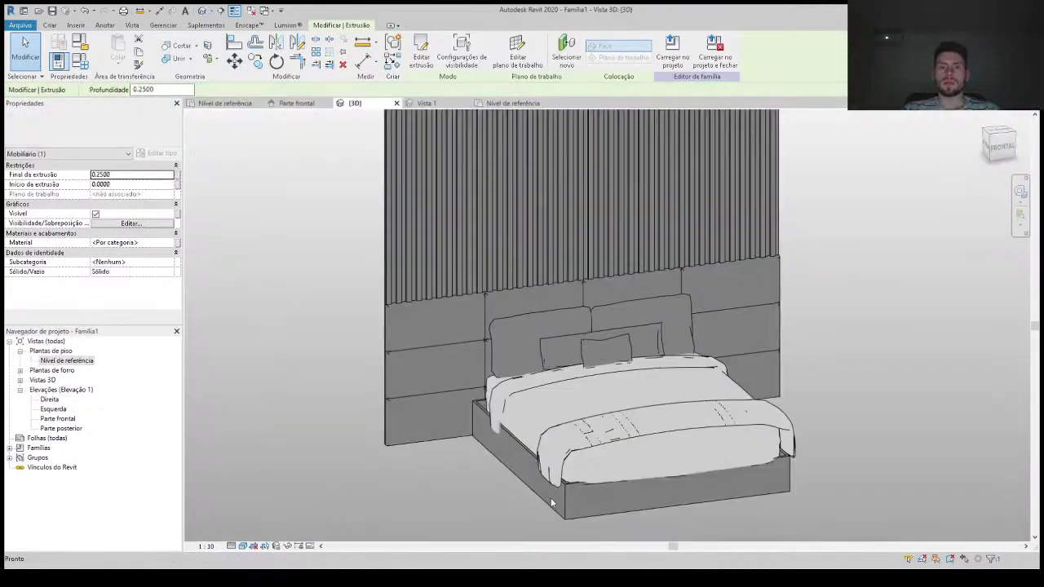
key(Escape)
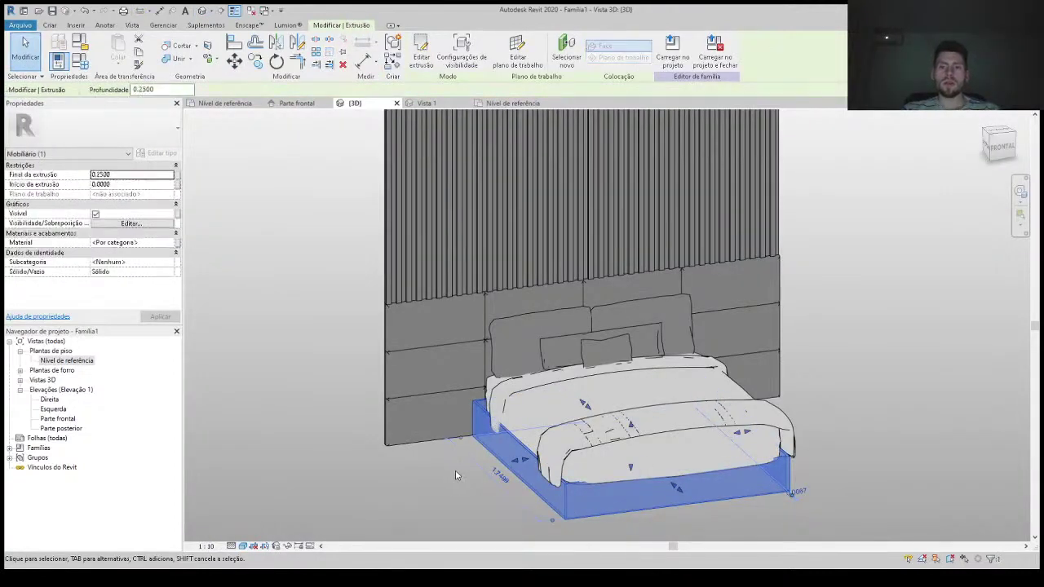
click(345, 436)
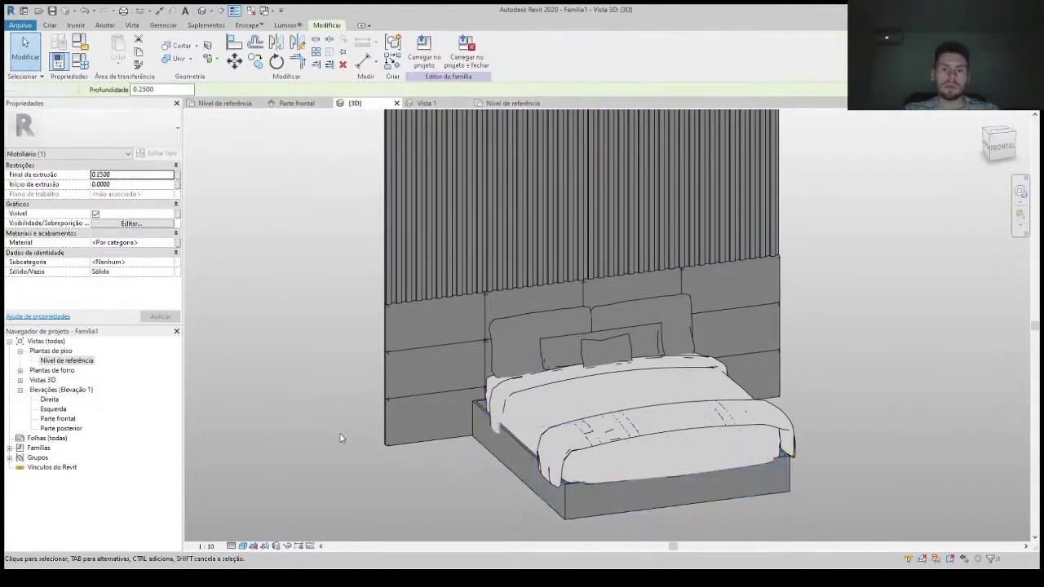
mouse_move(345, 436)
shift+middle_down()
mouse_move(350, 489)
mouse_move(373, 501)
mouse_move(396, 373)
mouse_move(359, 345)
mouse_move(343, 368)
mouse_move(427, 434)
mouse_move(436, 461)
mouse_move(419, 492)
shift+middle_up()
scroll(490, 454, up, 2)
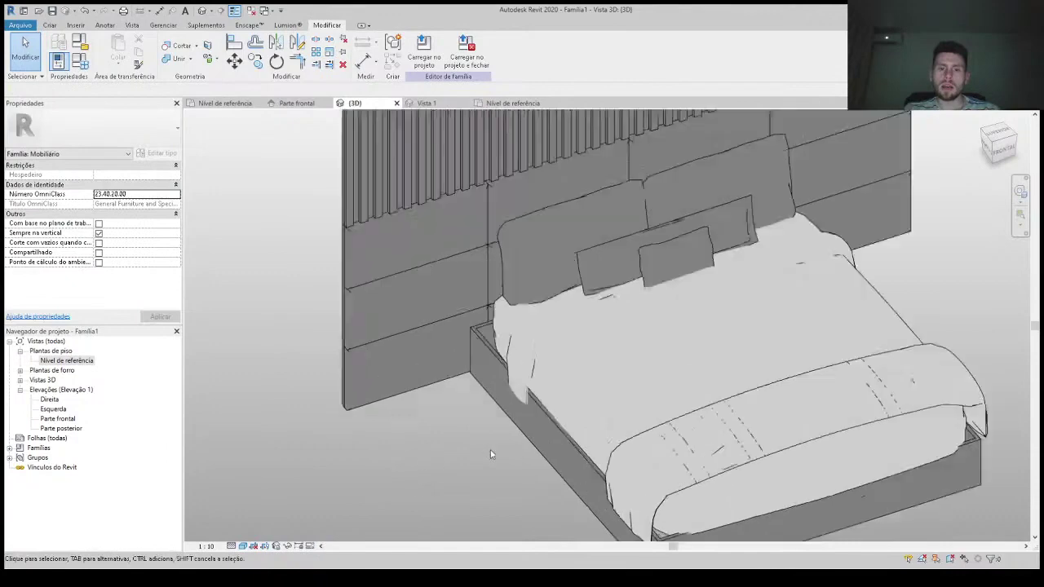
scroll(508, 425, up, 4)
scroll(480, 424, down, 3)
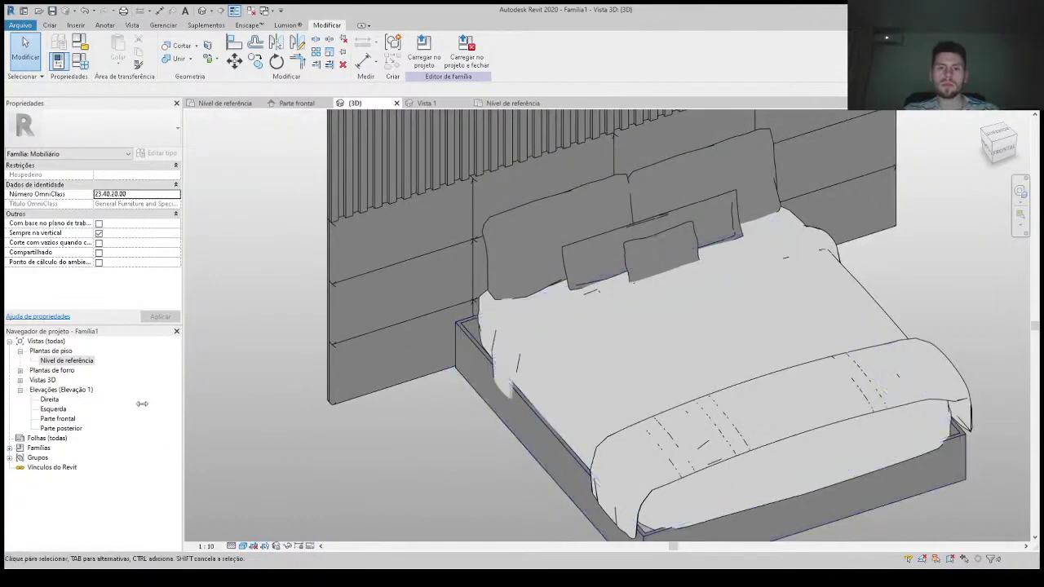
Step: Re-edit the base sketch in plan, shift both sides 0.018 inward, and return to {3D}
double_click(78, 364)
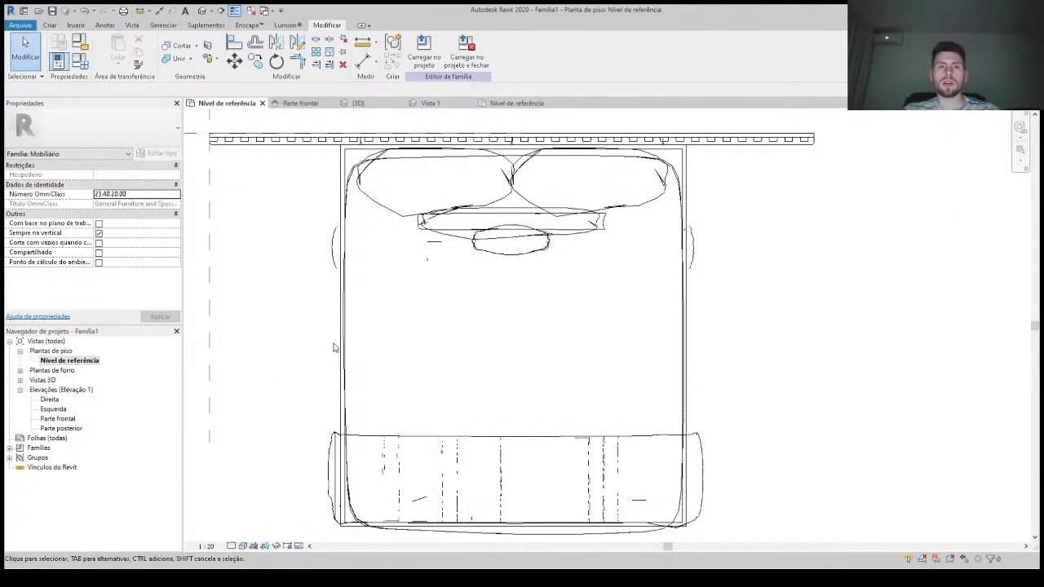
double_click(335, 347)
text(.018)
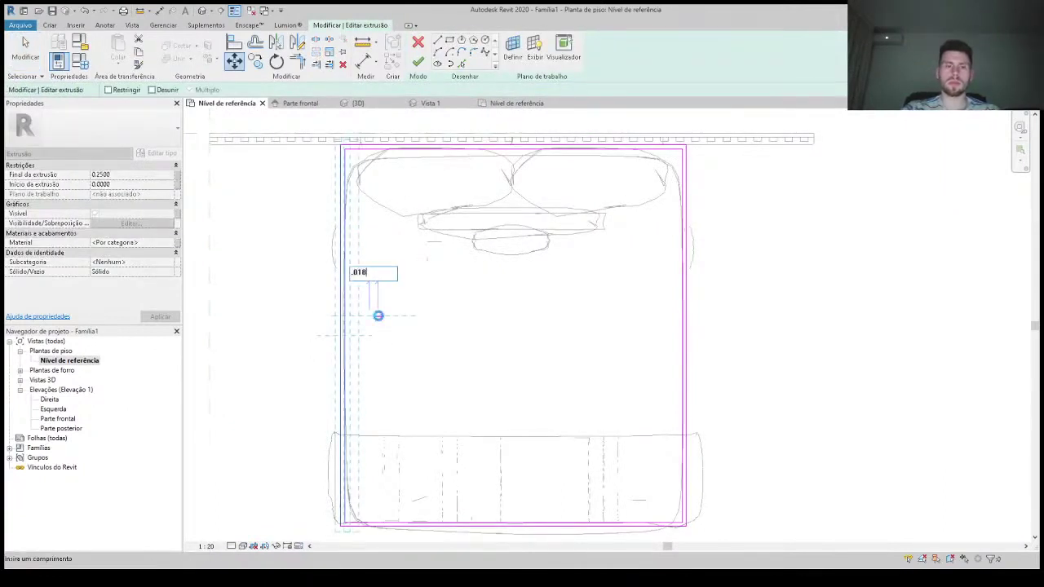
key(Return)
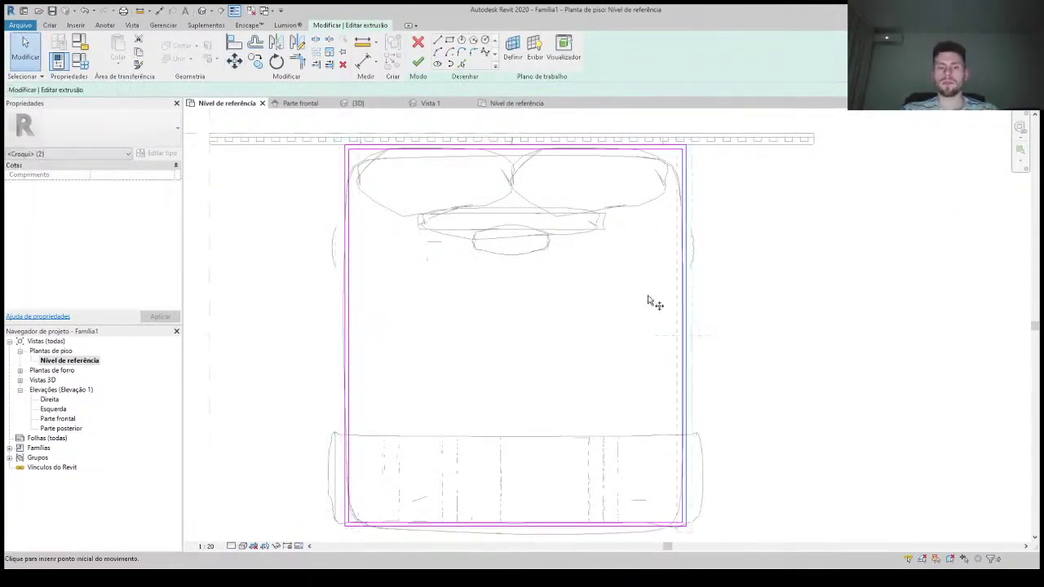
click(648, 302)
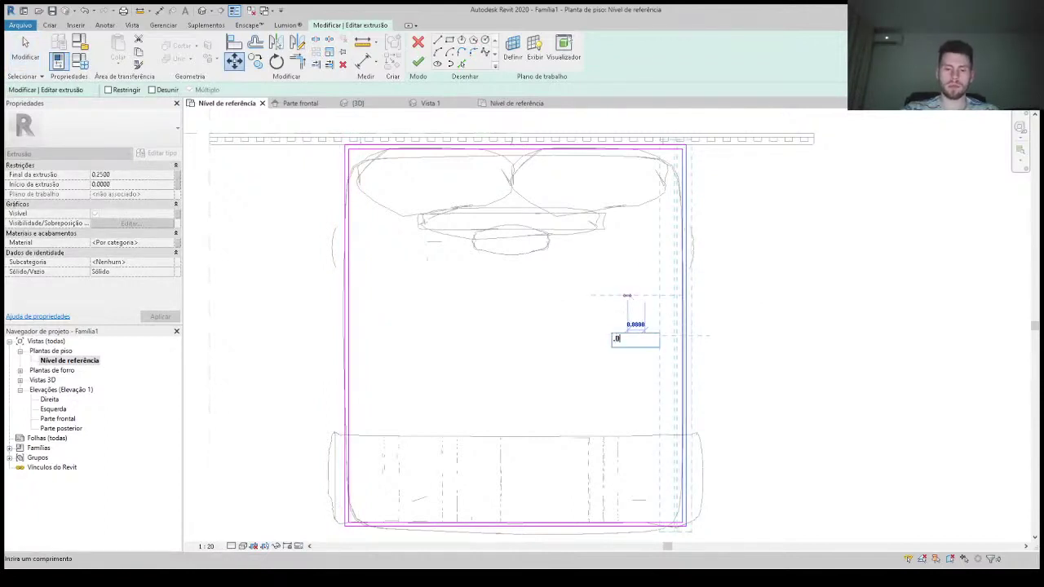
text(18)
key(Return)
click(418, 61)
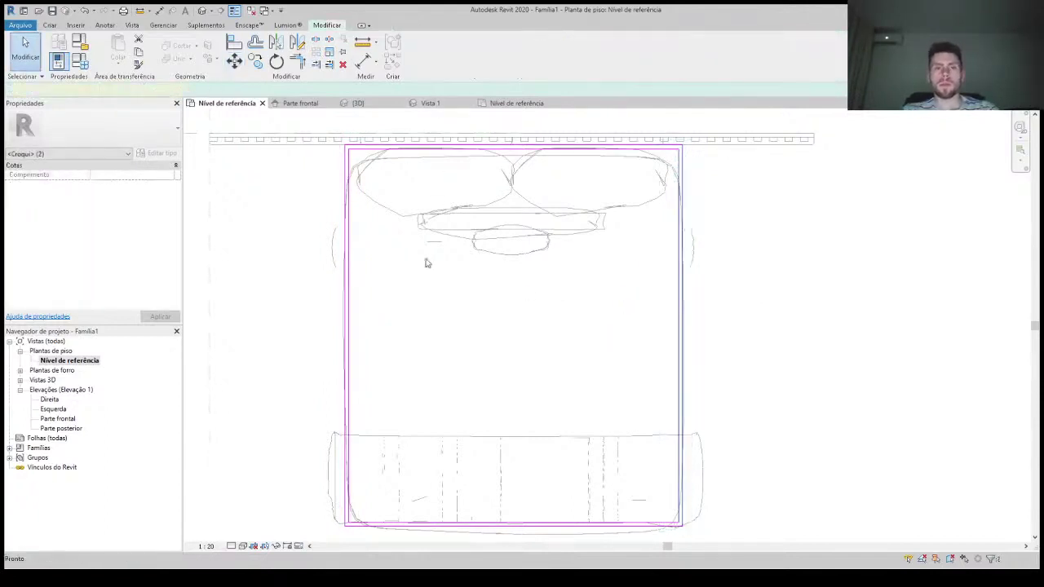
click(202, 10)
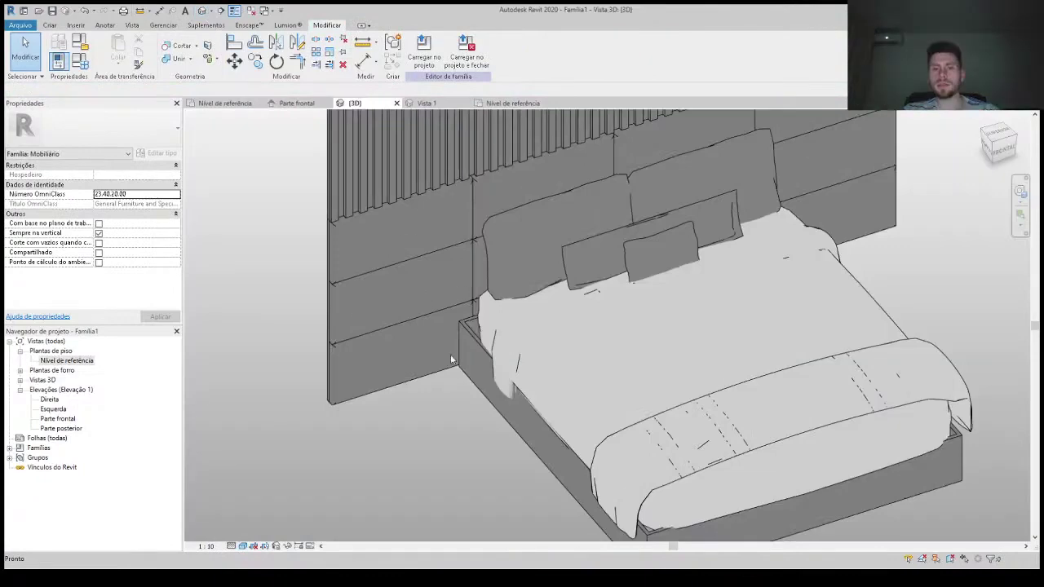
scroll(456, 392, down, 3)
mouse_move(481, 389)
shift+middle_down()
mouse_move(628, 505)
mouse_move(464, 466)
mouse_move(594, 495)
mouse_move(571, 492)
mouse_move(578, 477)
mouse_move(410, 438)
mouse_move(415, 454)
shift+middle_up()
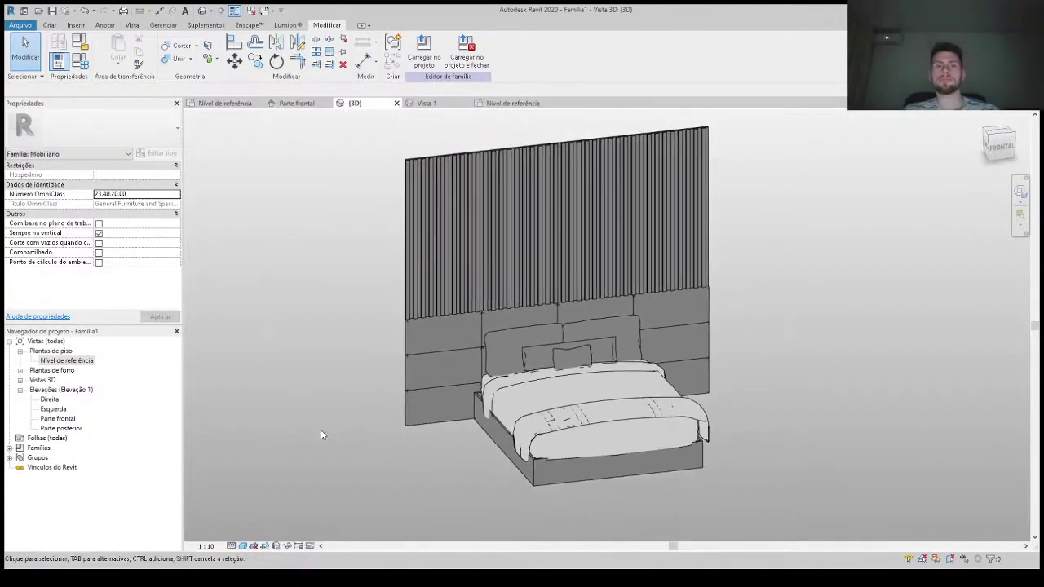
mouse_move(320, 435)
shift+middle_down()
mouse_move(384, 460)
mouse_move(319, 438)
mouse_move(386, 452)
mouse_move(362, 421)
mouse_move(387, 431)
mouse_move(411, 471)
mouse_move(389, 466)
mouse_move(392, 476)
shift+middle_up()
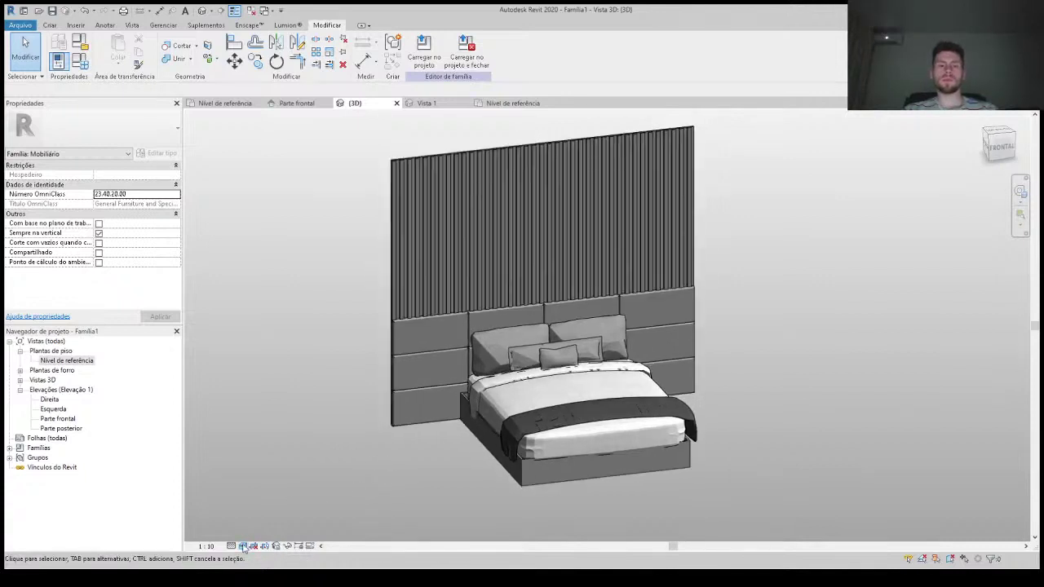
scroll(437, 448, up, 2)
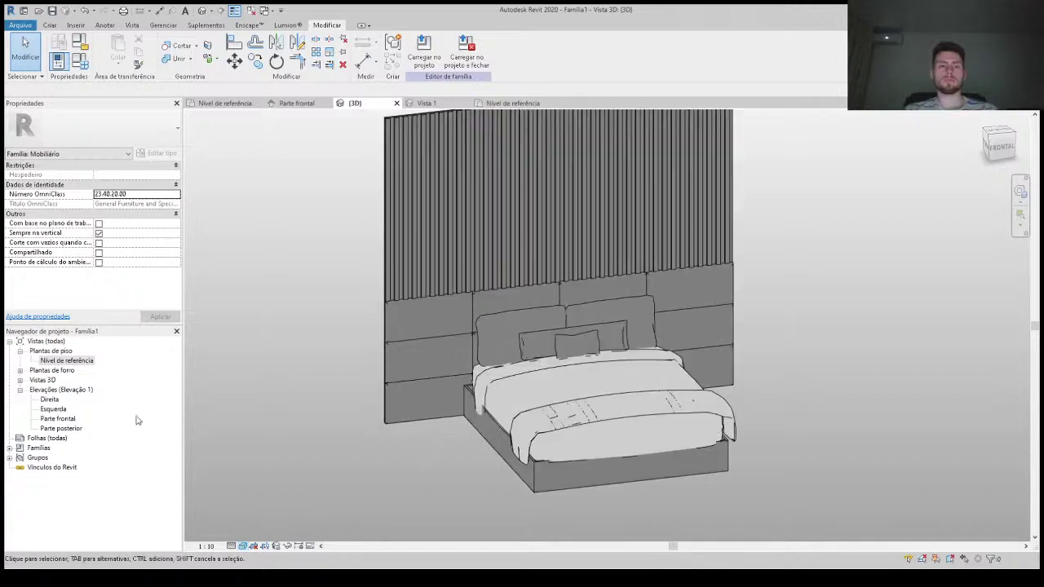
Step: Start a new extrusion in Parte frontal and sketch the nightstand rectangle
double_click(66, 419)
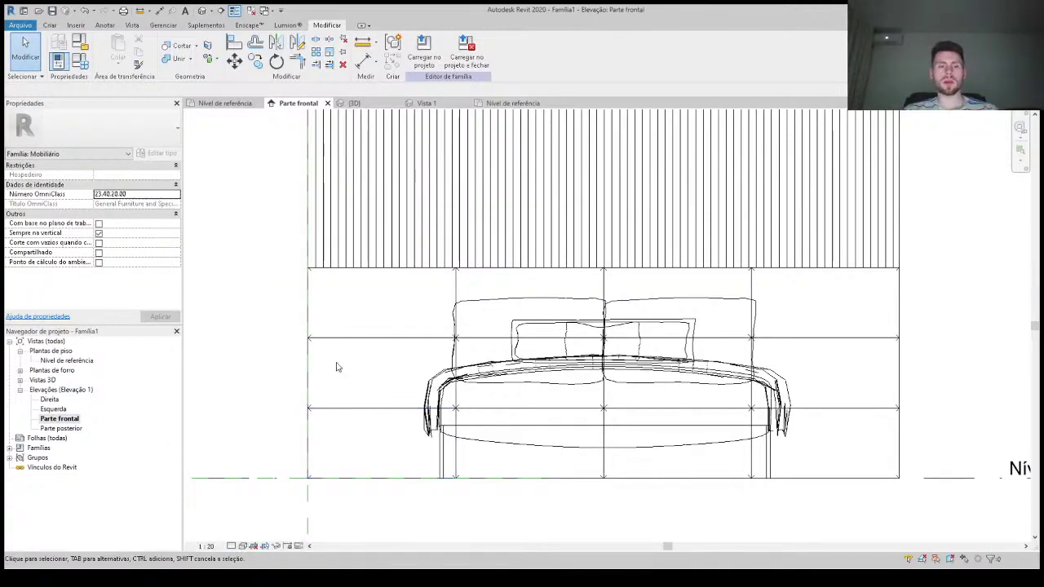
click(50, 25)
click(106, 49)
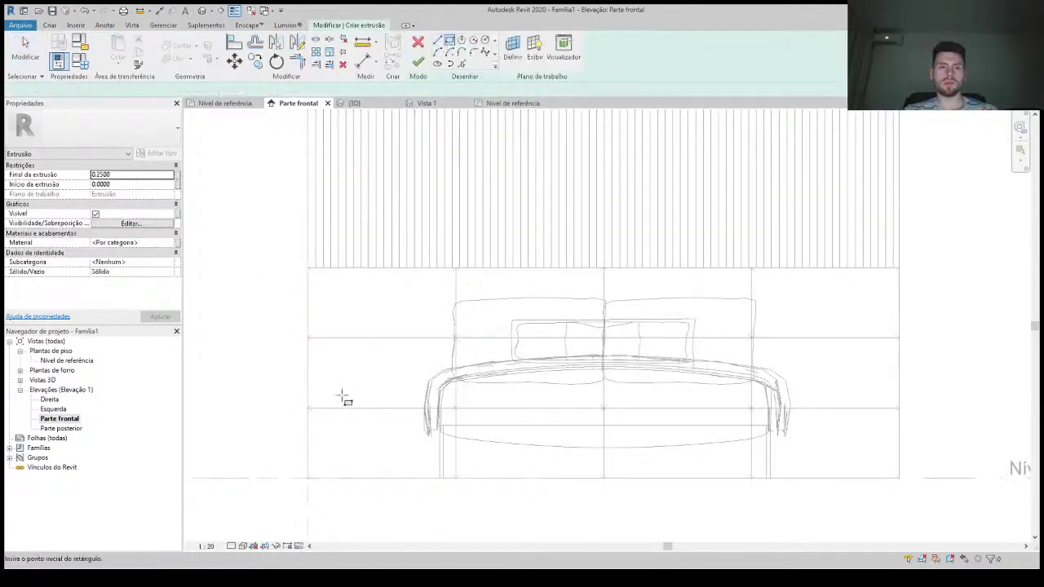
click(309, 450)
click(420, 389)
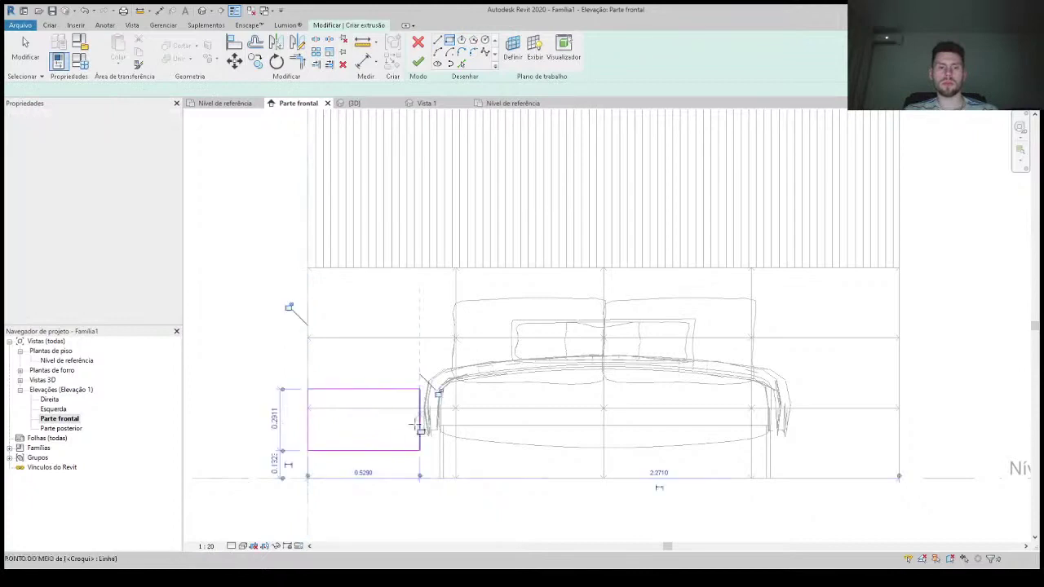
key(Escape)
key(Escape)
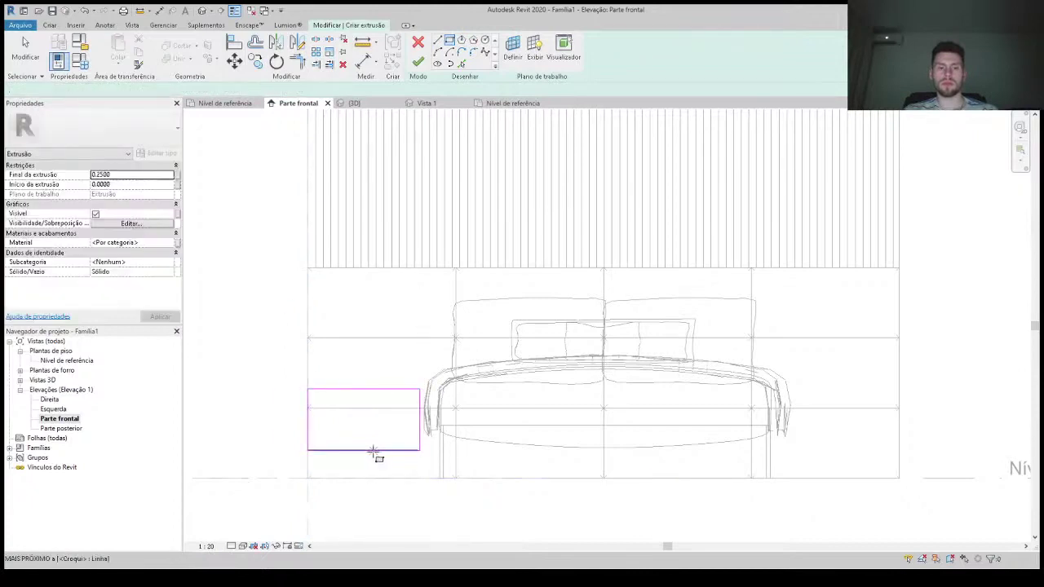
key(Escape)
Step: Adjust the rectangle's floor gap, height and width dimensions
click(372, 451)
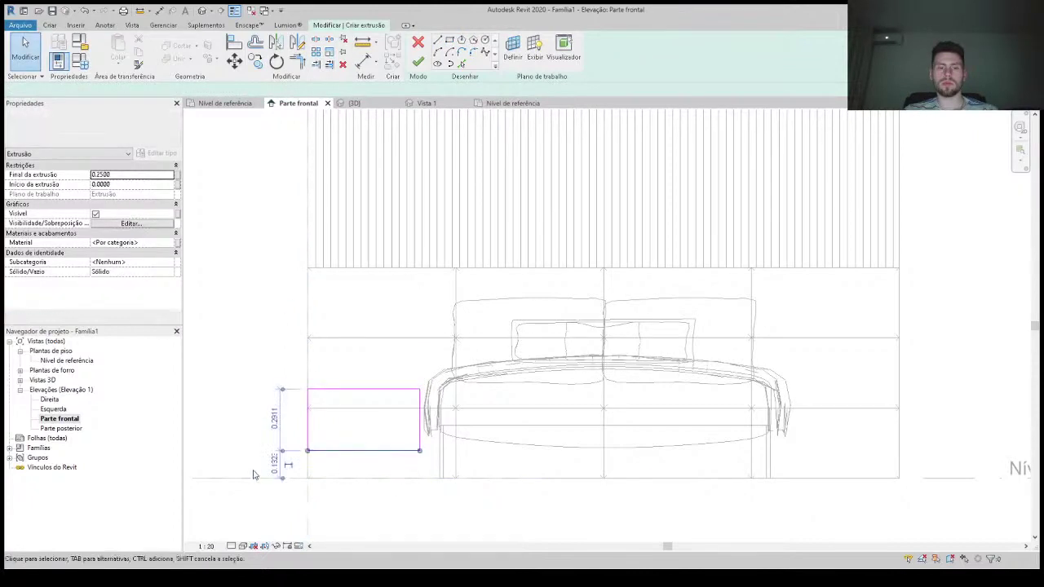
click(260, 464)
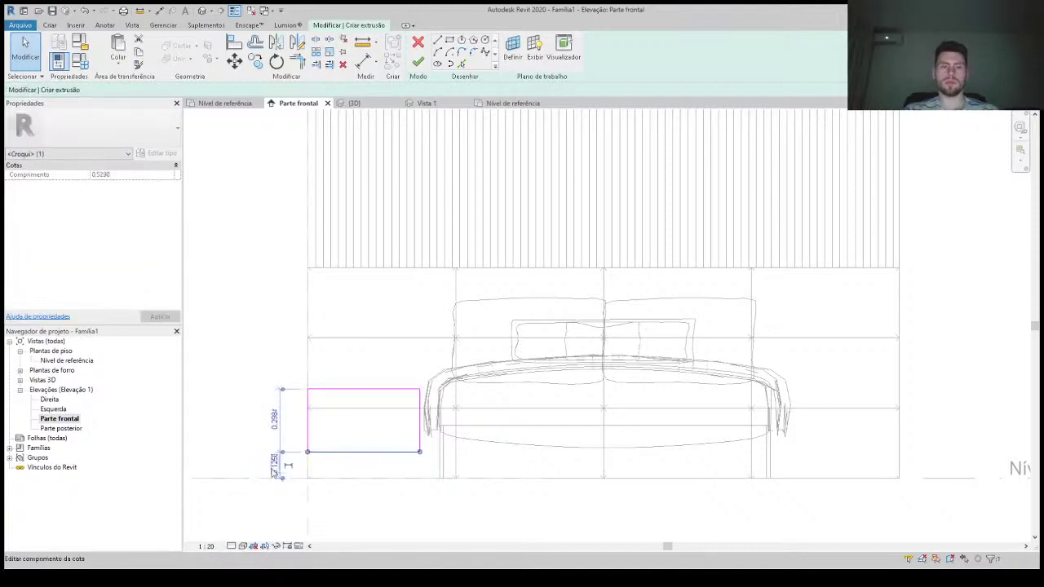
click(323, 390)
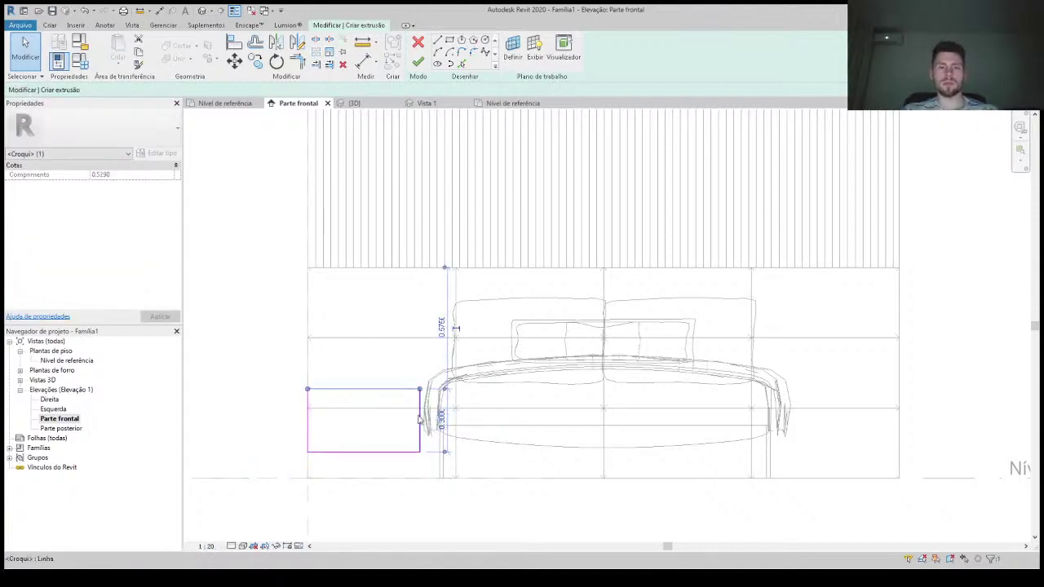
click(419, 420)
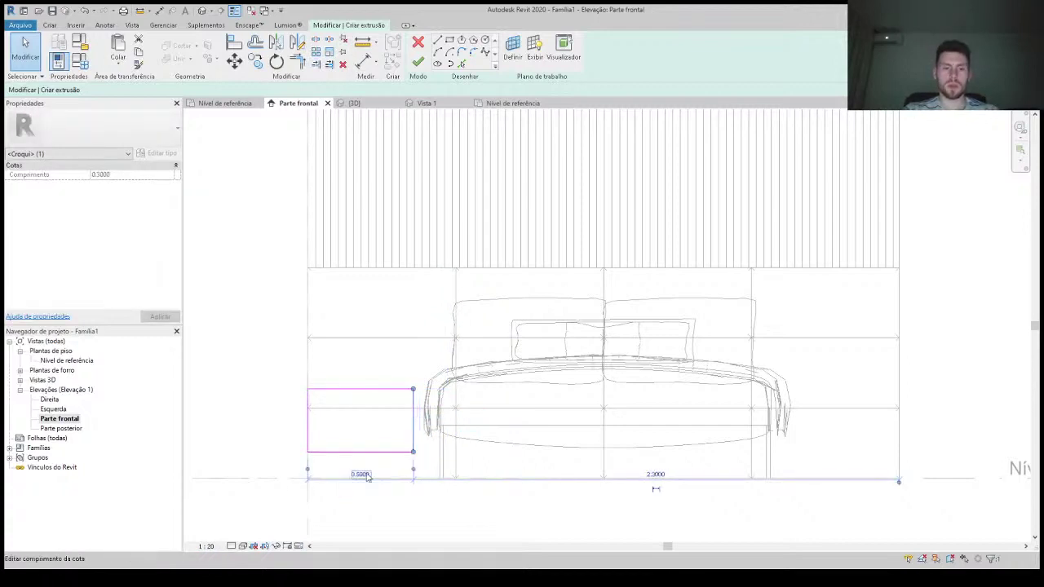
click(376, 424)
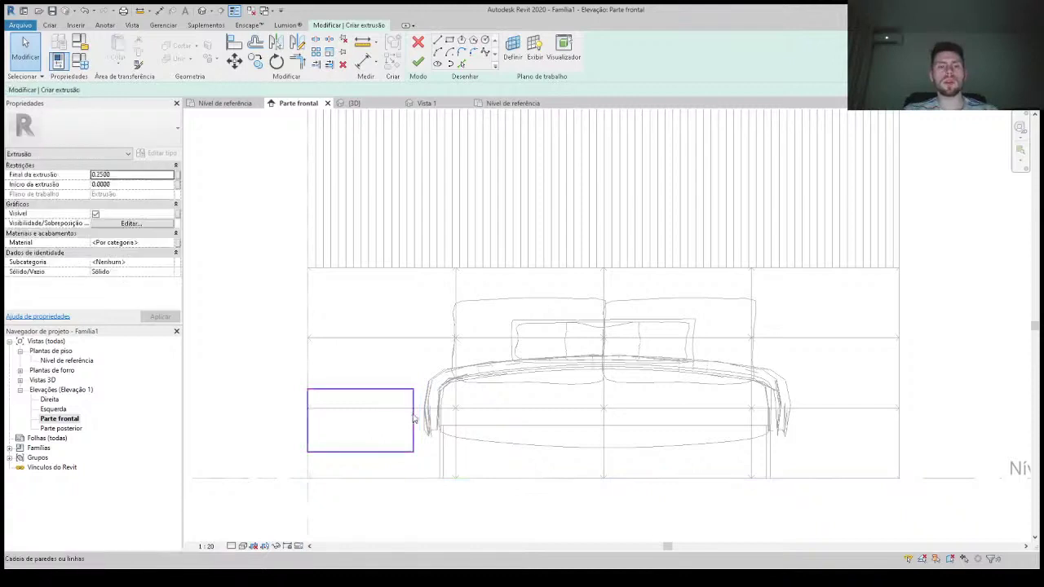
Step: Move the nightstand rectangle into position beside the bed
key(m)
key(v)
text(.05)
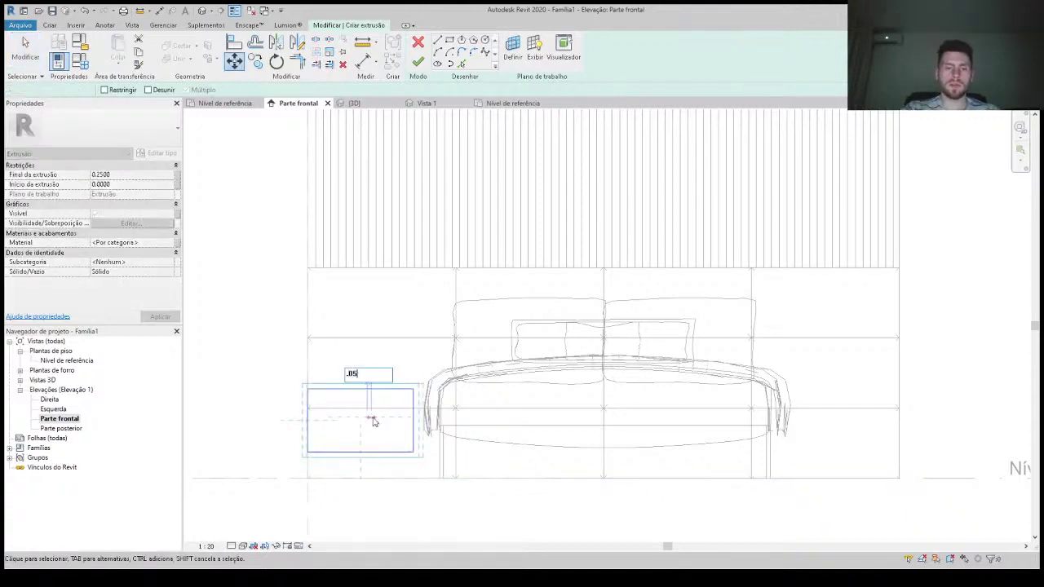
key(Return)
scroll(354, 419, up, 1)
scroll(328, 415, up, 1)
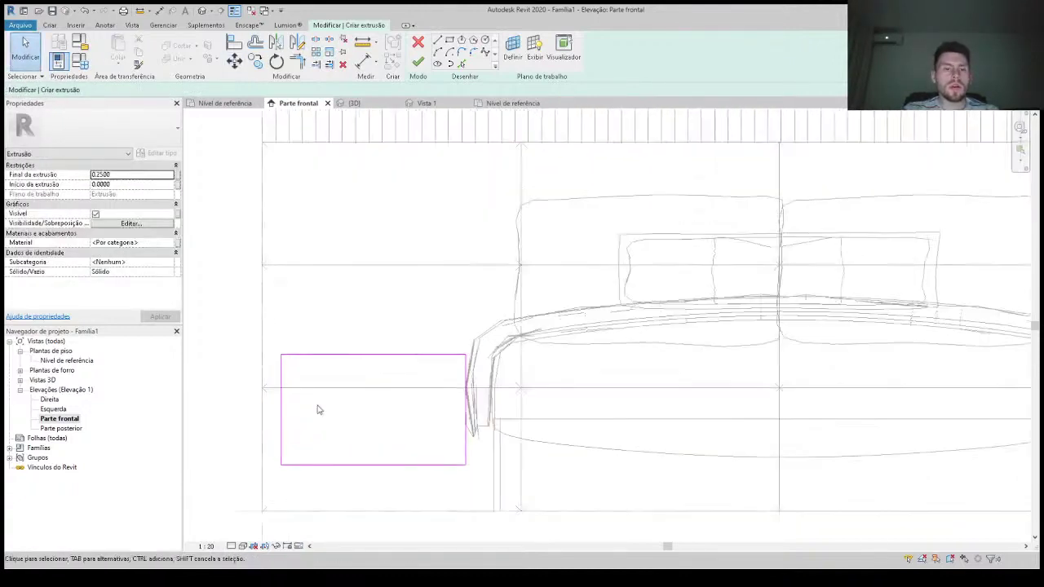
Step: Offset the rectangle 0.018 inward to form the frame and finish the extrusion
click(256, 45)
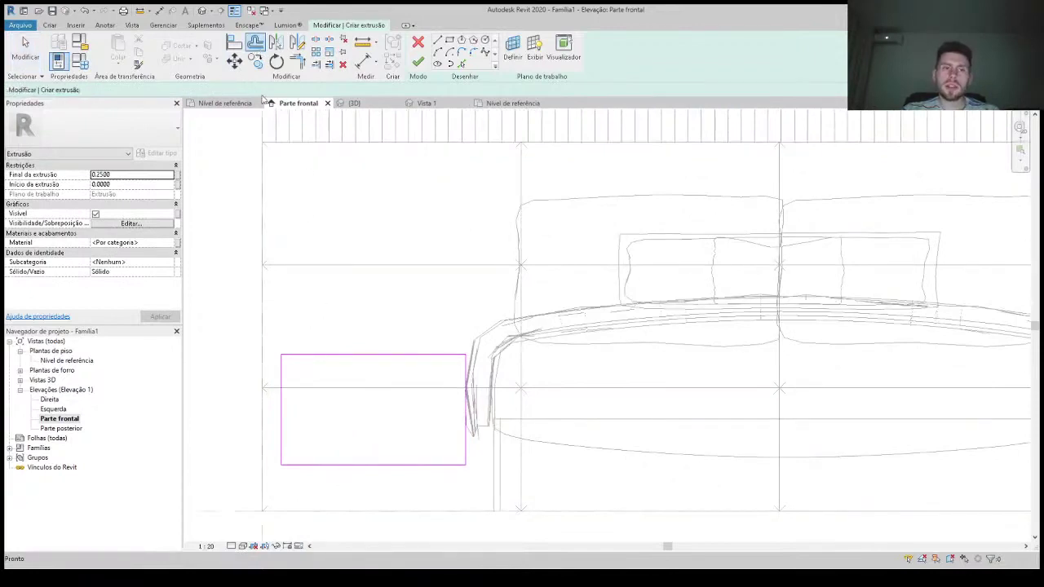
key(Tab)
click(397, 361)
click(421, 65)
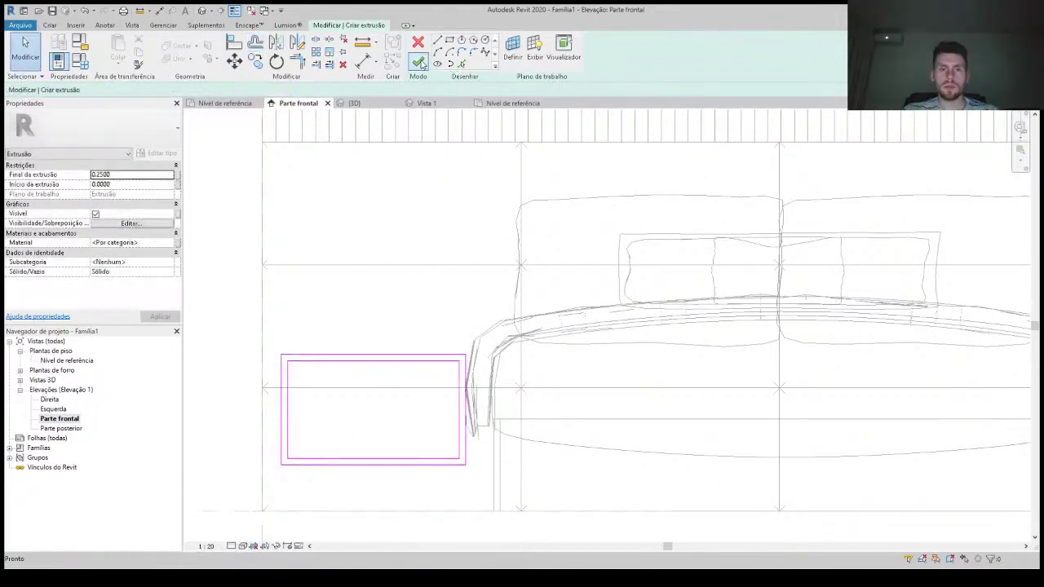
click(419, 63)
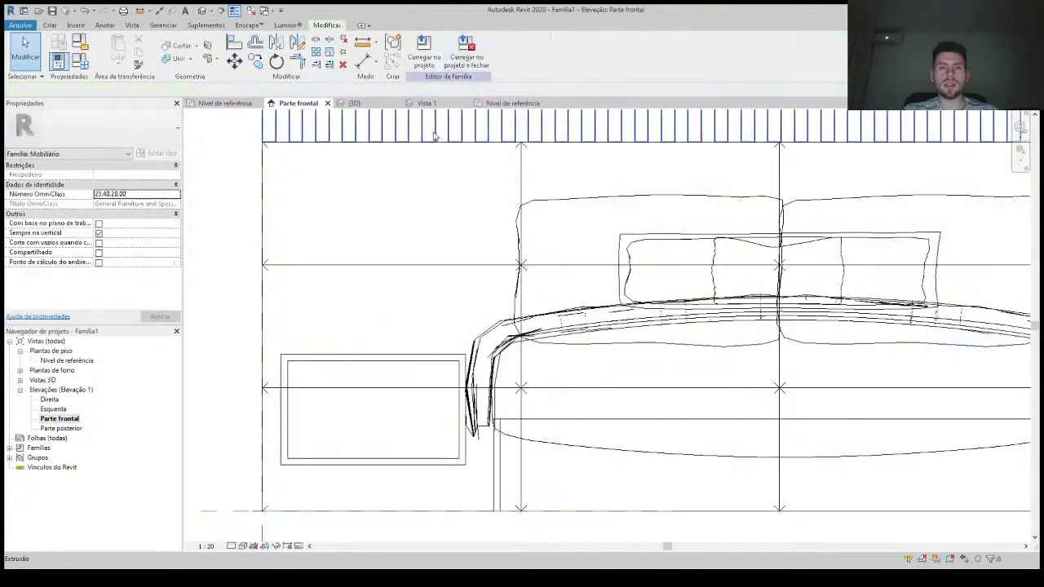
Step: Reopen the nightstand sketch and draw a line across its middle
double_click(434, 368)
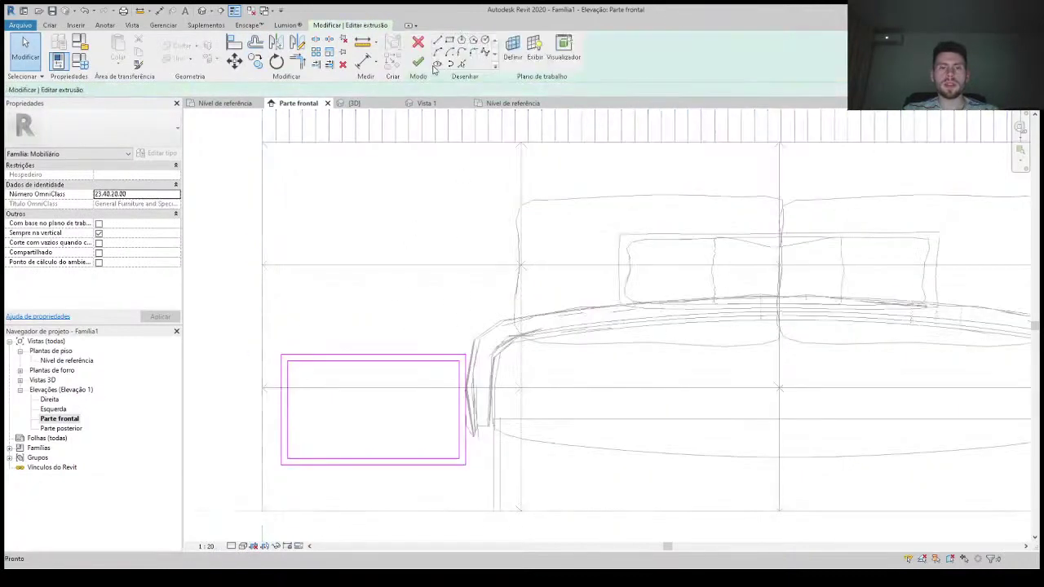
click(456, 407)
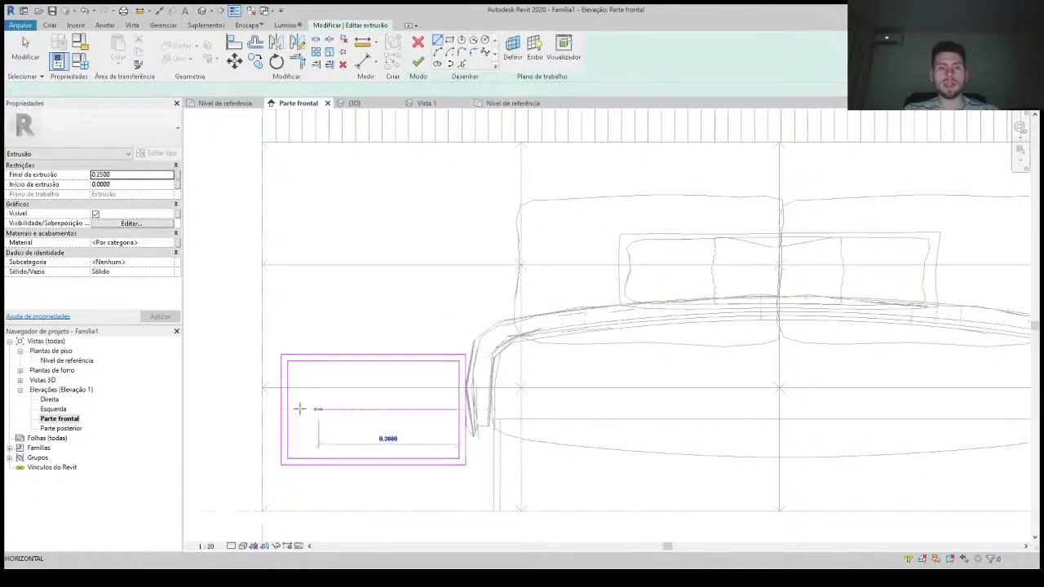
click(288, 408)
key(Escape)
key(Escape)
scroll(357, 429, up, 2)
scroll(397, 383, up, 2)
scroll(397, 384, up, 1)
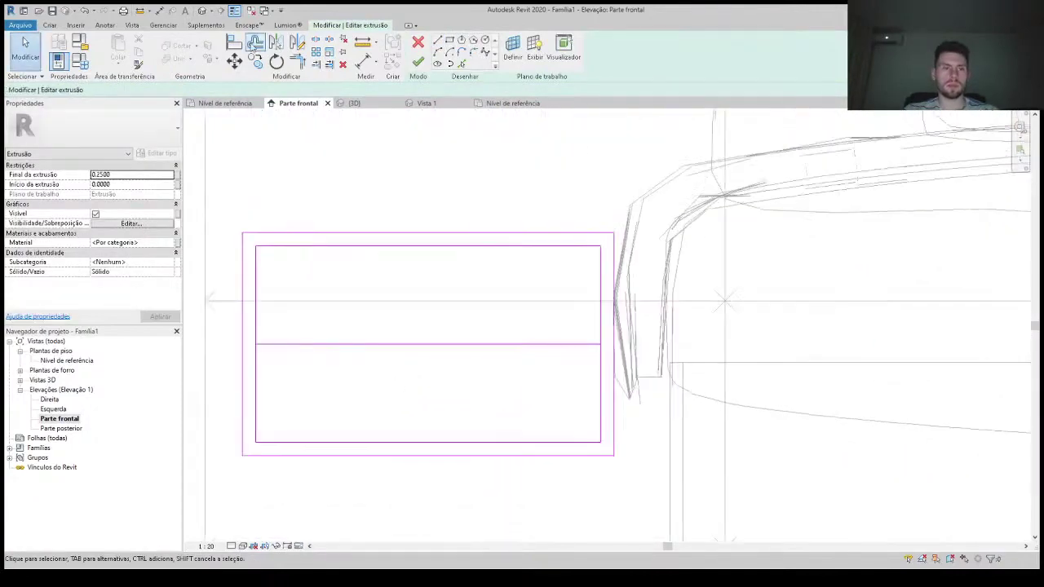
Step: Offset the middle line 0.009 up and down, then delete the original
key(o)
key(f)
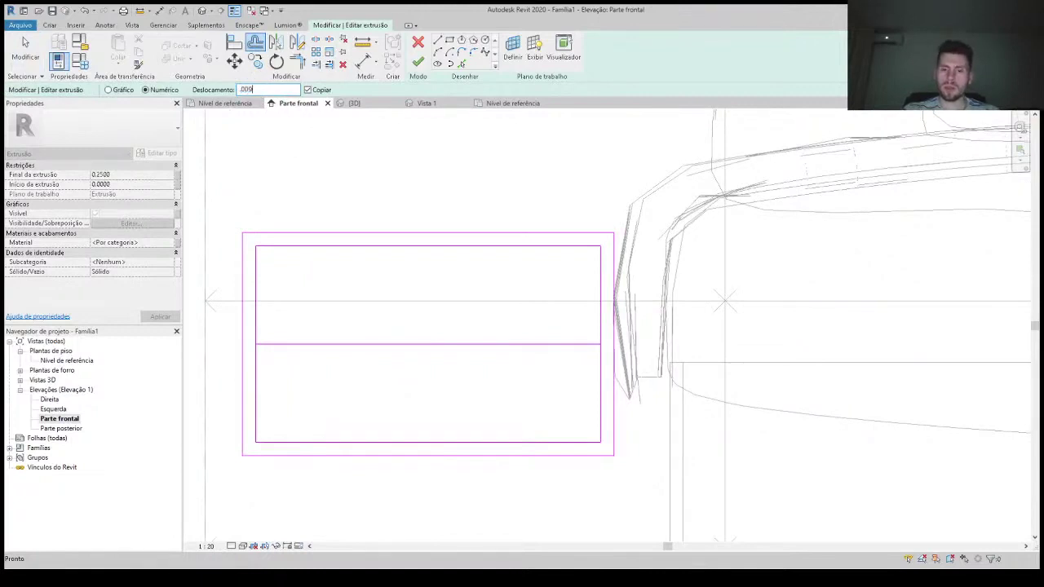
click(349, 347)
click(363, 342)
scroll(367, 345, up, 2)
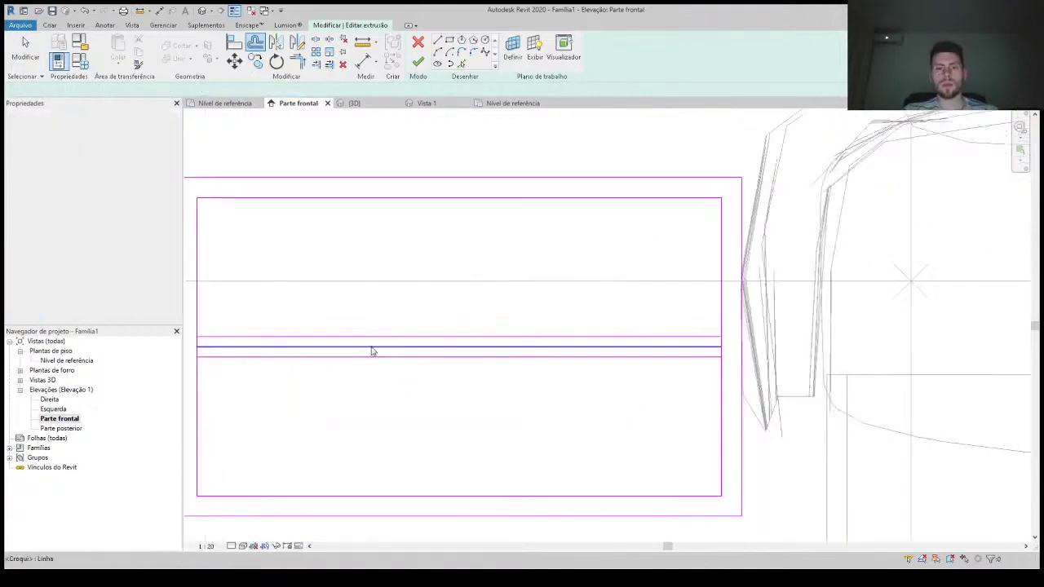
key(Escape)
key(Escape)
click(373, 348)
key(Delete)
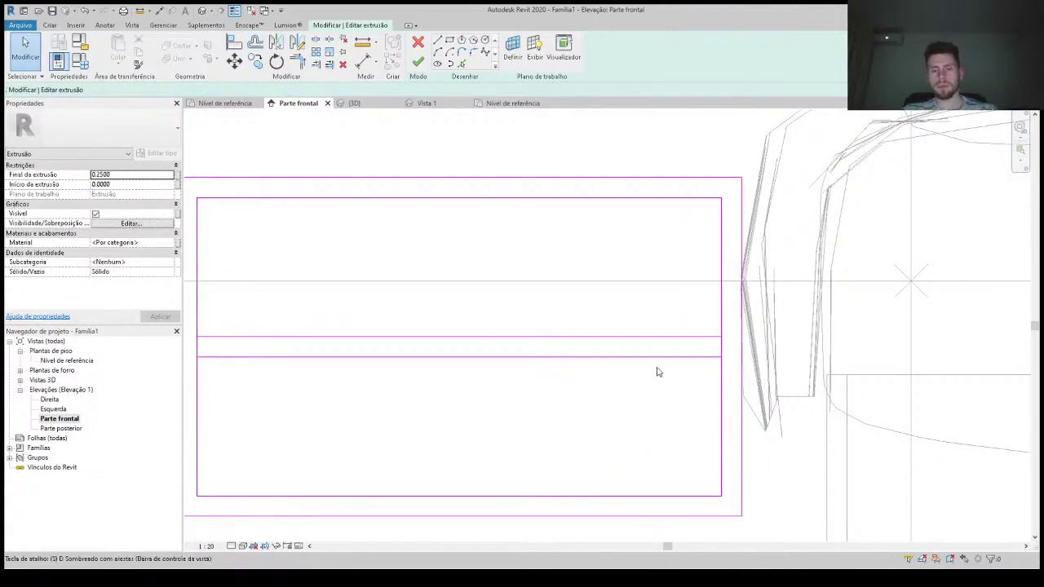
Step: Split the inner frame edges into two drawer openings and finish the sketch
click(721, 343)
middle_drag(193, 351, 300, 348)
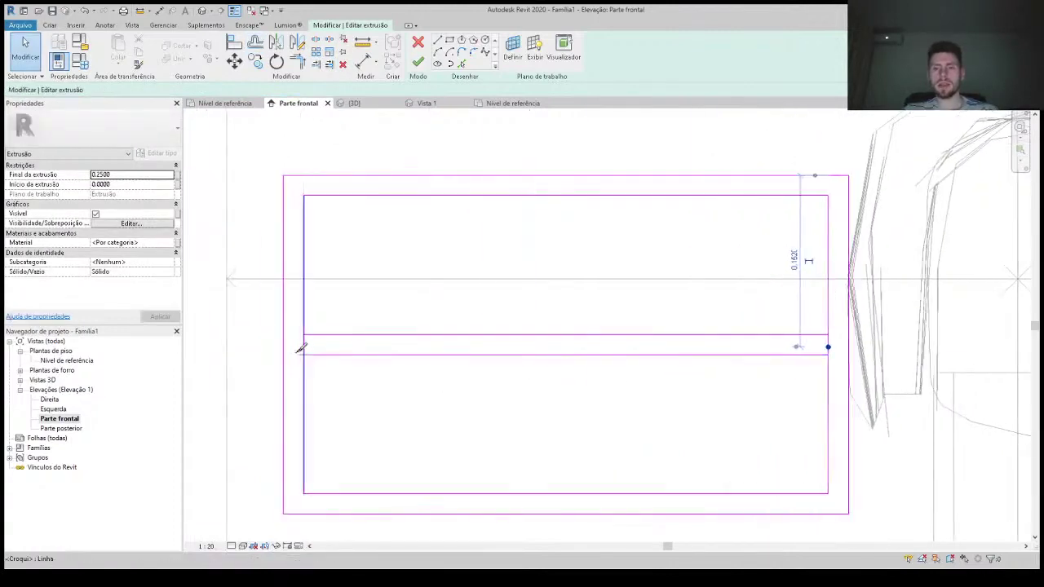
click(310, 342)
key(Escape)
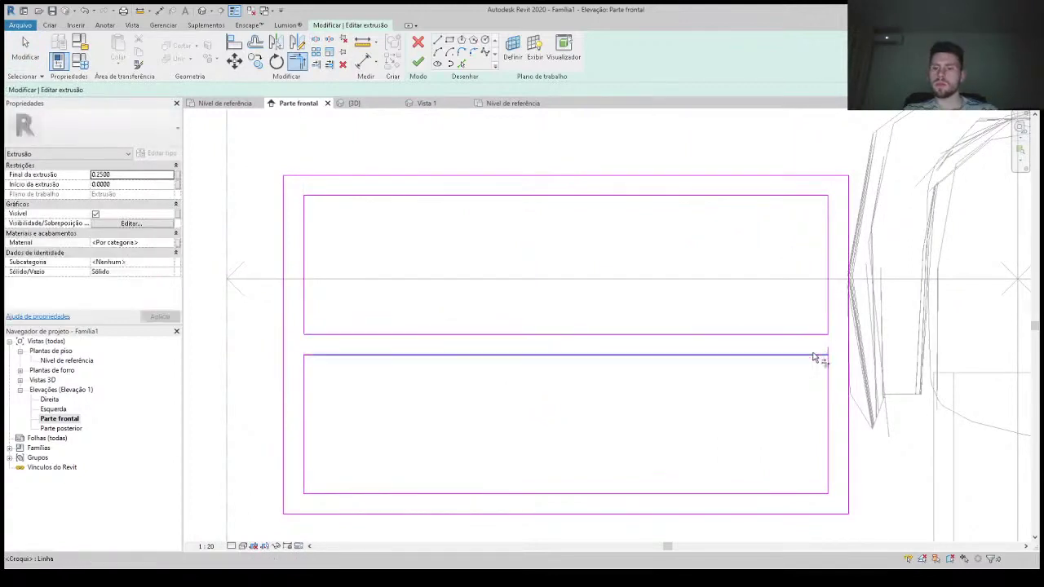
scroll(482, 280, down, 2)
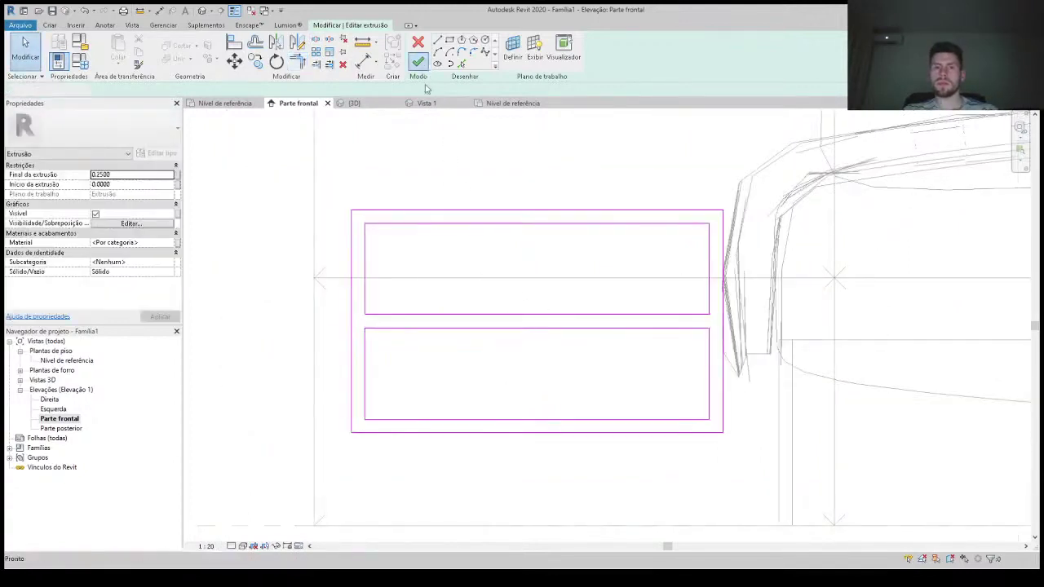
click(417, 61)
Step: Deepen the nightstand by setting its extrusion end to 0.4 in the 3D view
key(ctrl+Tab)
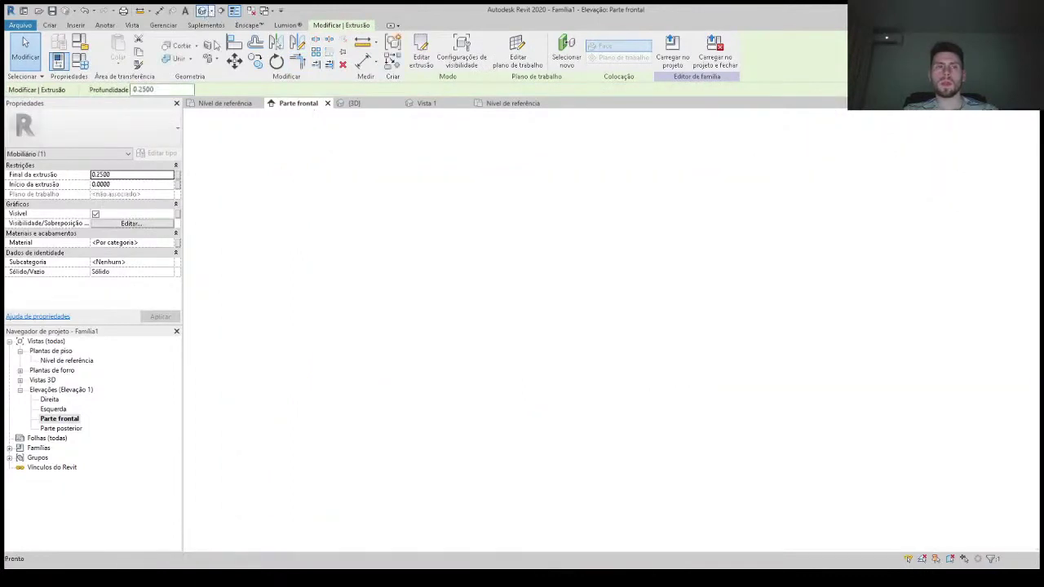
click(445, 395)
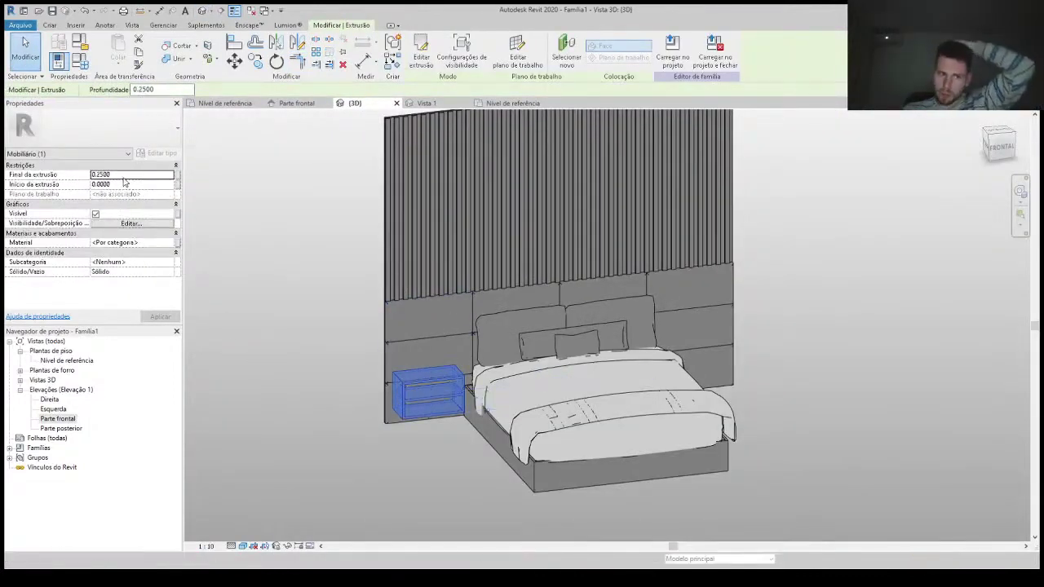
click(124, 177)
text(0.4000)
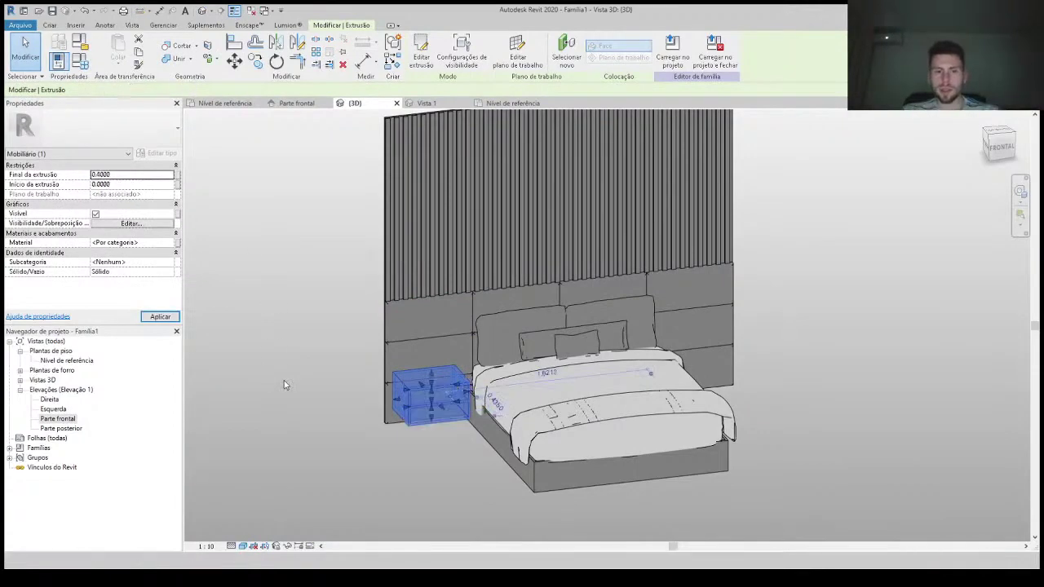
click(284, 380)
Step: Check the deeper nightstand in the reference level floor plan
double_click(81, 360)
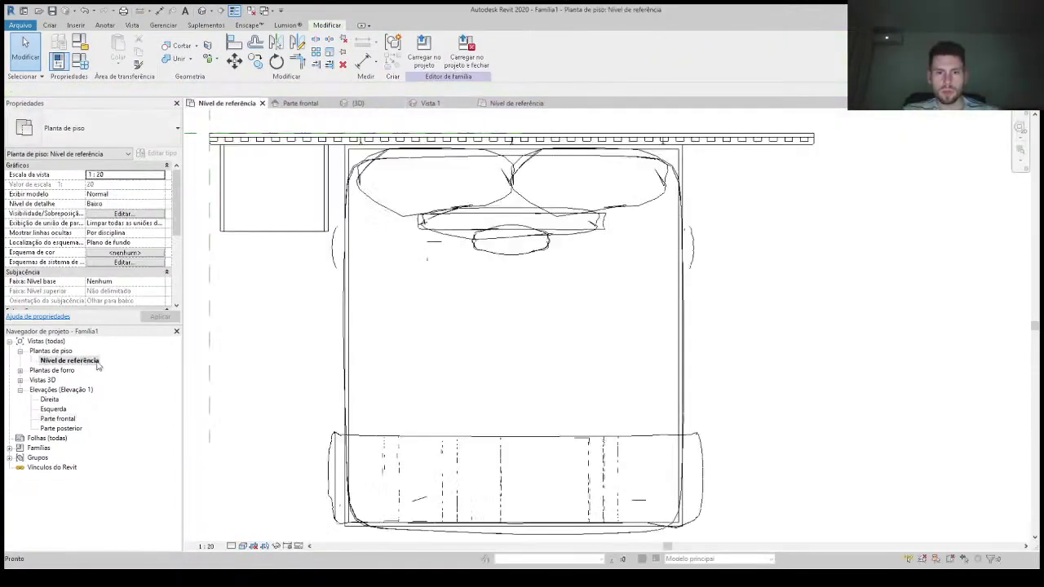
scroll(327, 331, up, 2)
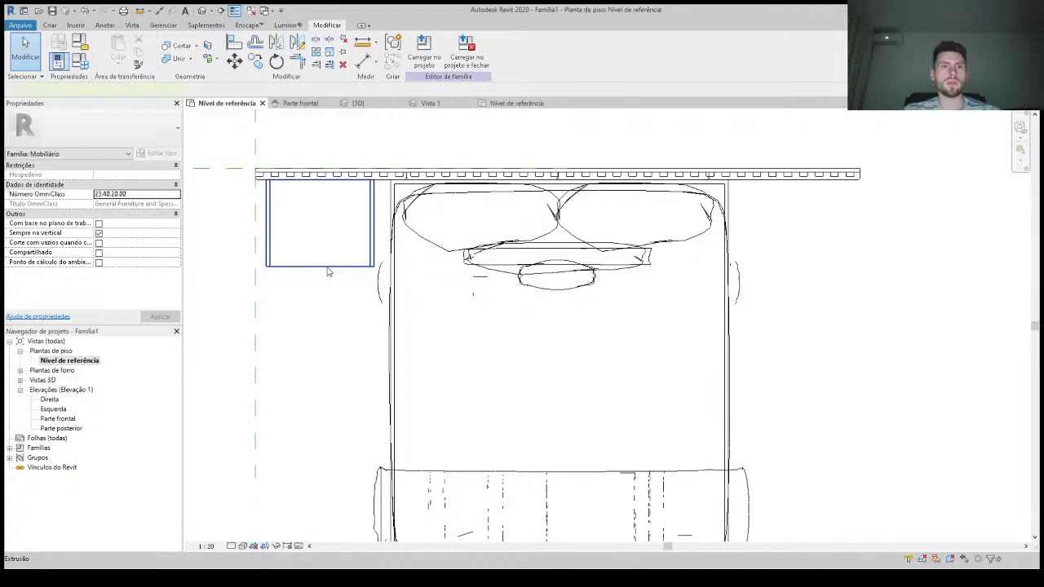
click(328, 270)
click(325, 293)
Step: Review the nightstand in 3D, then centre it in the Parte frontal elevation
click(202, 11)
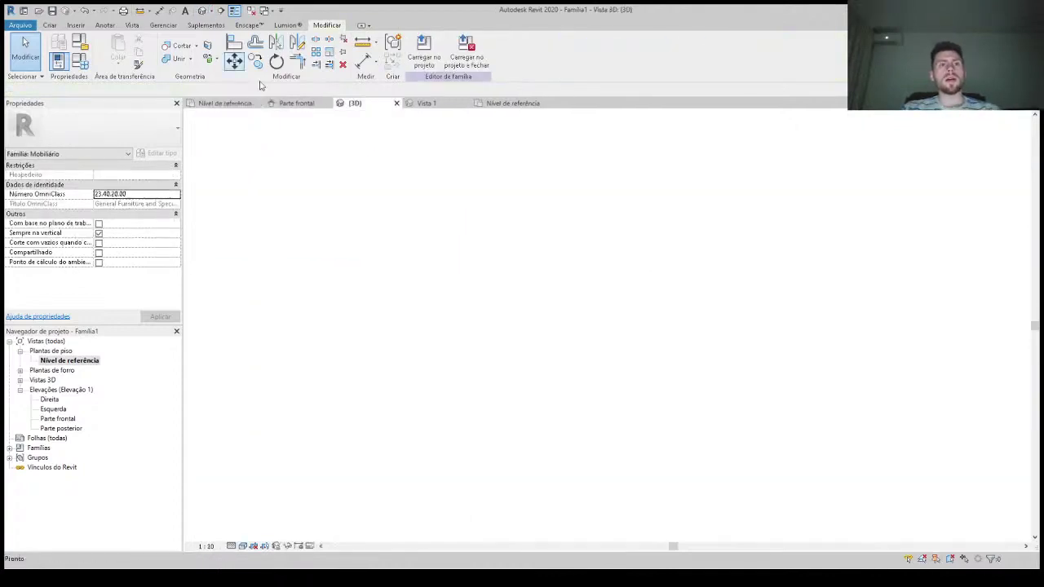
mouse_move(362, 345)
shift+middle_down()
mouse_move(330, 317)
mouse_move(368, 326)
mouse_move(386, 380)
shift+middle_up()
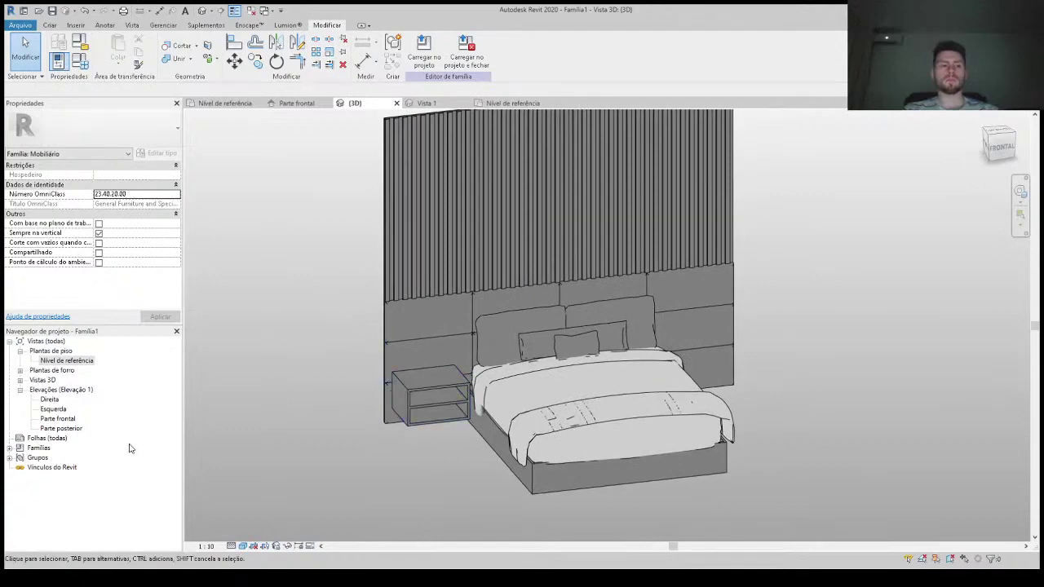
double_click(69, 420)
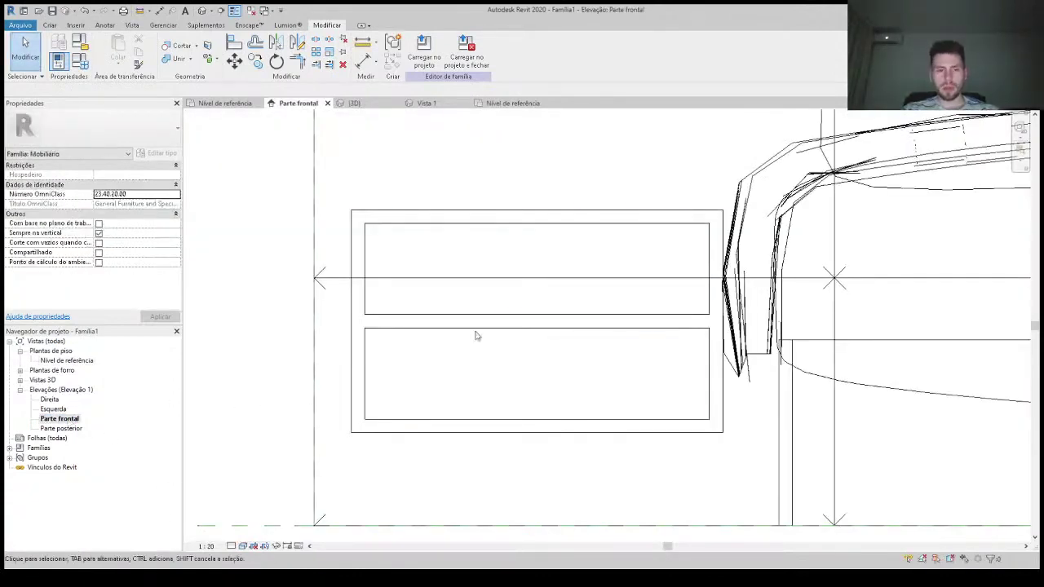
middle_drag(476, 335, 430, 343)
Step: Extrude the upper and lower drawer-front rectangles as a new form on the nightstand
click(50, 25)
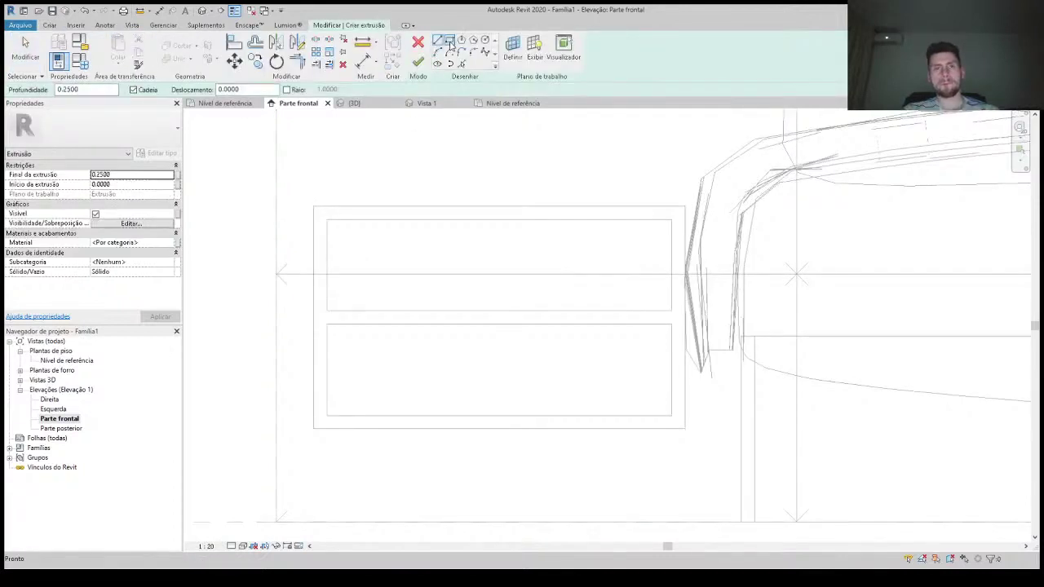
click(327, 218)
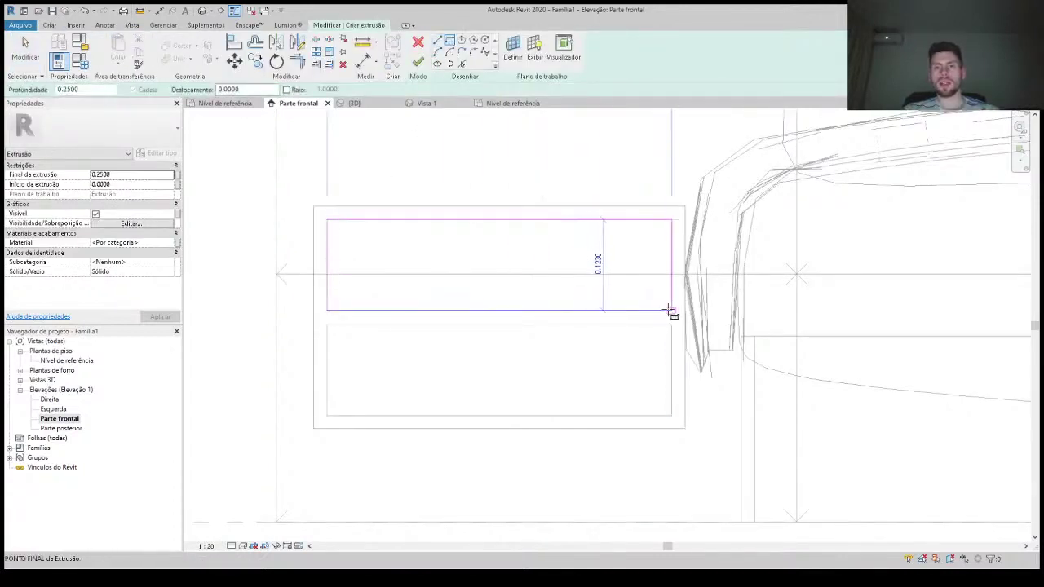
click(671, 310)
click(327, 324)
click(672, 416)
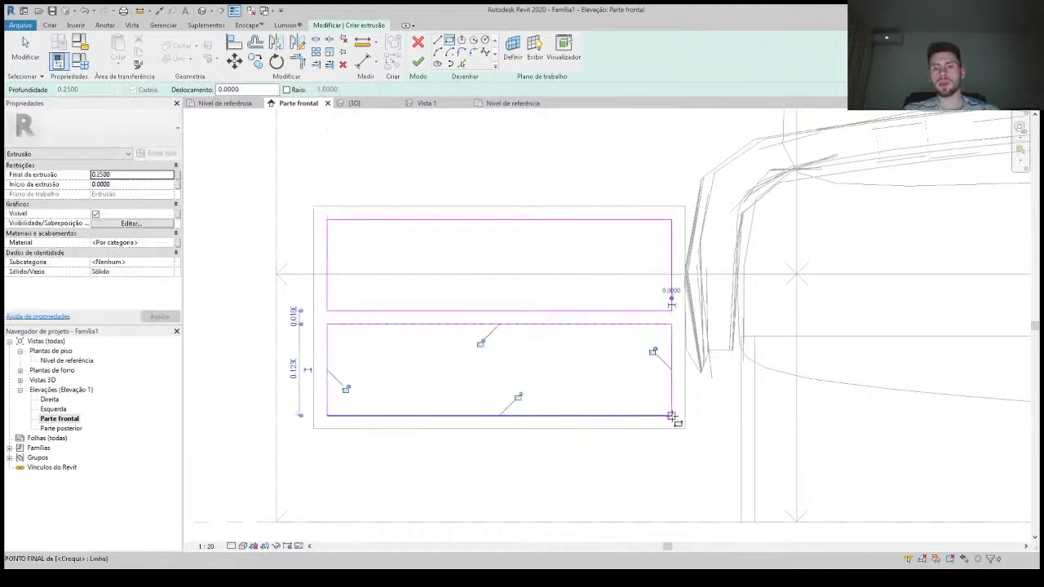
key(Escape)
key(Escape)
click(418, 62)
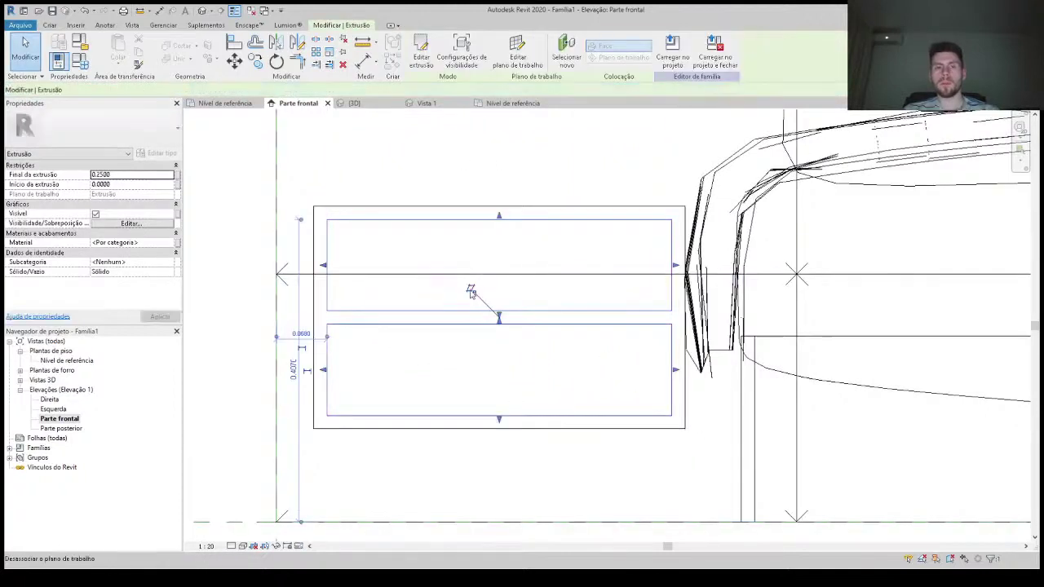
Step: Set the drawer-front extrusion end to 0.006 in the 3D view
click(354, 103)
key(Escape)
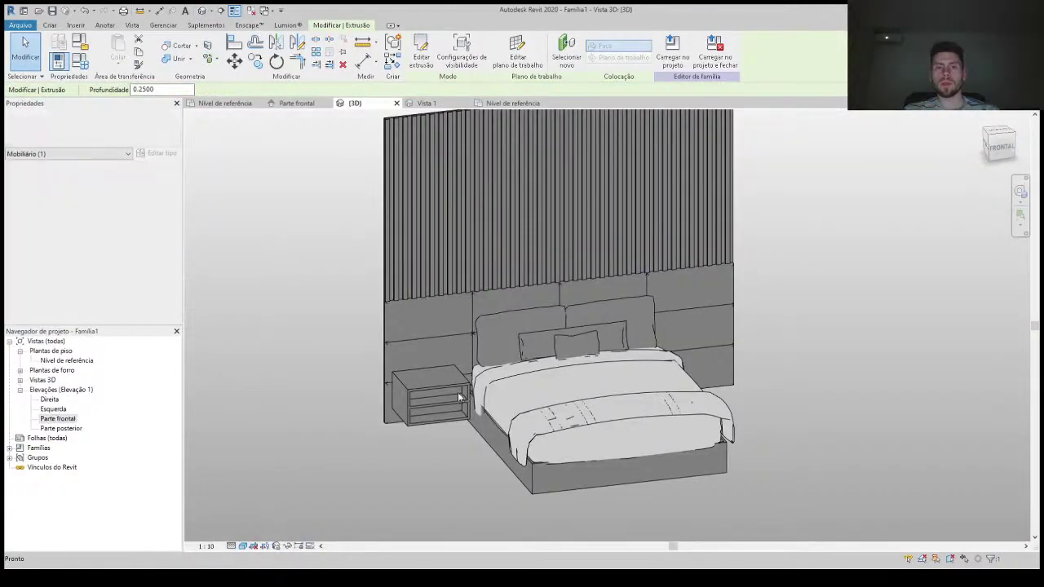
click(458, 397)
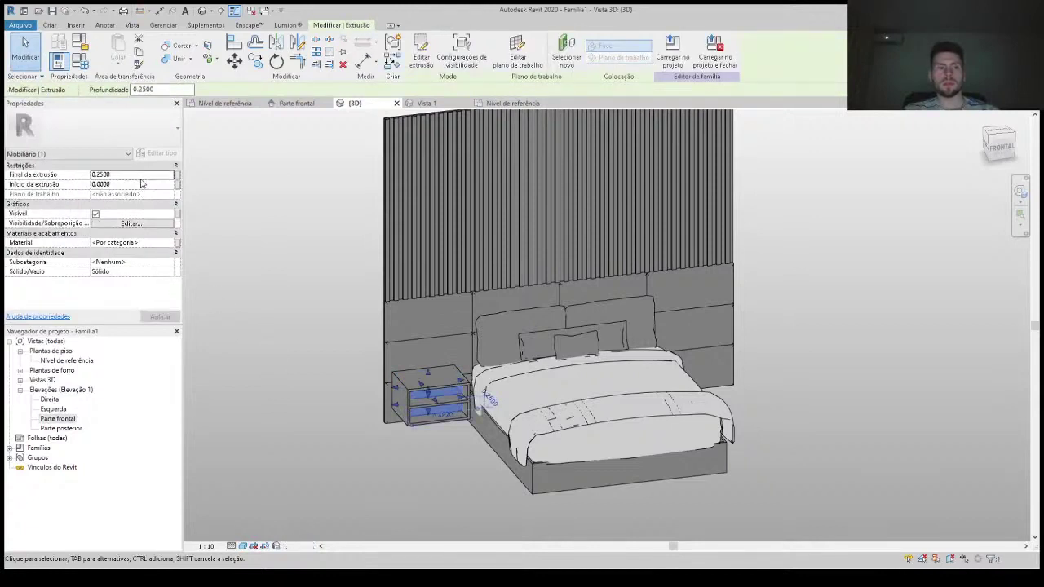
click(142, 179)
text(0.0060)
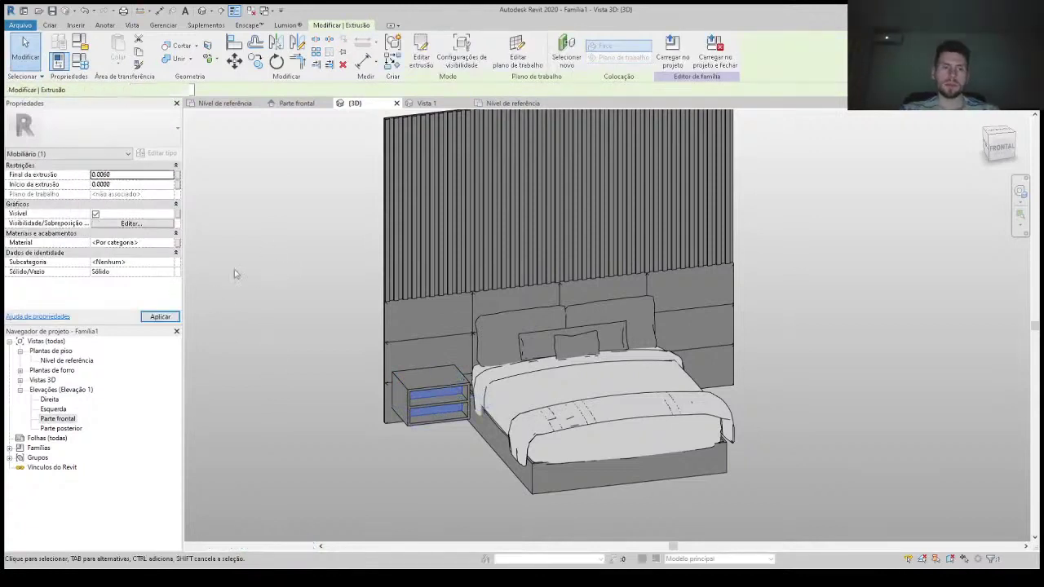
click(285, 299)
Step: In the Esquerda elevation, drag the drawer fronts onto the nightstand's front face
double_click(53, 408)
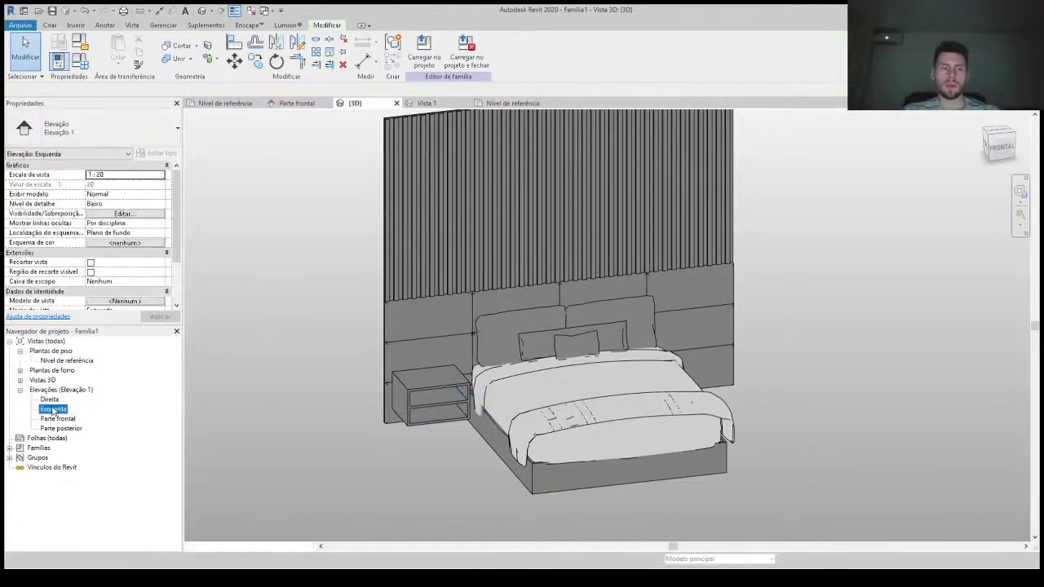
scroll(539, 427, up, 4)
scroll(539, 427, up, 3)
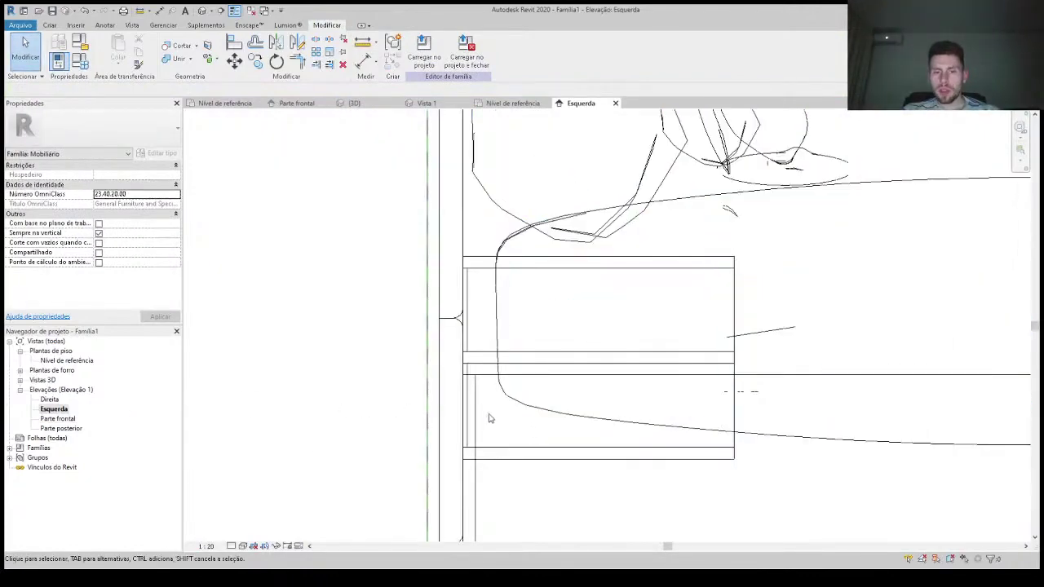
click(466, 359)
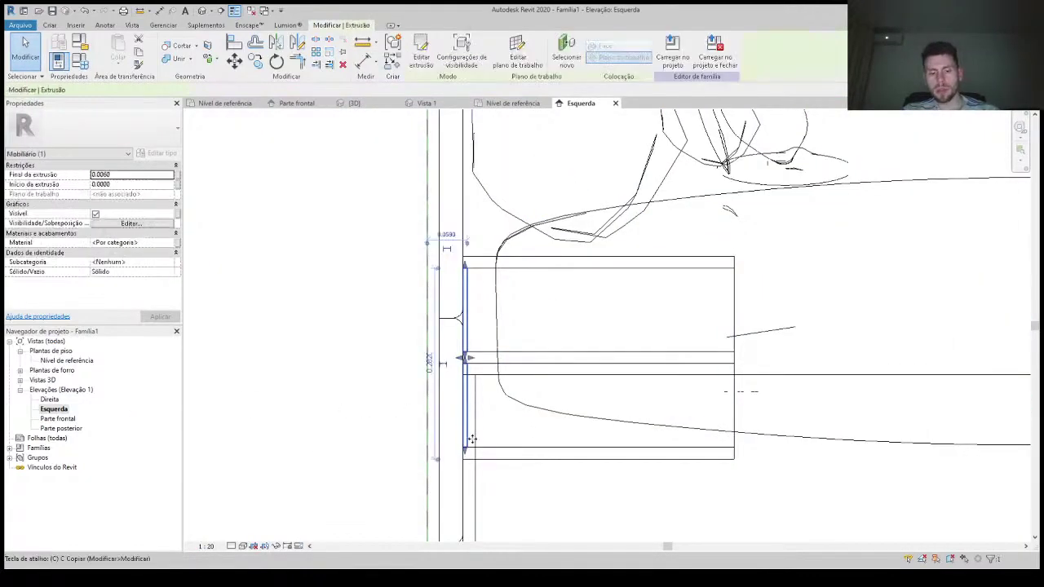
drag(478, 450, 667, 451)
click(729, 451)
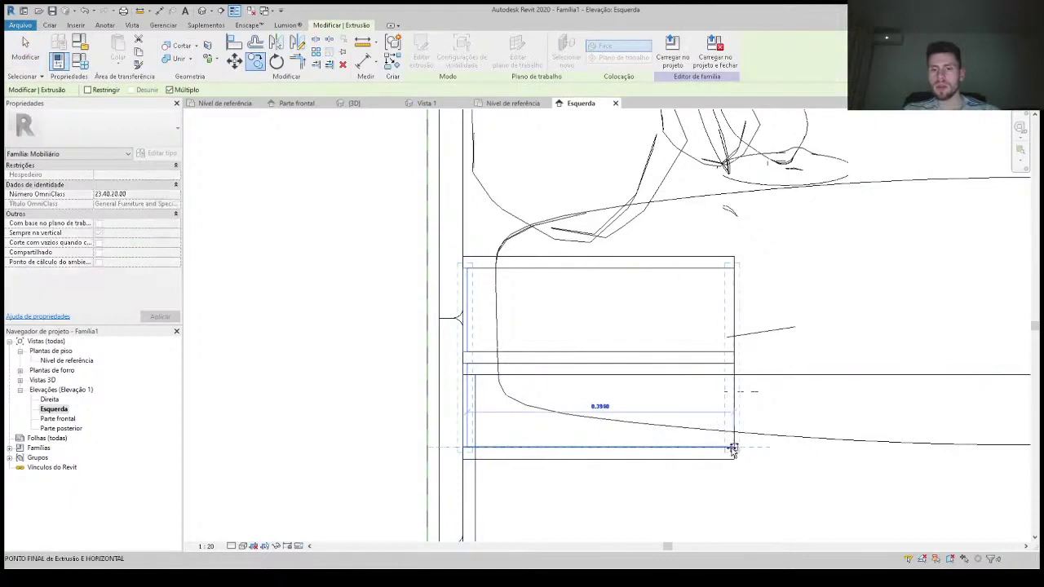
Step: Thicken the drawer fronts to an extrusion end of 0.0125
click(128, 173)
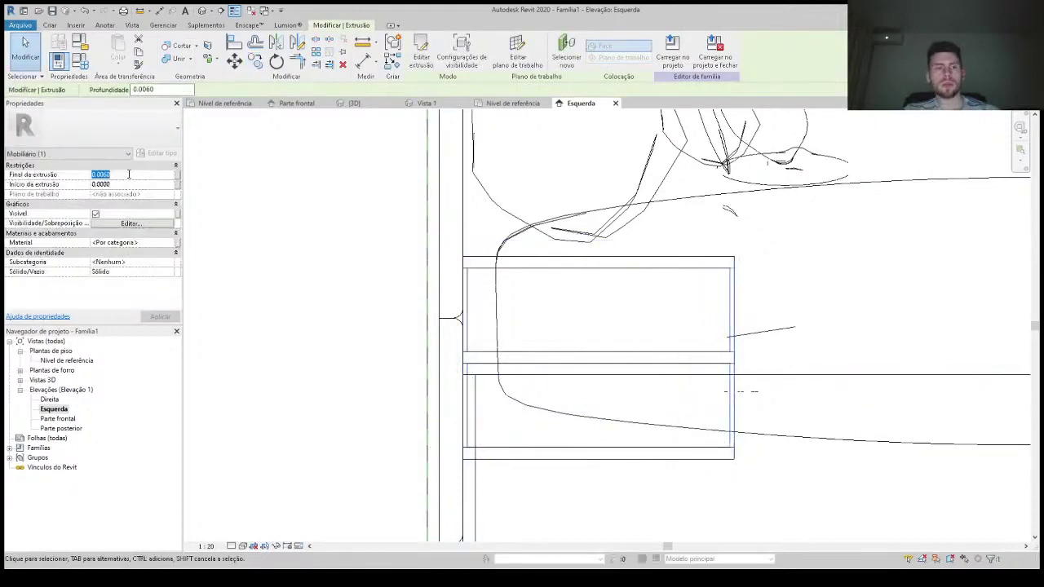
text(0.0125)
key(Return)
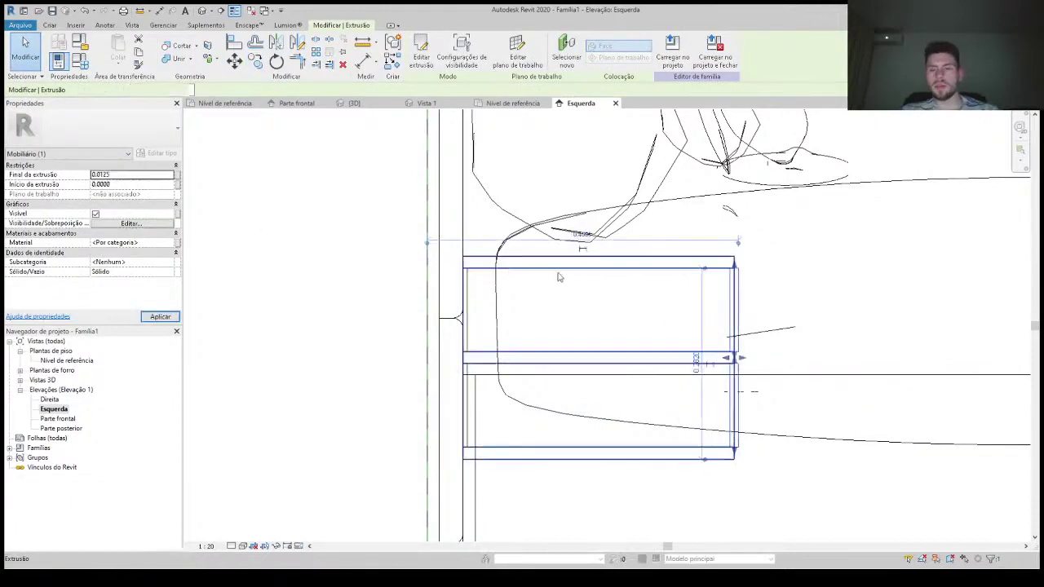
key(Escape)
scroll(732, 274, up, 2)
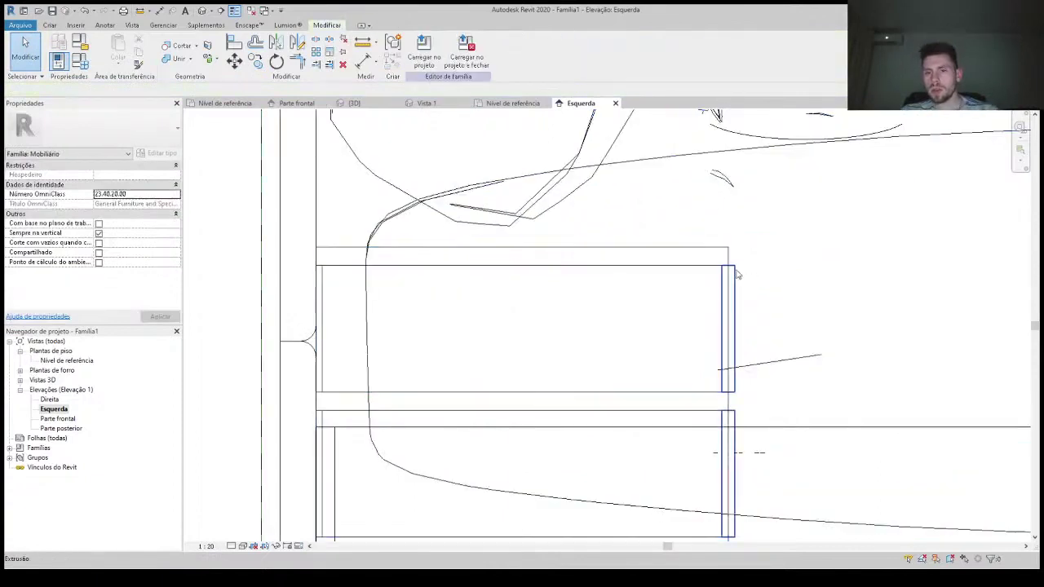
Step: Move the drawer fronts 0.005 with the MV command
click(732, 273)
scroll(731, 273, up, 2)
key(m)
key(v)
click(729, 269)
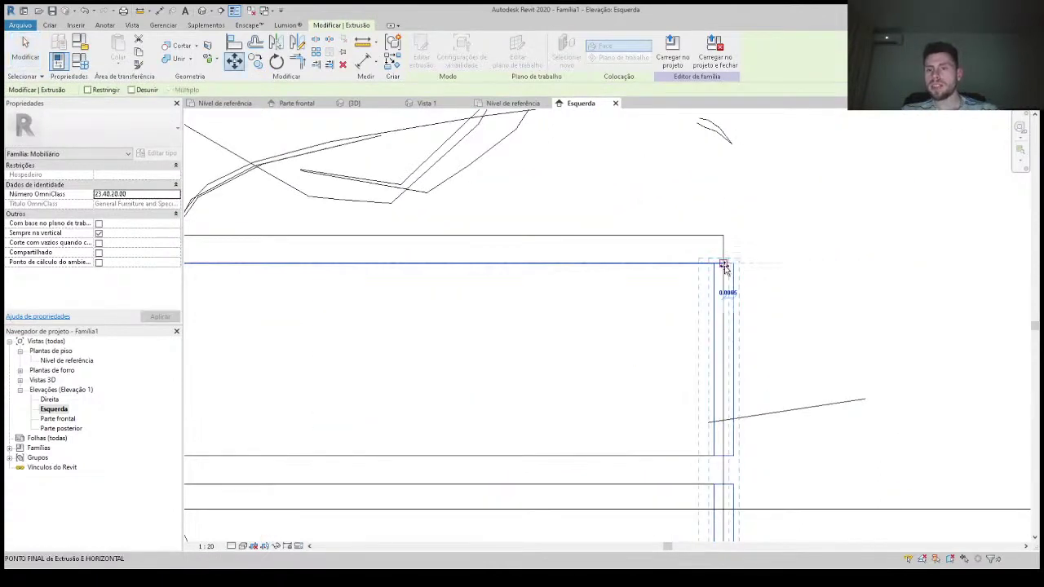
text(1)
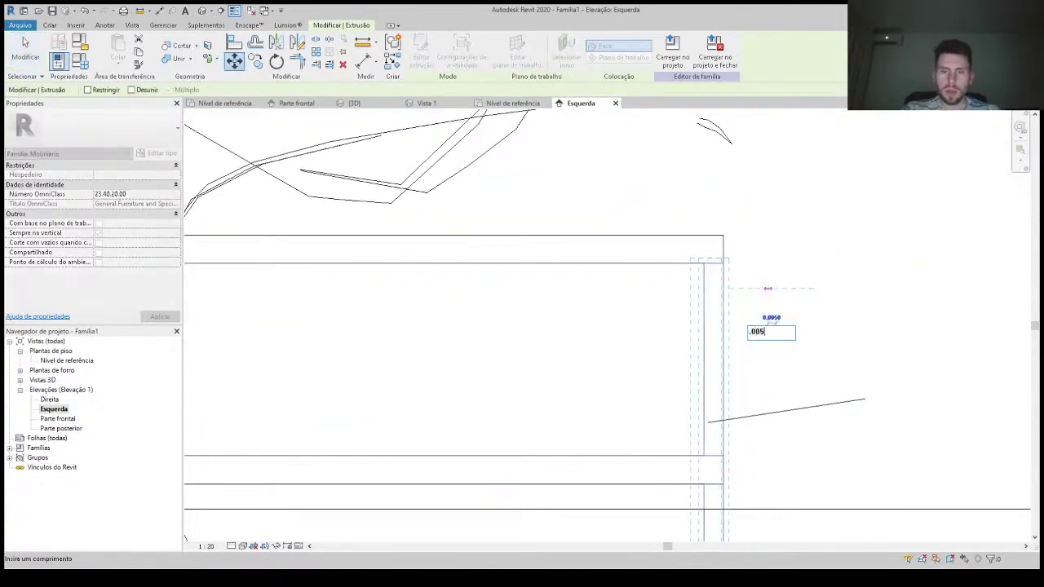
key(Return)
key(Escape)
Step: Inspect the two-drawer nightstand in 3D, then window-select it in Parte frontal
click(201, 11)
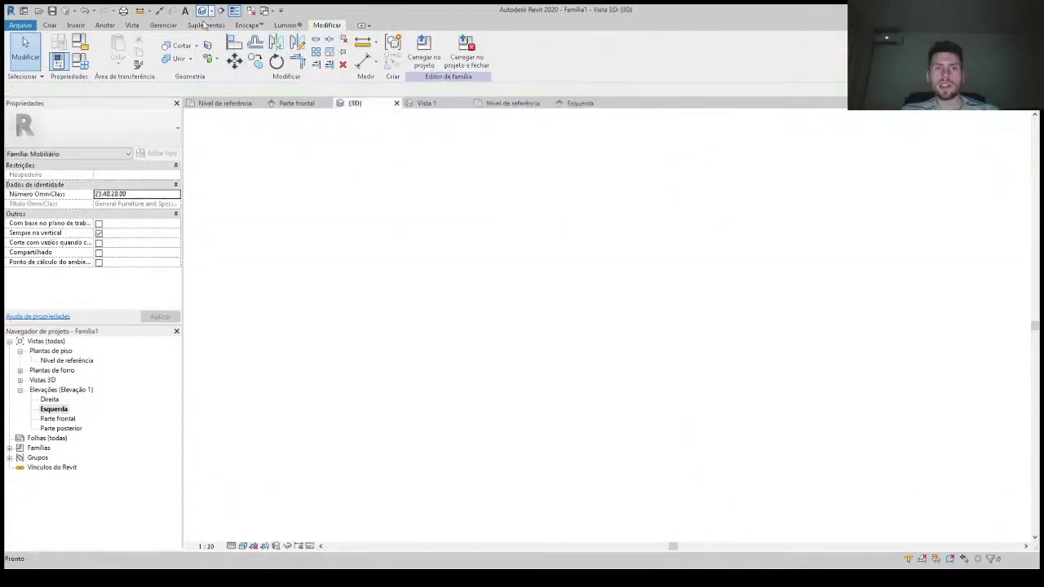
scroll(441, 441, up, 2)
scroll(455, 470, up, 1)
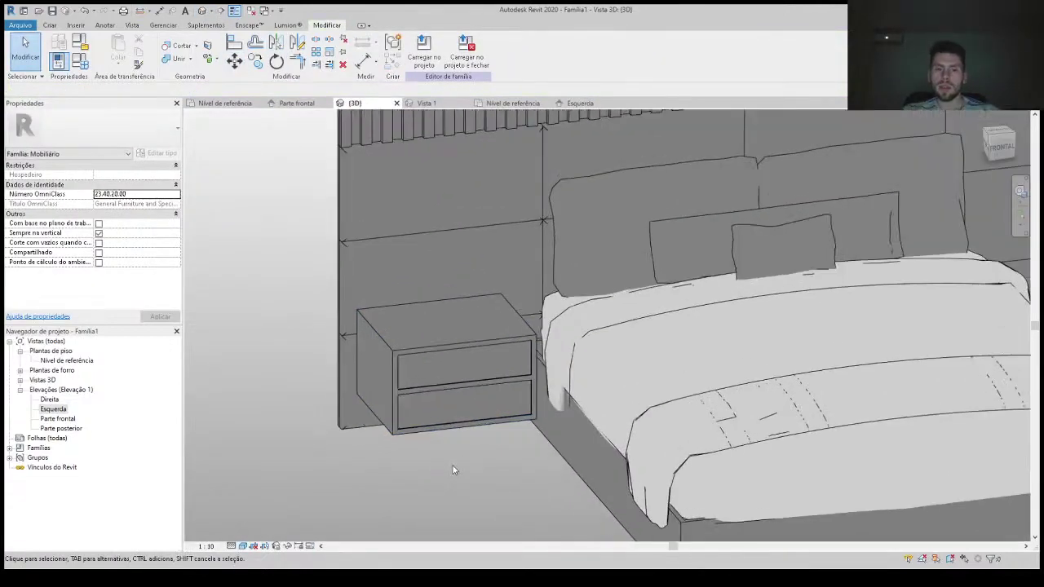
scroll(419, 459, up, 2)
scroll(418, 459, up, 1)
scroll(417, 459, down, 3)
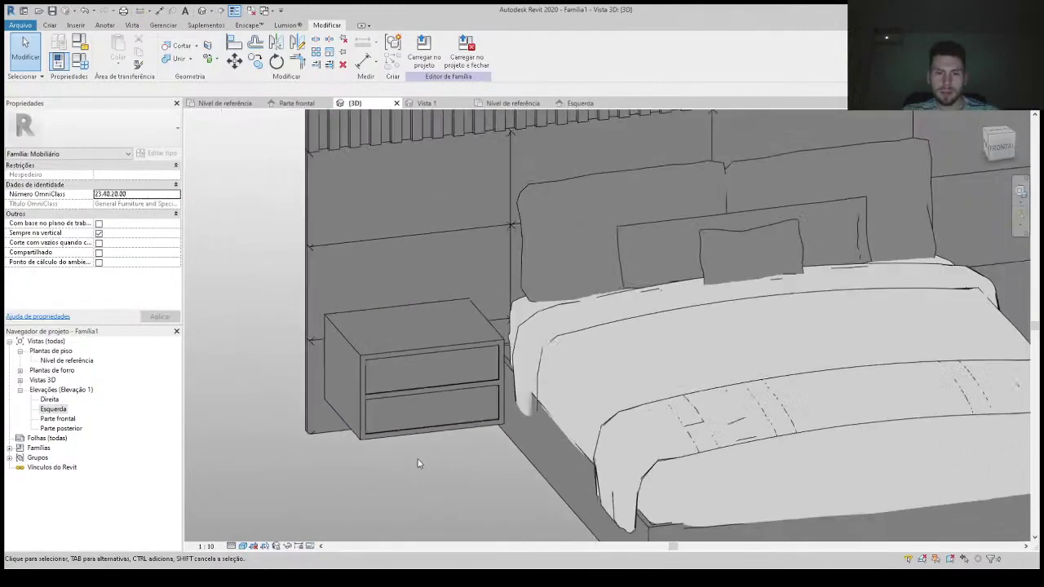
scroll(418, 463, down, 2)
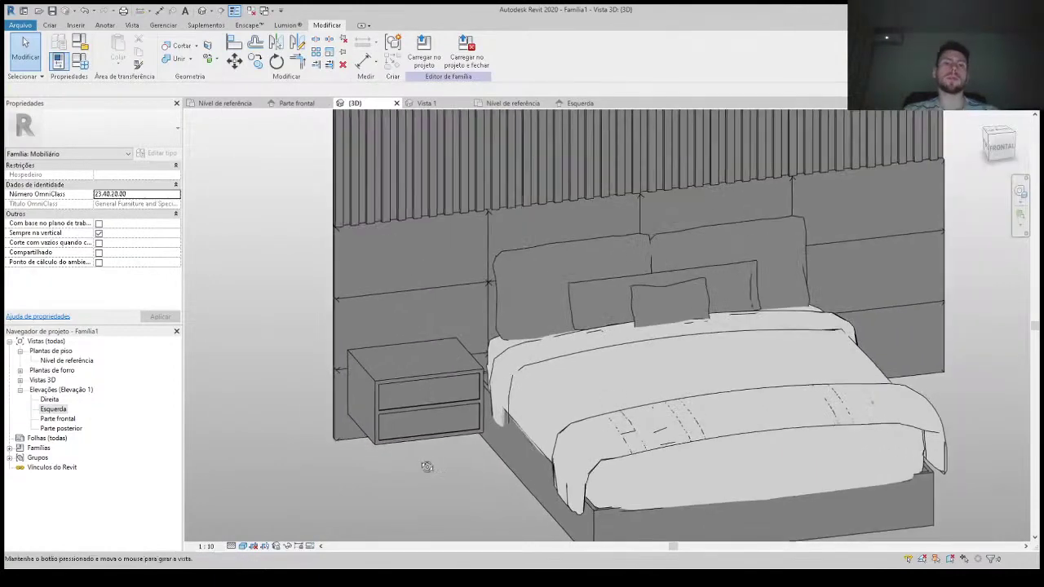
scroll(420, 463, down, 1)
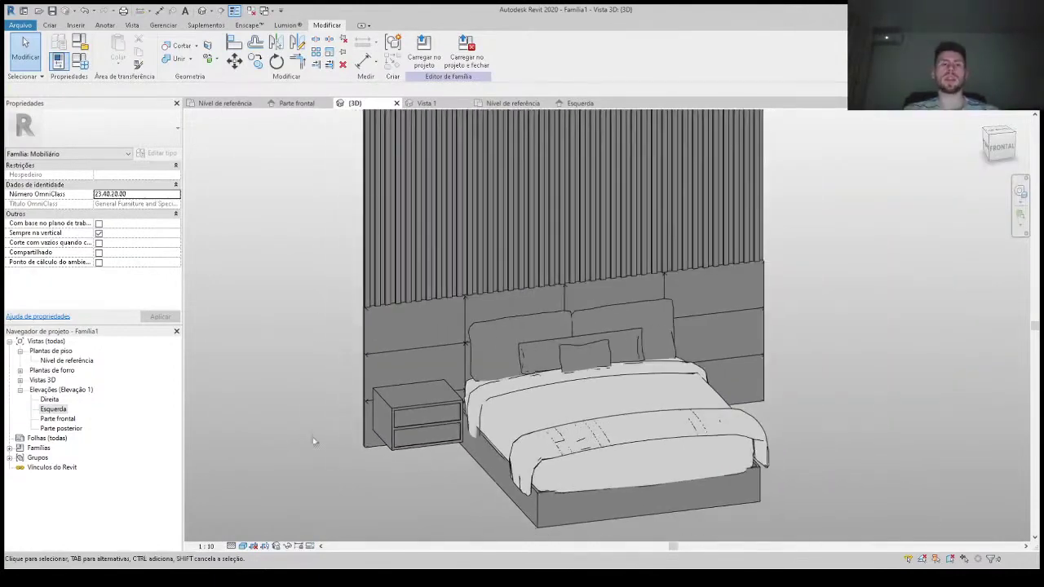
shift+middle_drag(313, 441, 294, 459)
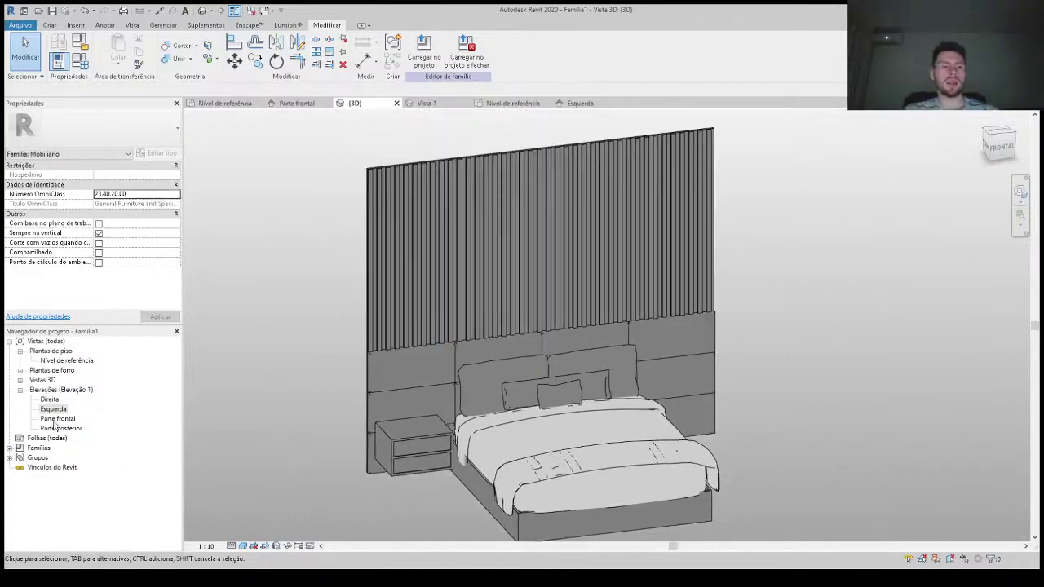
double_click(57, 418)
mouse_move(313, 256)
mouse_down()
mouse_move(447, 401)
mouse_move(575, 466)
mouse_up()
Step: Mirror a copy of the nightstand across the bed's centre to the right side
scroll(435, 430, down, 4)
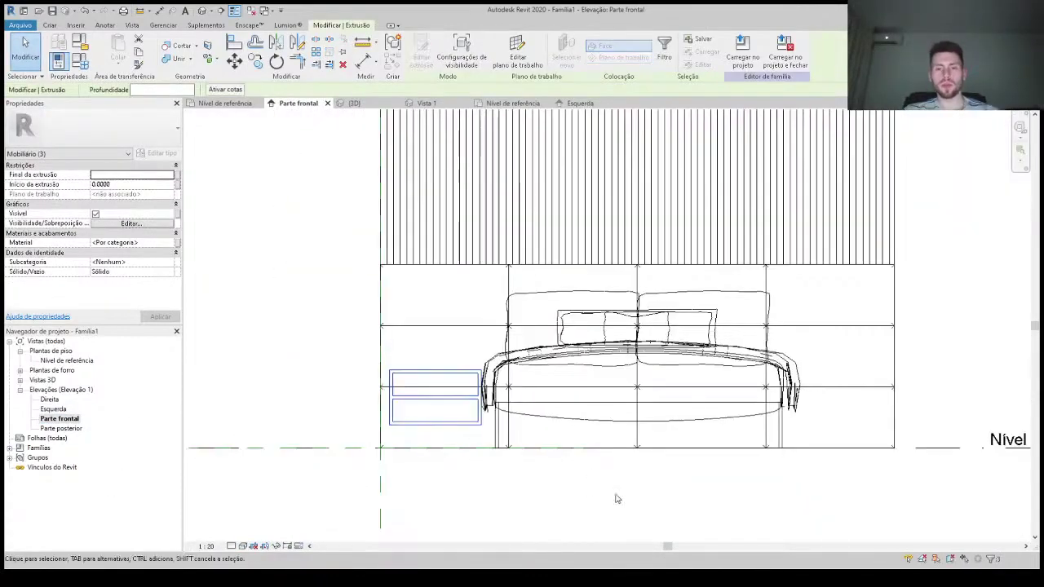
key(m)
key(m)
click(636, 449)
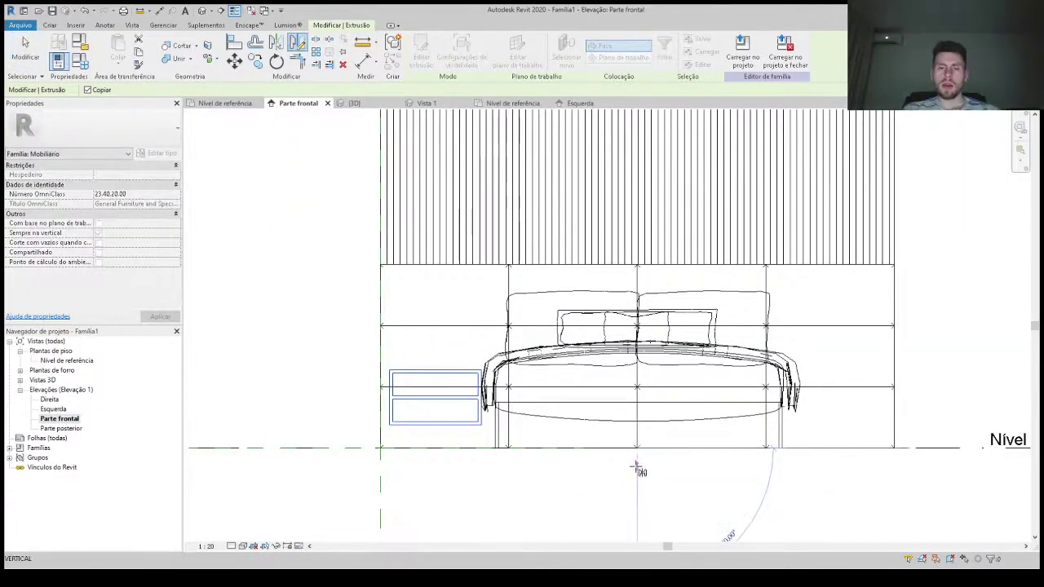
key(Escape)
click(354, 103)
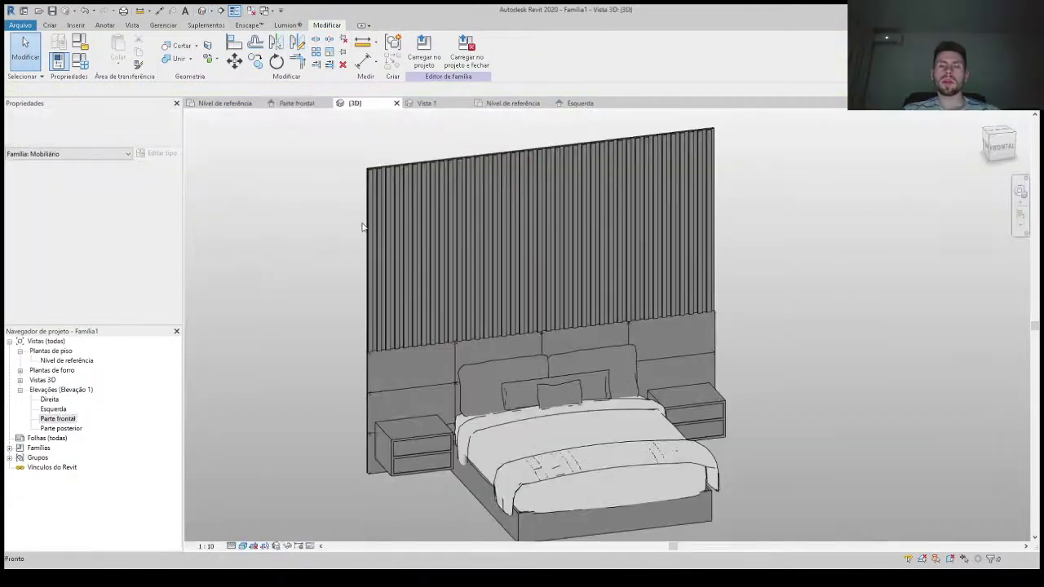
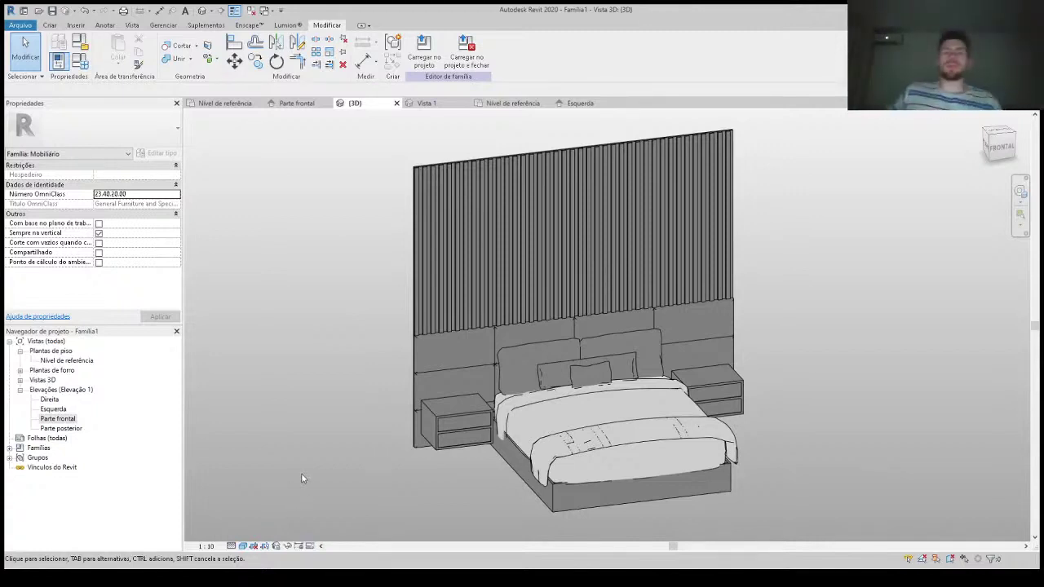
Step: In the Parte frontal elevation, select the headboard and bed solids and filter out line elements
double_click(59, 420)
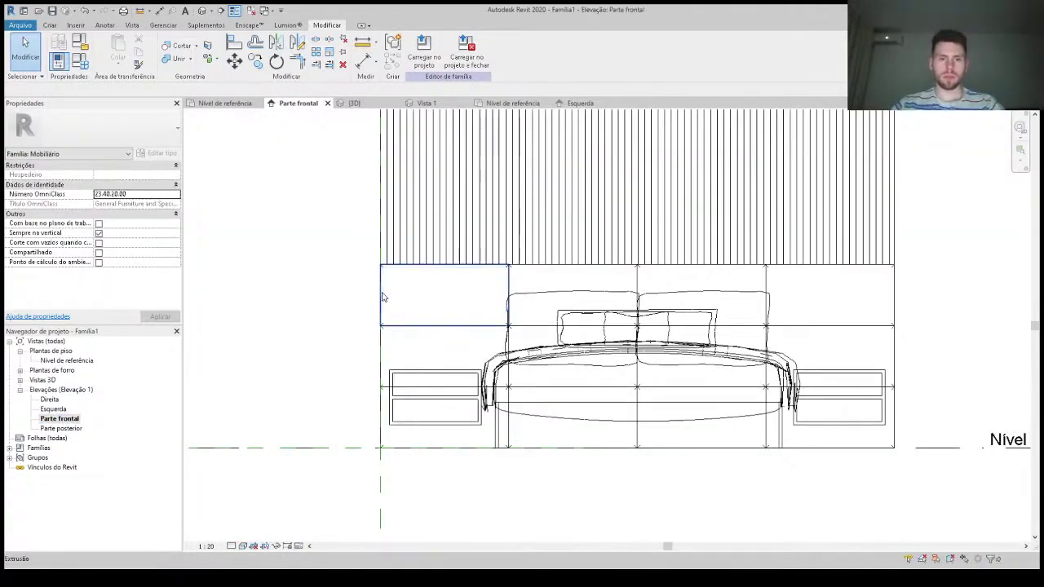
click(383, 297)
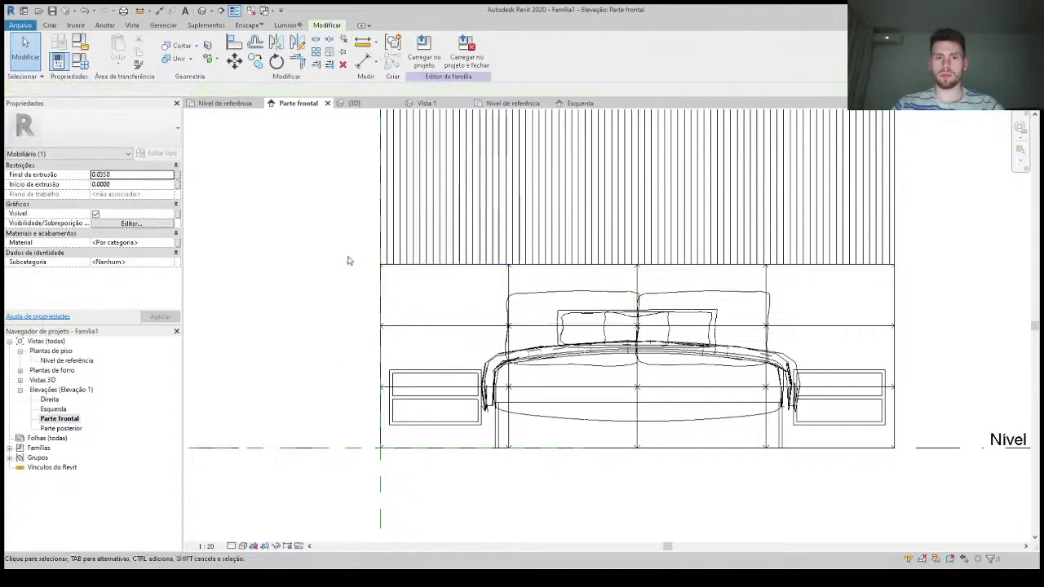
mouse_move(350, 257)
mouse_down()
mouse_move(904, 472)
mouse_move(888, 467)
mouse_up()
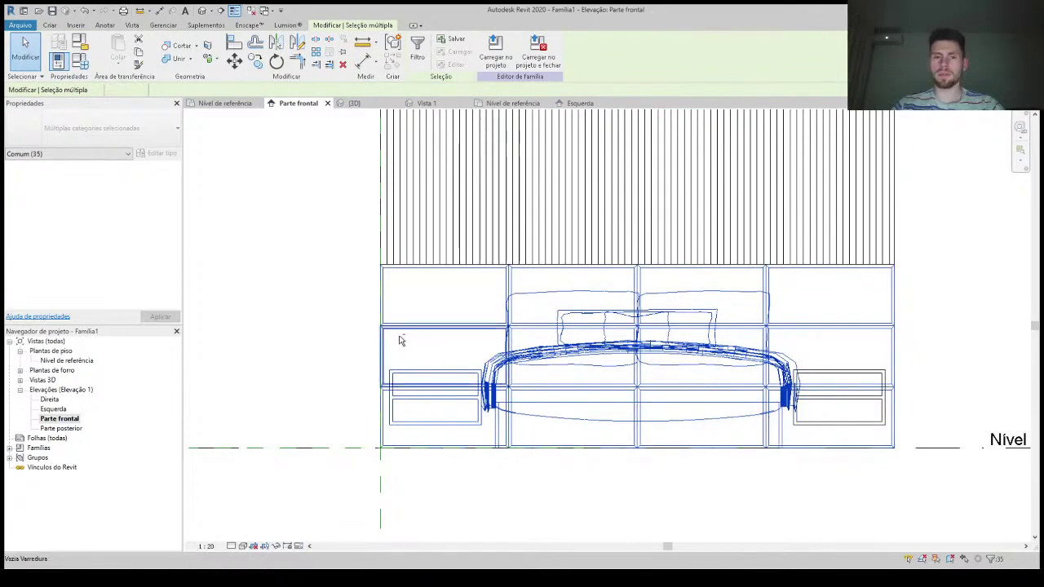
shift+drag(367, 346, 470, 427)
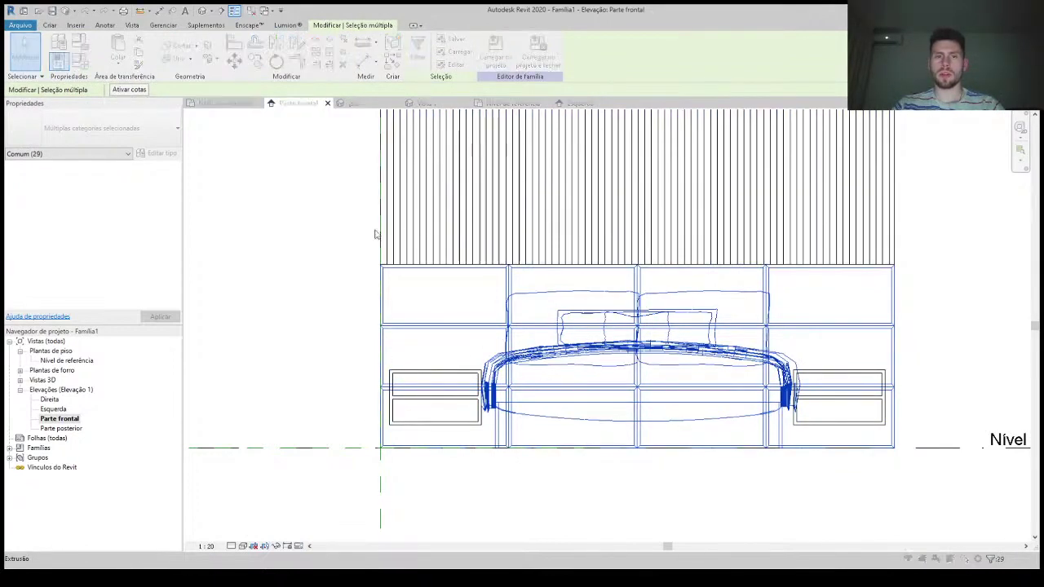
key(Up)
key(Up)
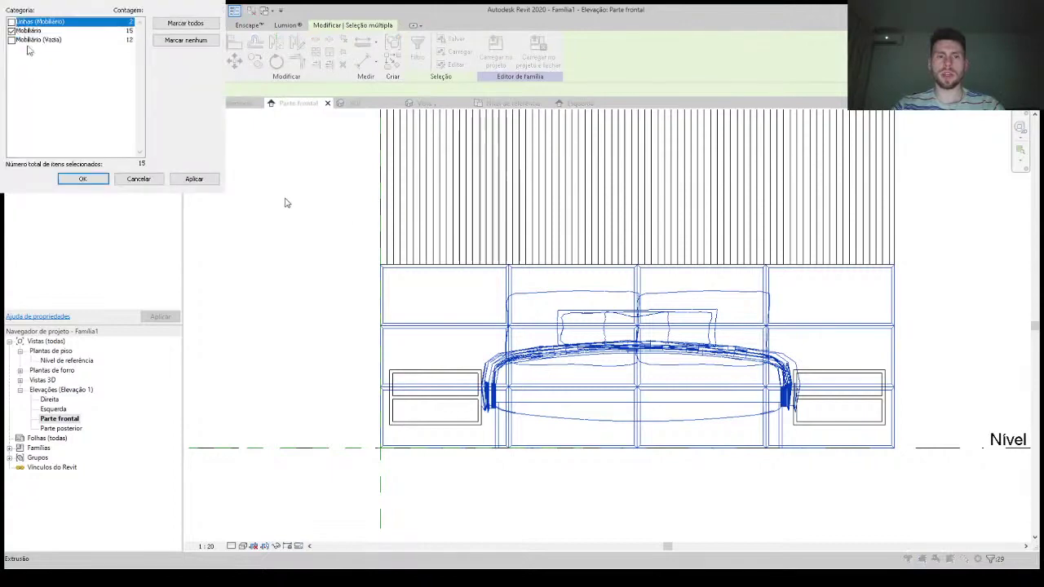
key(space)
key(Return)
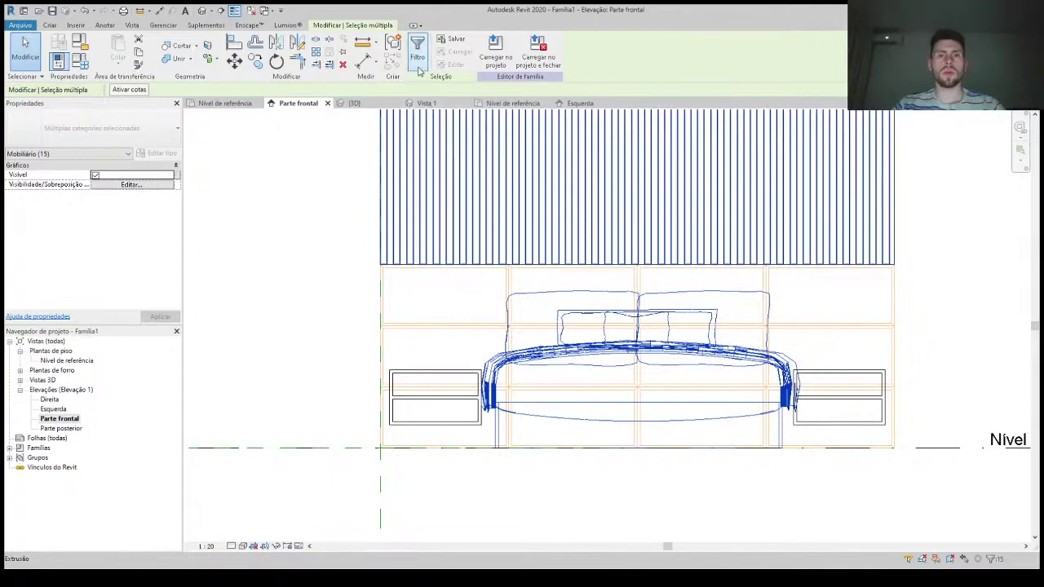
Step: Keep only the furniture solids and create a new material named Estofamento for them
click(418, 49)
click(84, 180)
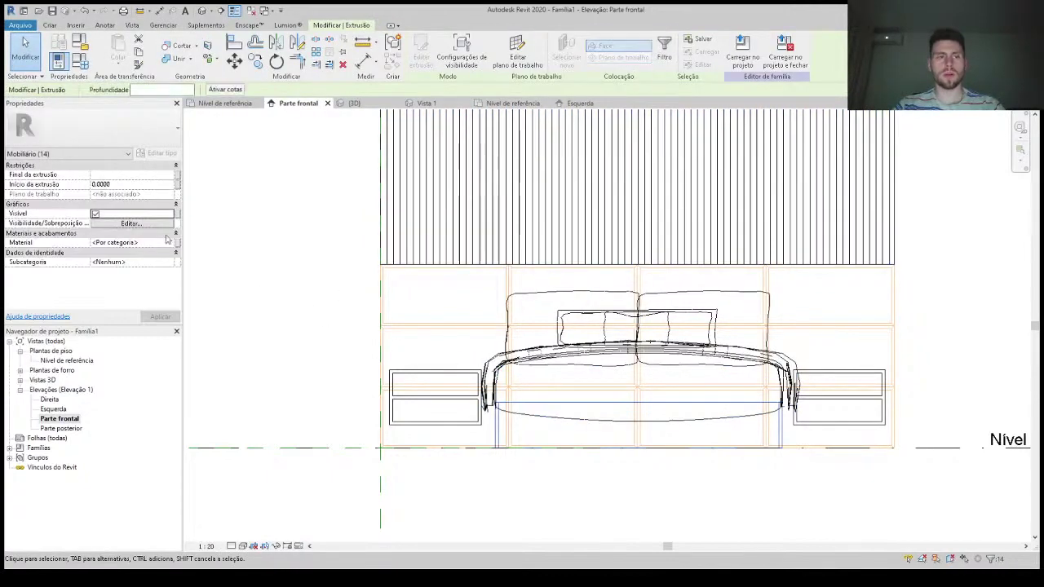
click(172, 244)
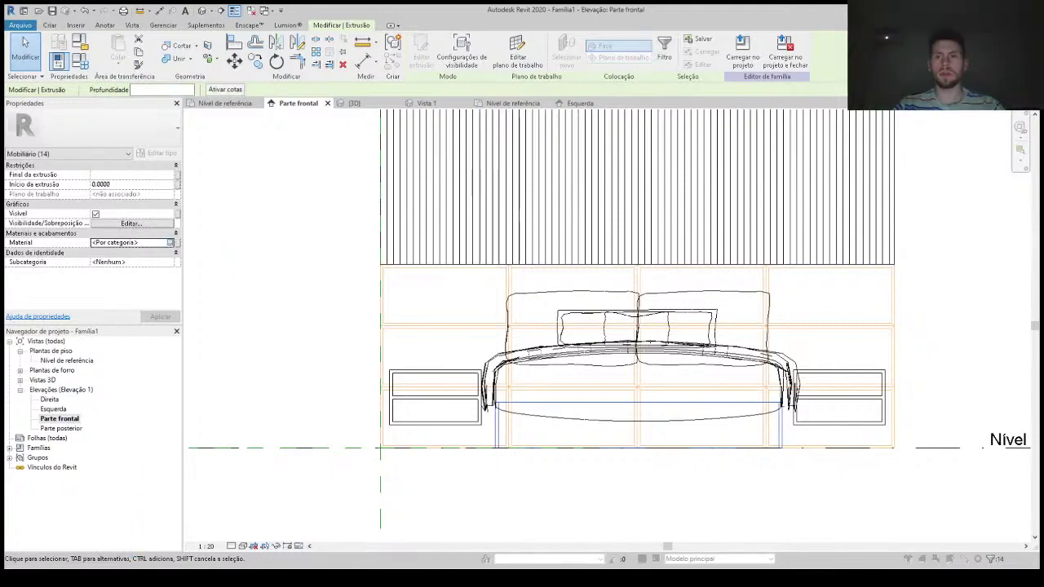
click(170, 242)
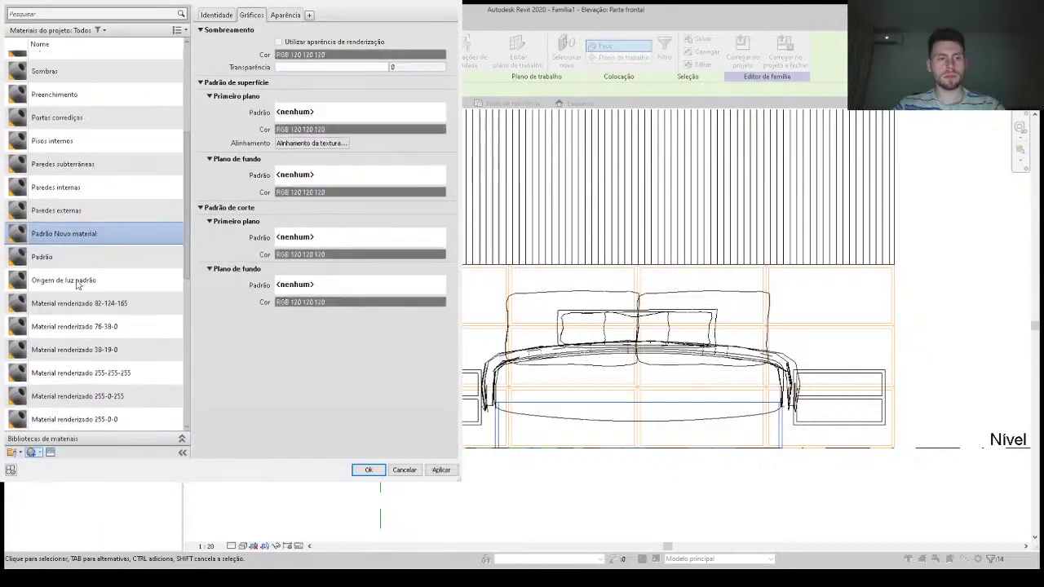
text(B)
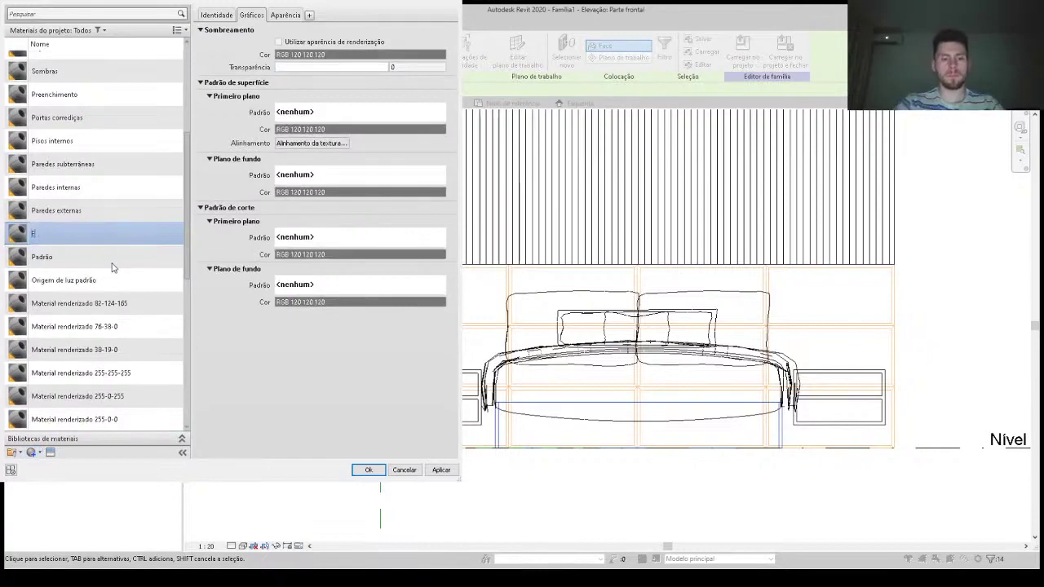
text(ofament)
key(Return)
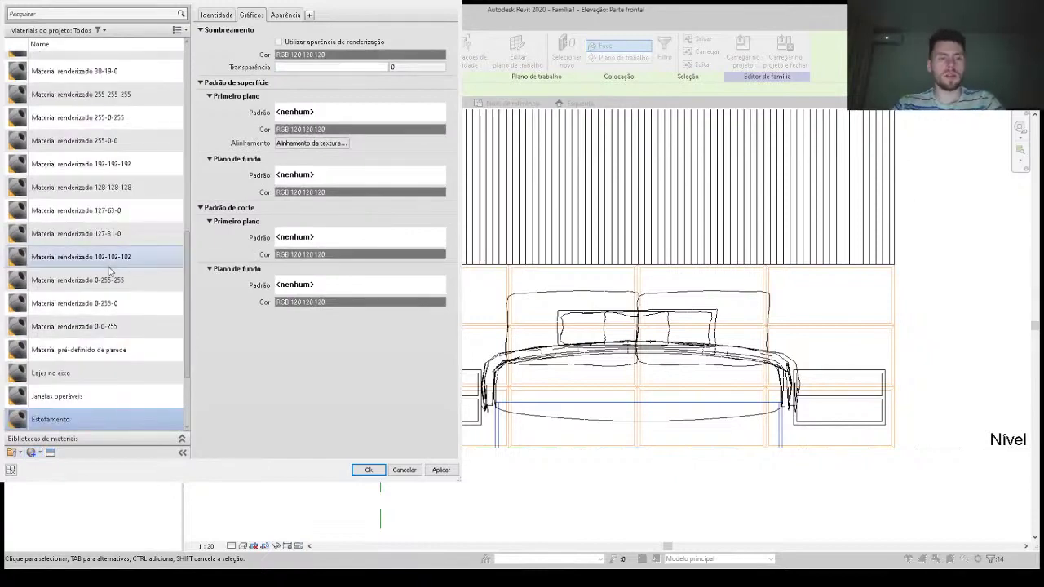
Step: Make Estofamento use its render appearance with a beige linen fabric, and apply it
scroll(112, 277, down, 1)
click(278, 42)
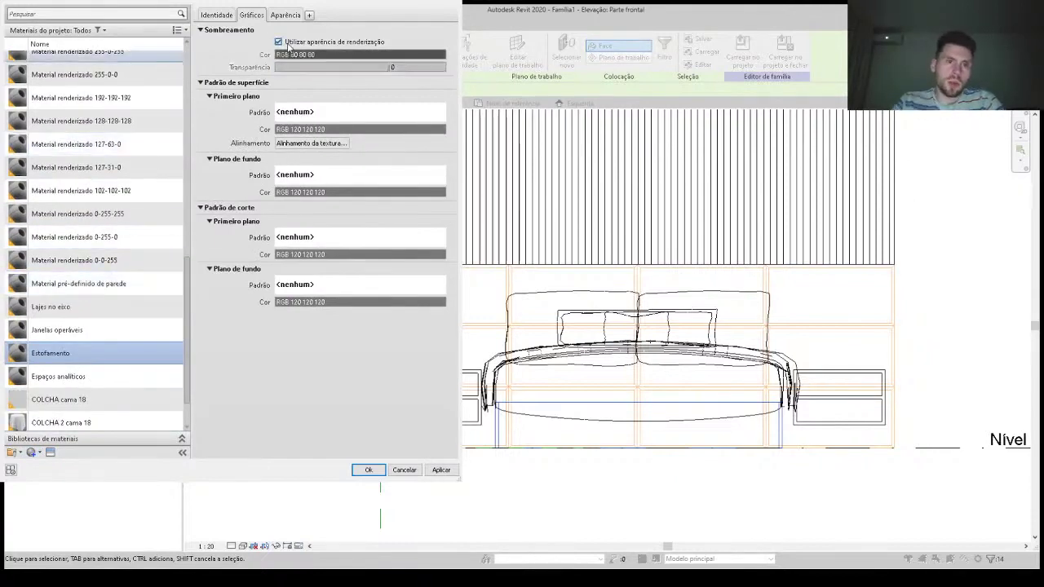
click(286, 15)
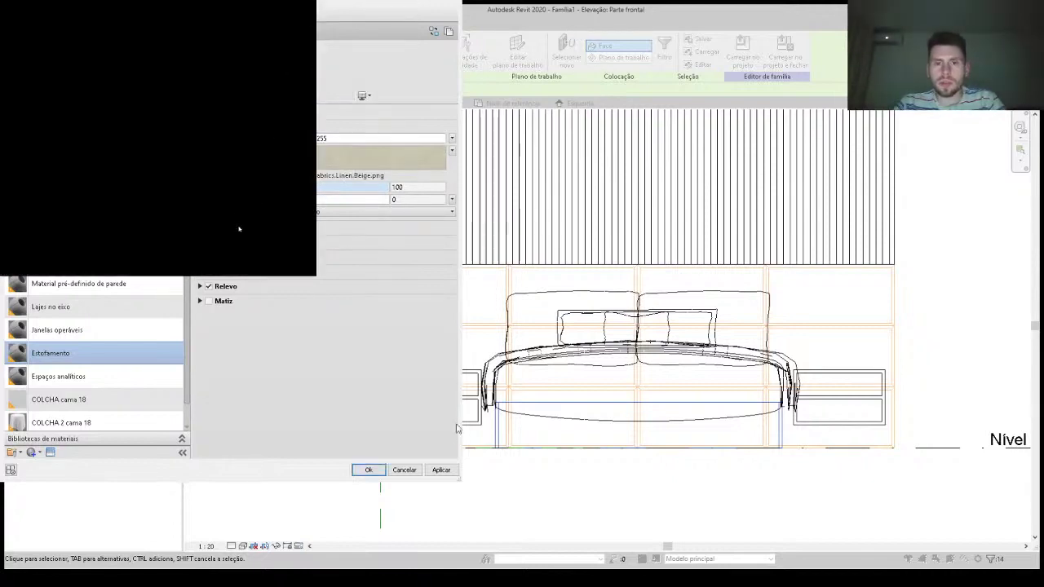
click(441, 471)
click(368, 470)
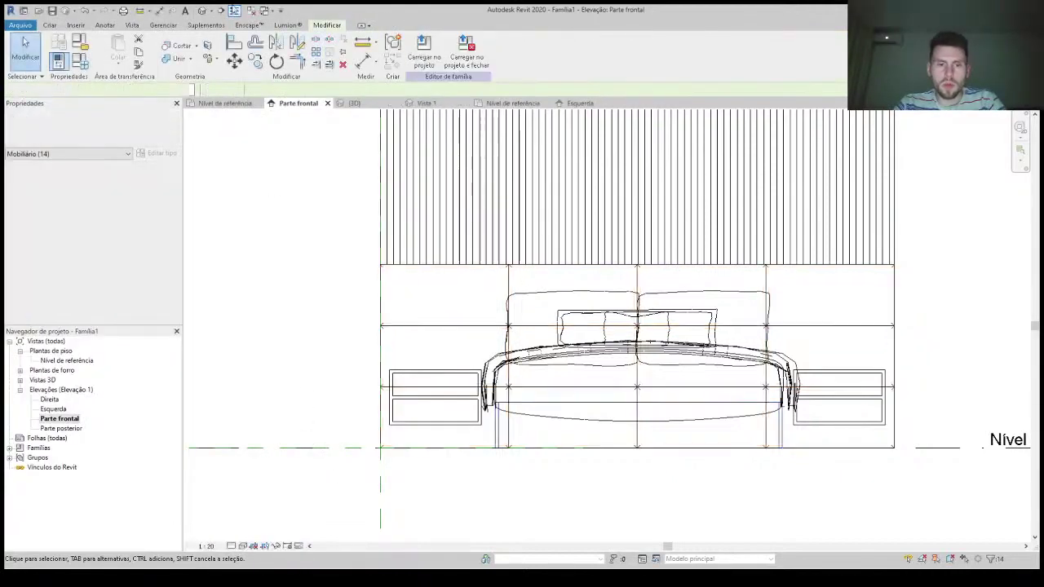
Step: In the shaded 3D view, select the bed base and the left nightstand parts
click(209, 10)
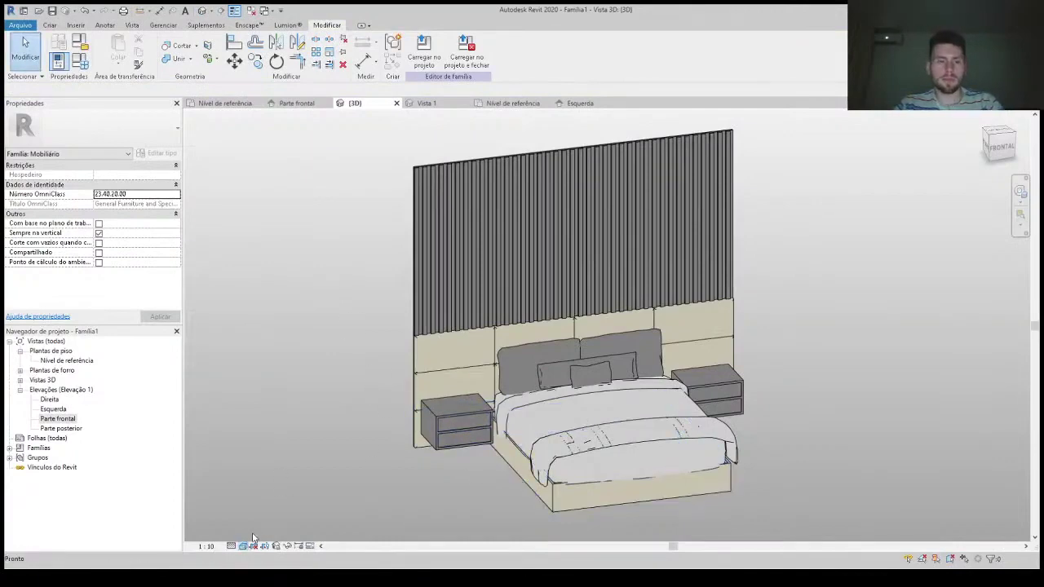
scroll(464, 465, up, 2)
shift+middle_drag(465, 471, 601, 528)
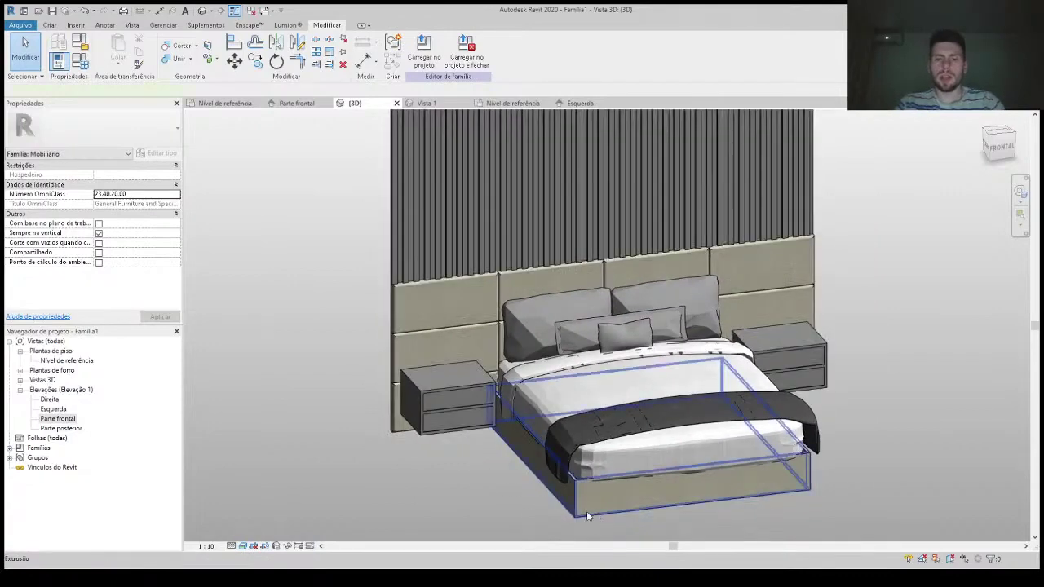
click(601, 508)
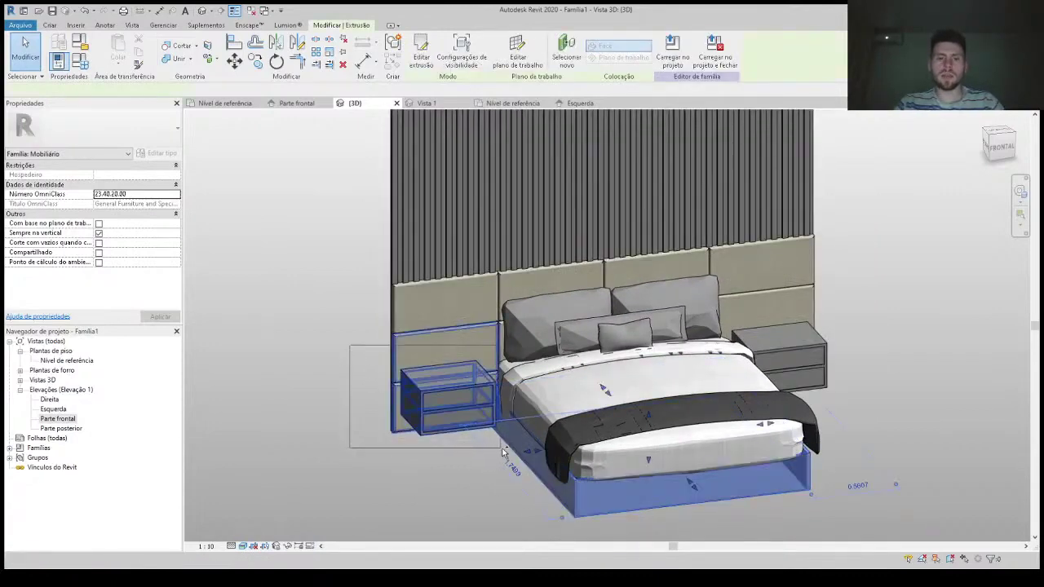
ctrl+click(493, 442)
scroll(487, 412, up, 2)
scroll(487, 408, up, 2)
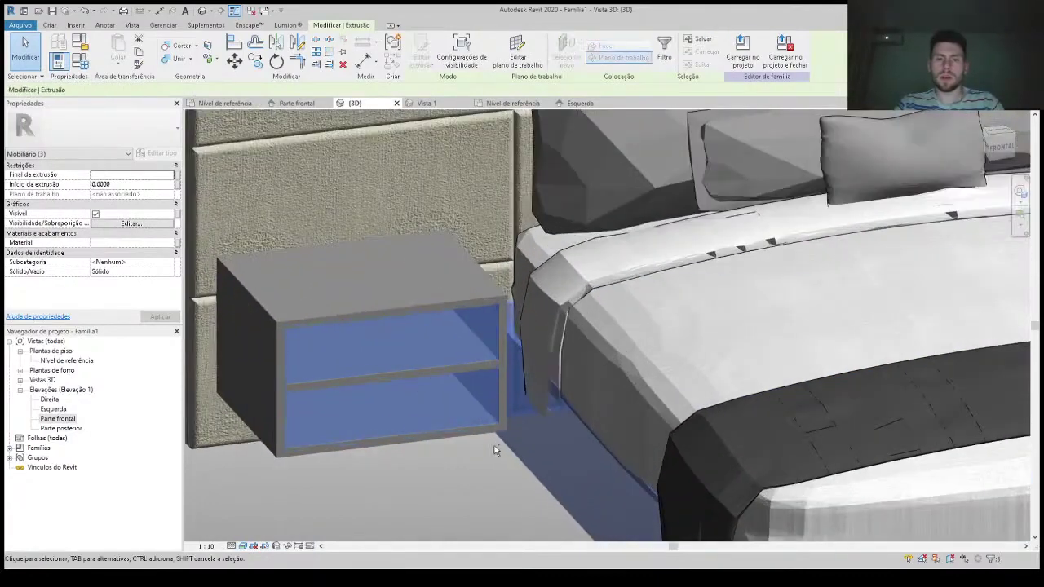
ctrl+click(395, 236)
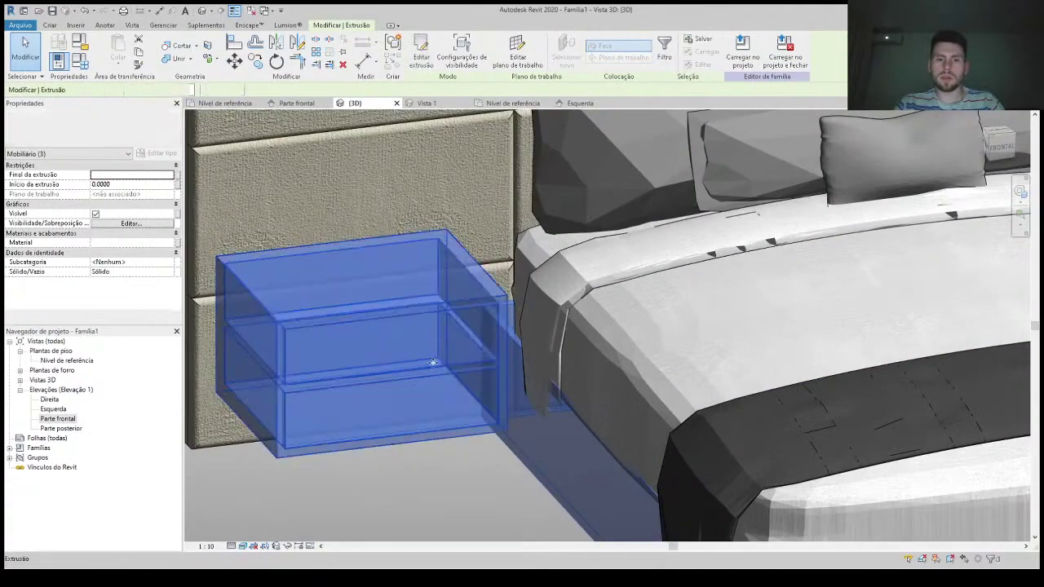
ctrl+click(361, 254)
Step: Add the right nightstand parts to the selection and go to the Material field
scroll(359, 265, down, 3)
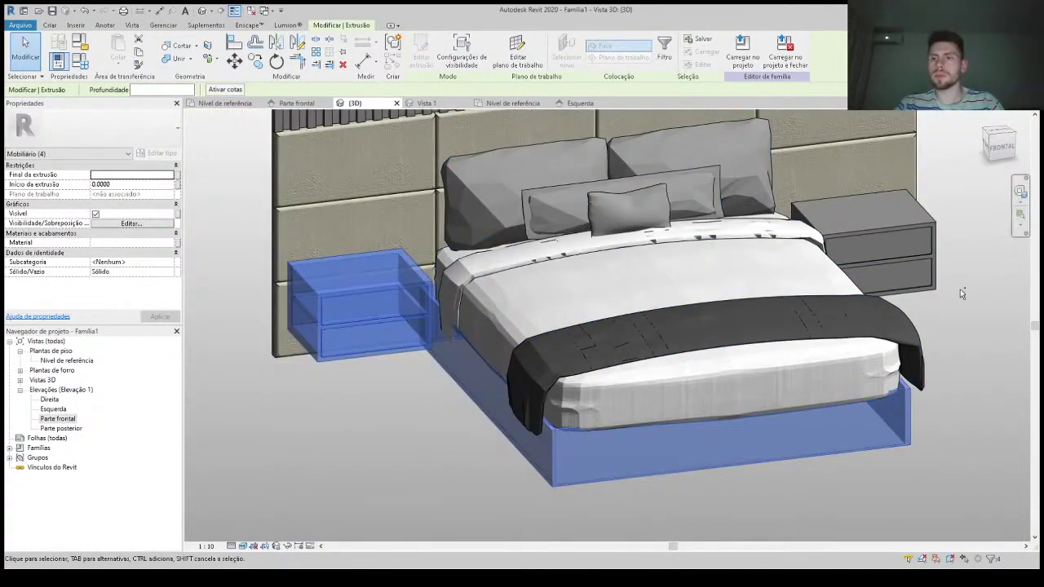
ctrl+click(858, 198)
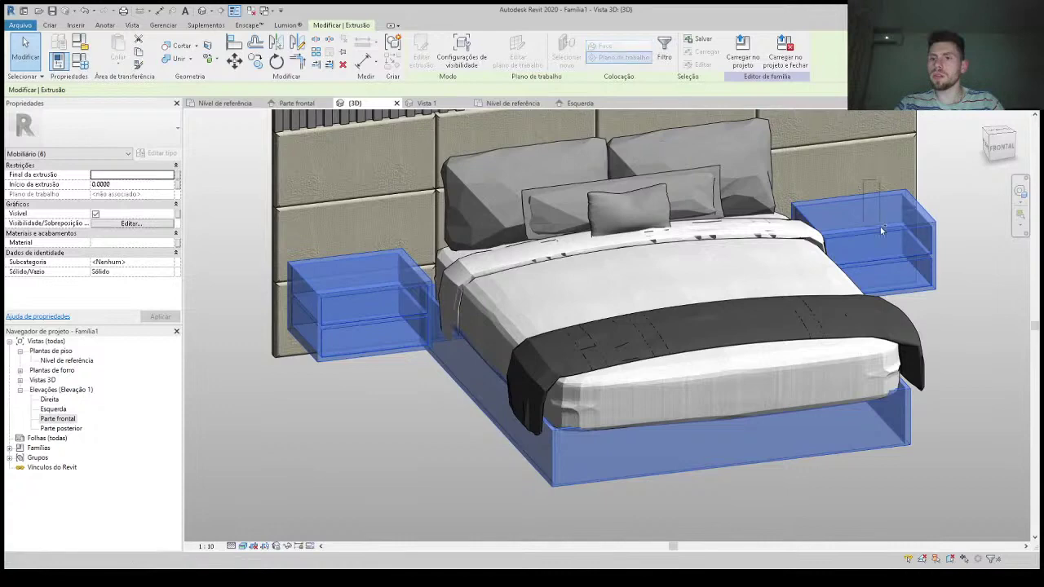
ctrl+click(881, 273)
ctrl+click(864, 237)
scroll(391, 475, down, 1)
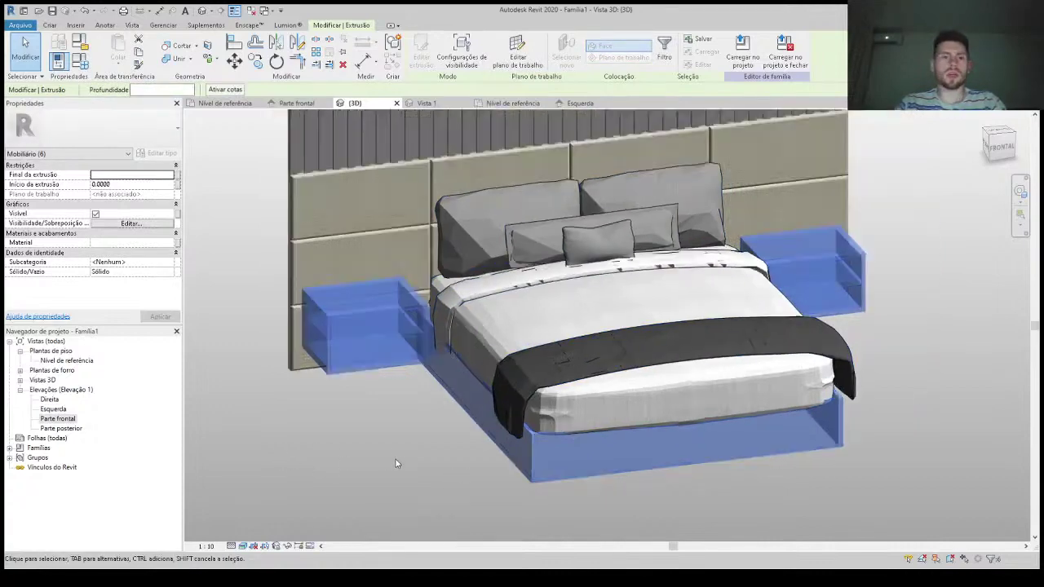
click(135, 242)
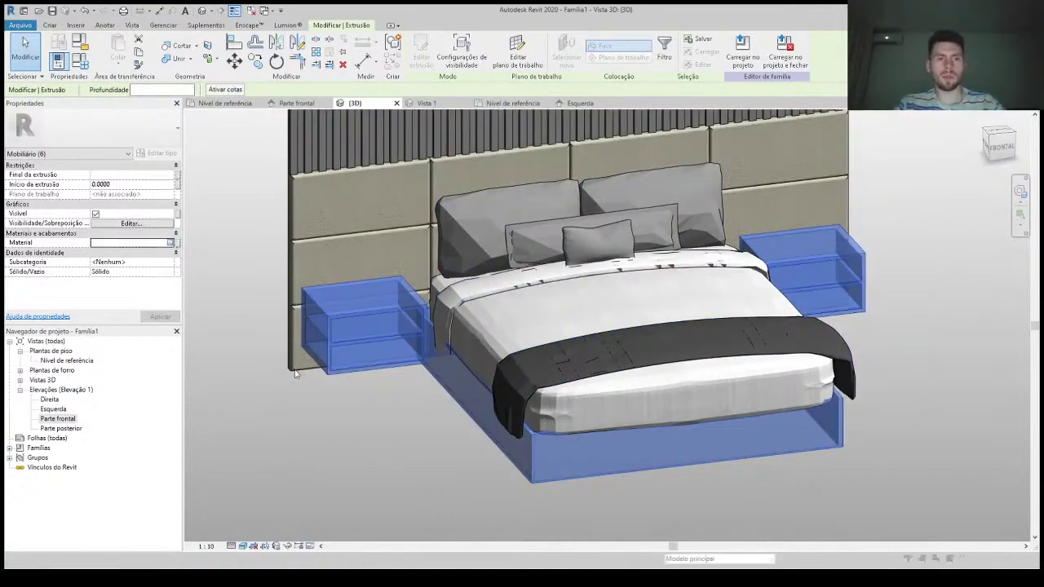
Step: Assign the Laqueado Branco material and make it use its render appearance
click(175, 243)
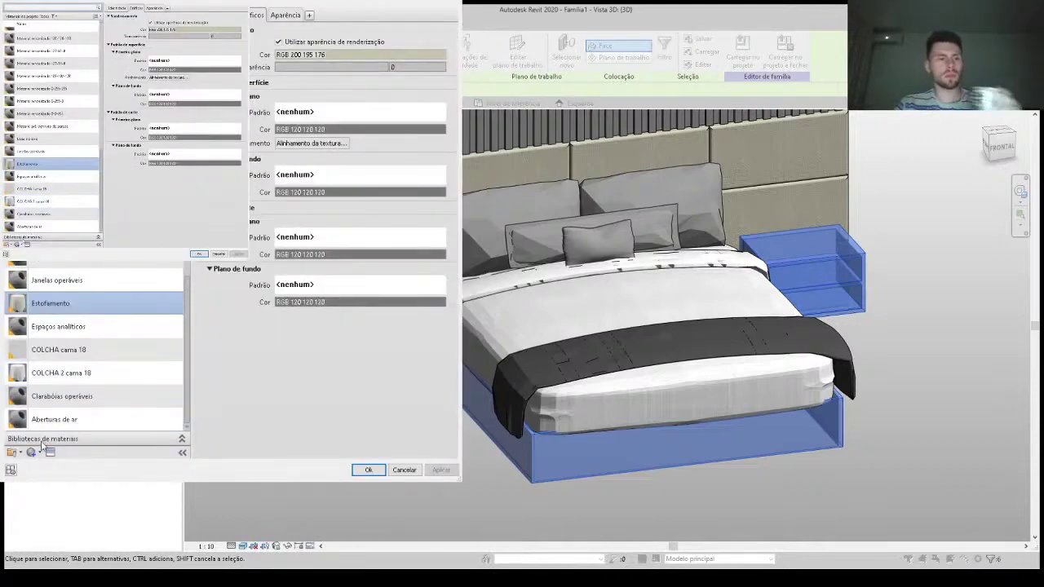
scroll(92, 292, up, 3)
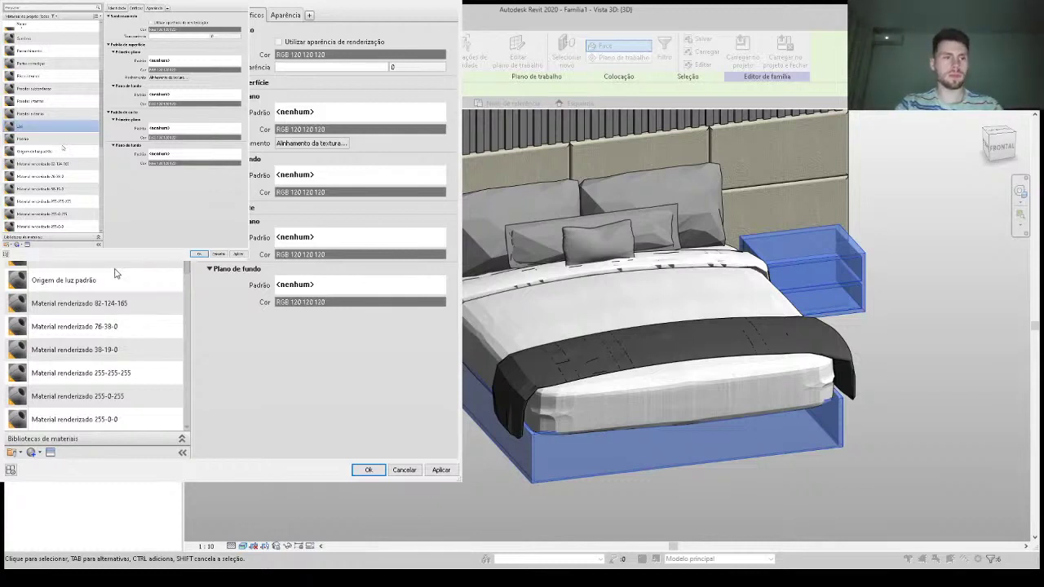
scroll(115, 273, down, 5)
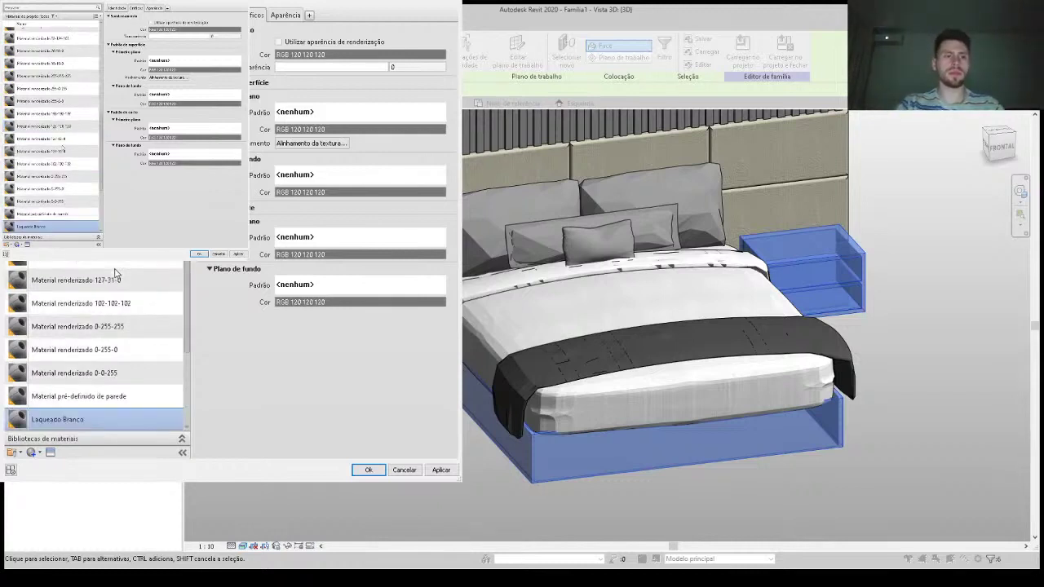
click(282, 42)
click(286, 15)
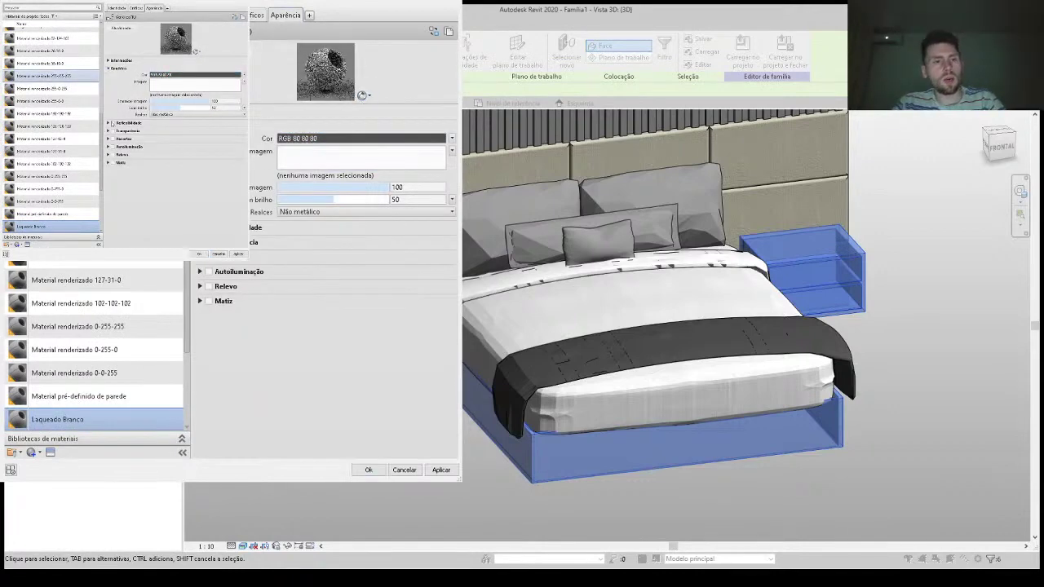
Step: Set Laqueado Branco to pure white, glossiness 100, and reflectivity about 5, then confirm
click(78, 326)
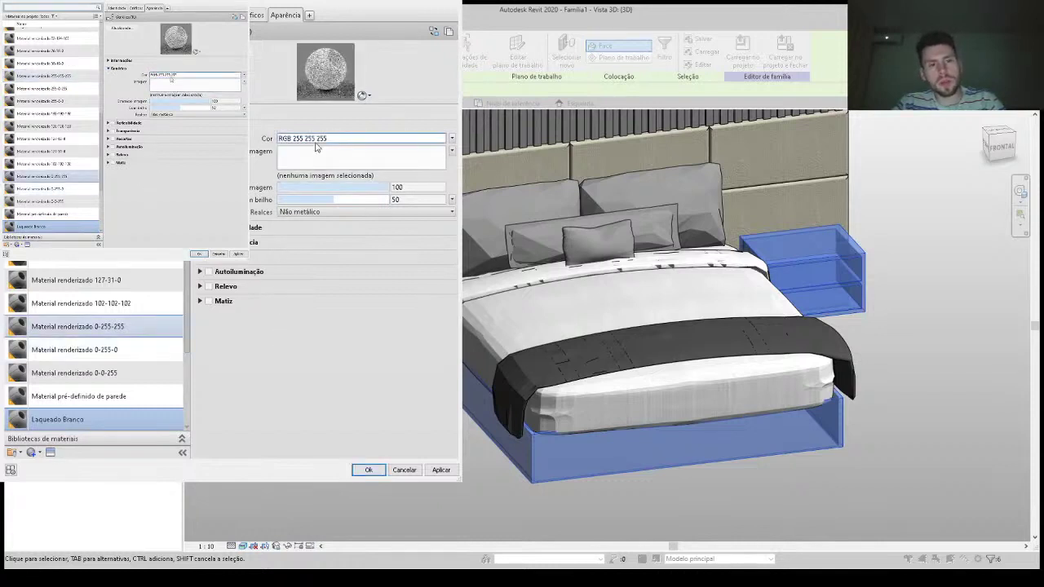
drag(328, 200, 390, 200)
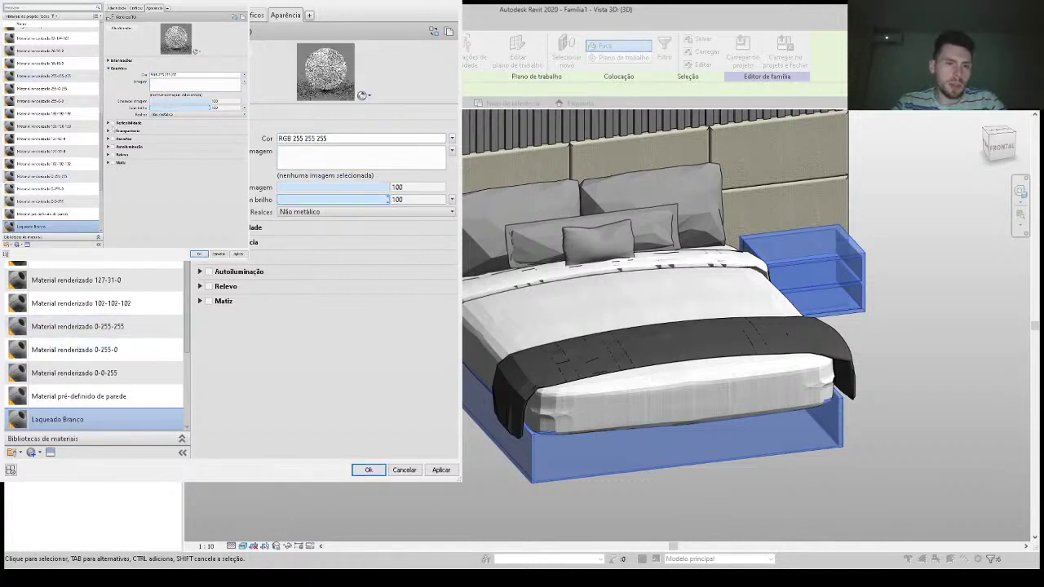
click(334, 227)
drag(320, 242, 280, 238)
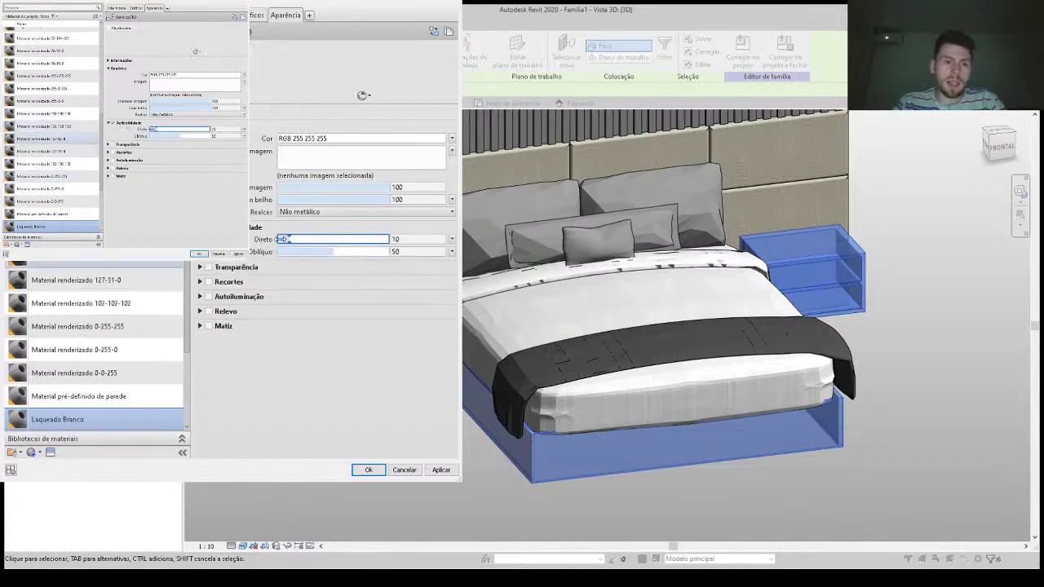
text(5)
click(284, 252)
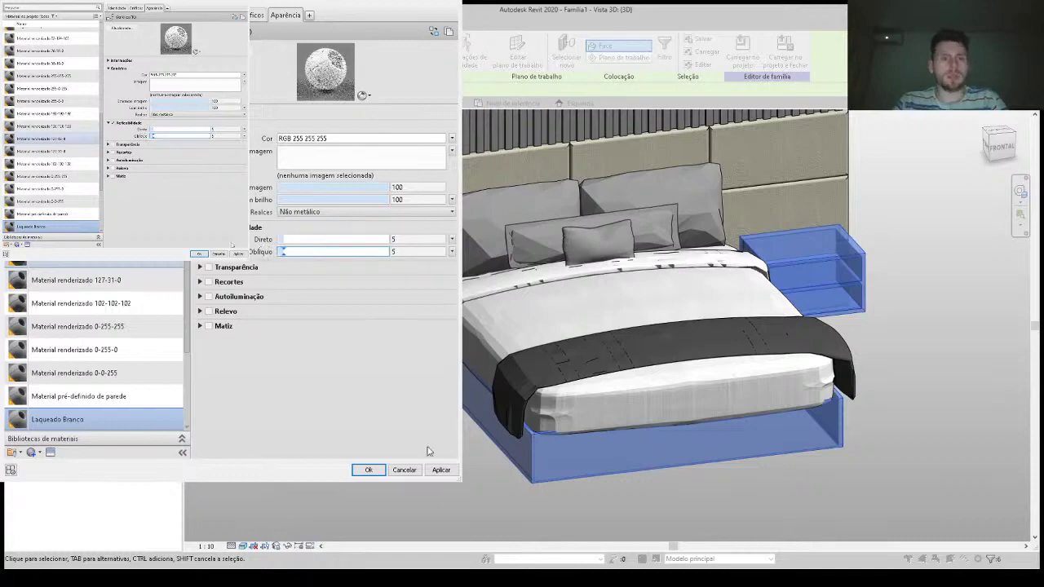
click(439, 471)
click(371, 473)
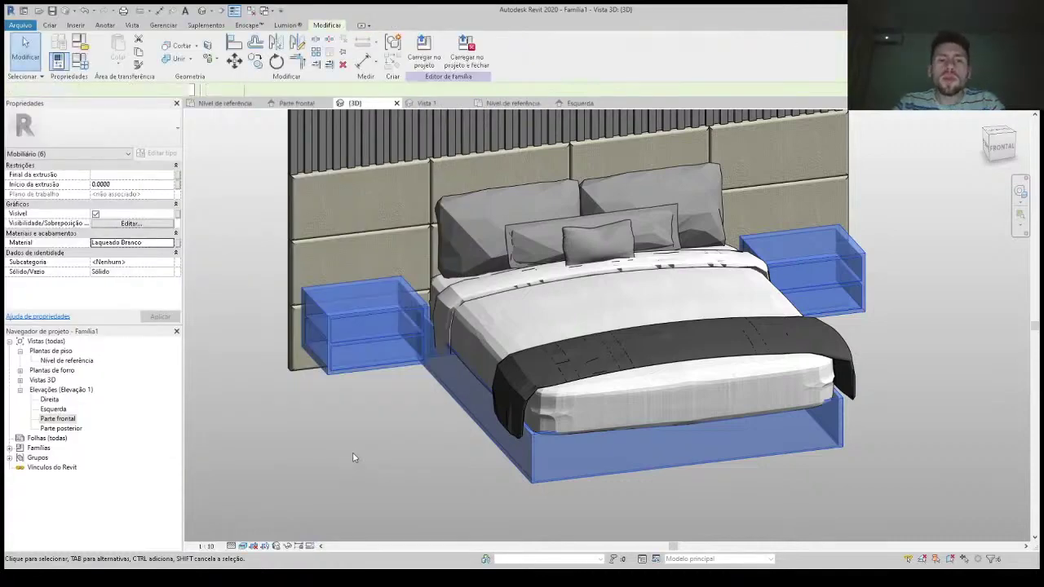
click(352, 452)
Step: Give the slatted headboard panel the Madeira Revit wood material, using its render appearance
scroll(414, 461, down, 2)
scroll(414, 466, down, 1)
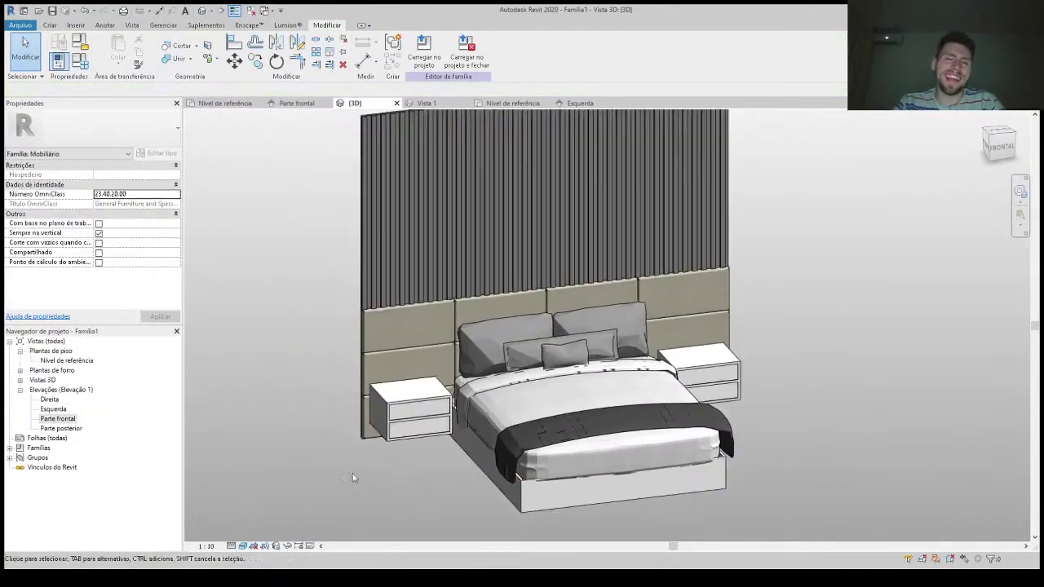
shift+middle_drag(351, 472, 334, 453)
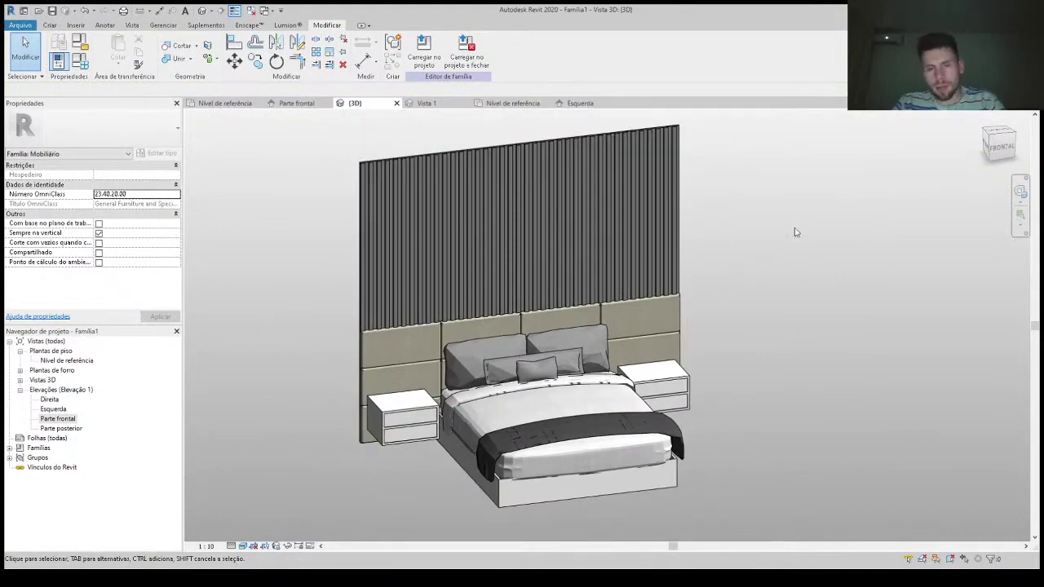
drag(798, 225, 681, 201)
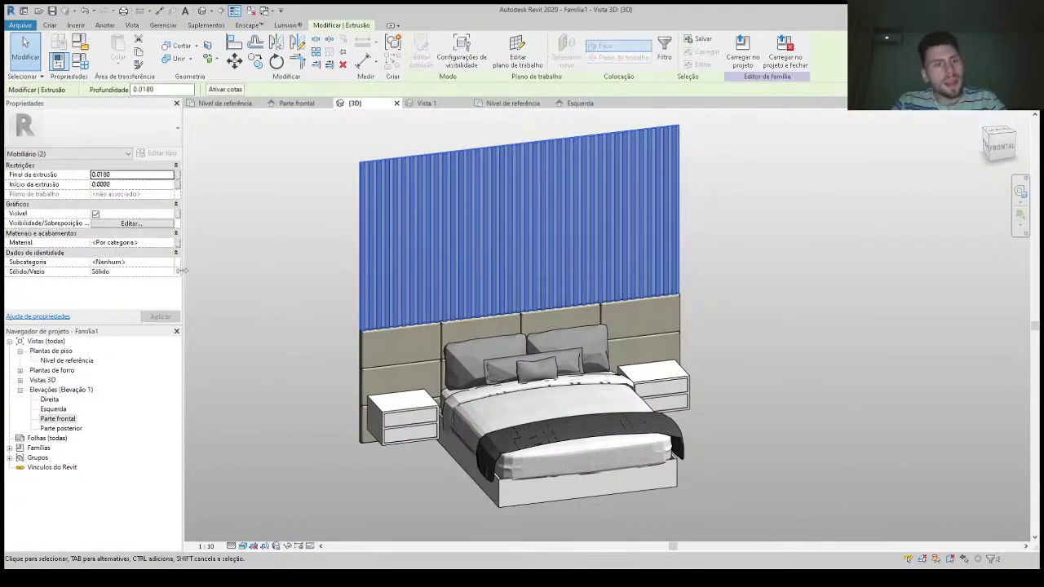
click(171, 243)
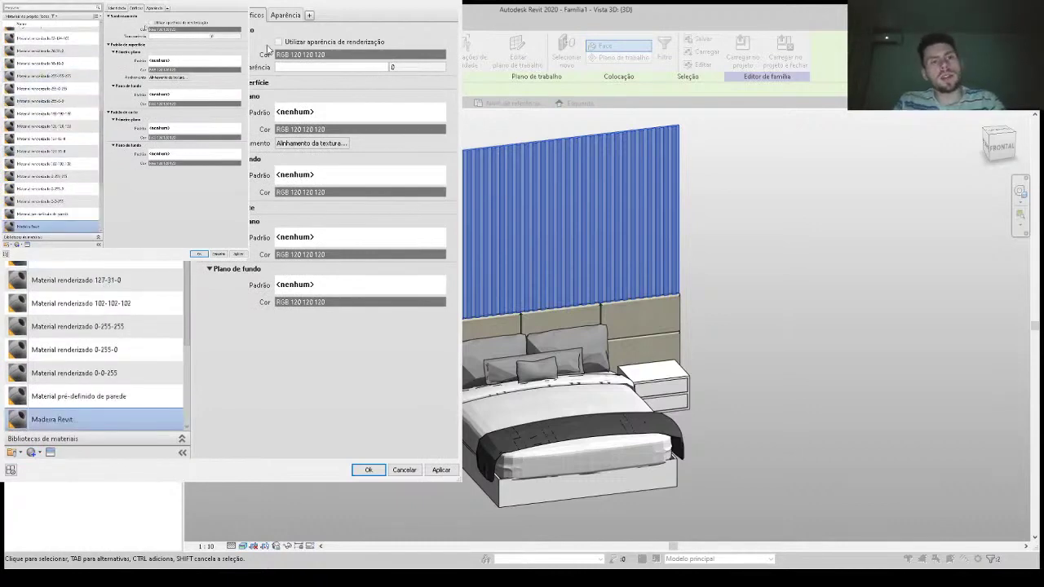
click(278, 42)
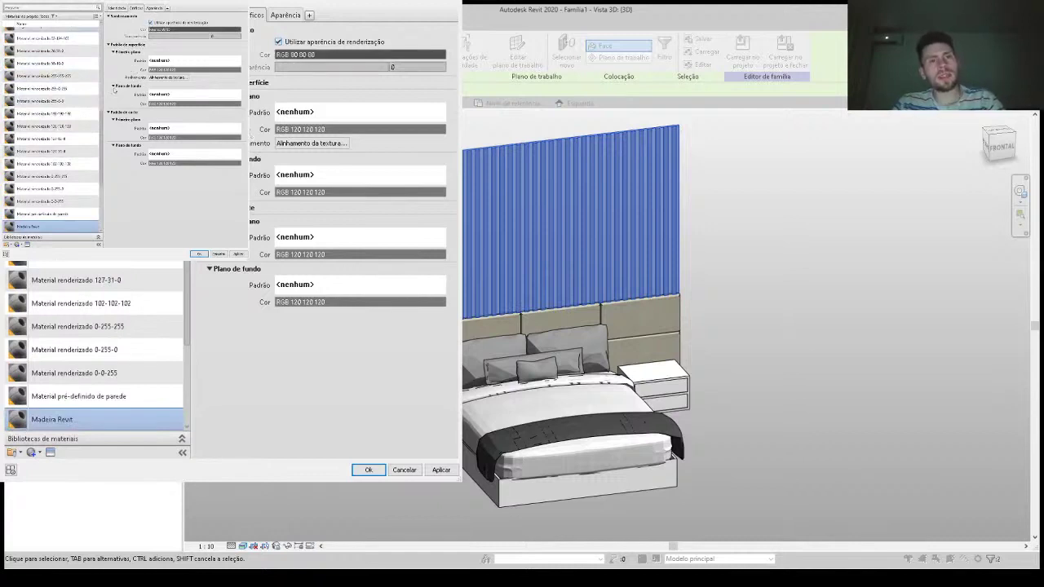
click(285, 16)
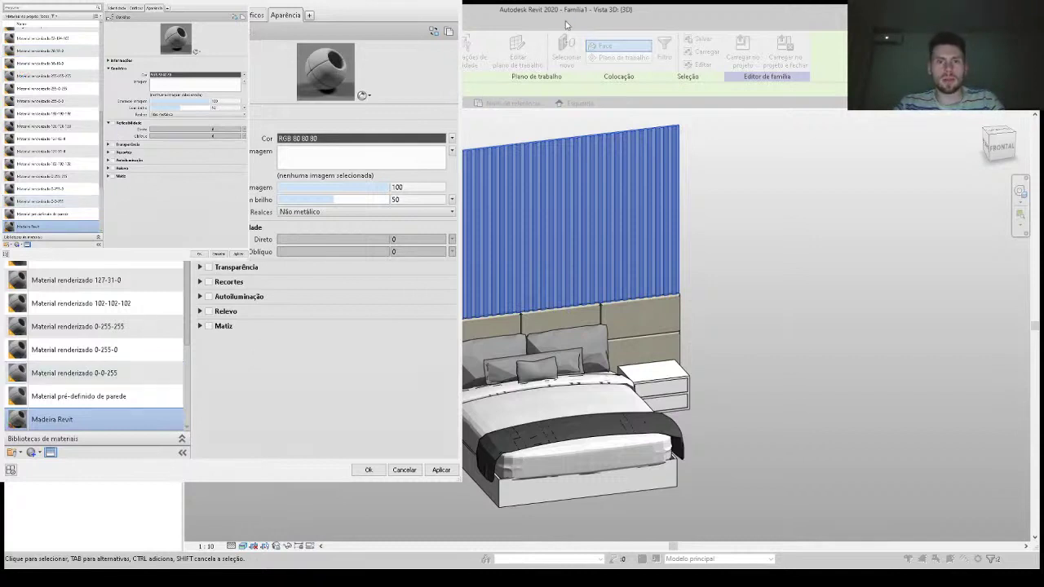
click(441, 470)
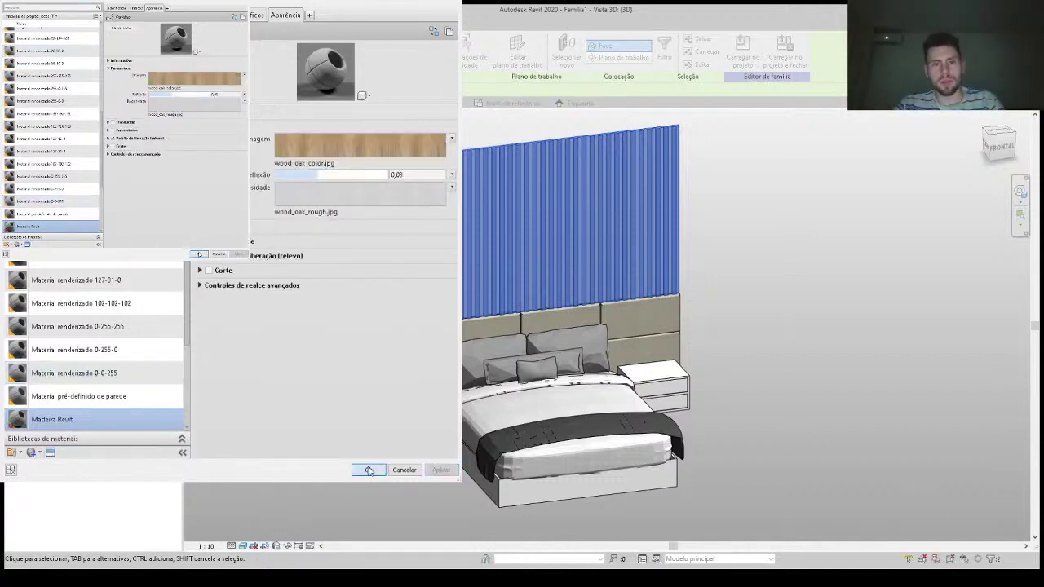
click(368, 470)
Step: Orbit to inspect the wood finish, then open the Nível de referência floor plan
click(306, 354)
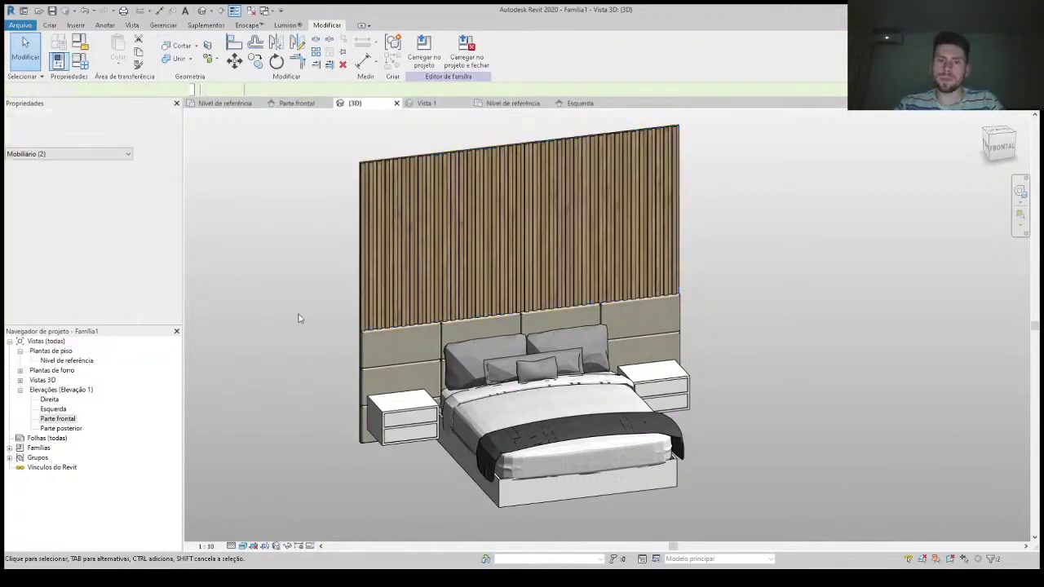
scroll(299, 317, up, 2)
shift+middle_drag(302, 378, 271, 402)
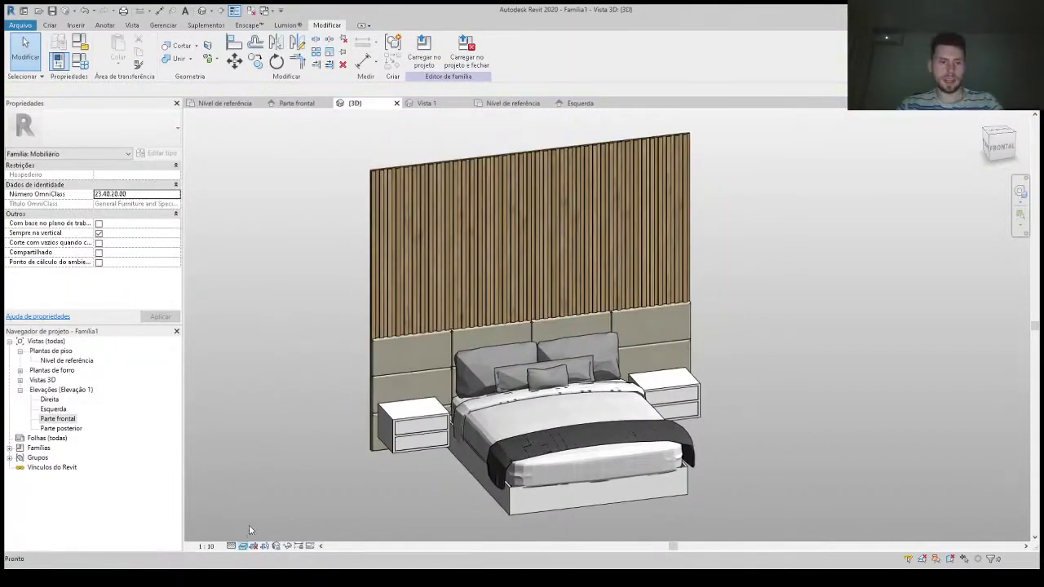
scroll(309, 456, up, 1)
scroll(310, 458, up, 1)
shift+middle_drag(310, 459, 294, 418)
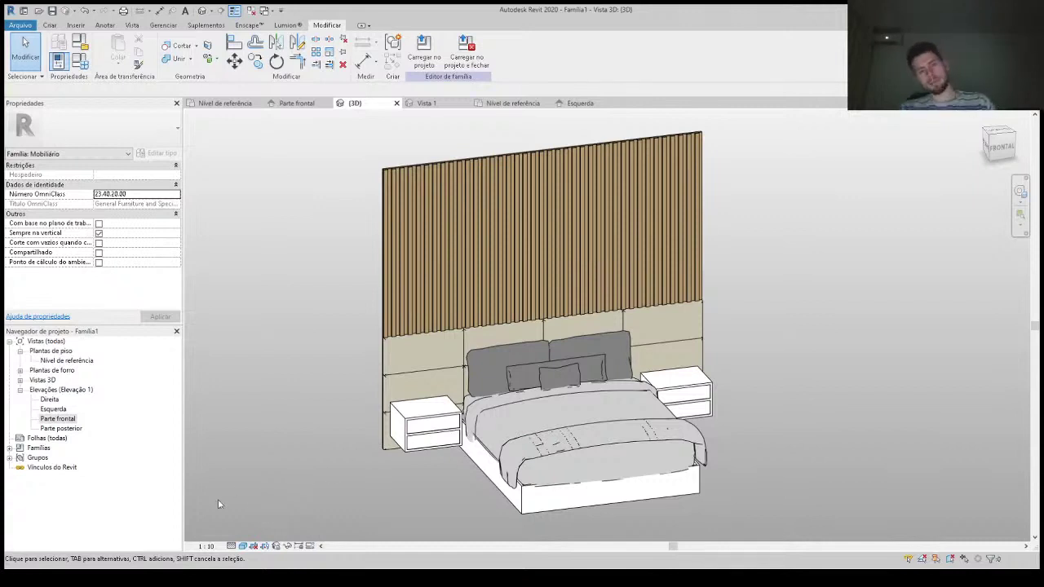
scroll(378, 478, up, 1)
scroll(377, 477, up, 1)
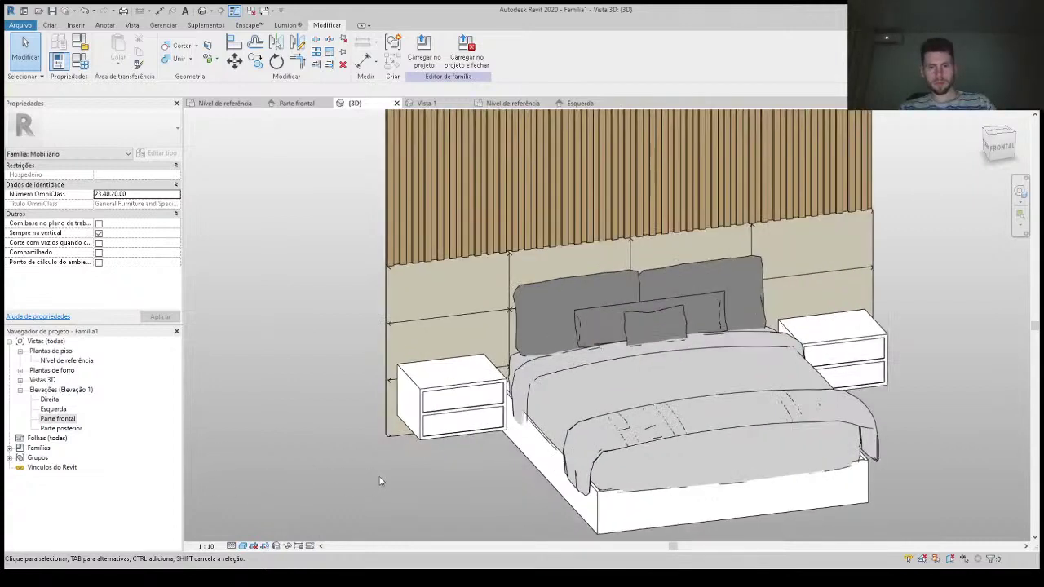
scroll(378, 477, up, 1)
scroll(379, 481, down, 3)
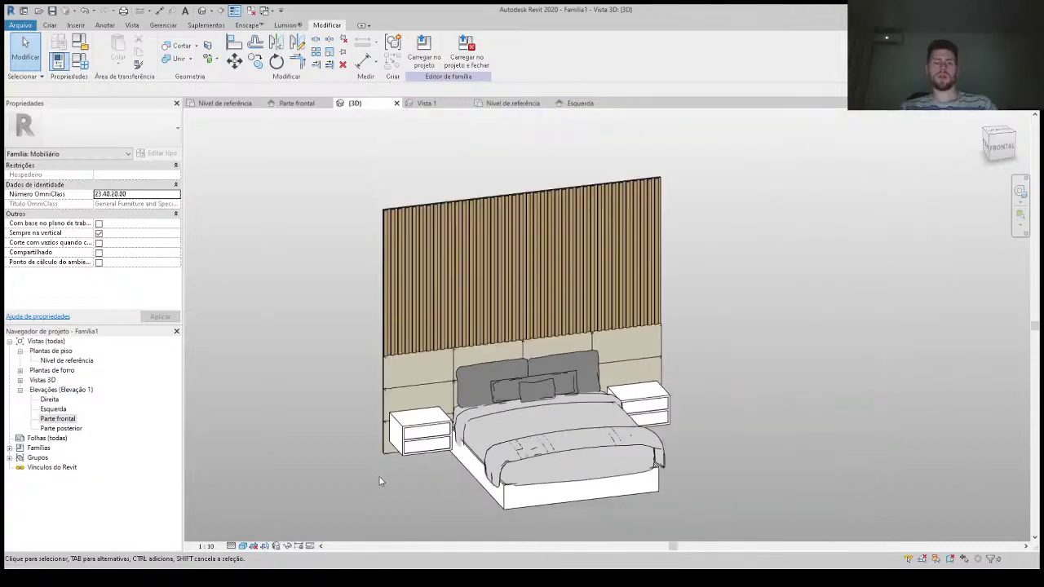
double_click(82, 364)
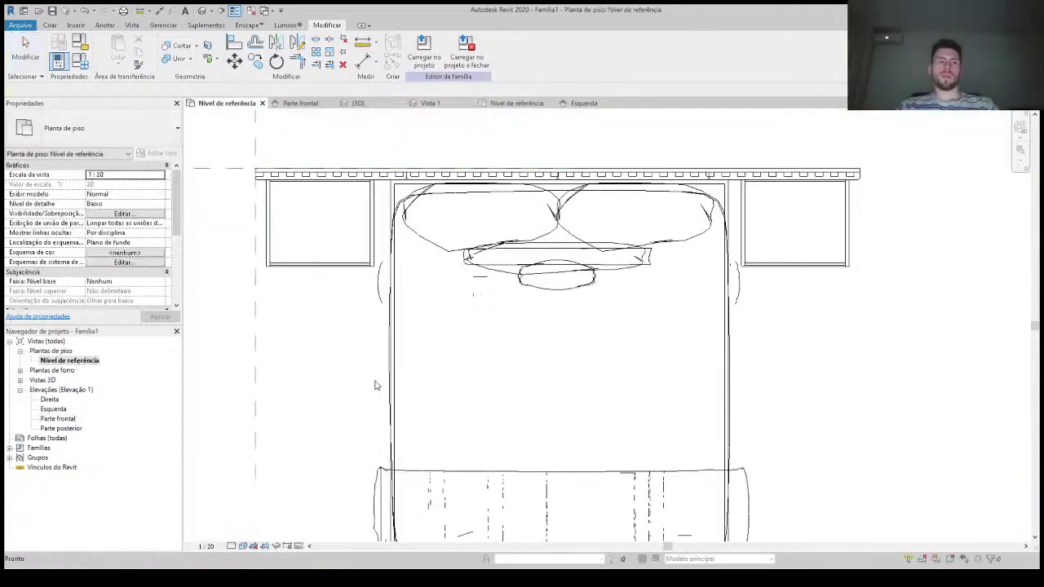
Step: Load and place the Pendente Jabuticaba Globo Dourado pendant lamp family
click(375, 389)
click(392, 42)
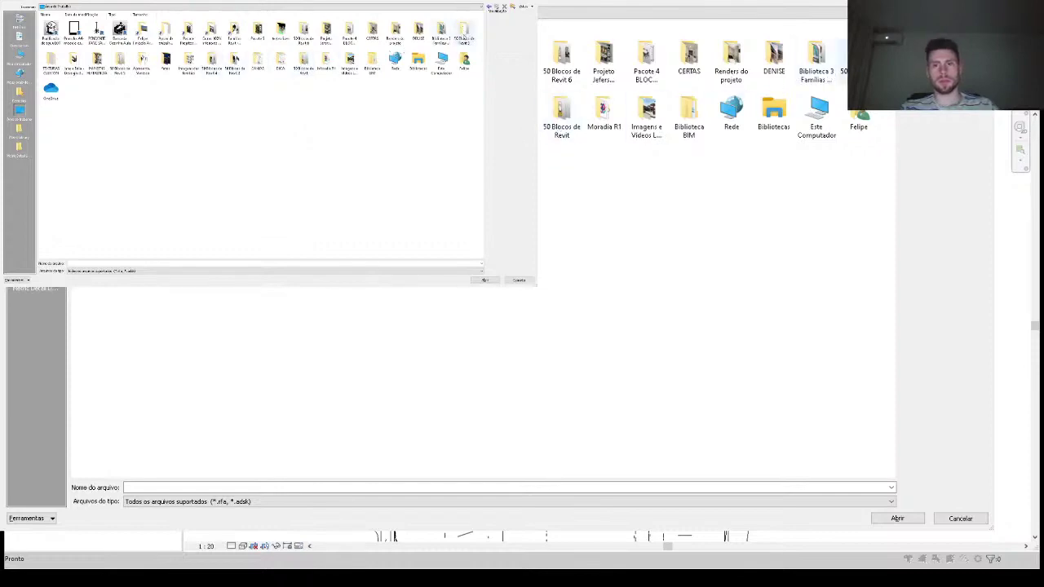
double_click(818, 62)
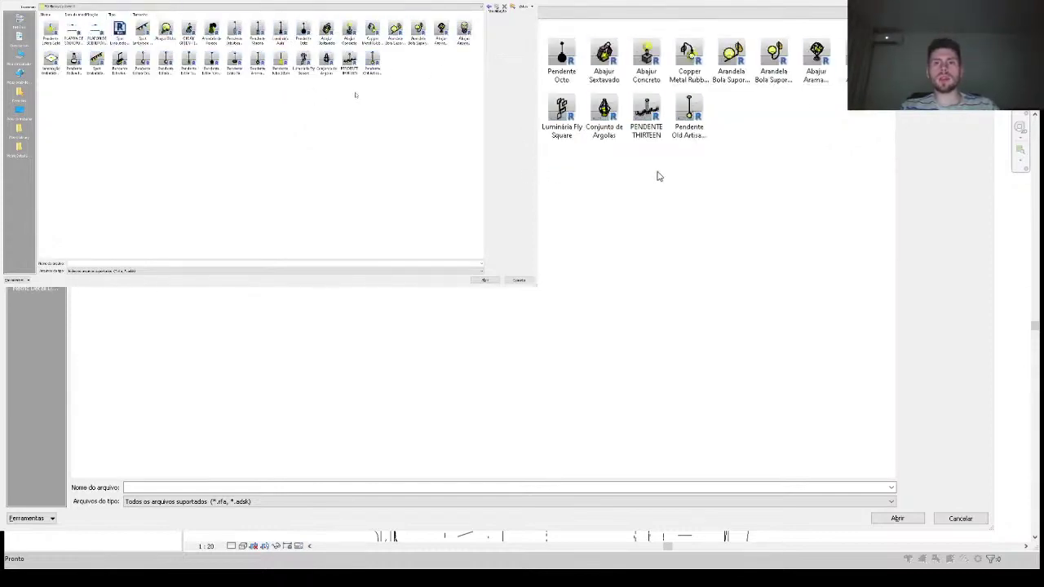
ctrl+scroll(657, 172, up, 4)
double_click(600, 278)
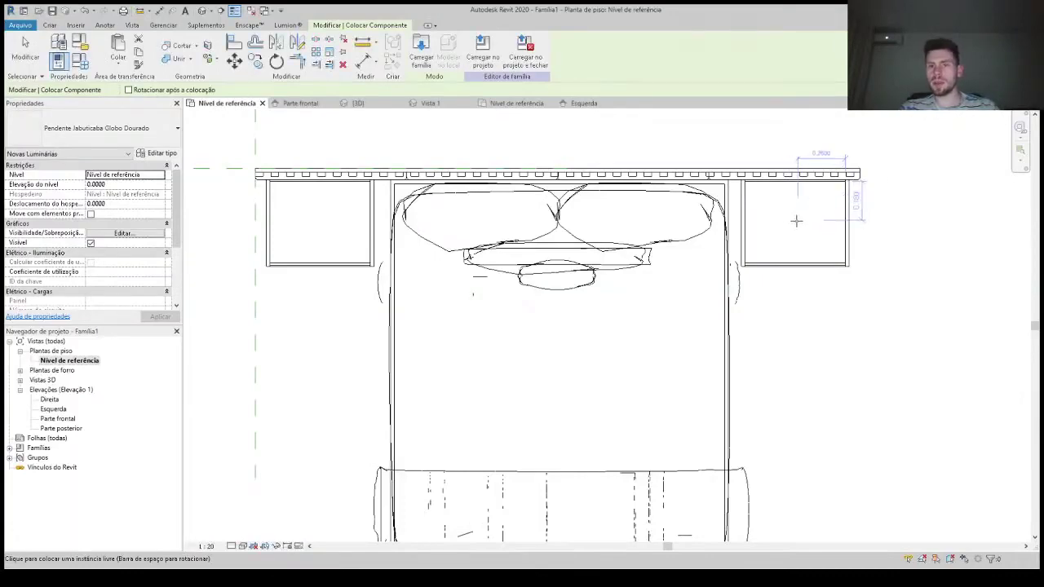
key(Escape)
key(Escape)
Step: In the Parte frontal elevation, move the pendant lamp up to the top of the slatted wall
double_click(57, 418)
scroll(839, 167, down, 2)
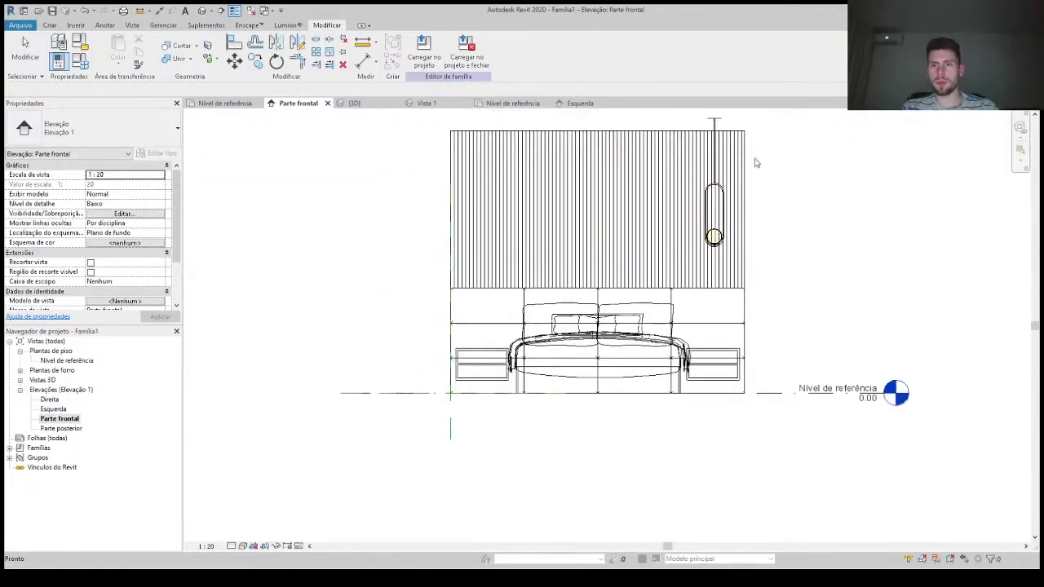
scroll(742, 138, up, 3)
scroll(709, 147, up, 1)
click(671, 168)
scroll(672, 171, up, 2)
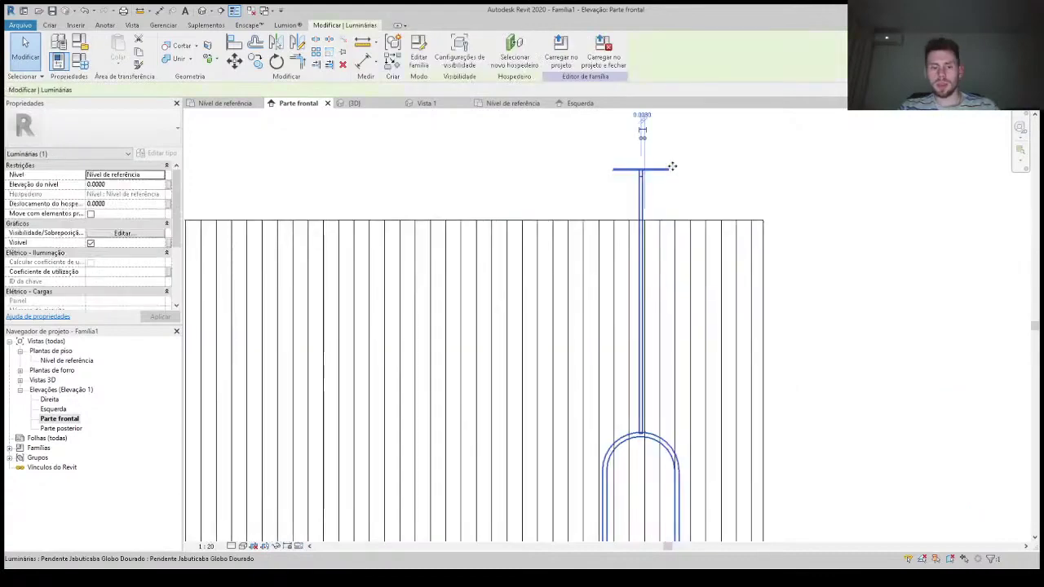
scroll(674, 178, up, 1)
click(666, 171)
click(811, 249)
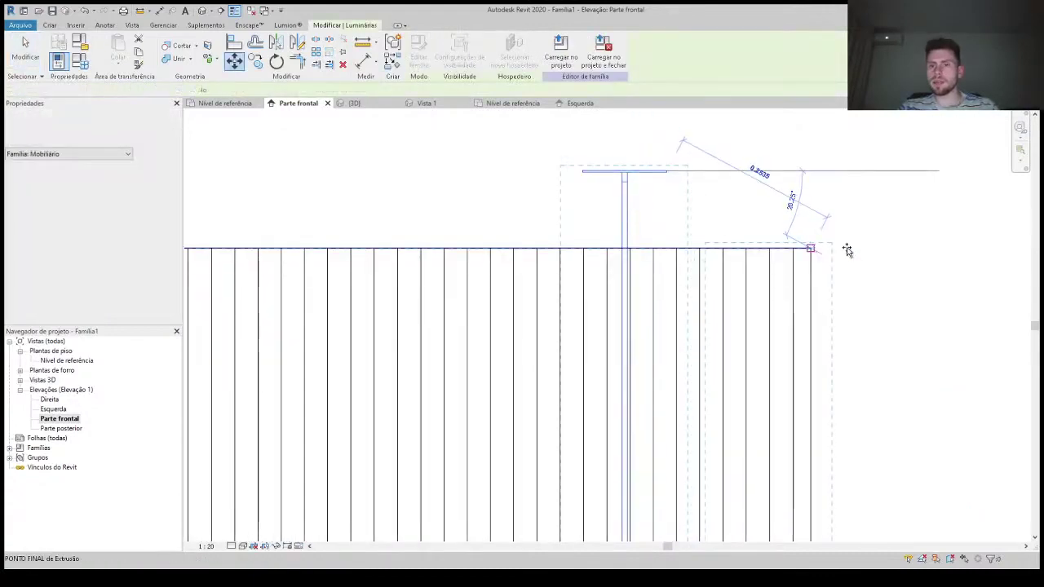
click(867, 240)
key(Return)
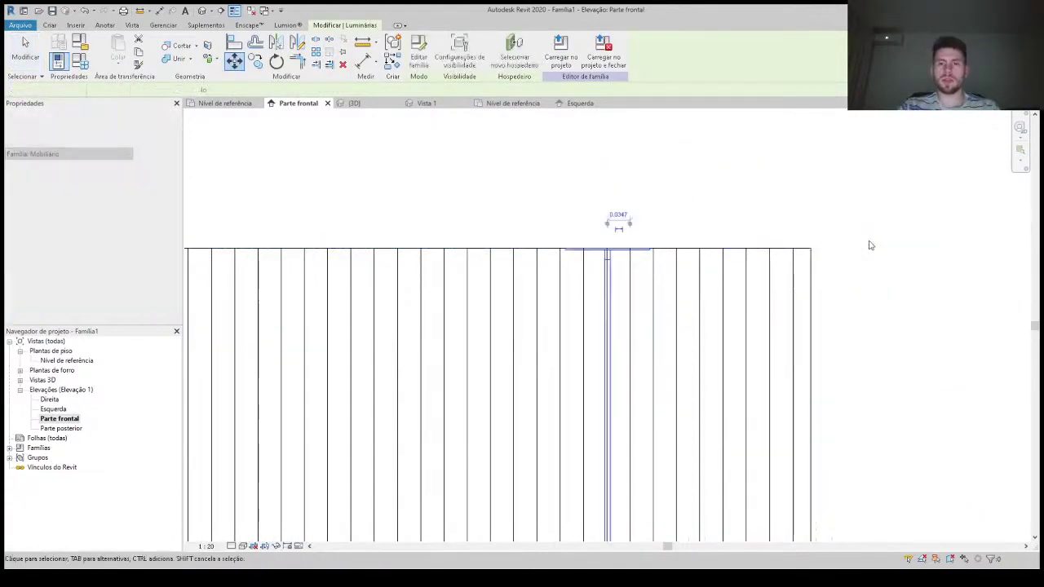
Step: Check the hanging pendant lamp's position in the 3D view
scroll(889, 359, down, 3)
scroll(857, 326, up, 1)
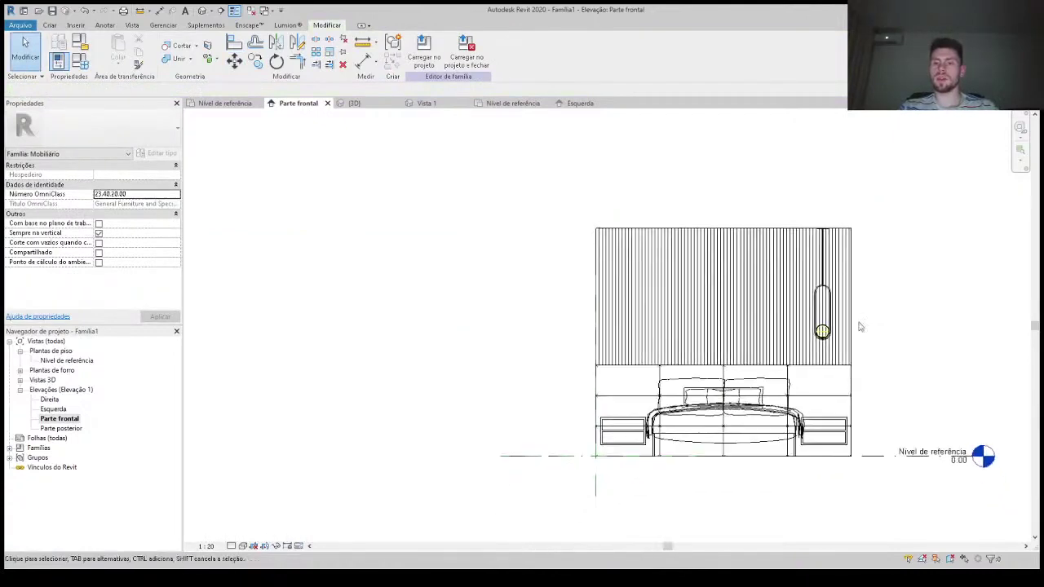
scroll(828, 347, up, 2)
click(797, 330)
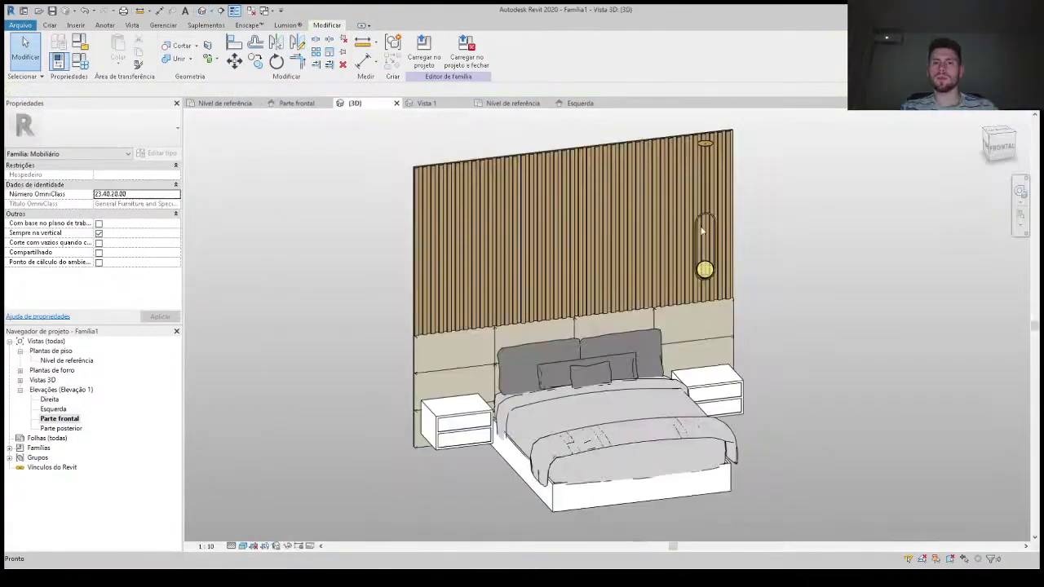
mouse_move(779, 266)
shift+middle_down()
mouse_move(791, 273)
mouse_move(748, 254)
shift+middle_up()
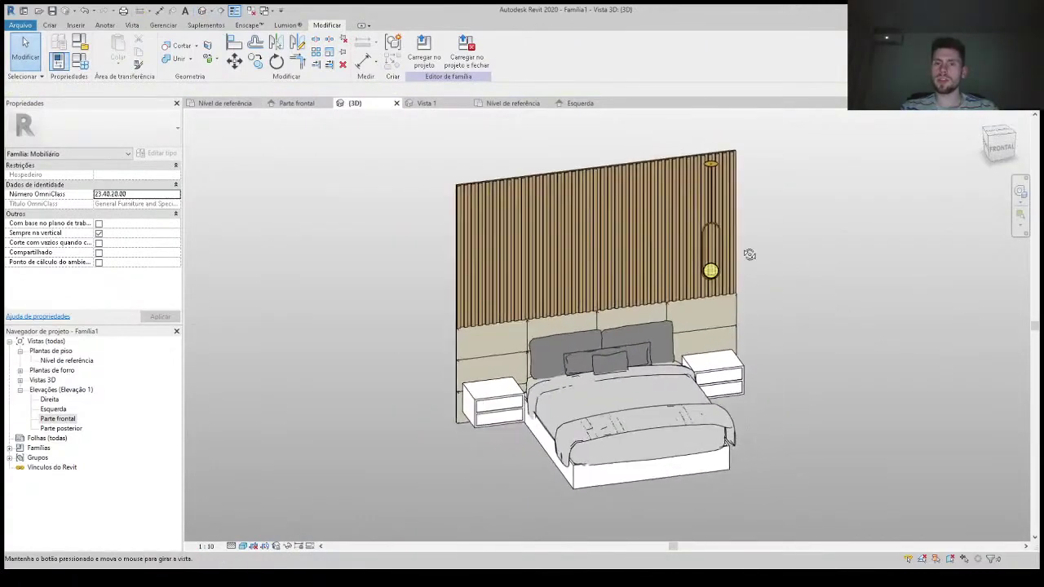
Step: Mirror a copy of the lamp across the headboard centre to the left side
double_click(72, 420)
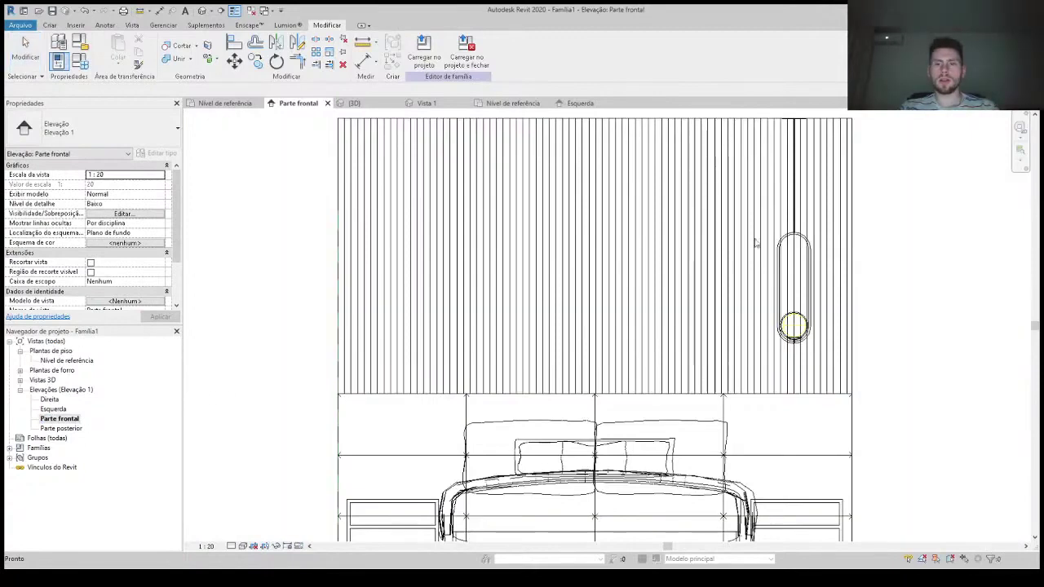
click(781, 269)
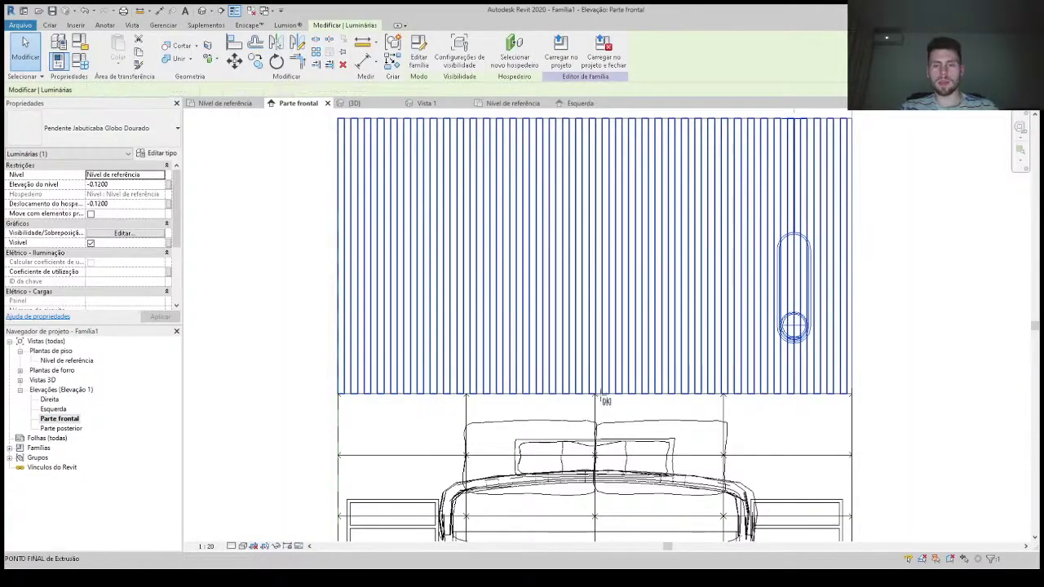
key(d)
key(m)
click(595, 395)
click(595, 204)
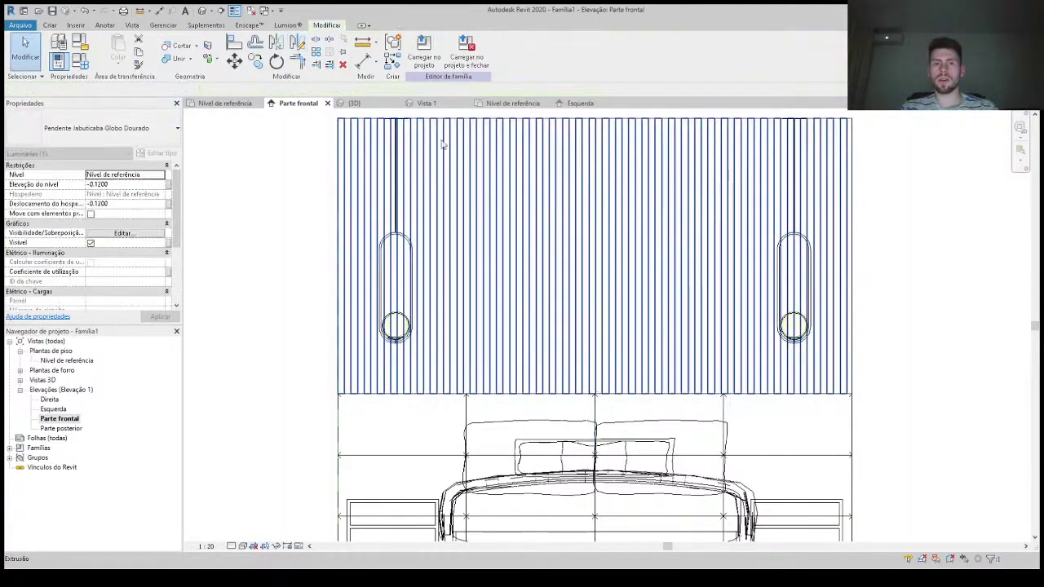
key(Escape)
click(202, 11)
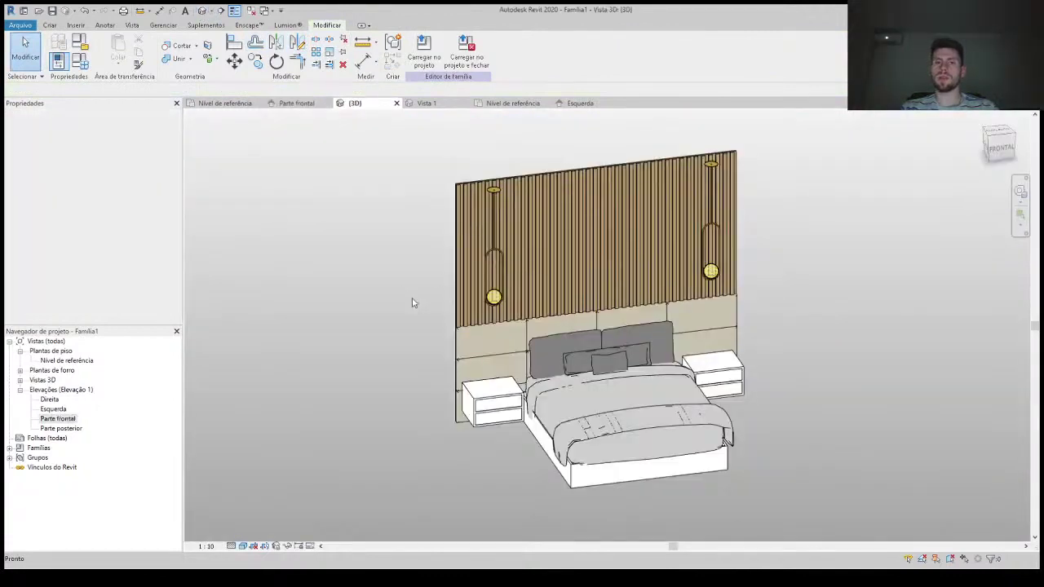
mouse_move(411, 299)
shift+middle_down()
mouse_move(433, 327)
mouse_move(415, 427)
mouse_move(324, 385)
shift+middle_up()
Step: Load the Vegetação 47 plant family and place it beside the left nightstand in plan
double_click(73, 364)
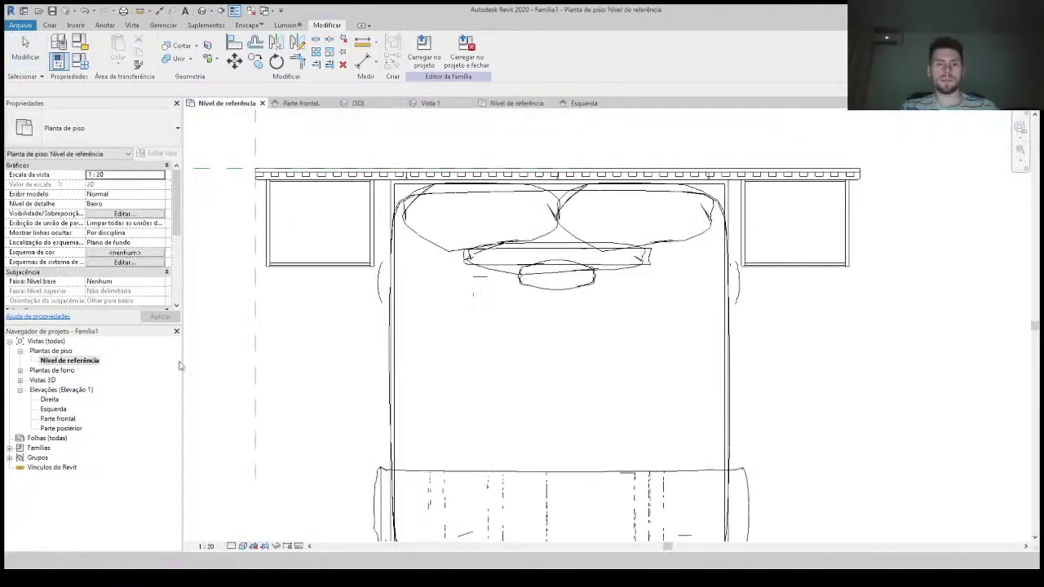
key(c)
key(m)
click(421, 50)
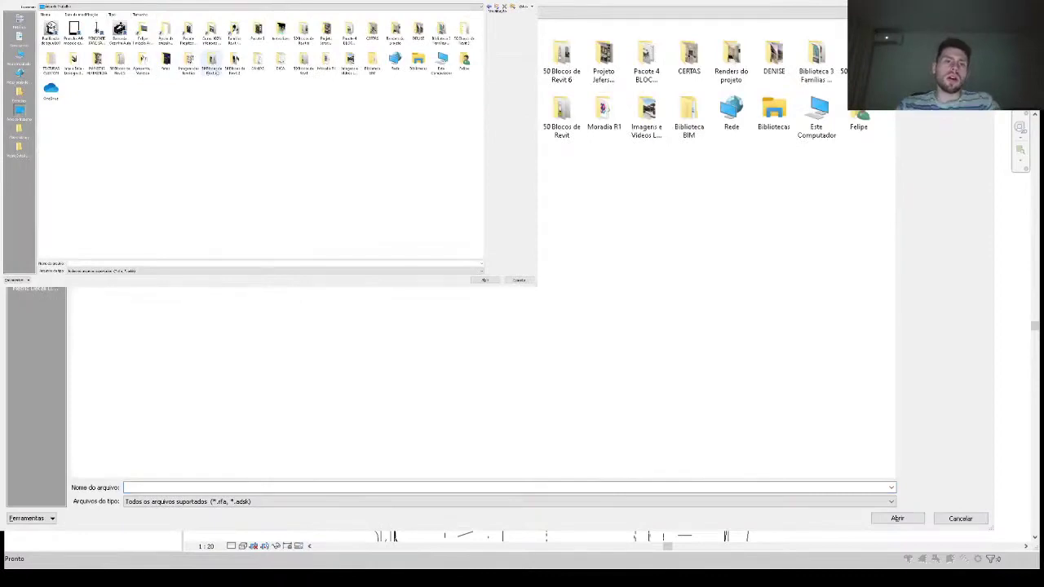
double_click(211, 63)
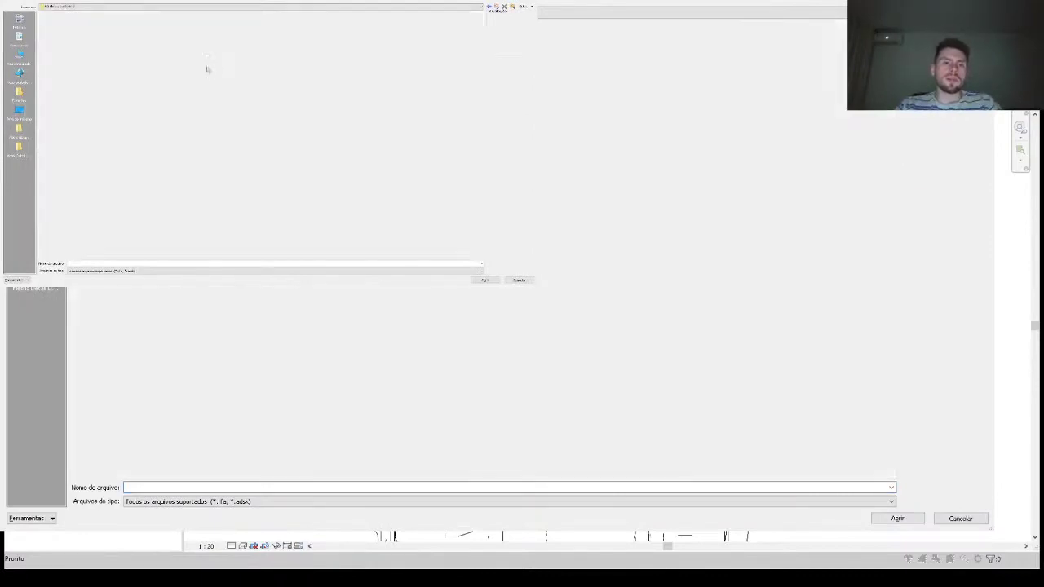
double_click(120, 33)
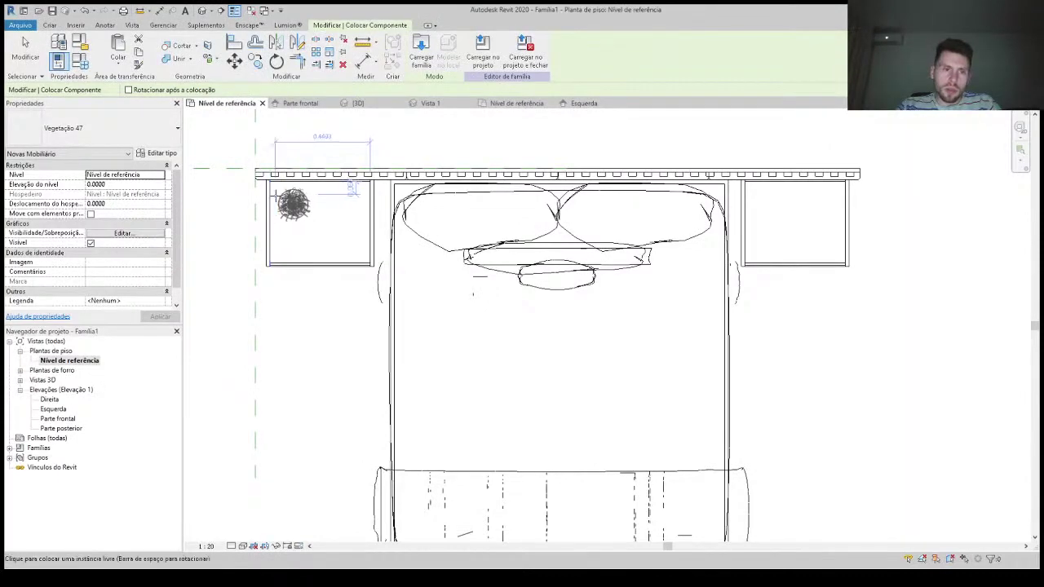
click(294, 204)
key(Escape)
key(Escape)
Step: Raise the plant onto the left nightstand top in elevation and verify it in 3D
double_click(58, 419)
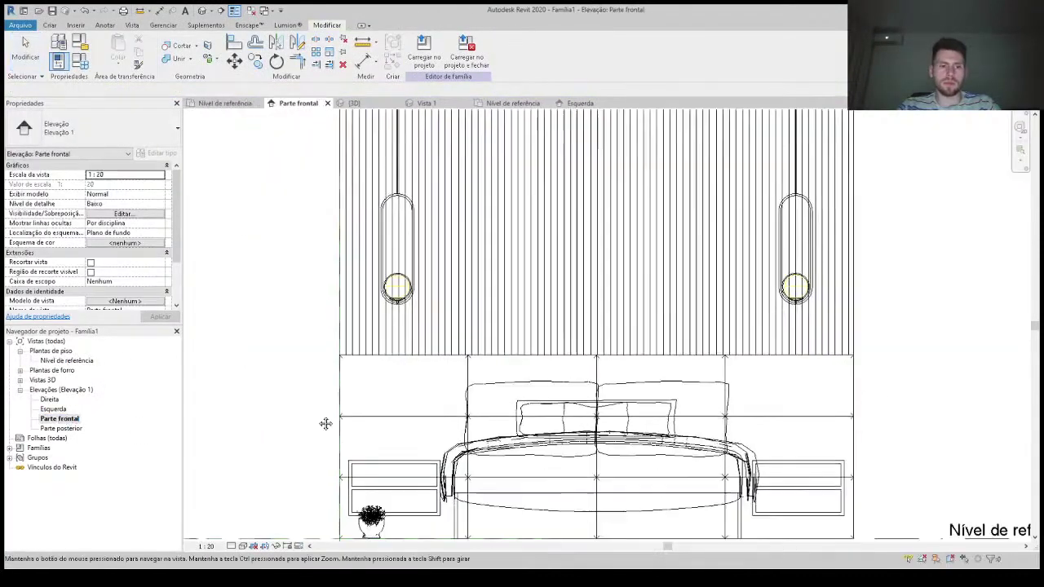
scroll(366, 451, up, 1)
drag(366, 451, 368, 323)
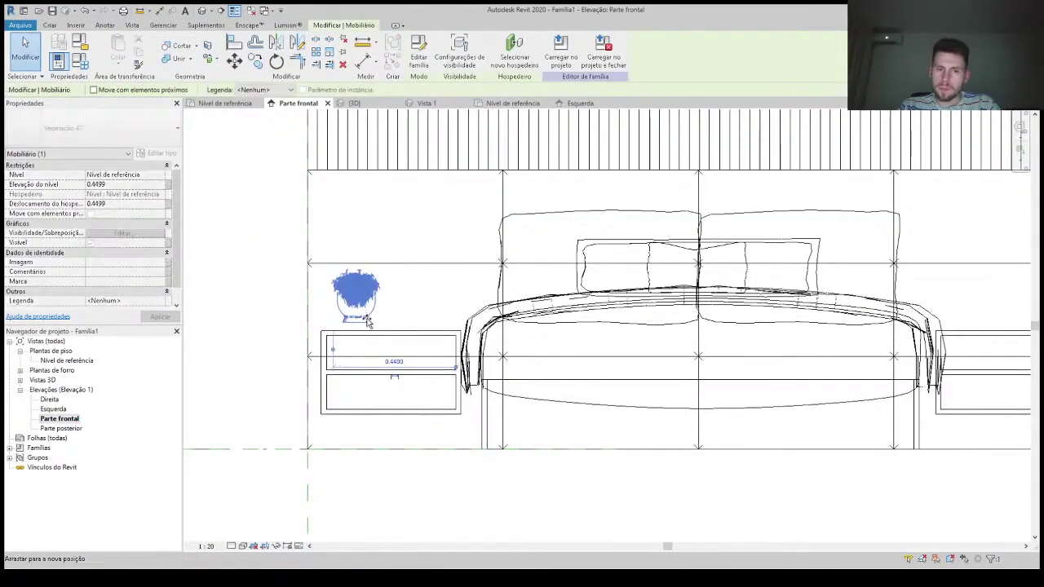
scroll(368, 323, up, 1)
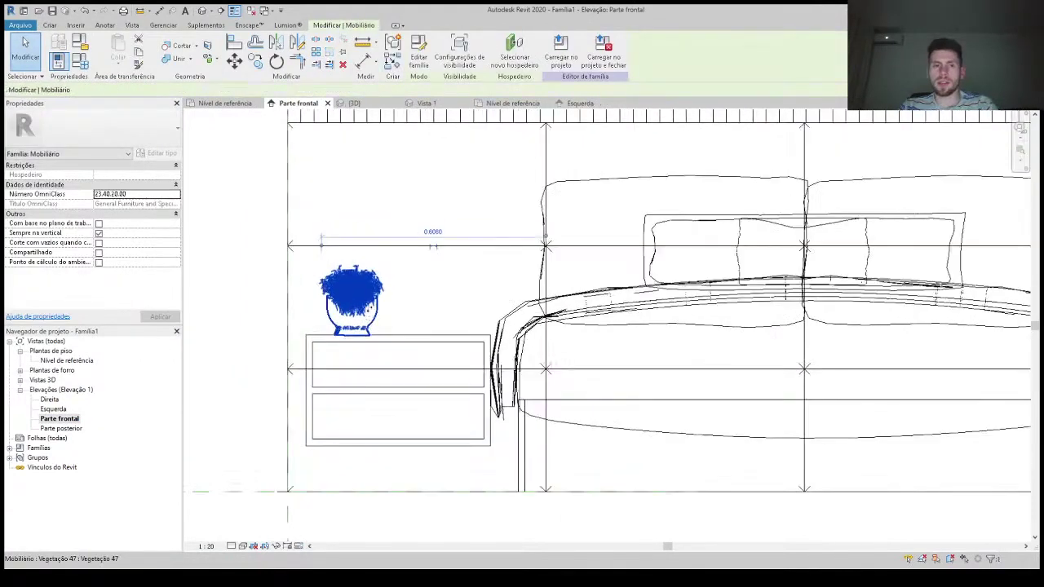
key(Escape)
click(202, 11)
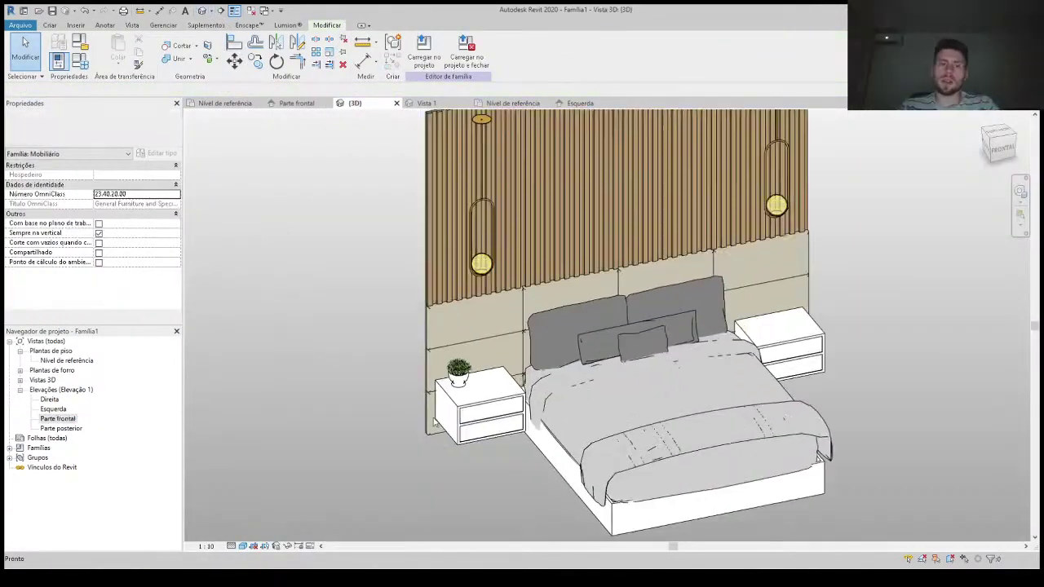
scroll(434, 422, down, 1)
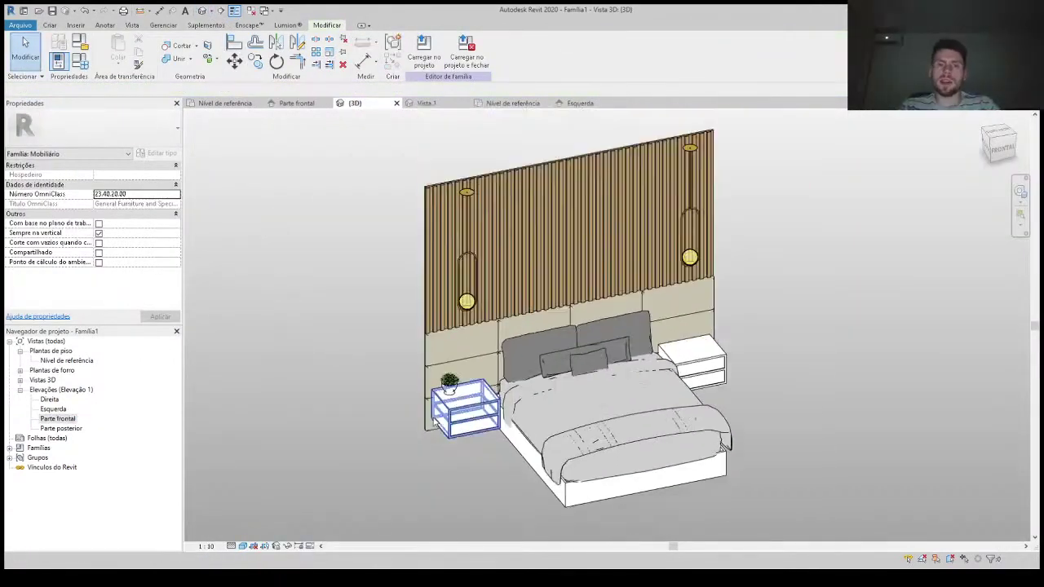
double_click(75, 360)
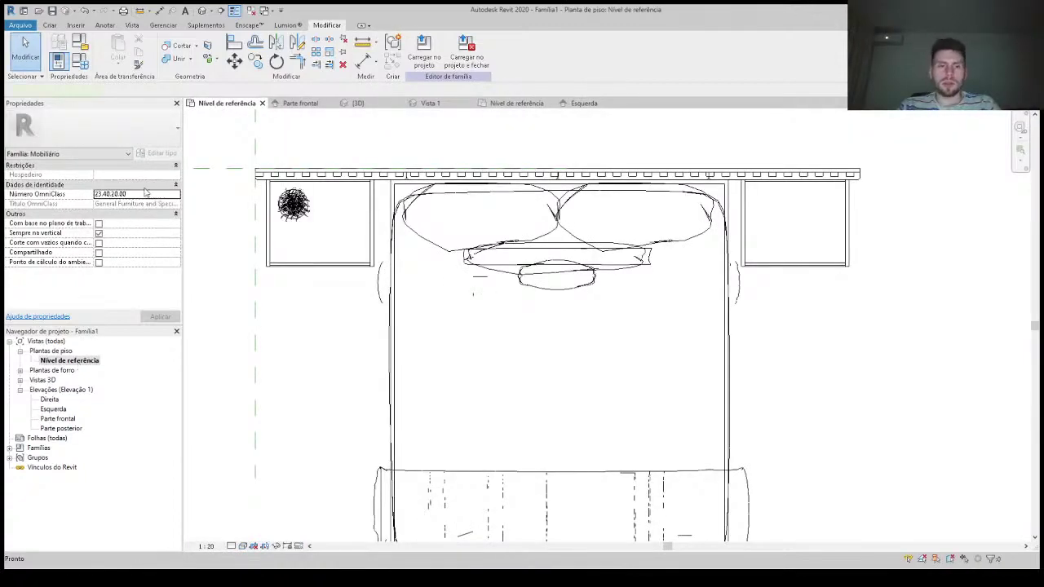
Step: Load Vaso Vela from the 50 Blocos de Revit folder and place it at the right nightstand
key(c)
key(m)
click(423, 51)
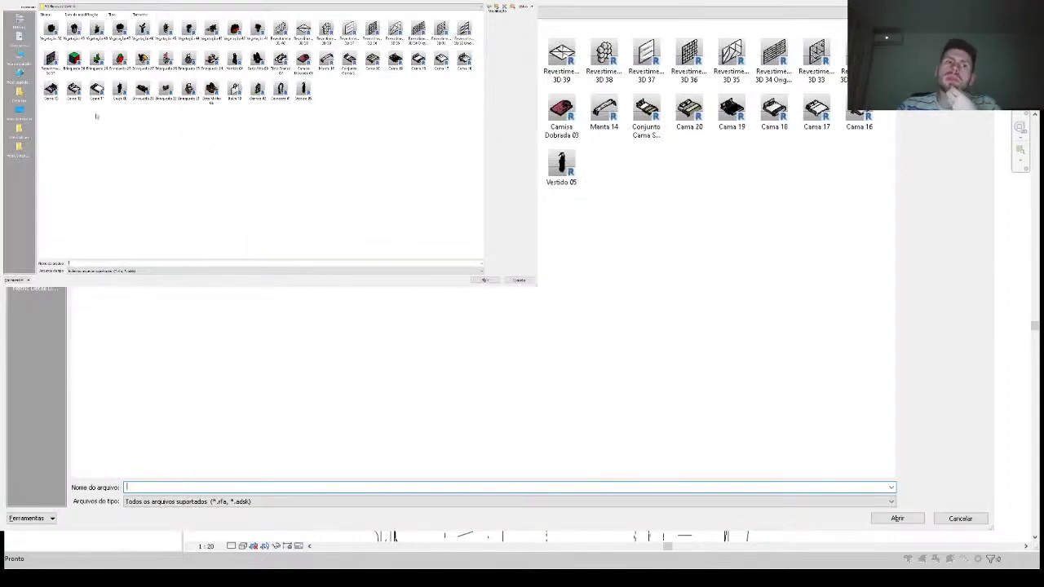
key(alt+Up)
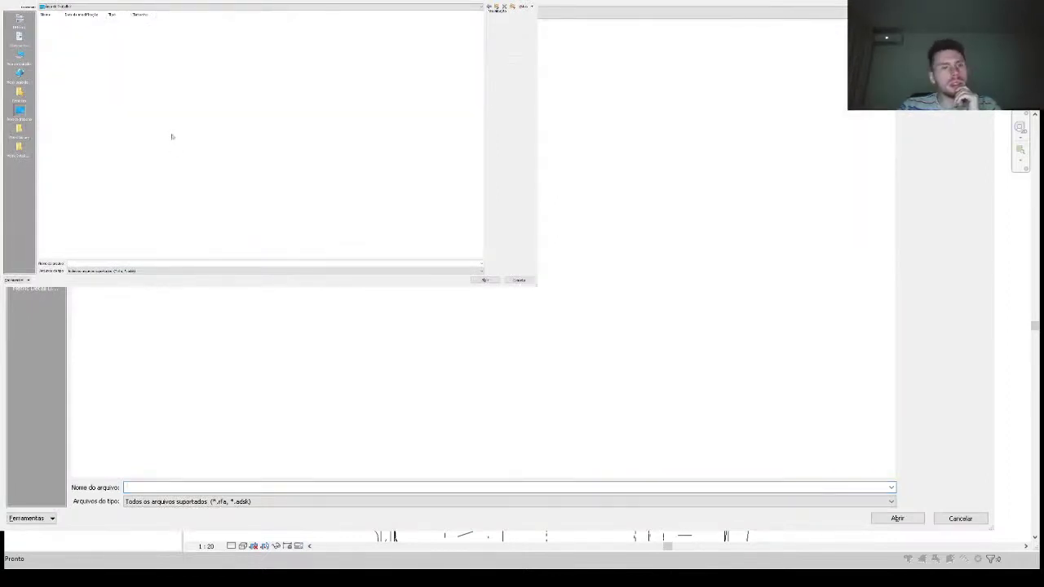
double_click(544, 129)
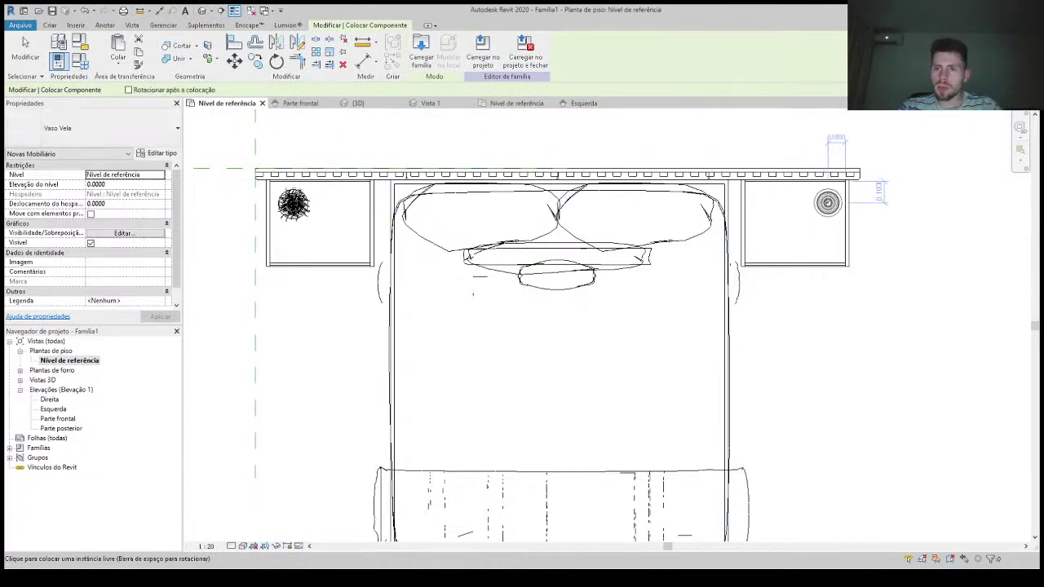
click(824, 204)
key(Escape)
Step: Raise the candle holder onto the right nightstand in elevation, check it in 3D, and return to plan
double_click(57, 419)
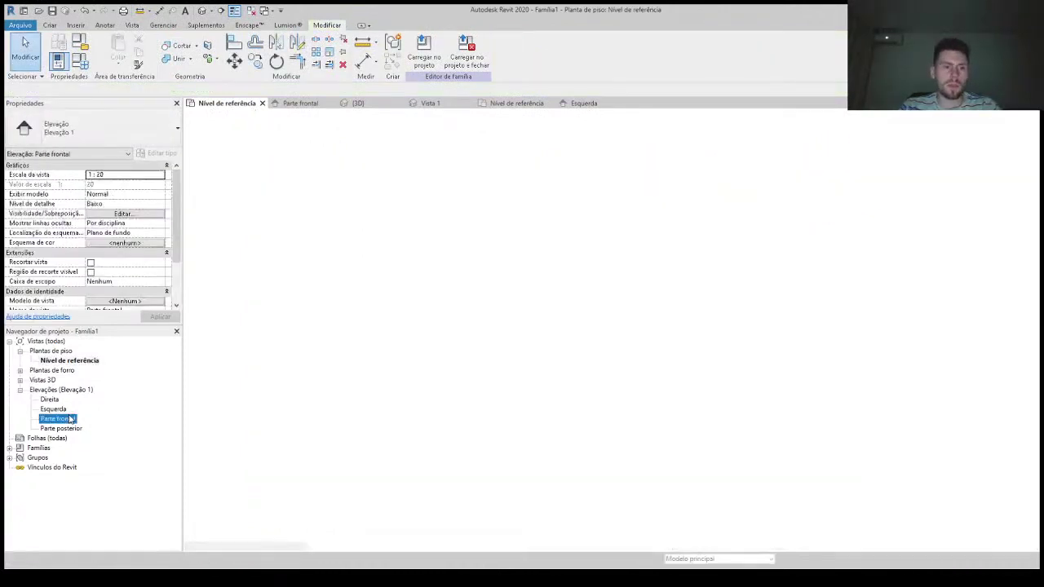
scroll(893, 417, up, 2)
drag(879, 412, 885, 318)
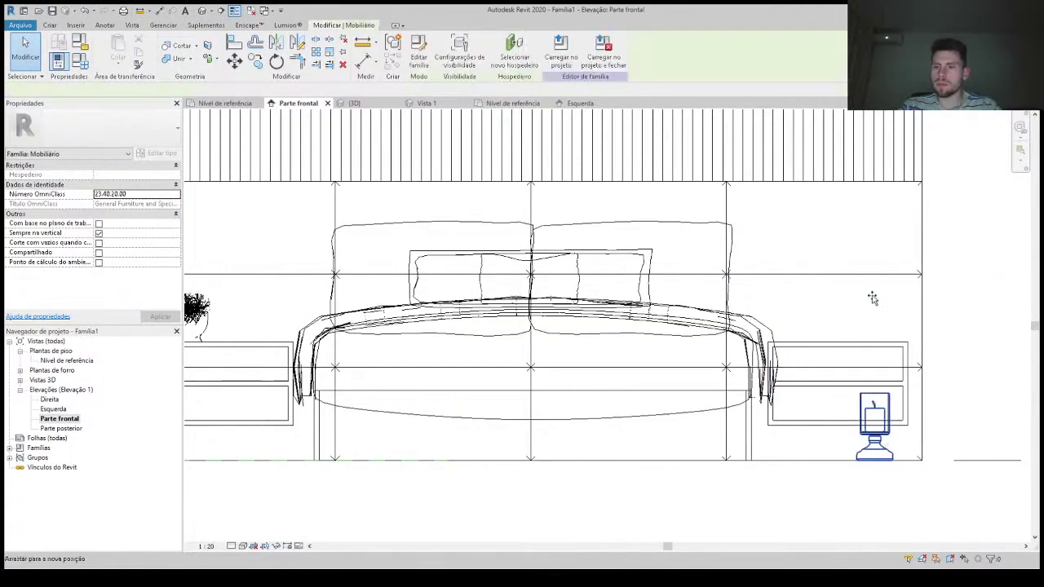
key(Escape)
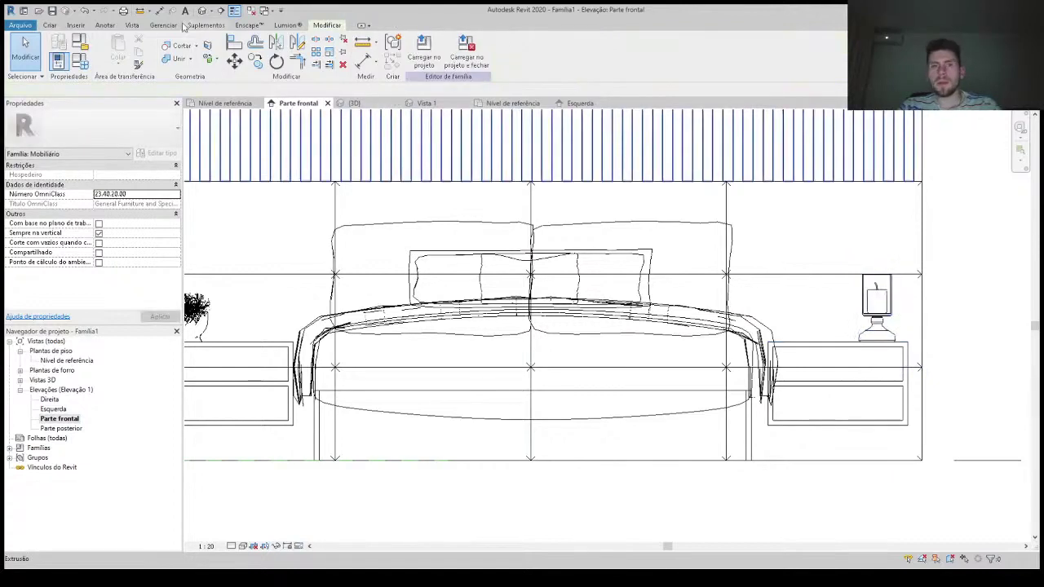
click(200, 12)
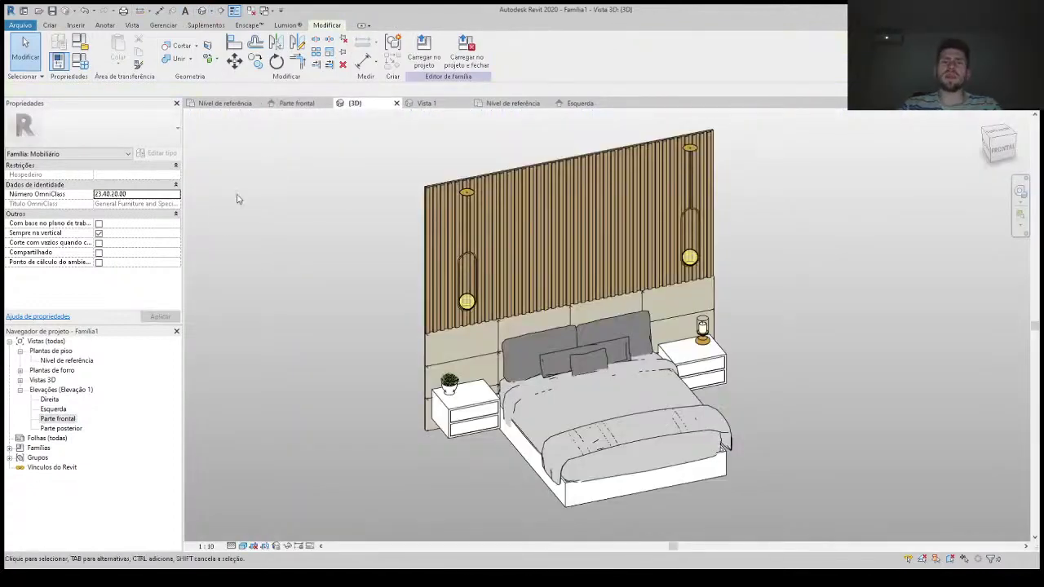
double_click(81, 361)
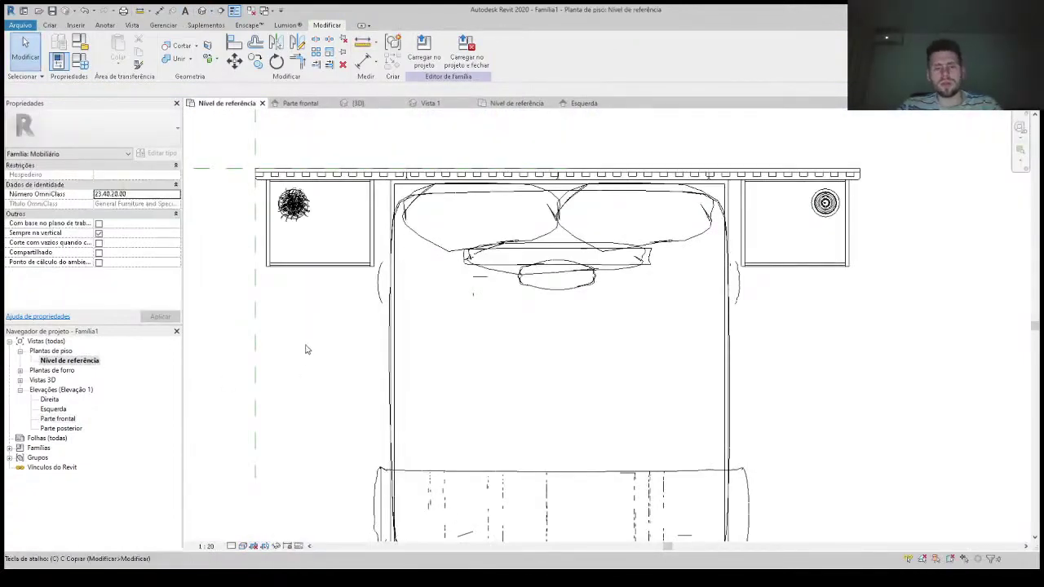
Step: Load the Vaso Vela family, then cancel its placement
key(c)
key(m)
click(422, 51)
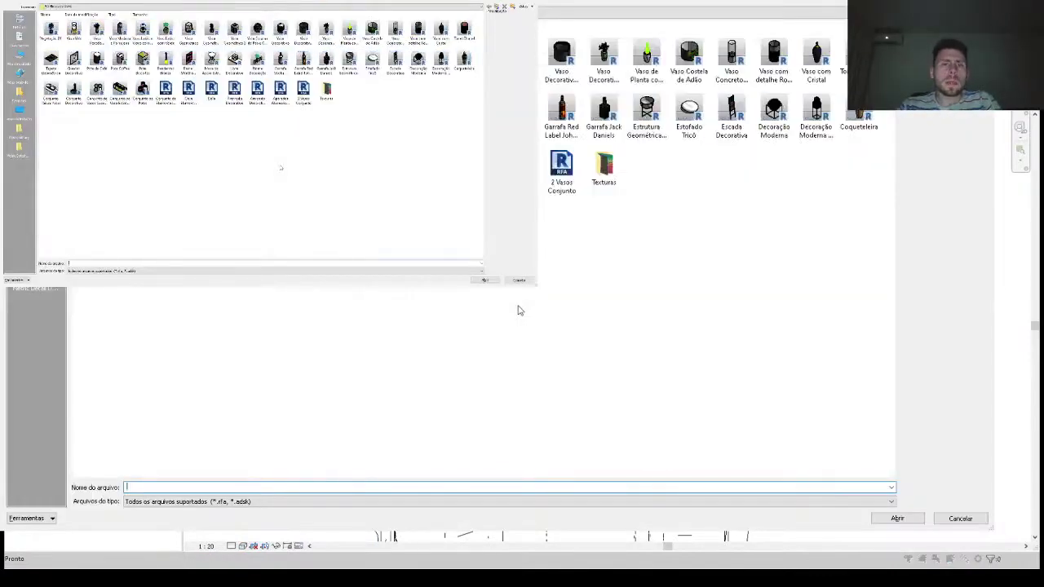
double_click(509, 41)
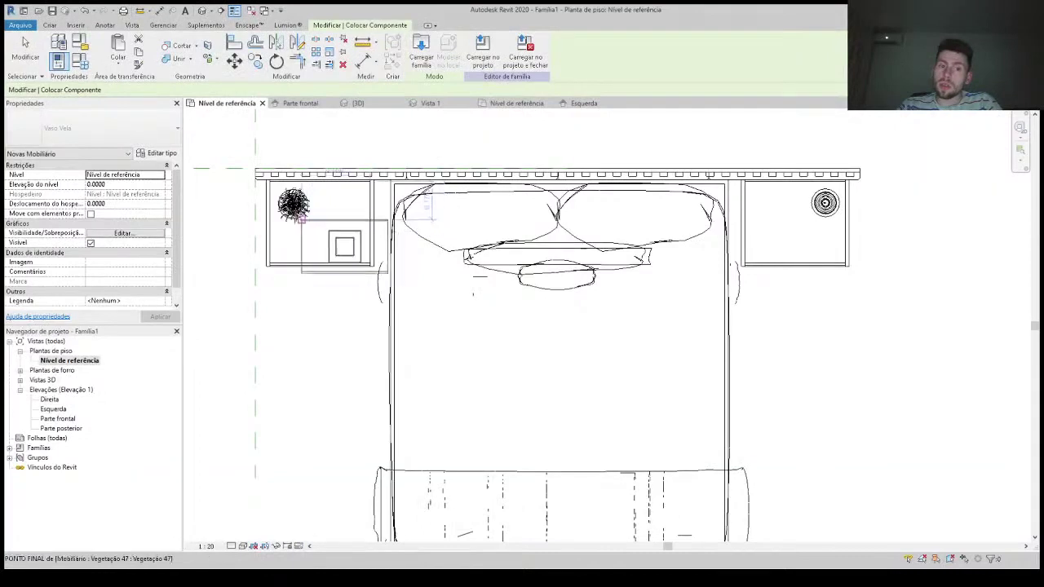
key(Escape)
key(Escape)
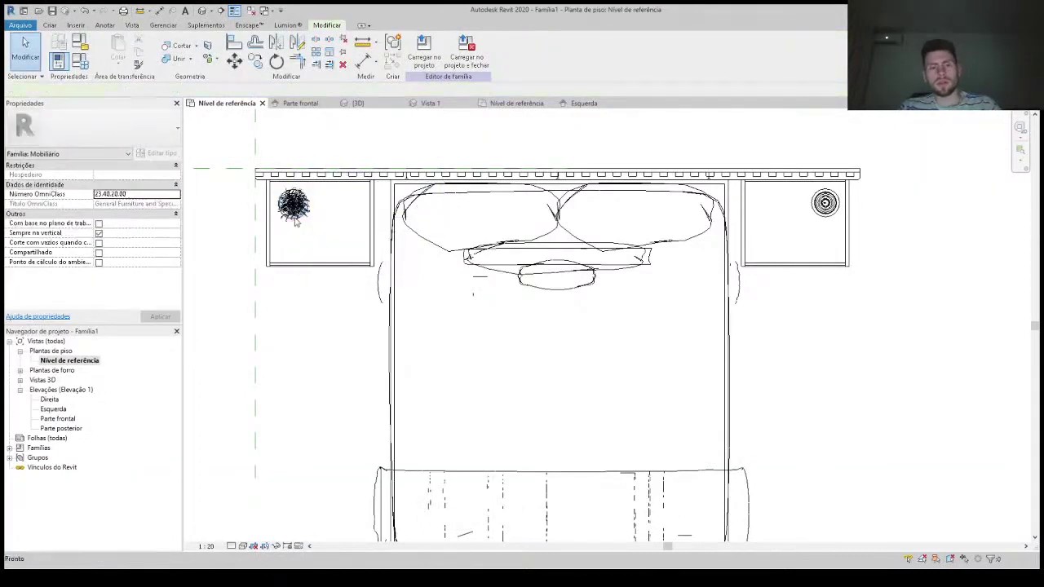
Step: Load Vaso com detalhe Rose Gold and place it on the left nightstand in plan
key(c)
key(m)
click(412, 64)
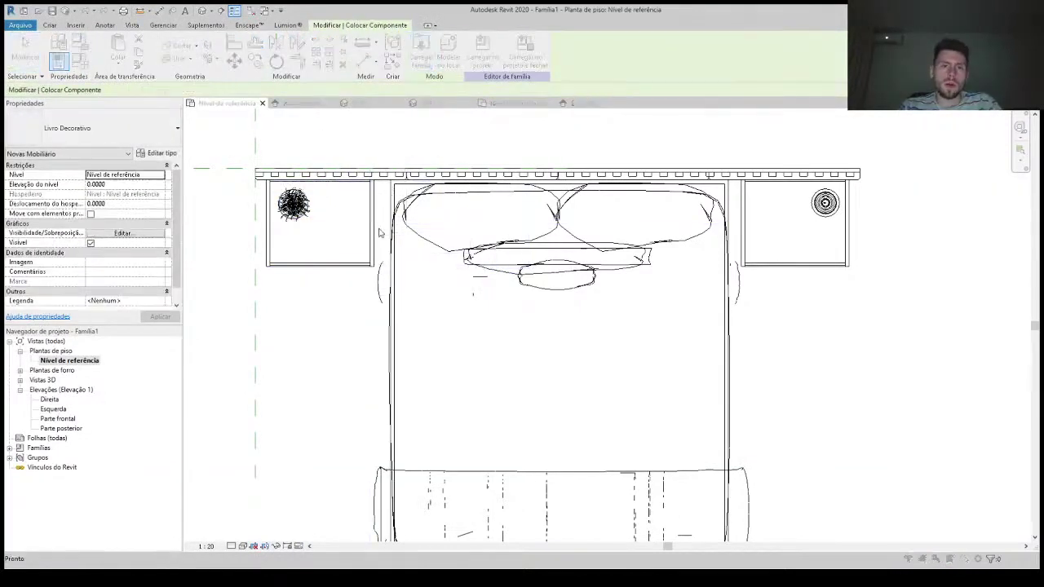
ctrl+scroll(274, 123, up, 2)
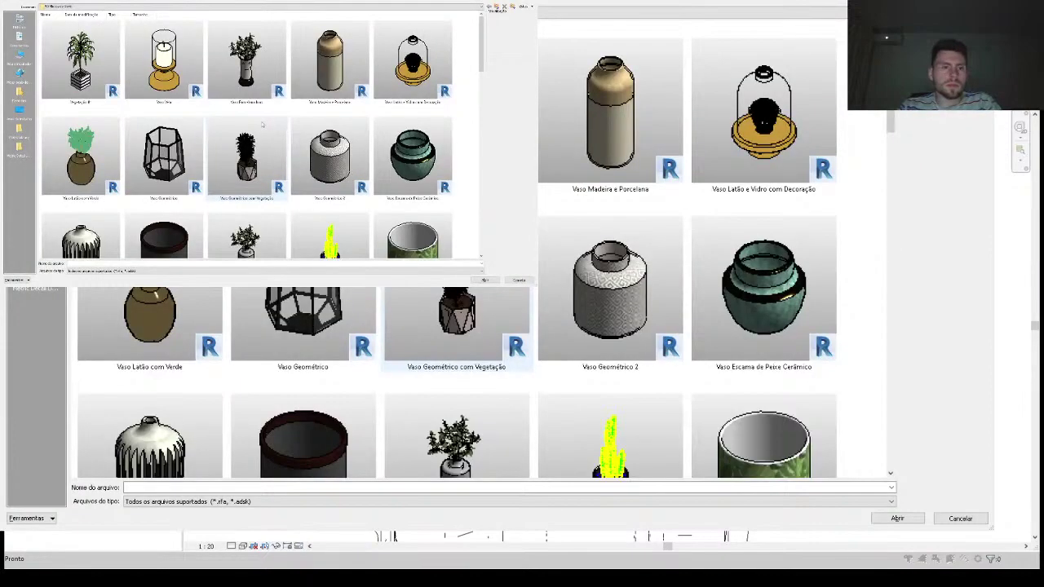
scroll(265, 124, down, 3)
scroll(258, 125, down, 2)
scroll(258, 125, down, 3)
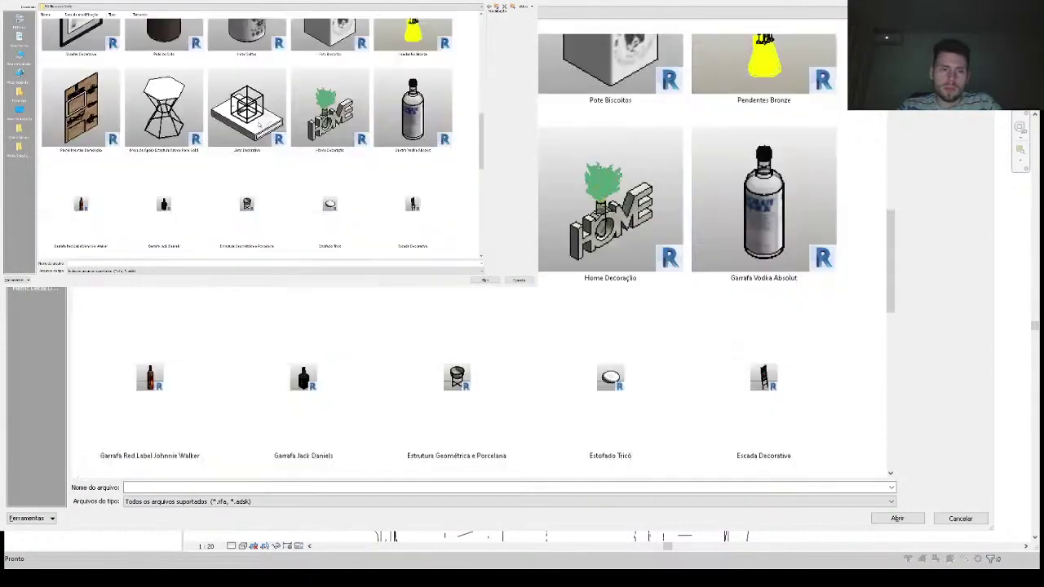
scroll(258, 125, down, 3)
scroll(258, 125, down, 2)
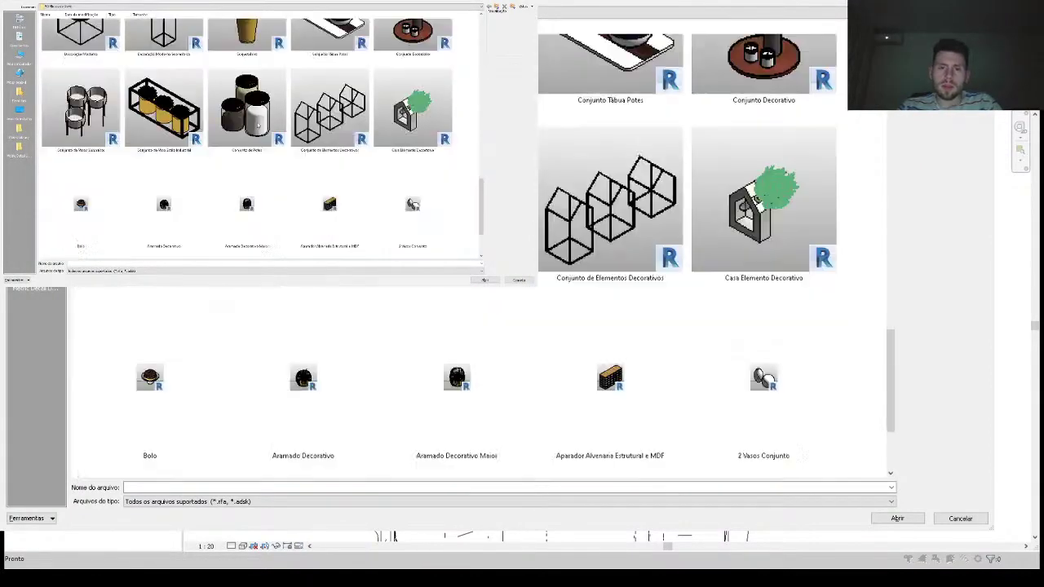
scroll(257, 124, down, 3)
scroll(258, 124, down, 3)
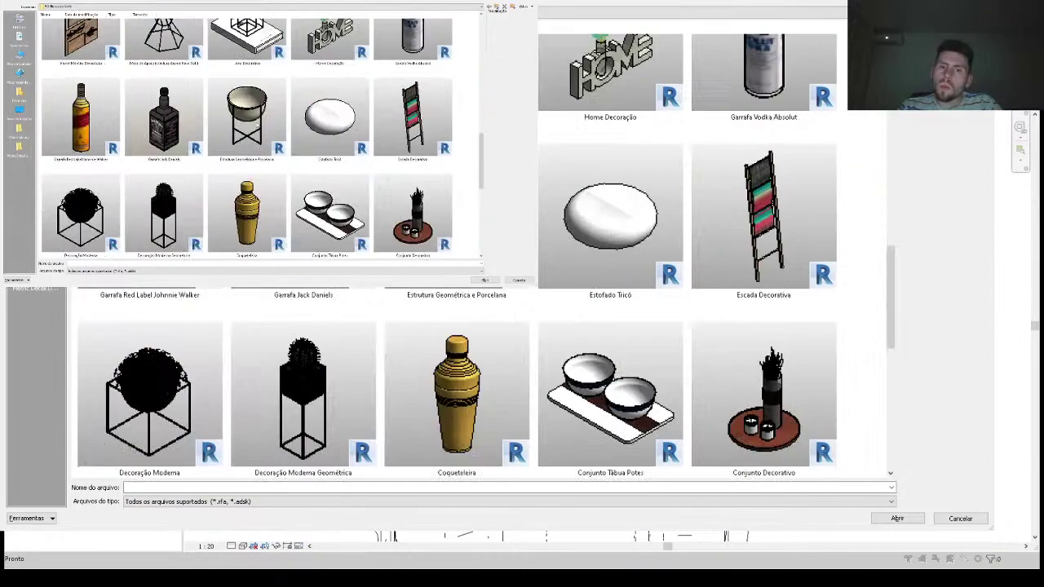
scroll(258, 124, down, 3)
scroll(257, 124, down, 3)
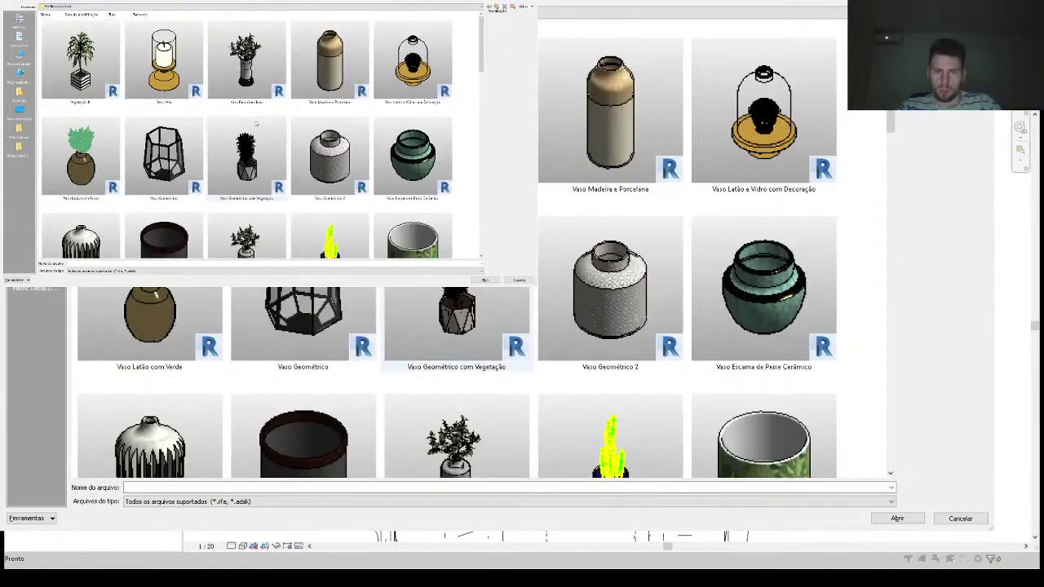
scroll(238, 126, down, 2)
scroll(238, 126, down, 1)
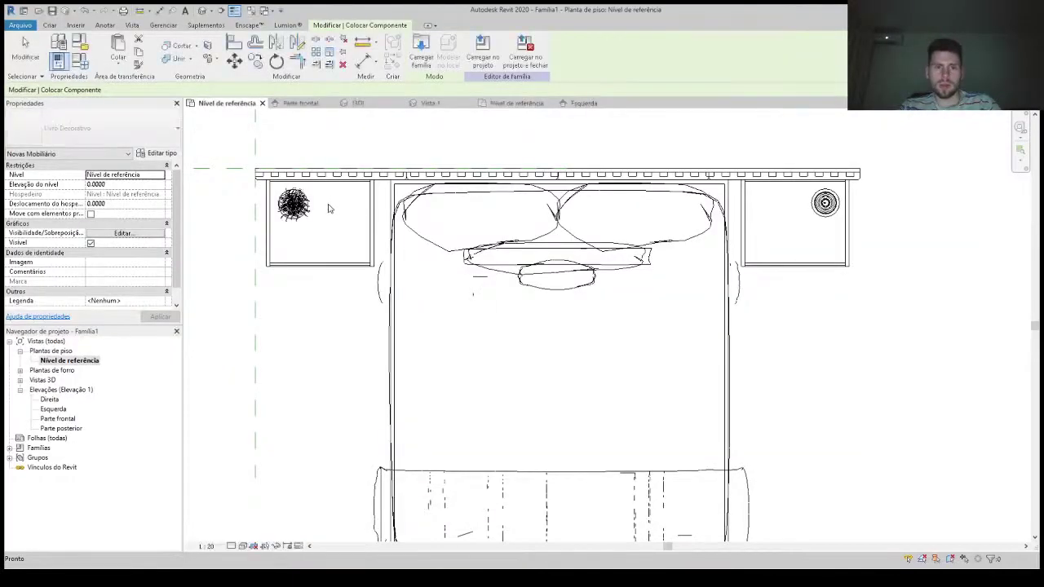
scroll(342, 203, up, 2)
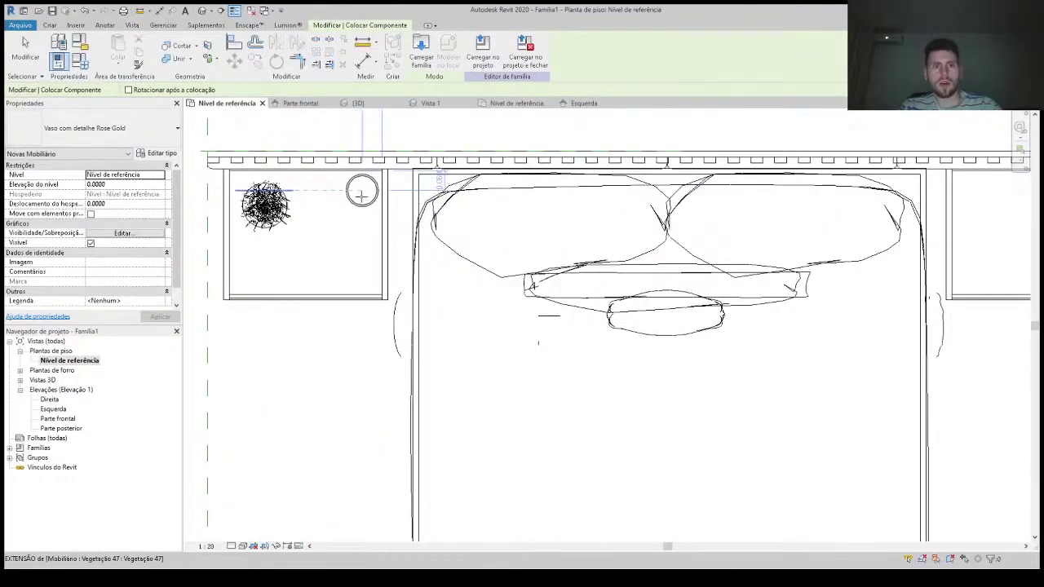
click(361, 194)
key(Escape)
key(Escape)
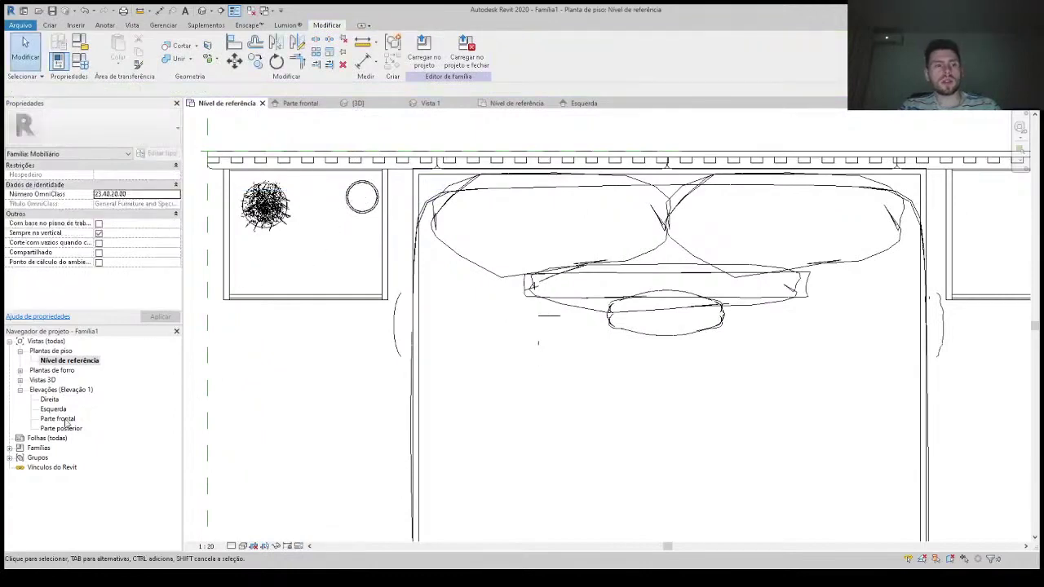
Step: In Parte frontal, raise the vase onto the nightstand top and copy it beside itself
double_click(68, 422)
drag(269, 430, 271, 321)
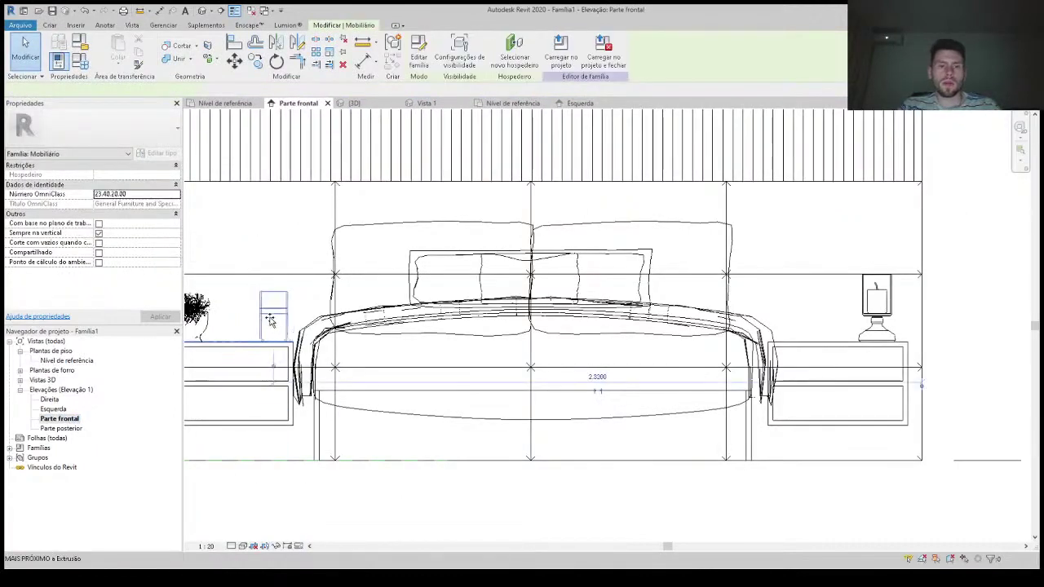
middle_drag(270, 320, 357, 321)
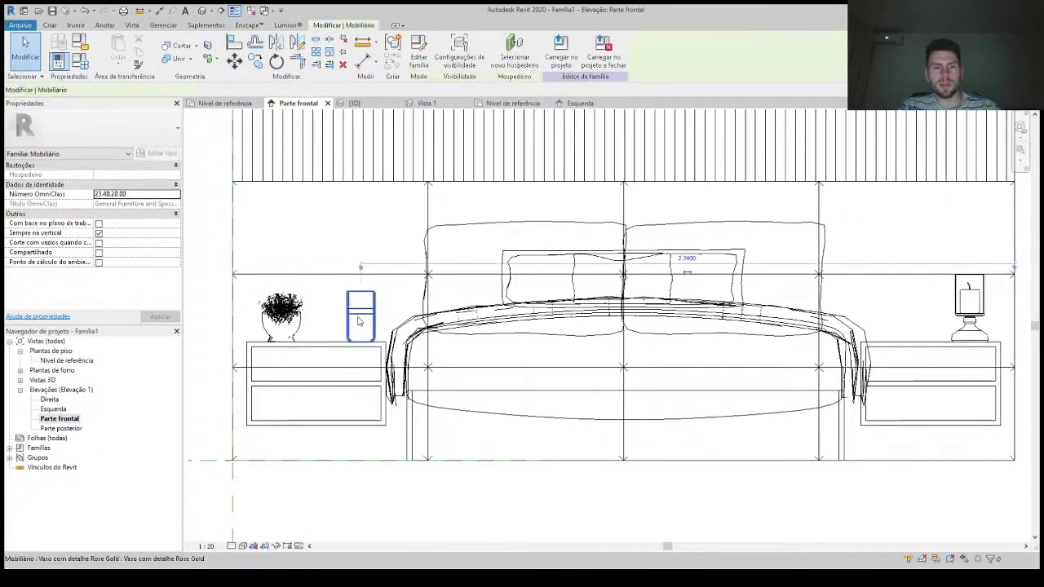
click(357, 321)
key(m)
key(v)
click(359, 322)
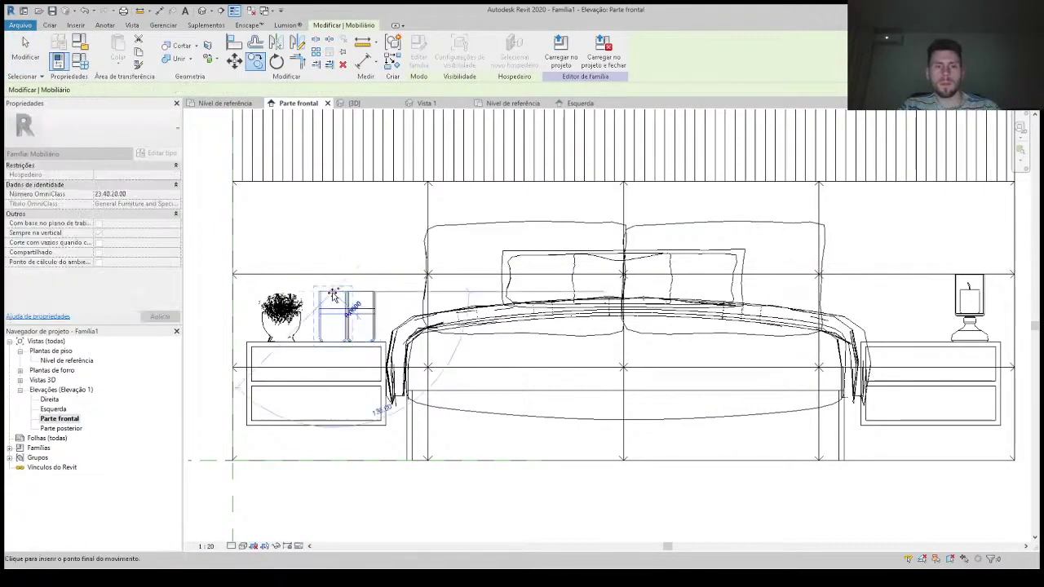
click(333, 295)
key(Escape)
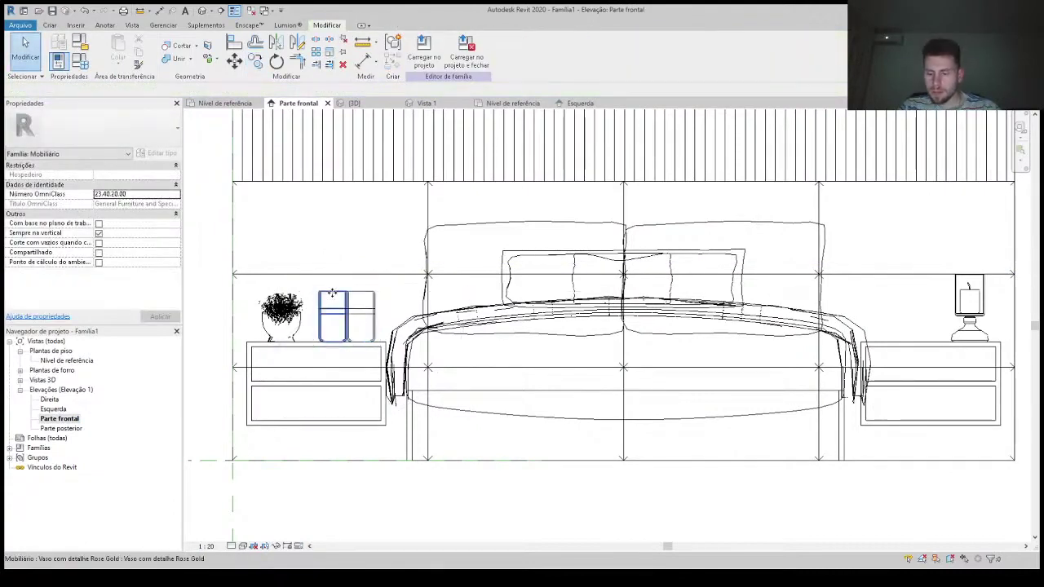
click(279, 308)
click(291, 256)
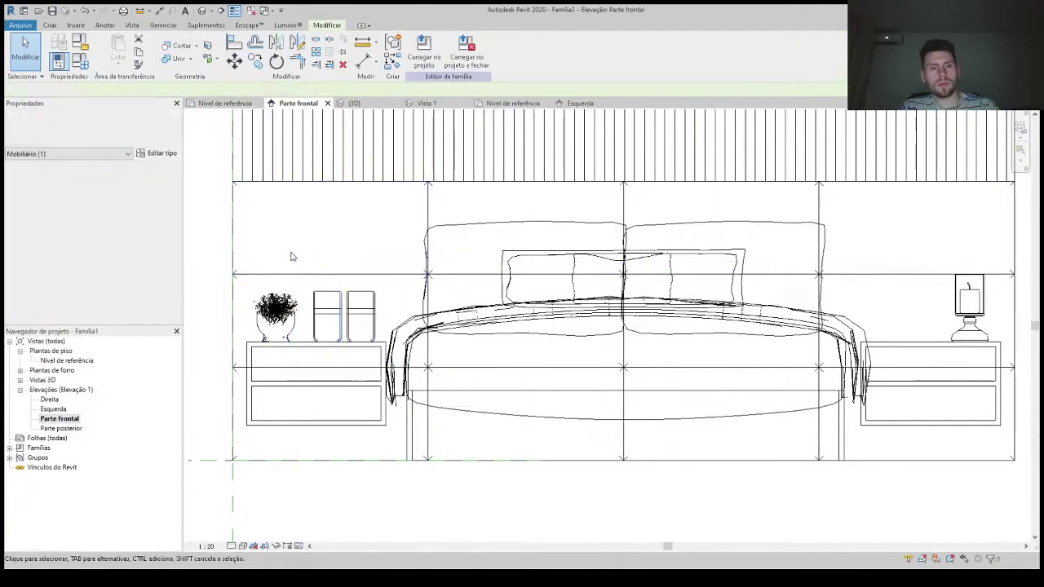
click(201, 11)
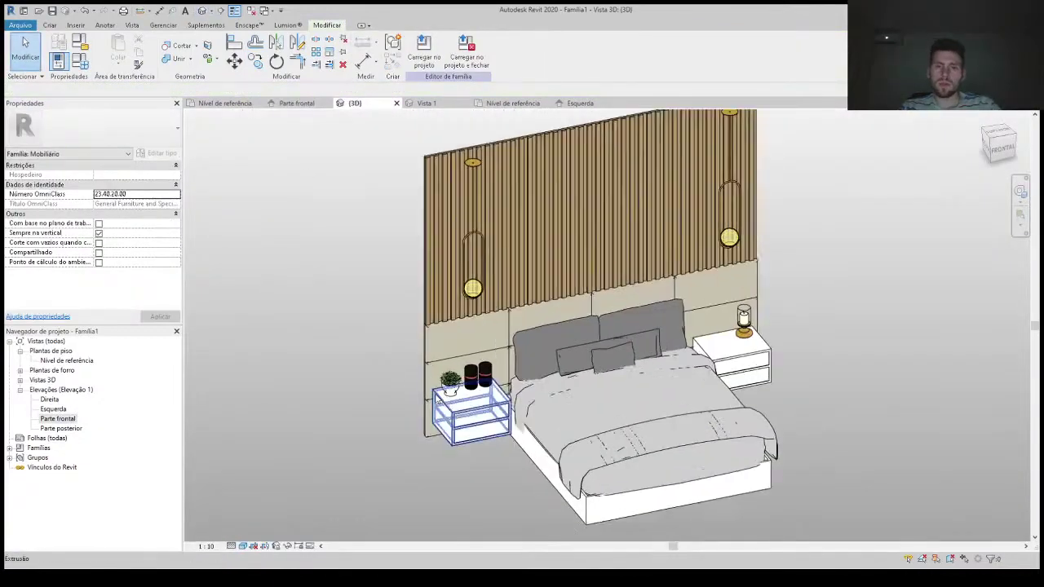
Step: From the Nível de referência plan, load iPad.rfa from the library's electronics folder
double_click(67, 360)
key(c)
key(m)
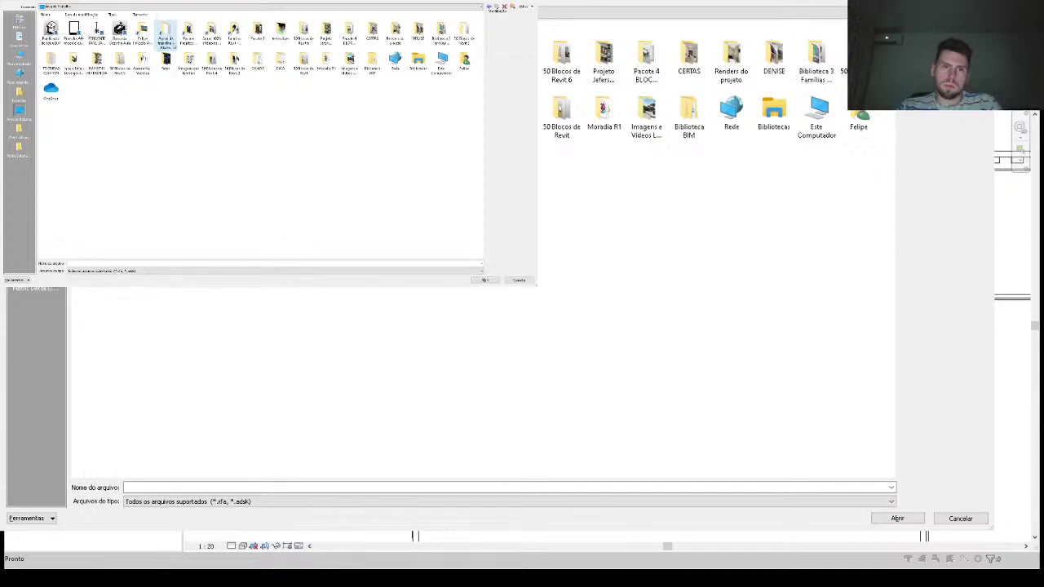
double_click(194, 89)
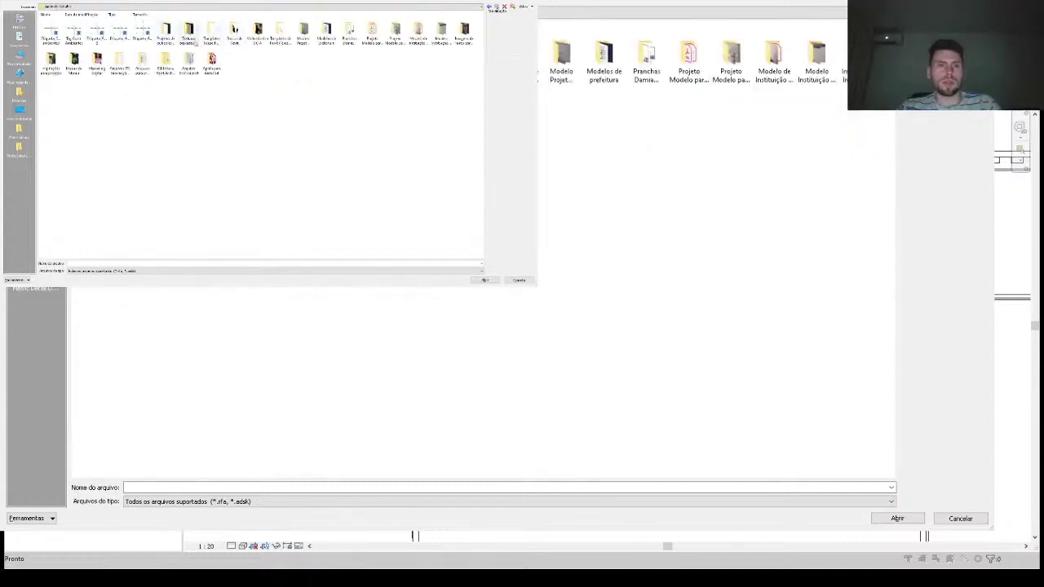
double_click(348, 65)
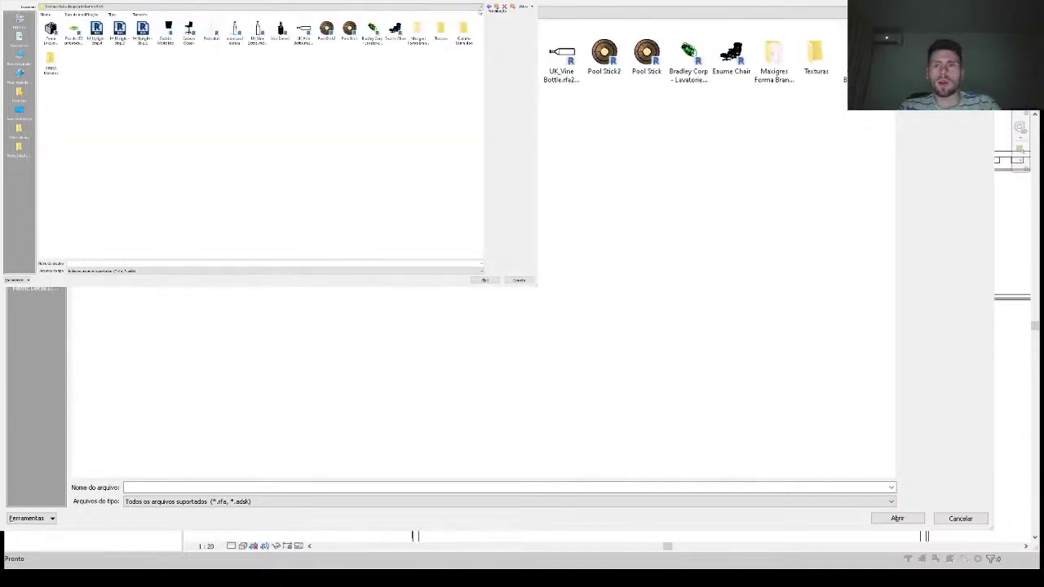
key(alt+Left)
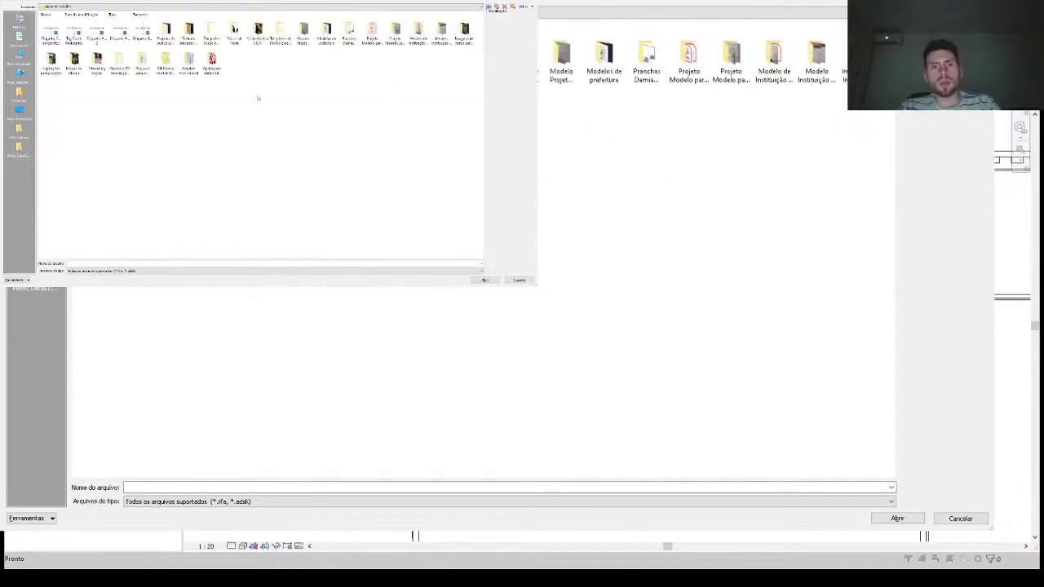
double_click(235, 30)
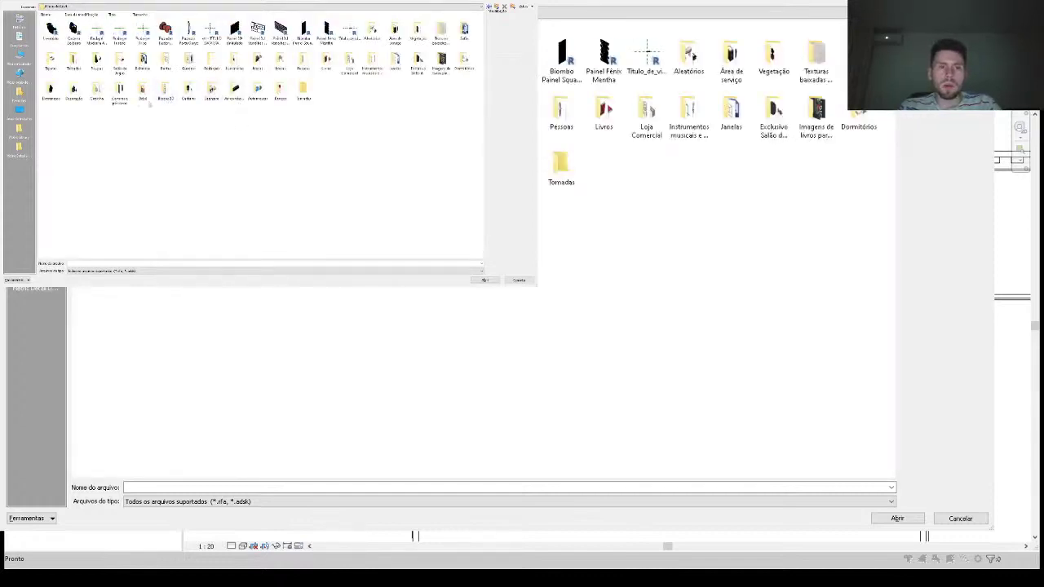
double_click(142, 57)
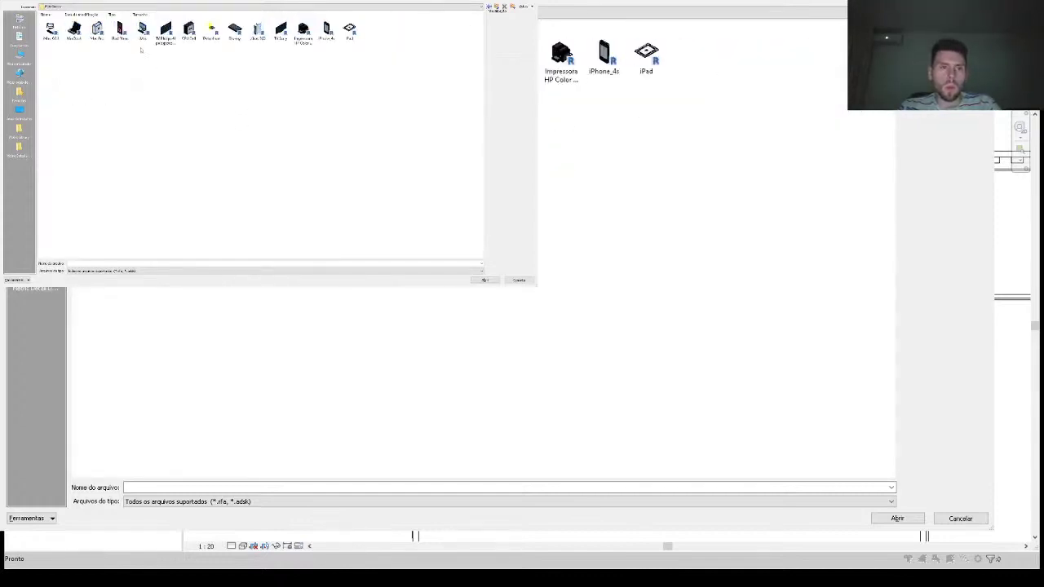
double_click(646, 54)
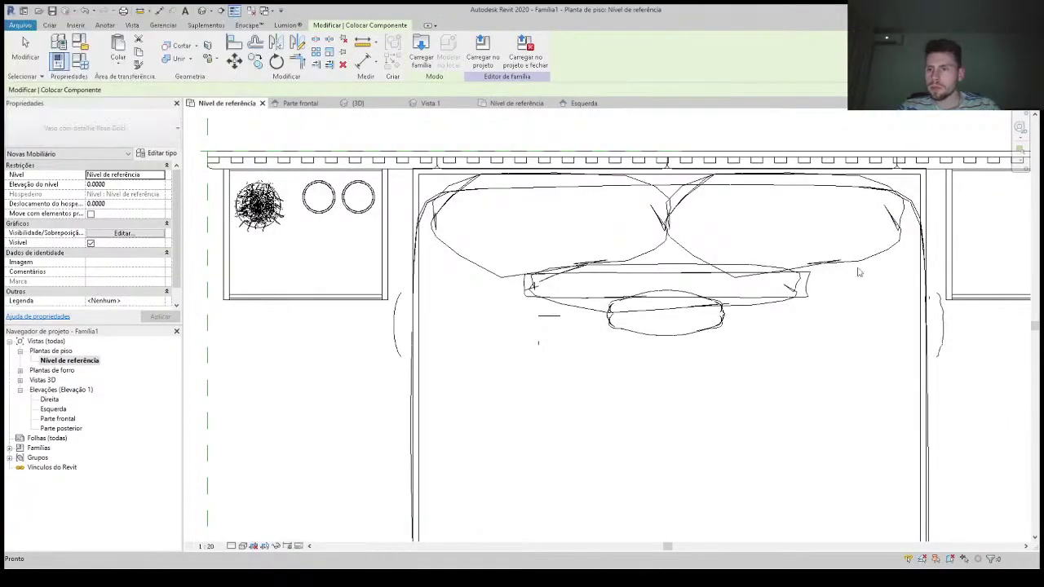
Step: Place the iPad on the right nightstand and lift it onto the top in Parte frontal
middle_drag(954, 262, 749, 300)
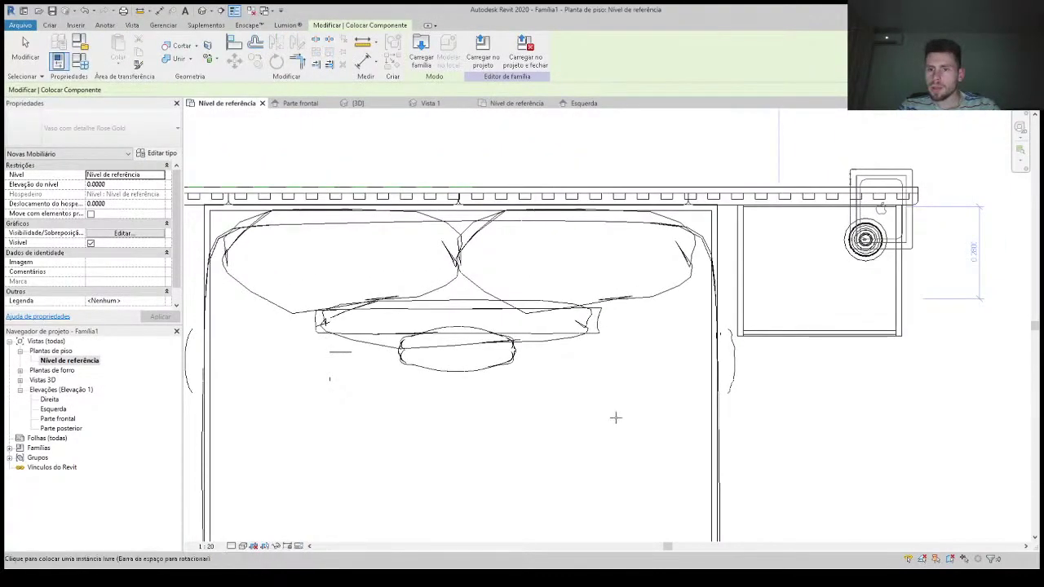
scroll(628, 413, up, 1)
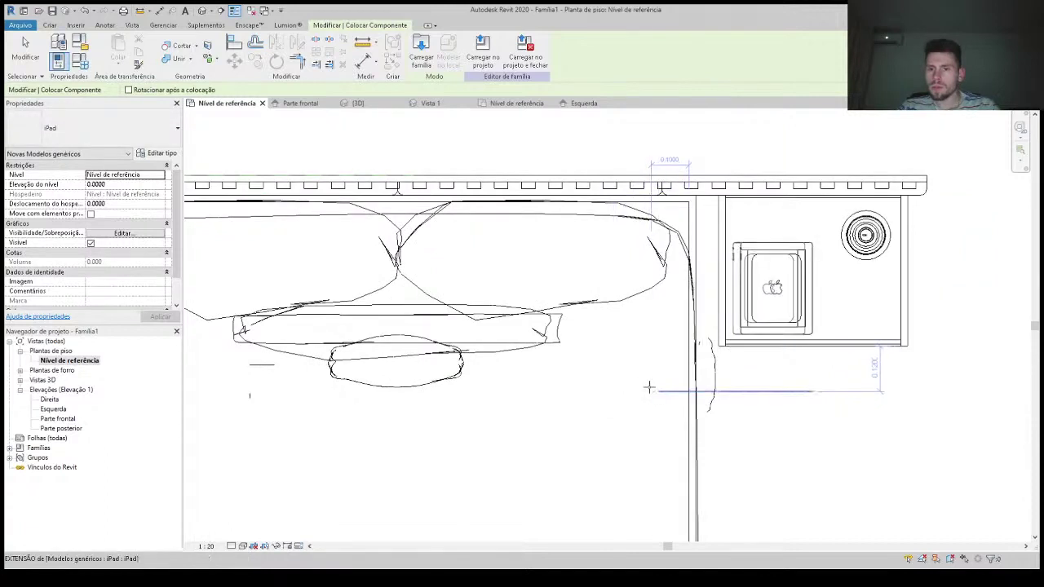
key(Escape)
key(Escape)
double_click(57, 418)
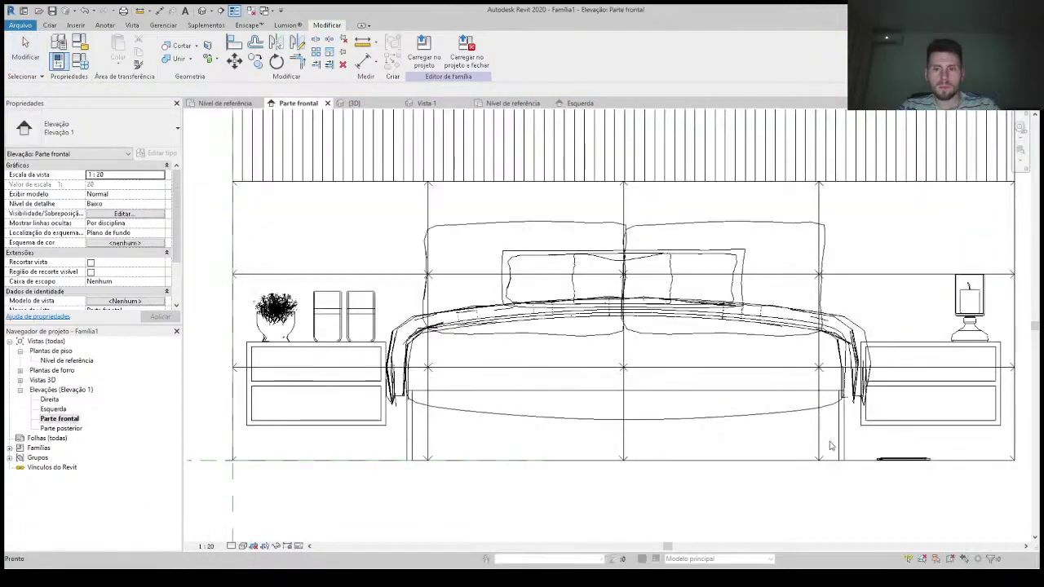
click(903, 459)
drag(901, 350, 898, 339)
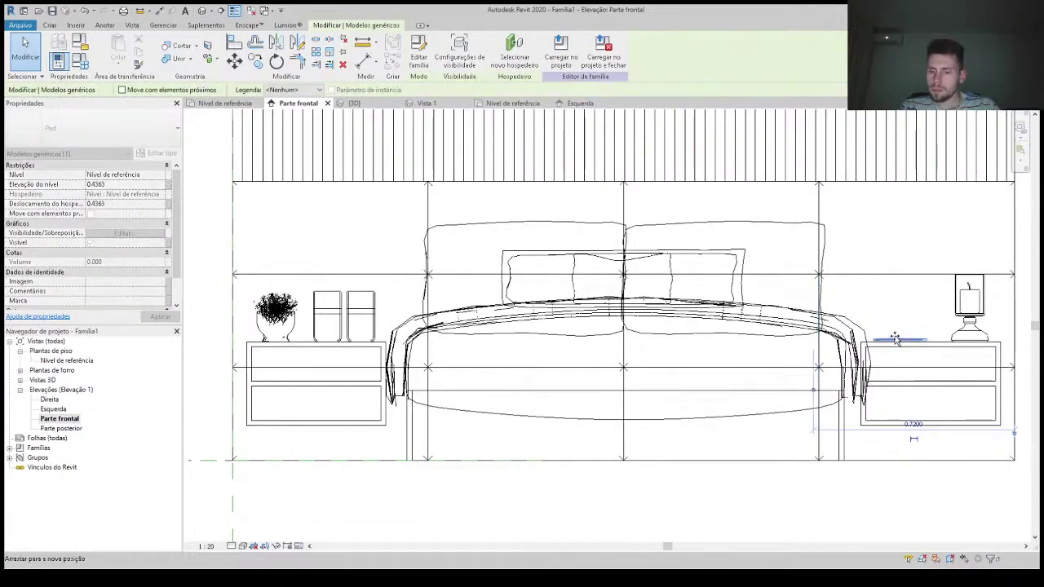
scroll(889, 337, up, 3)
scroll(881, 343, up, 1)
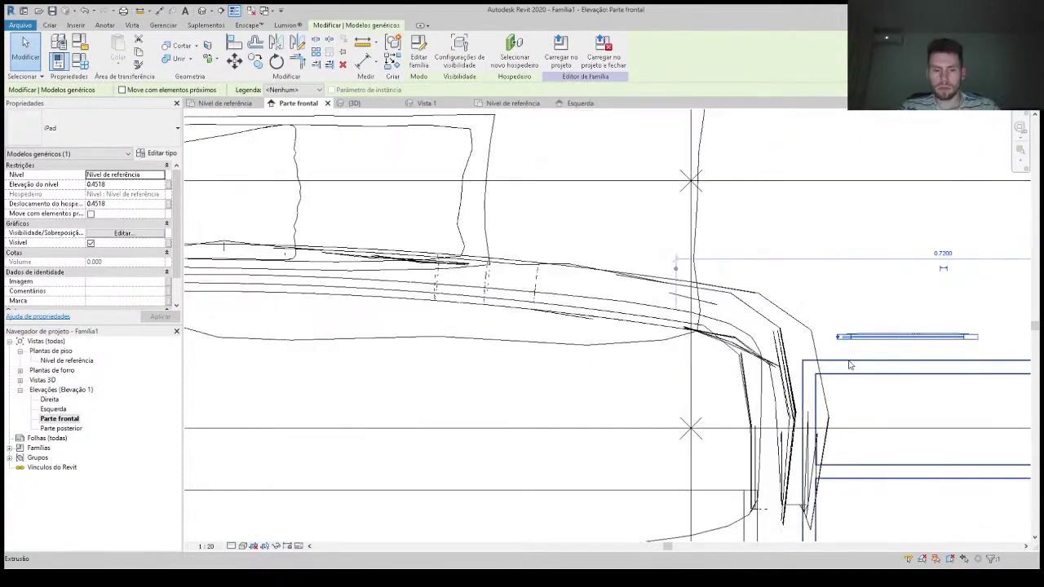
Step: Abandon a precise move, check the whole set in 3D, then reopen the floor plan
key(m)
key(v)
click(837, 337)
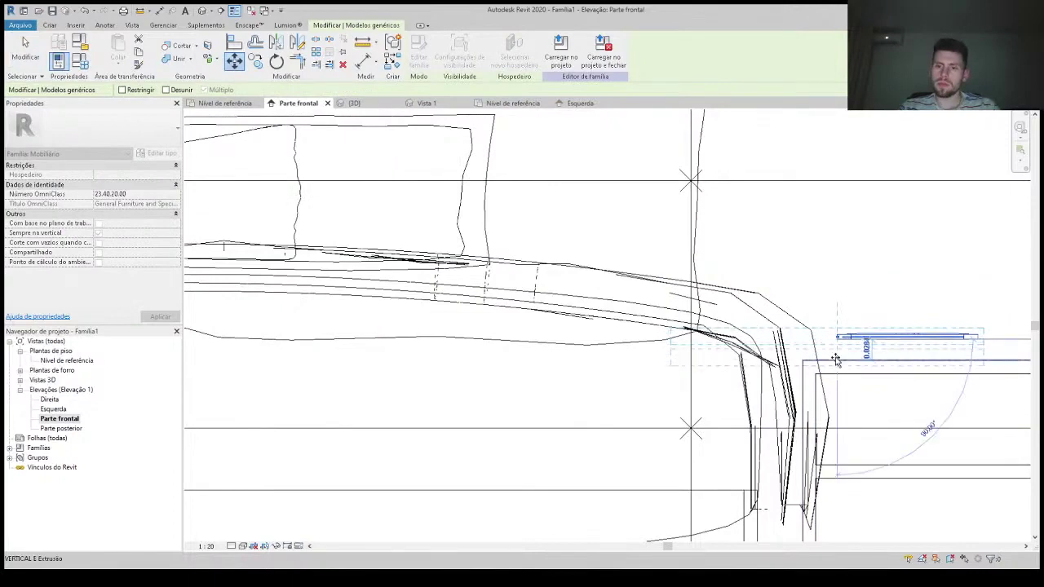
key(Escape)
key(ctrl+Tab)
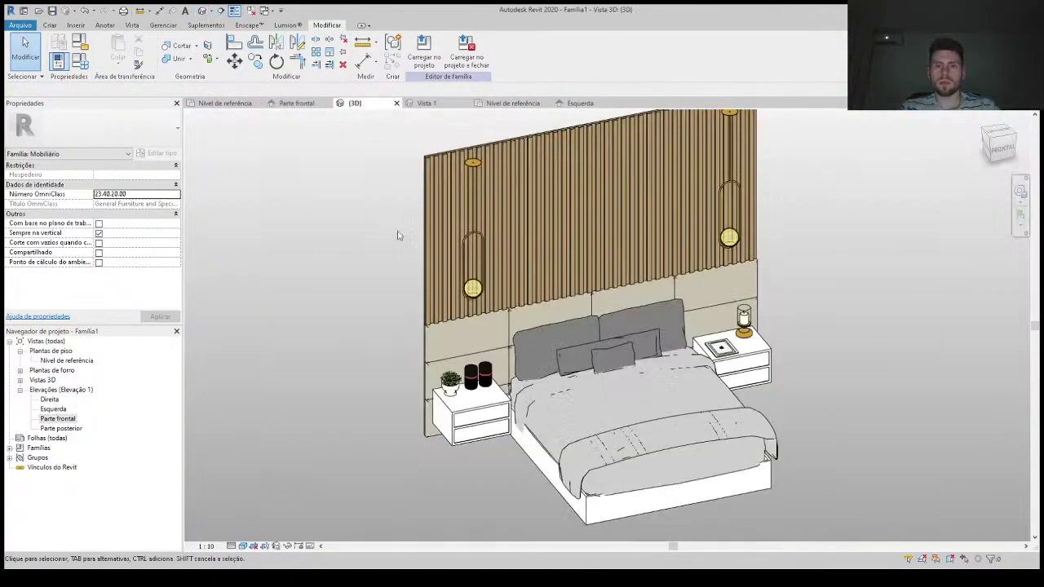
key(z)
key(a)
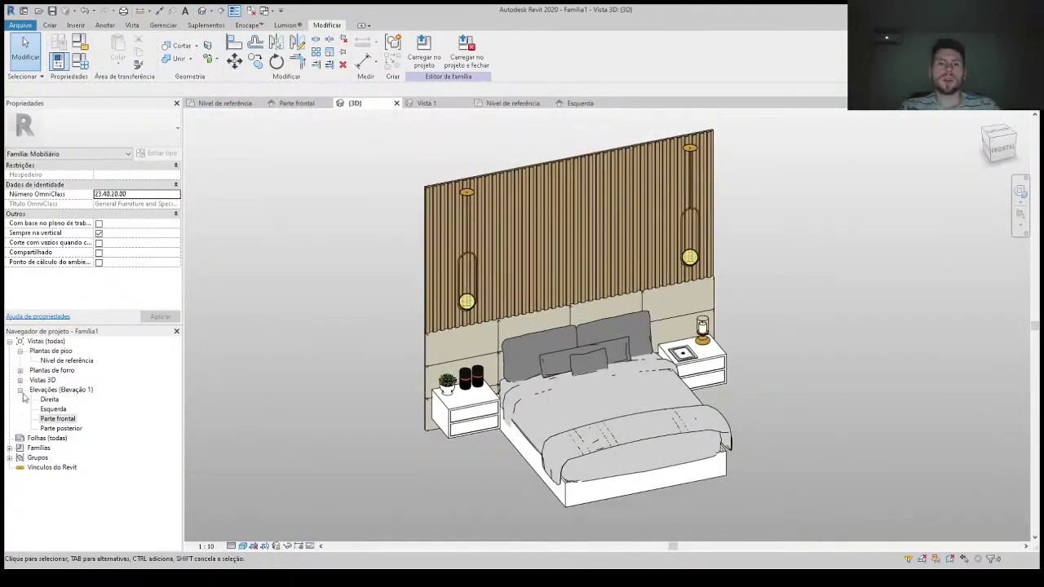
double_click(68, 361)
Step: Load the Tapete Geométrico rug from 50 Blocos de Revit and place it under the bed
key(c)
key(m)
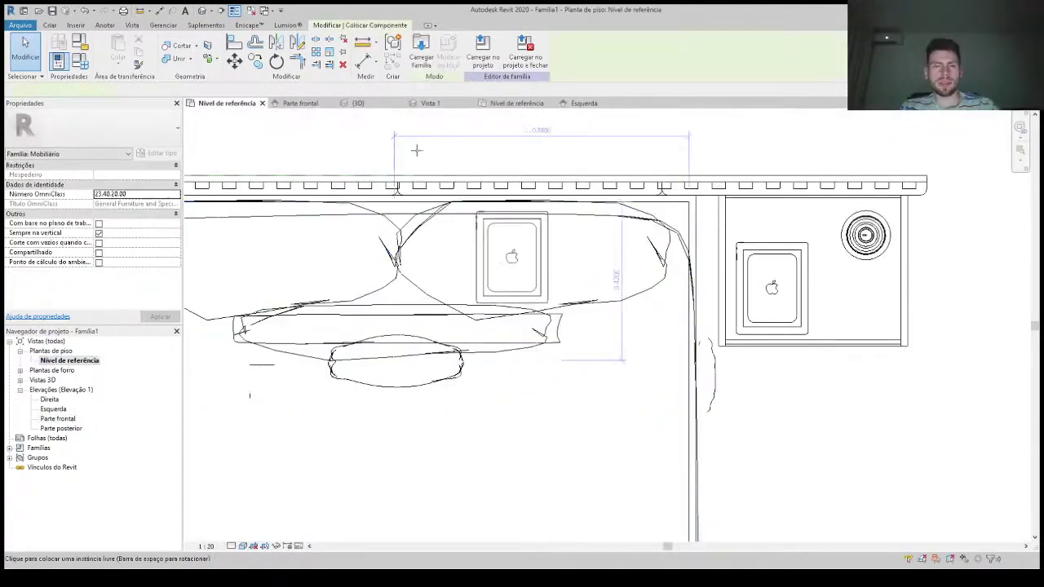
click(421, 50)
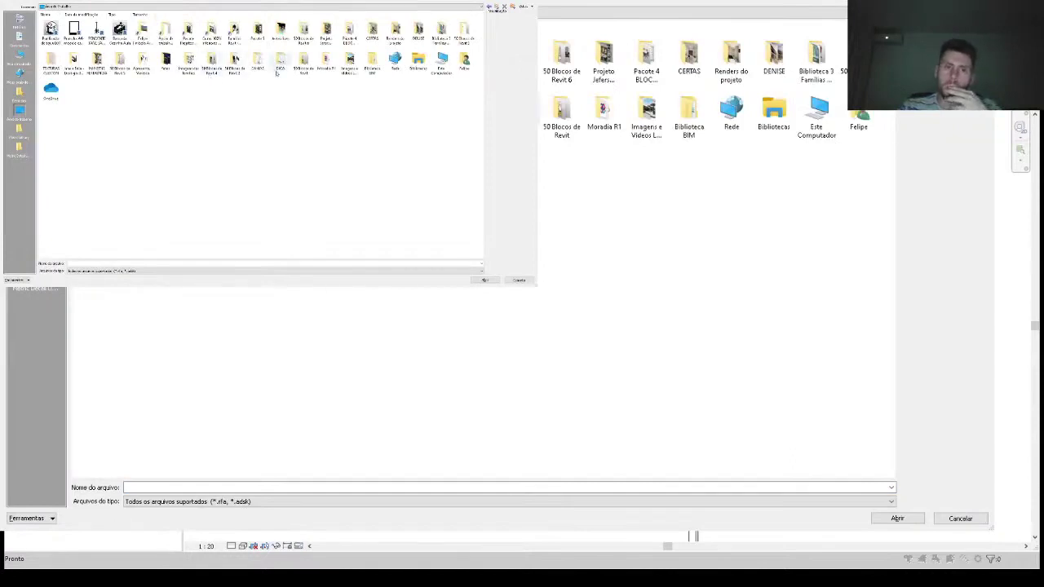
double_click(562, 114)
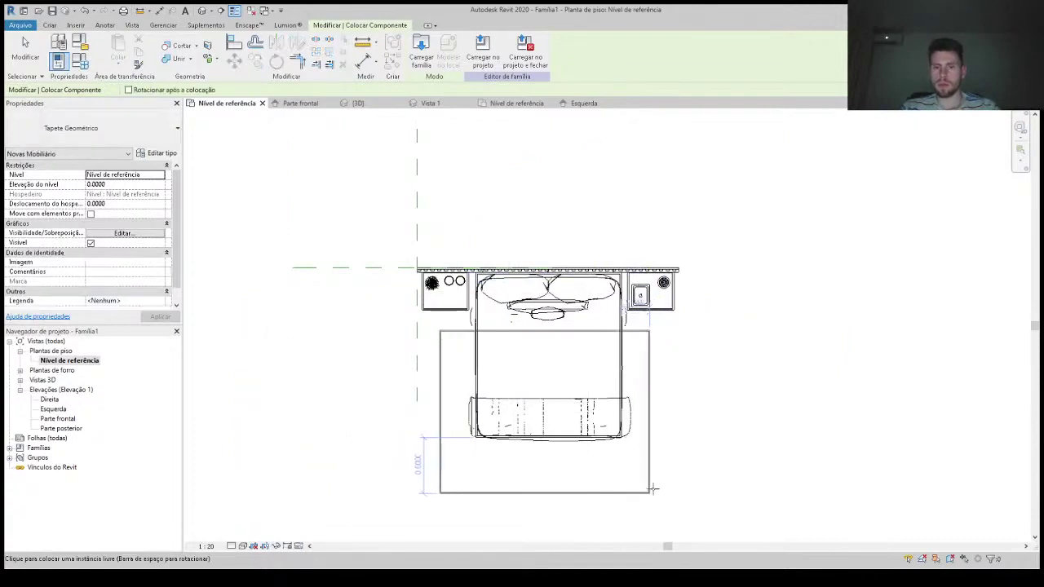
click(646, 412)
scroll(645, 412, up, 3)
key(Escape)
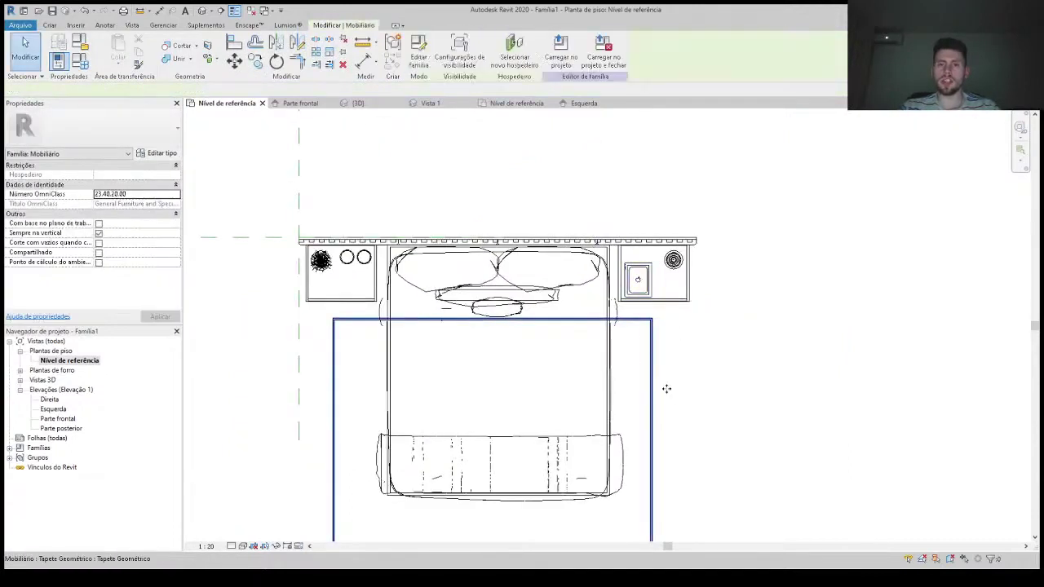
scroll(645, 391, up, 2)
drag(555, 375, 490, 384)
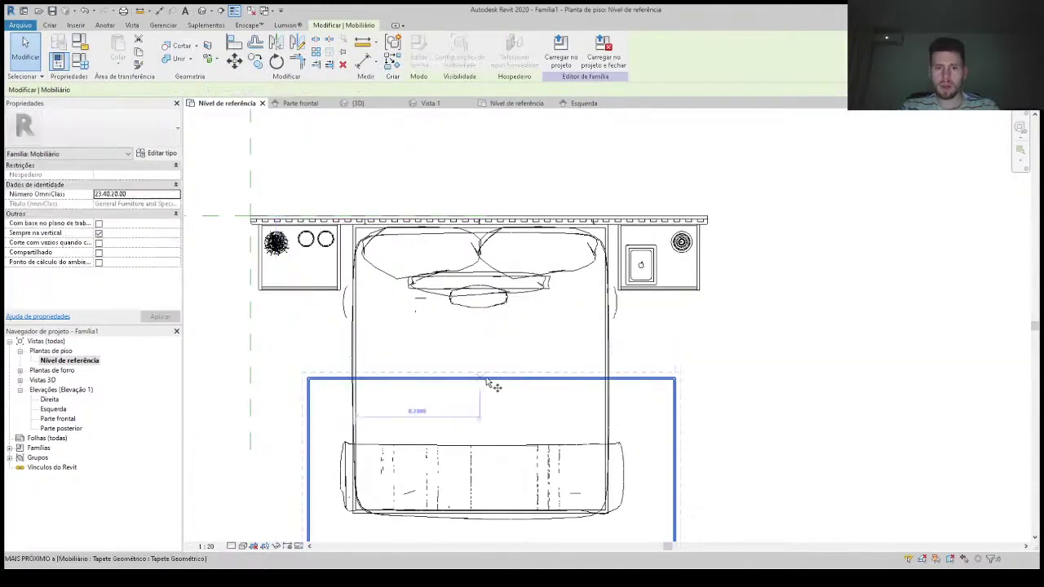
Step: Rotate the rug 90° so it runs lengthwise beneath the bed, then view it in 3D
key(r)
key(o)
click(470, 378)
scroll(471, 212, up, 2)
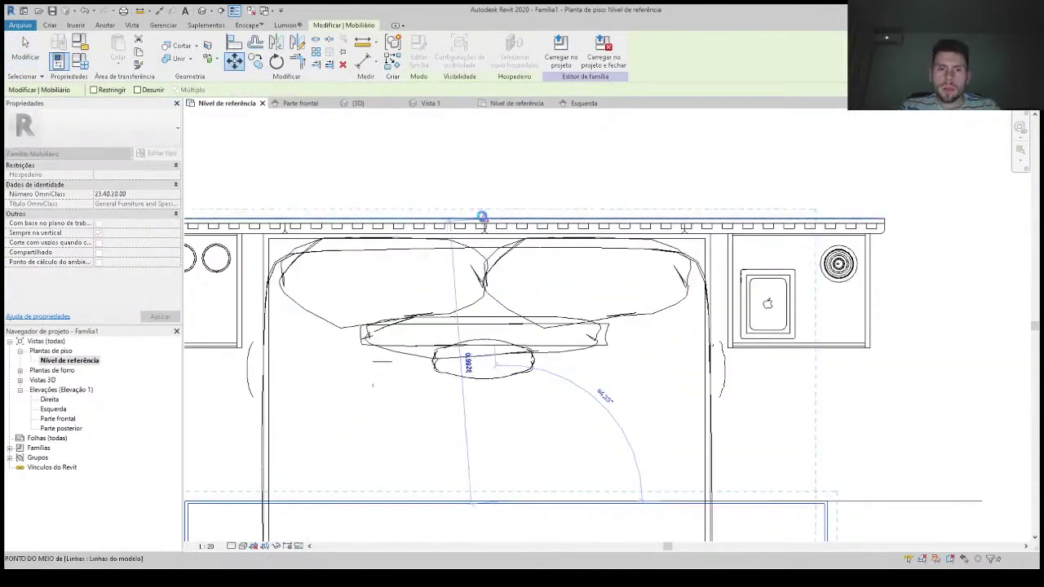
scroll(482, 216, down, 3)
click(716, 318)
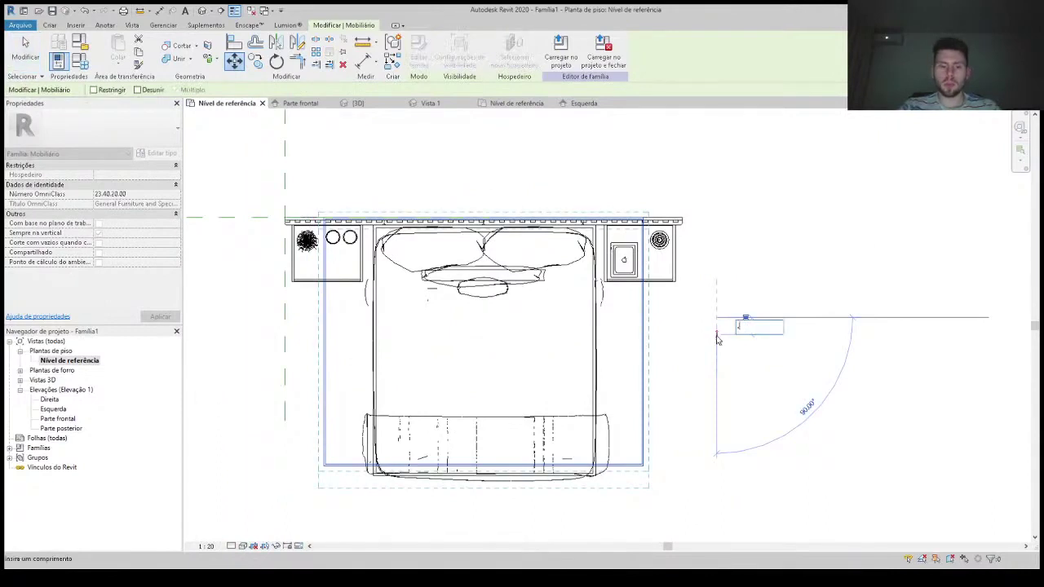
text(90)
key(Return)
key(Escape)
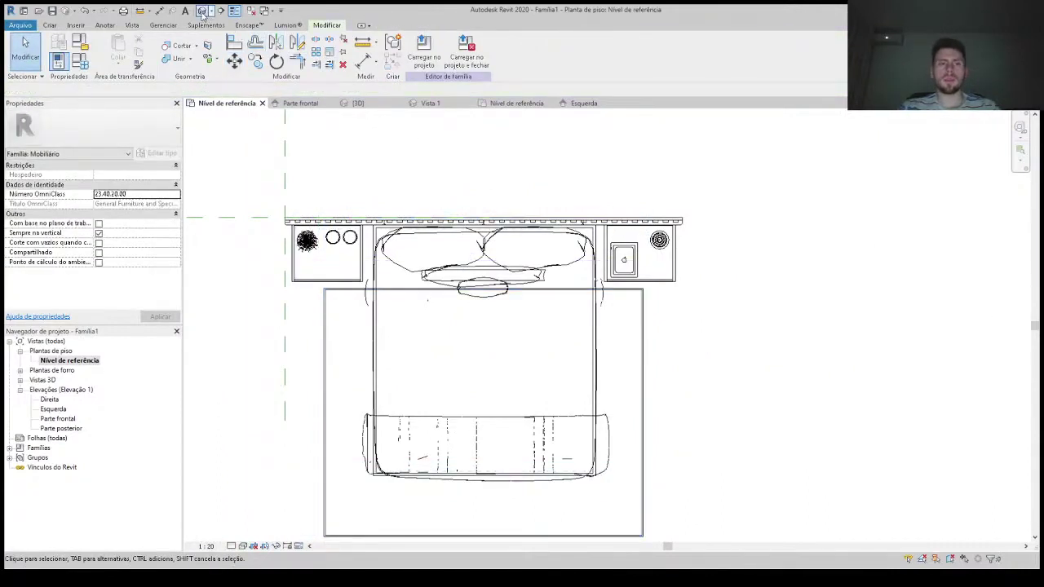
click(202, 10)
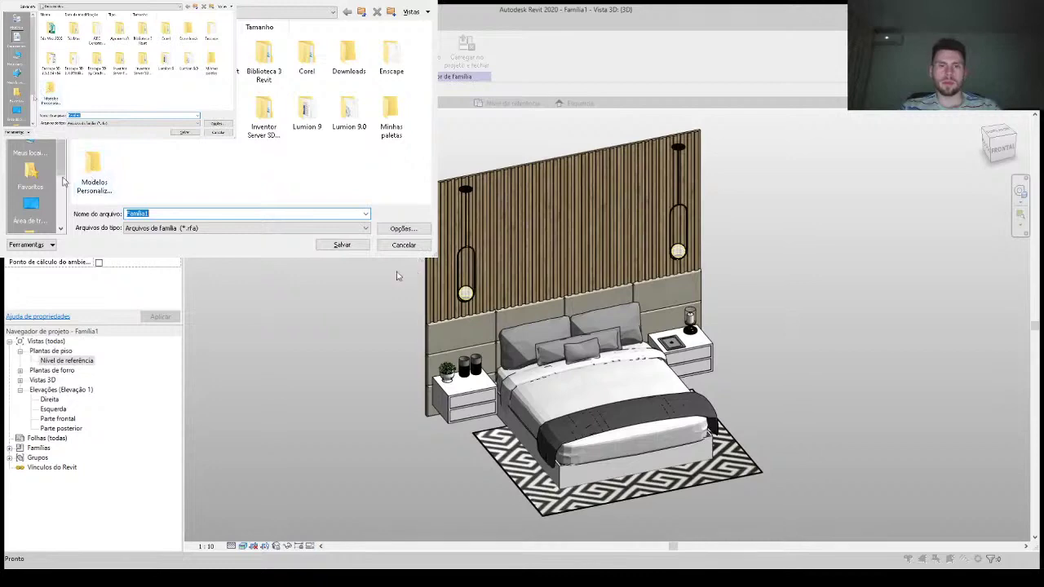
Step: In Modelos Personalizados, replace the Familia1 file name with 'Conjunto Dormitório'
double_click(91, 167)
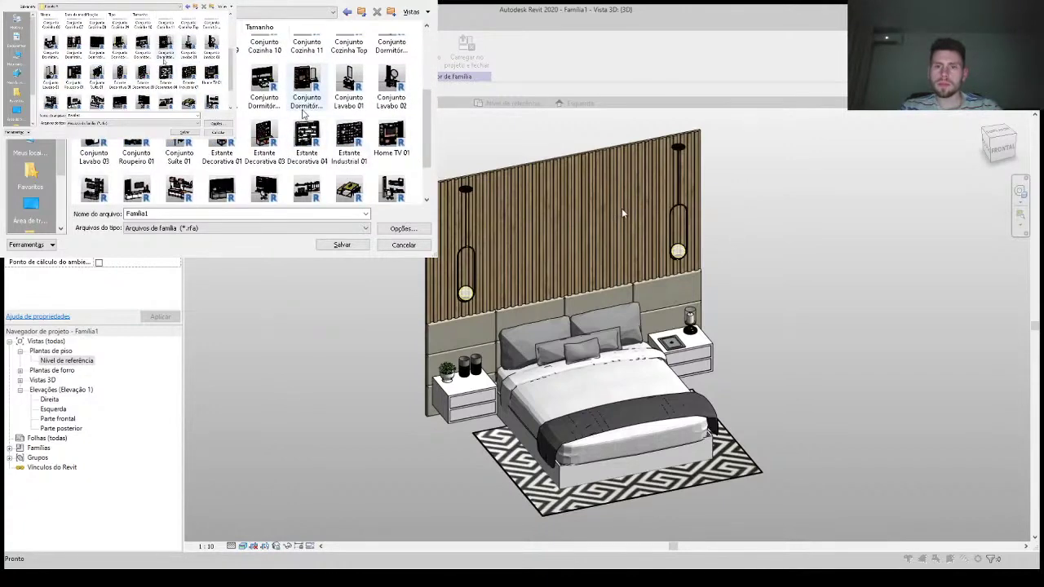
double_click(195, 214)
text(Co)
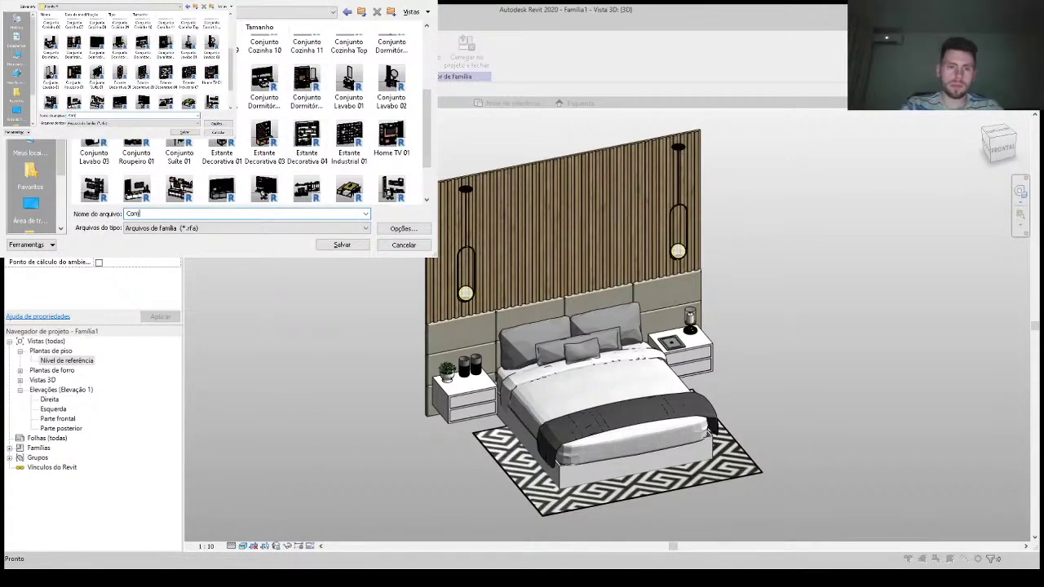
text(njunto Dormitór)
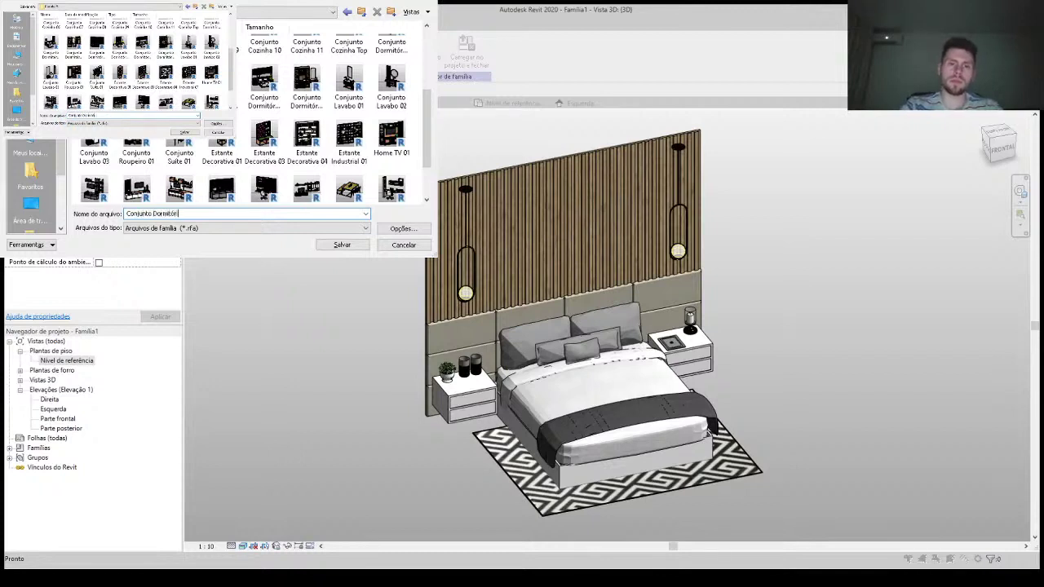
text(io)
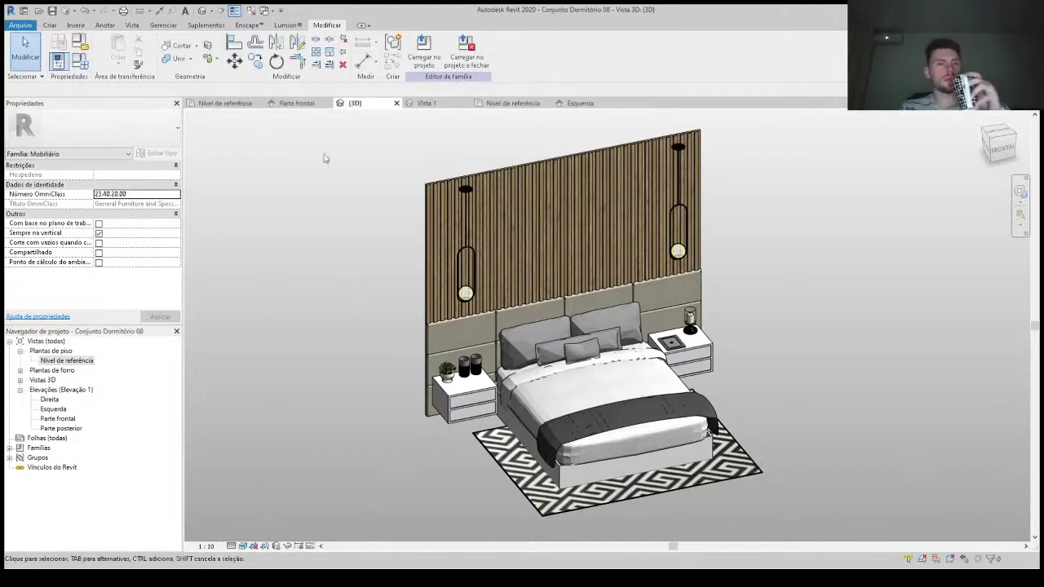
Step: Start the Enscape live render and snap Revit to the left half of the screen
click(248, 25)
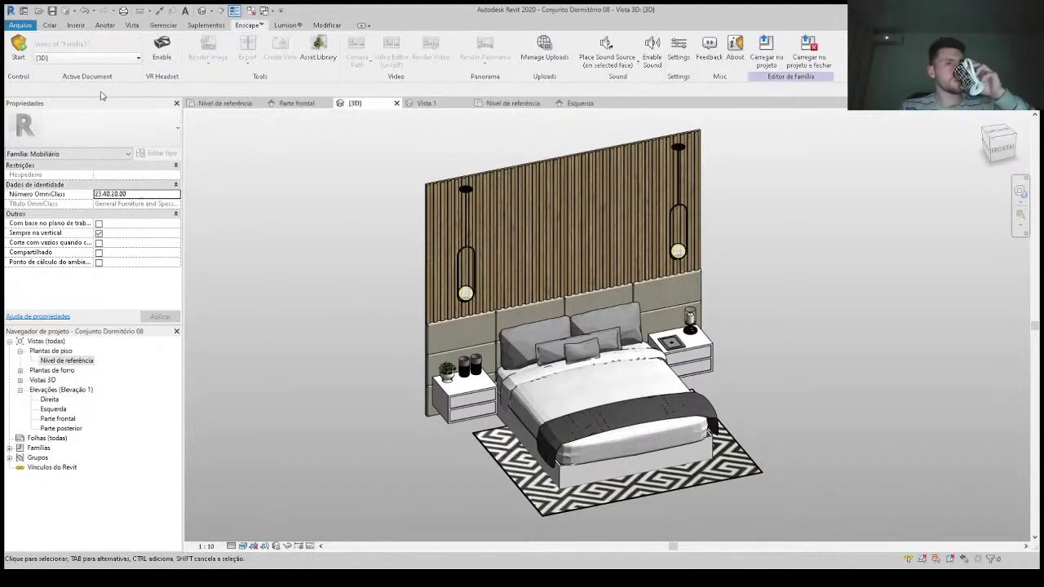
click(32, 57)
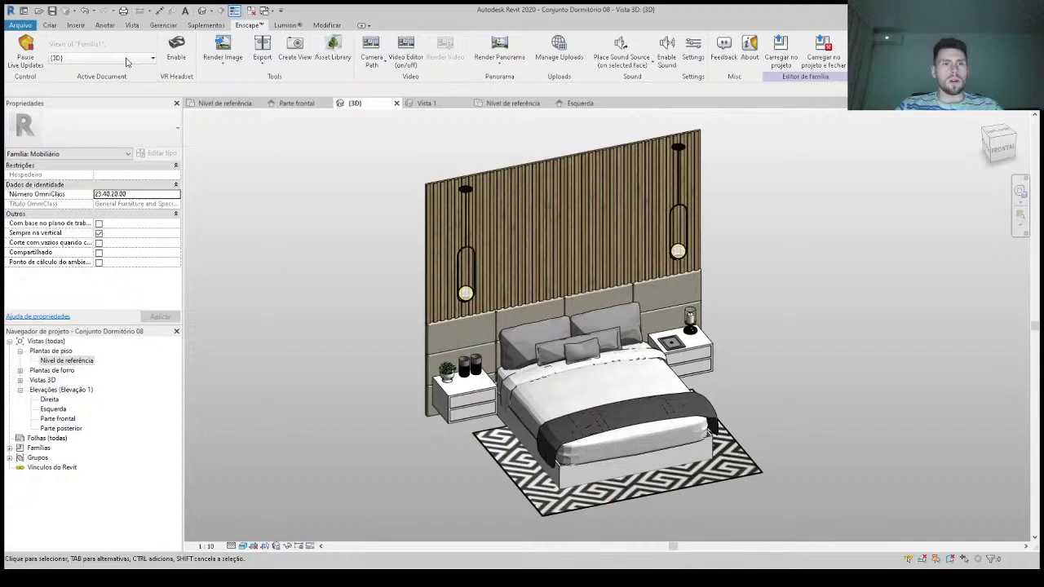
key(super+Left)
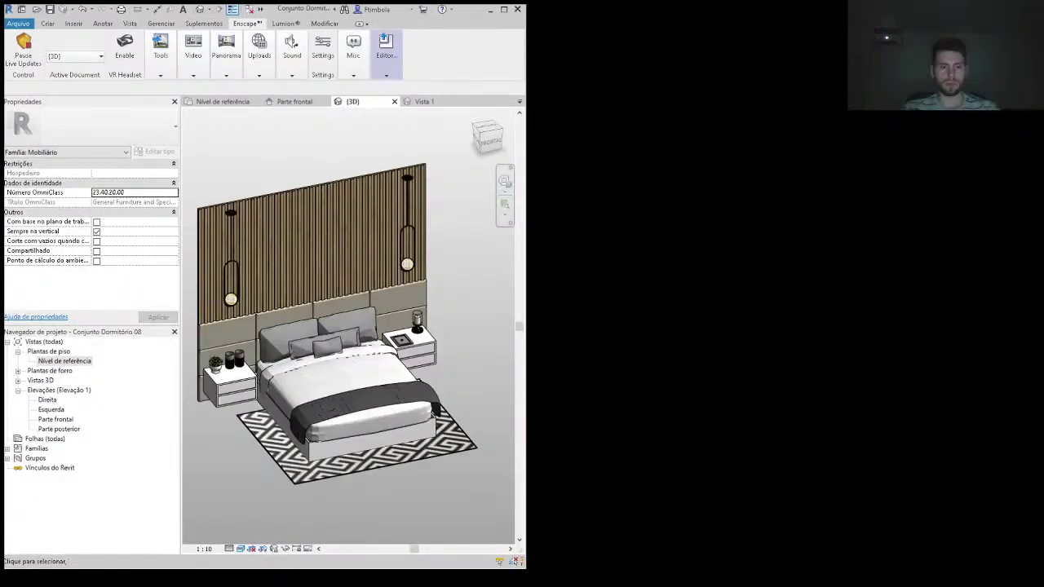
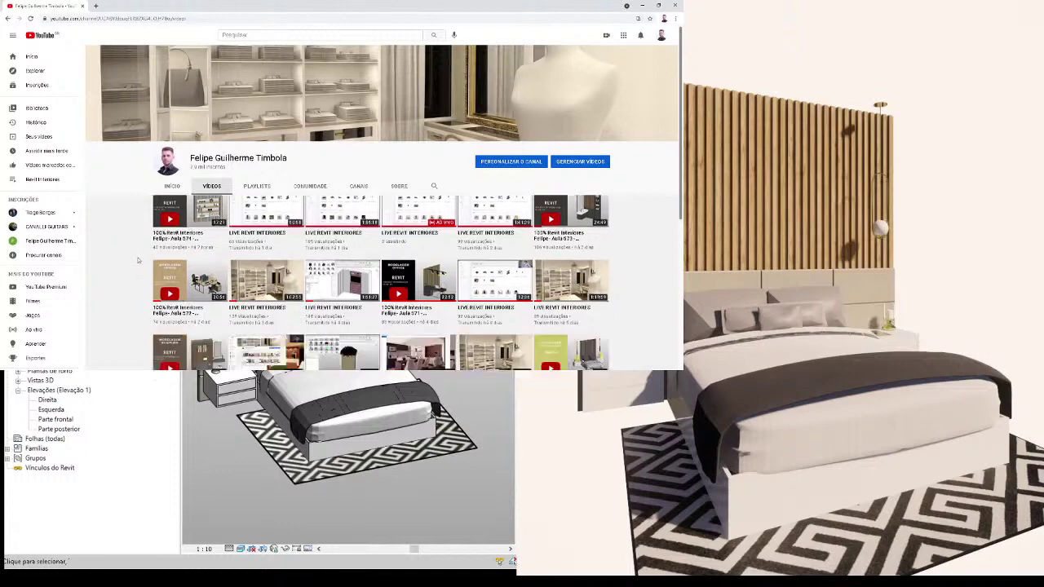
Step: Load the Revit interiors Instagram profile from the 'i' address-bar suggestion
scroll(133, 261, down, 1)
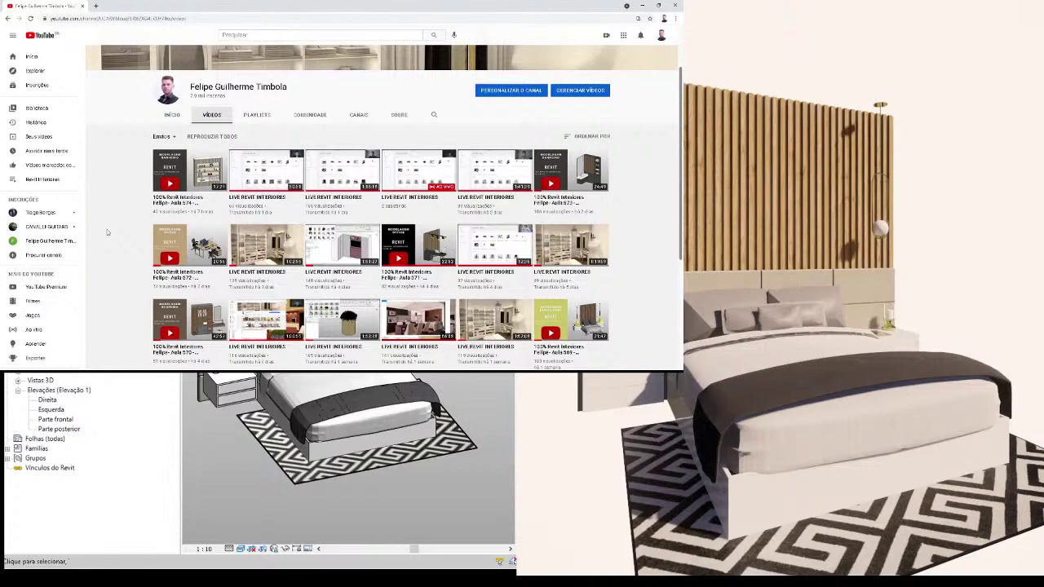
click(114, 18)
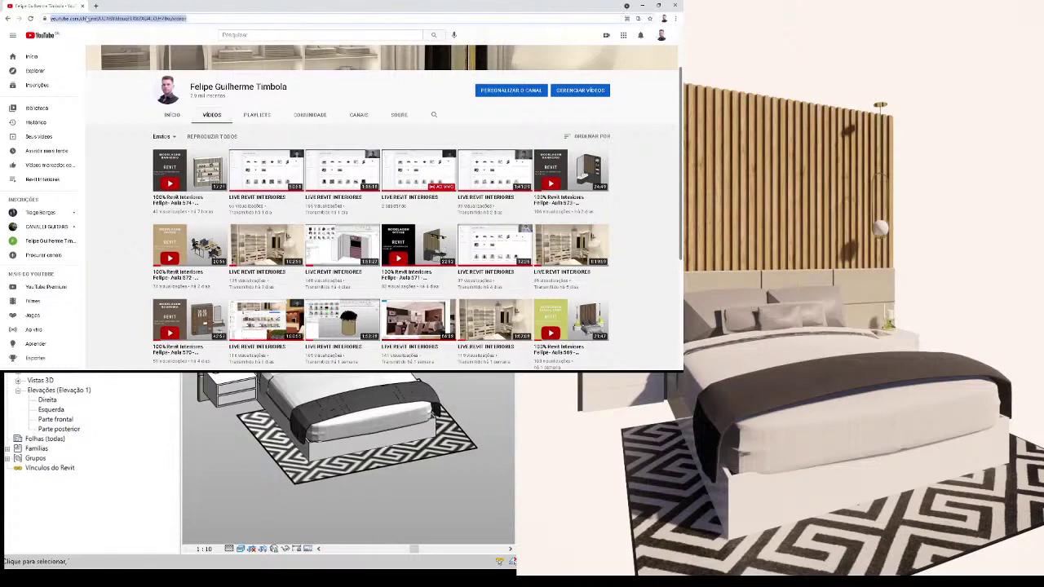
text(i)
click(84, 45)
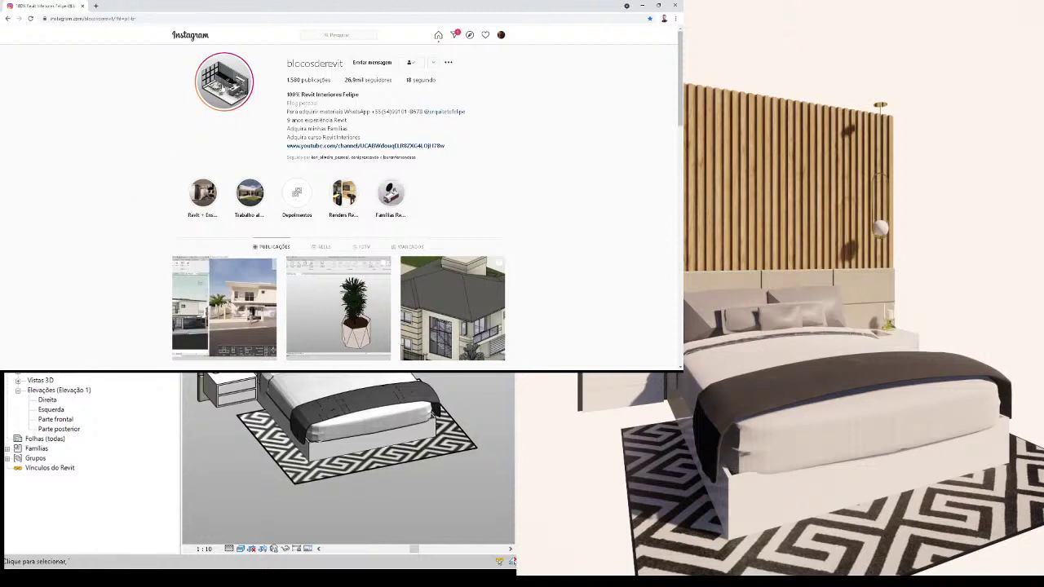
Step: Play the profile's story showing the sectioned house render with a 'Gostou?' slider
click(221, 87)
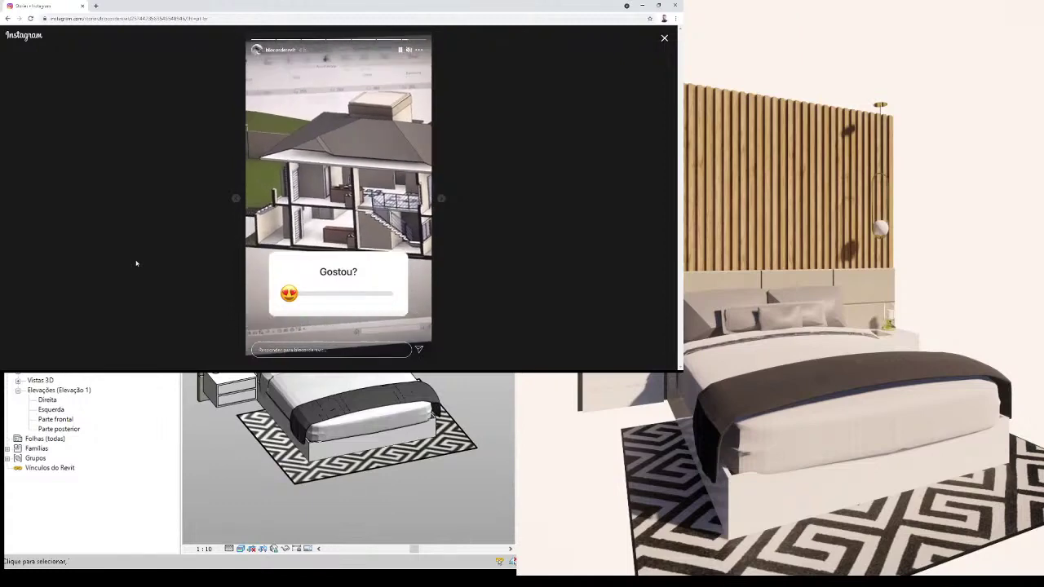
Step: Close the story and scroll down through the account's Revit model post grid
click(665, 38)
scroll(366, 157, down, 1)
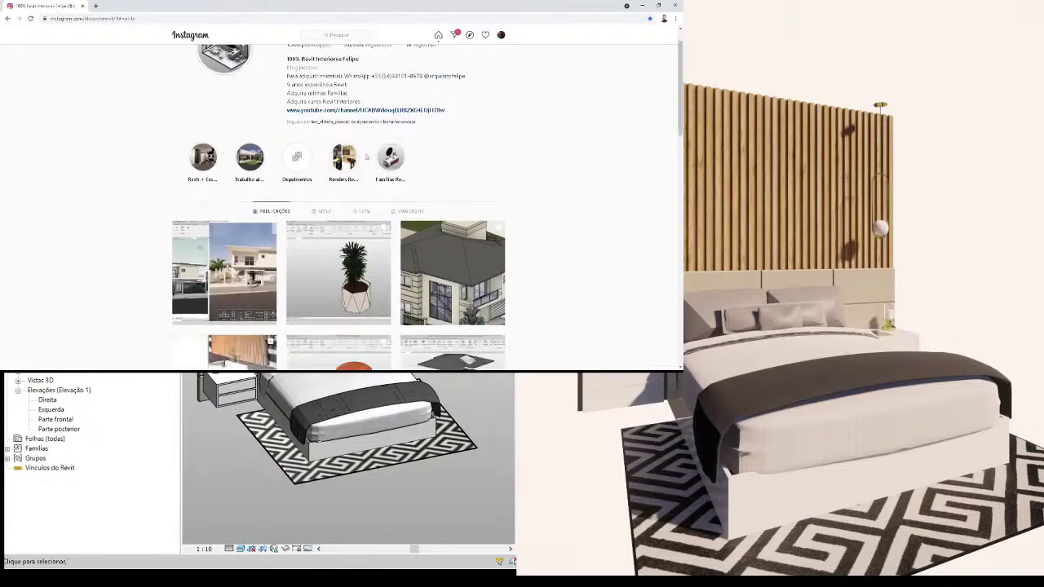
scroll(367, 156, down, 2)
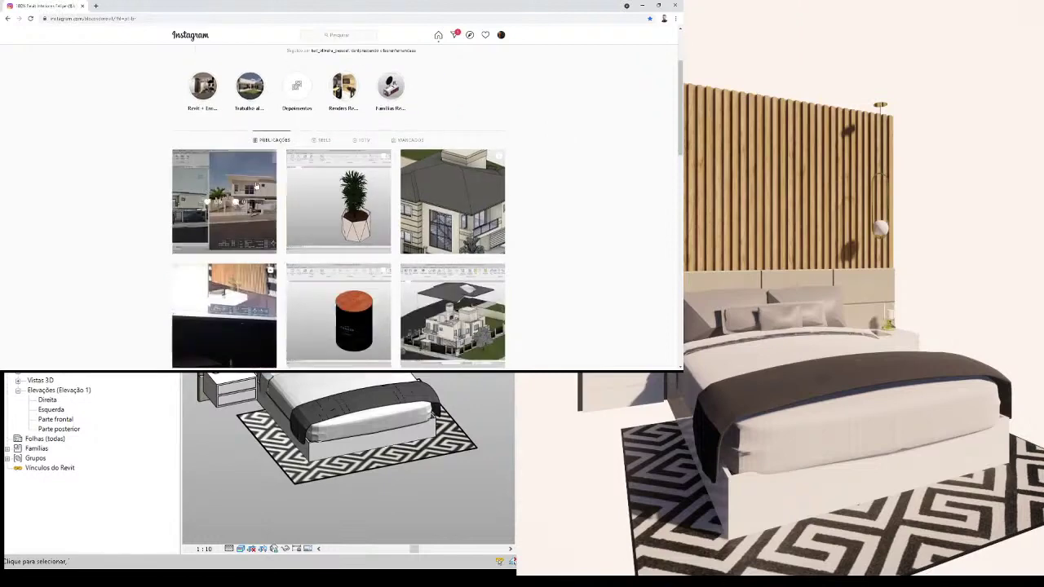
scroll(258, 185, down, 1)
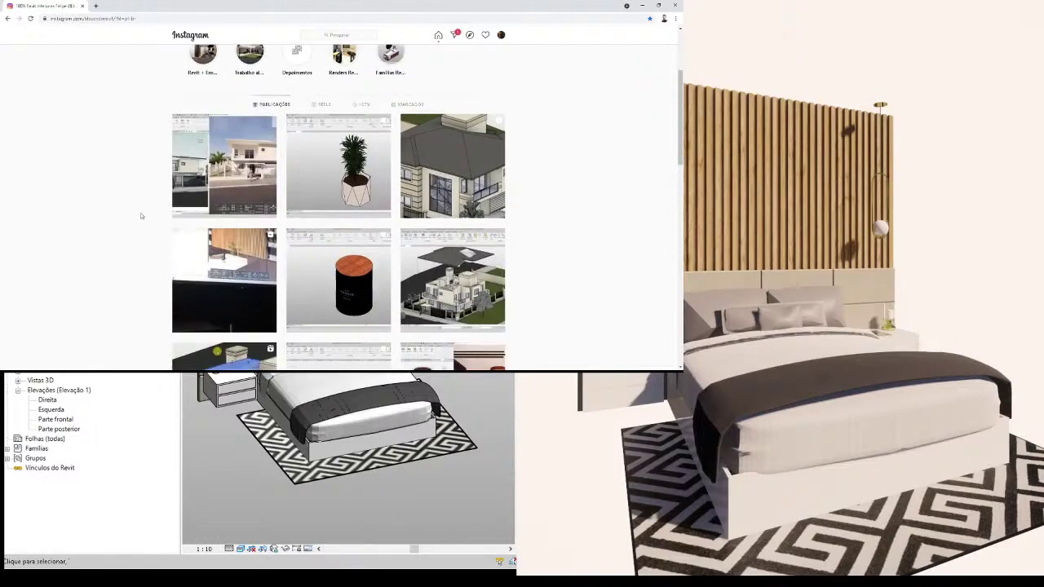
scroll(141, 216, down, 2)
scroll(140, 216, down, 2)
scroll(140, 216, down, 4)
scroll(140, 217, down, 2)
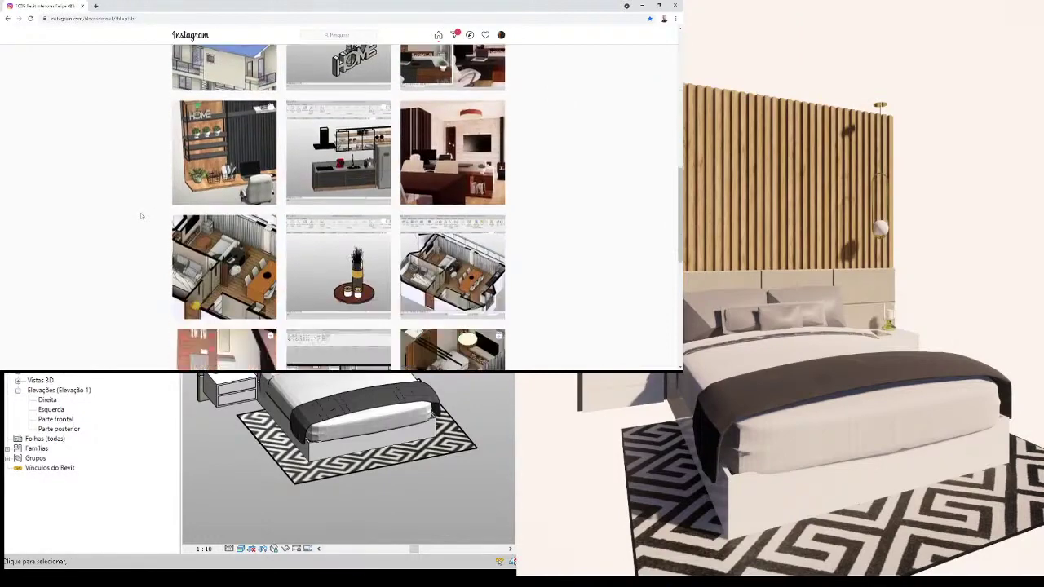
scroll(141, 217, down, 2)
scroll(141, 216, down, 3)
scroll(141, 216, down, 3)
scroll(140, 216, down, 3)
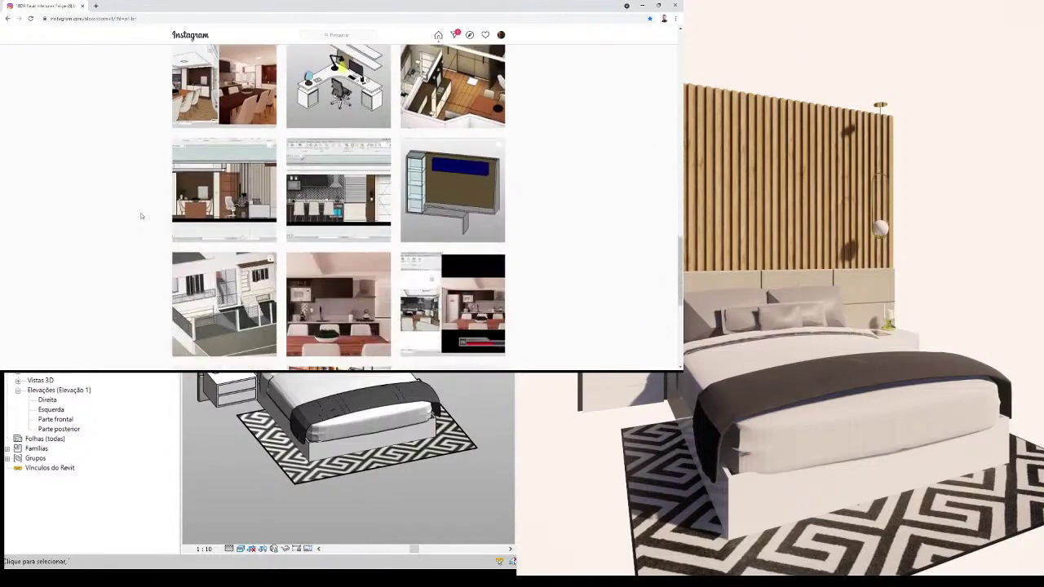
scroll(140, 216, down, 2)
scroll(140, 216, down, 2)
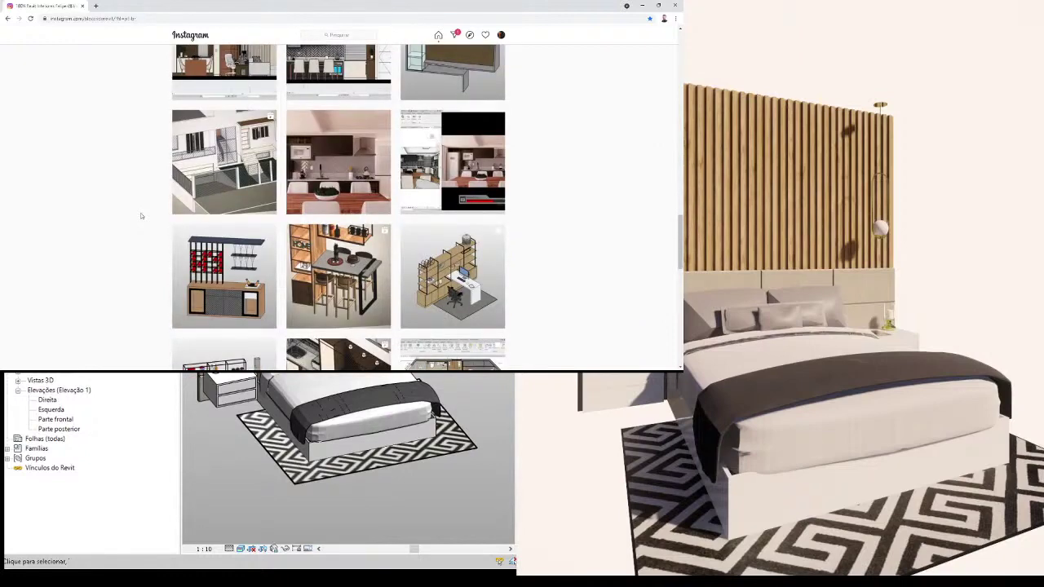
scroll(140, 216, down, 1)
scroll(140, 217, down, 2)
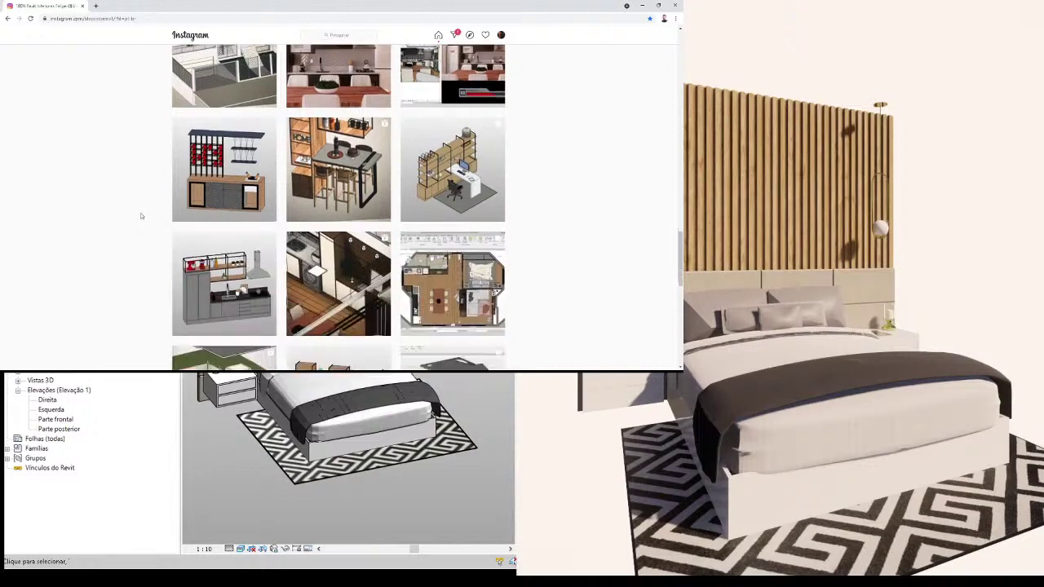
scroll(140, 216, down, 2)
scroll(141, 216, down, 2)
scroll(141, 216, down, 1)
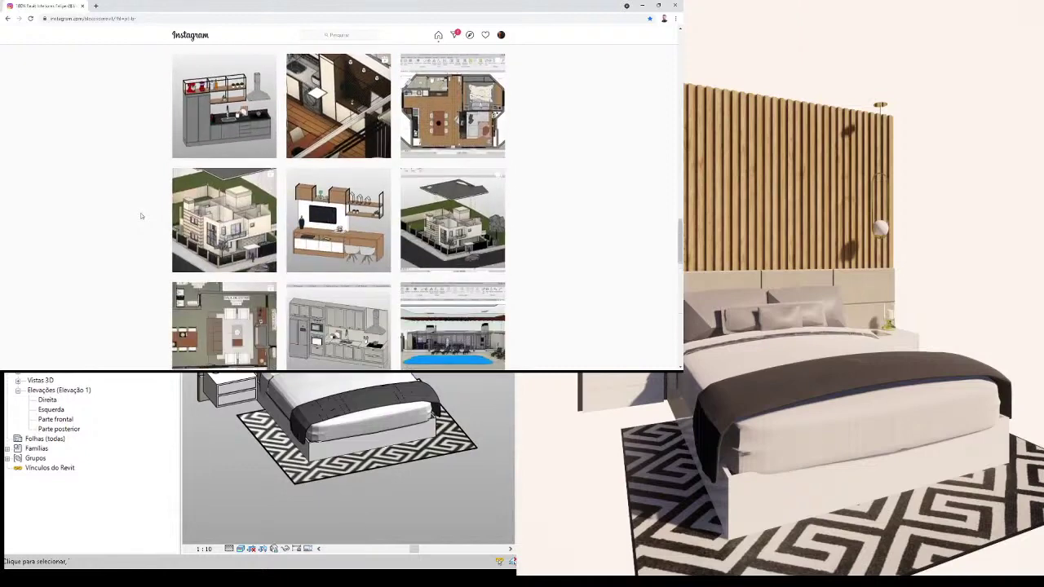
scroll(141, 216, down, 2)
scroll(140, 216, down, 1)
scroll(140, 216, down, 1)
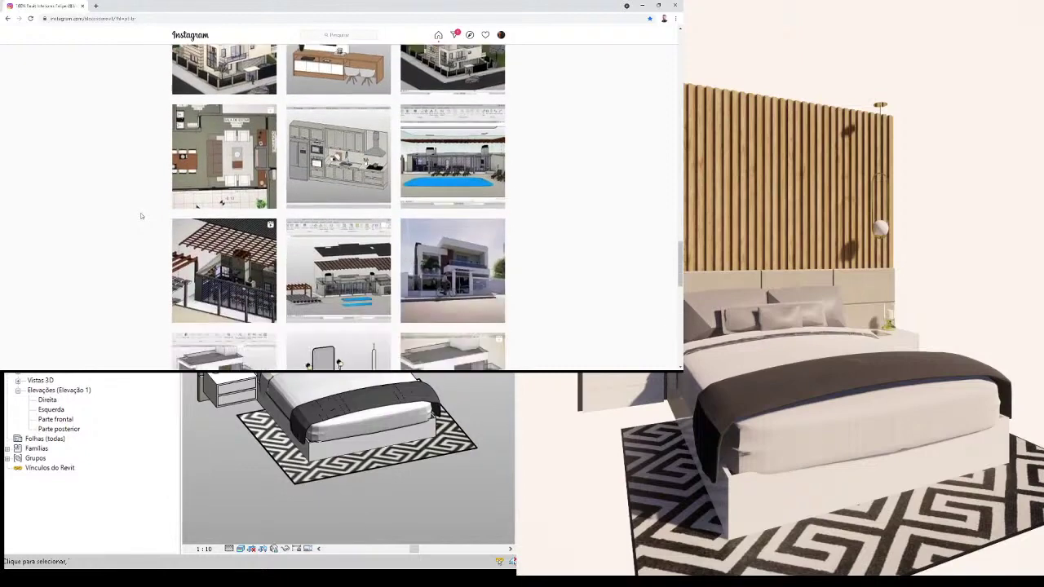
scroll(141, 216, down, 1)
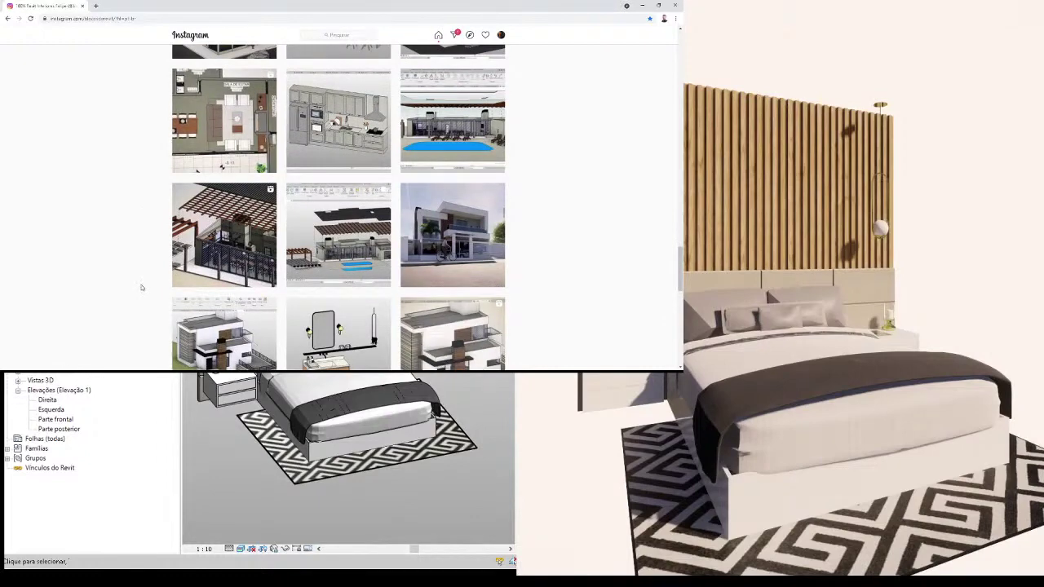
scroll(140, 287, down, 1)
scroll(140, 287, down, 1)
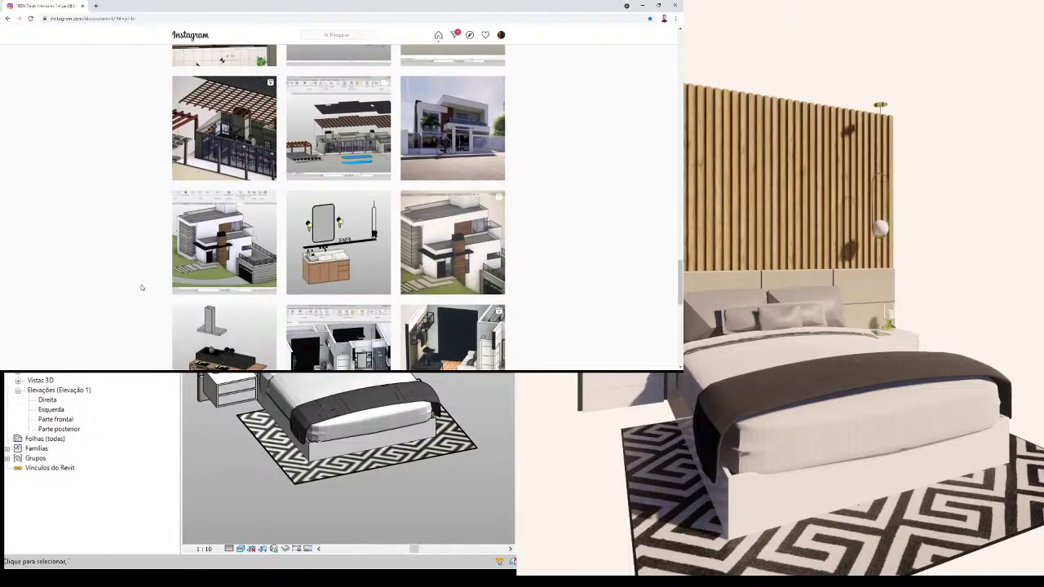
scroll(140, 287, down, 1)
scroll(141, 287, down, 2)
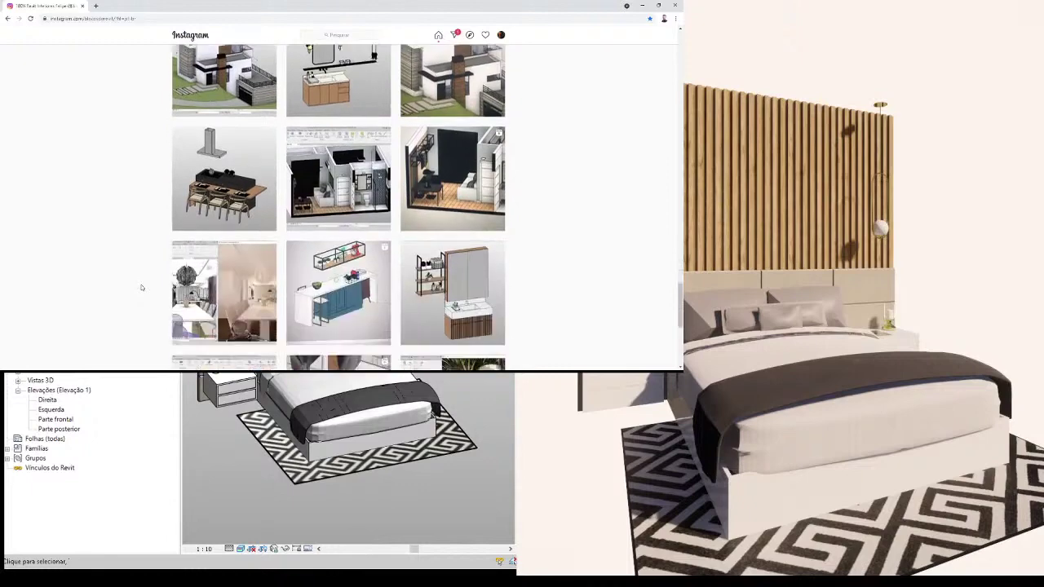
scroll(140, 287, down, 1)
scroll(140, 287, down, 1)
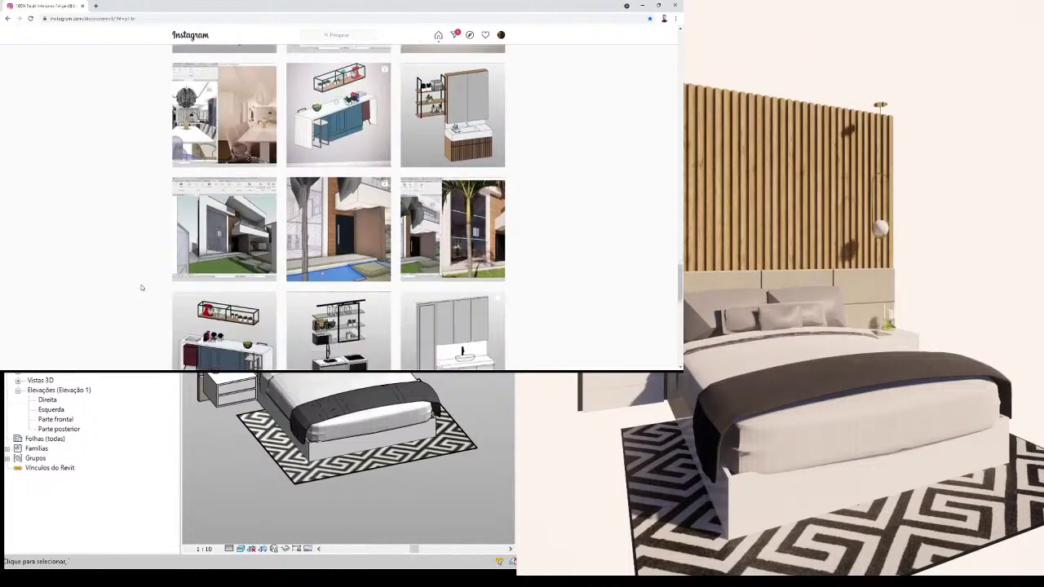
Step: Scroll back up the grid to the profile header and newest posts
scroll(140, 287, up, 2)
scroll(141, 287, up, 1)
scroll(141, 287, up, 1)
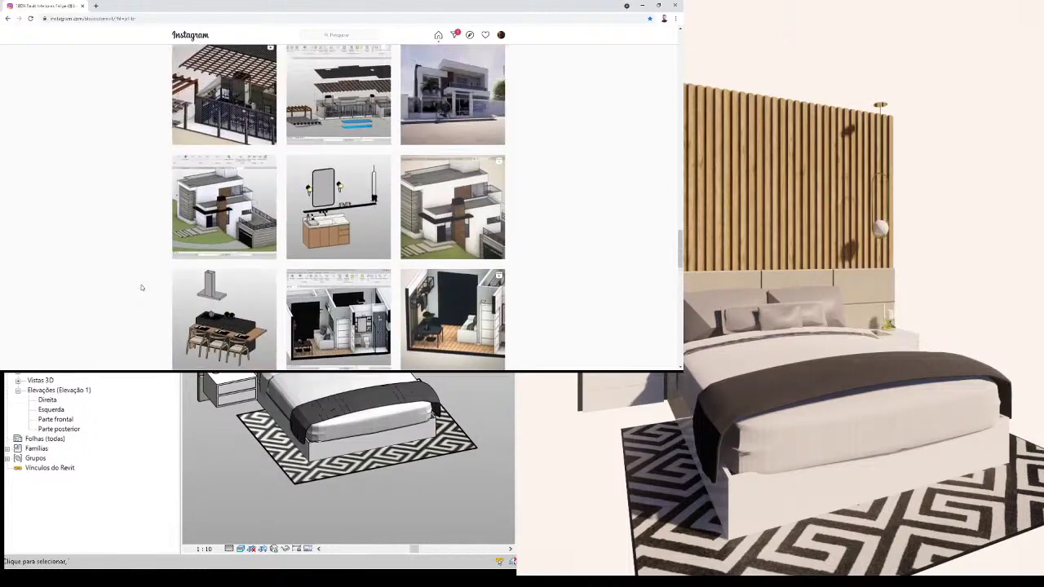
scroll(140, 288, up, 1)
scroll(141, 287, up, 1)
scroll(140, 288, up, 2)
scroll(140, 287, up, 2)
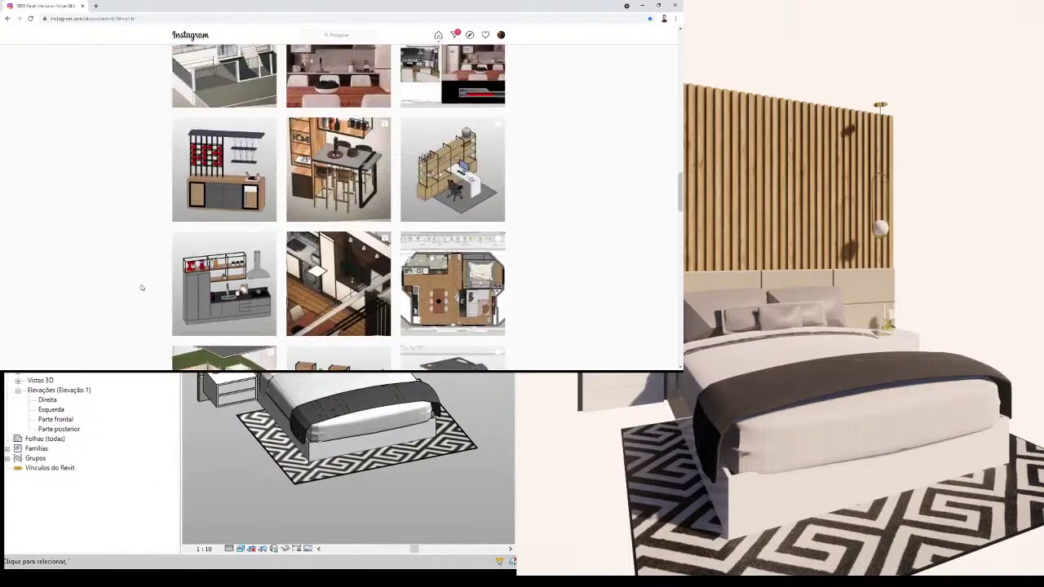
scroll(140, 287, up, 2)
scroll(141, 287, up, 2)
scroll(141, 287, up, 2)
scroll(141, 287, up, 2)
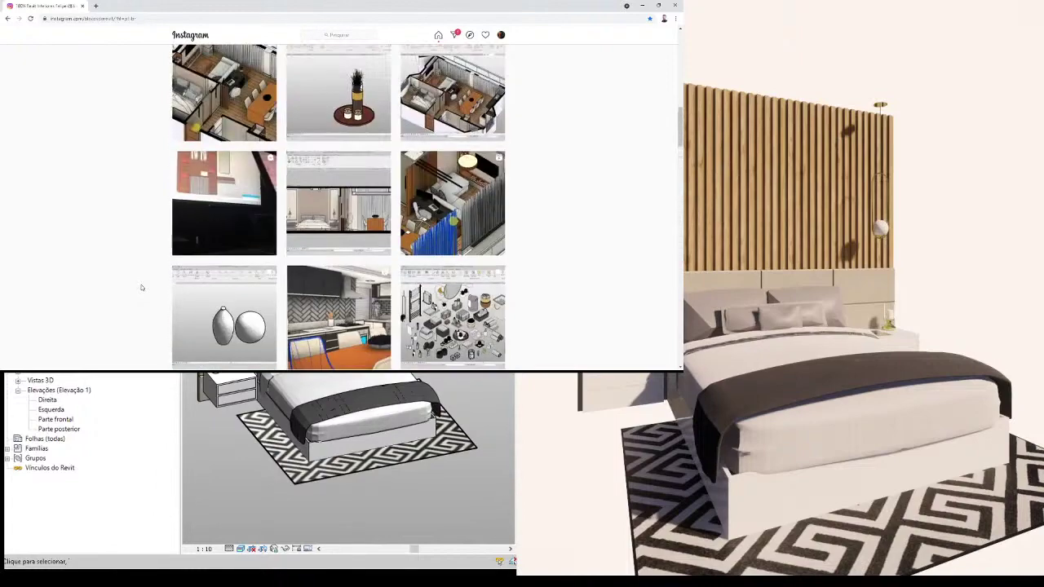
scroll(141, 287, up, 2)
scroll(141, 287, up, 2)
scroll(141, 287, up, 2)
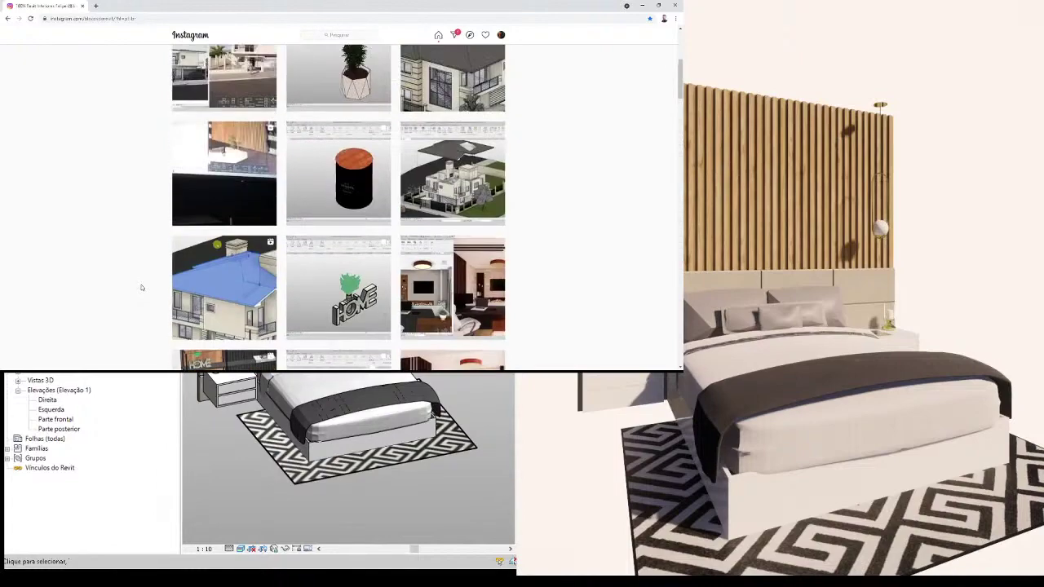
scroll(142, 287, up, 2)
scroll(141, 288, up, 1)
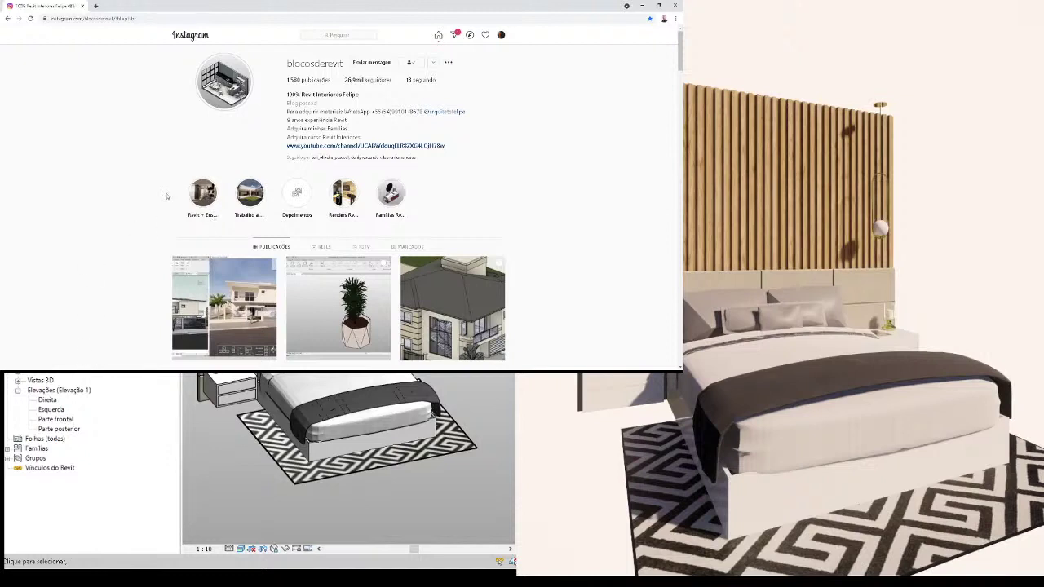
Step: Open the Depoimentos highlight, starting on its happy and sad face slide
click(186, 199)
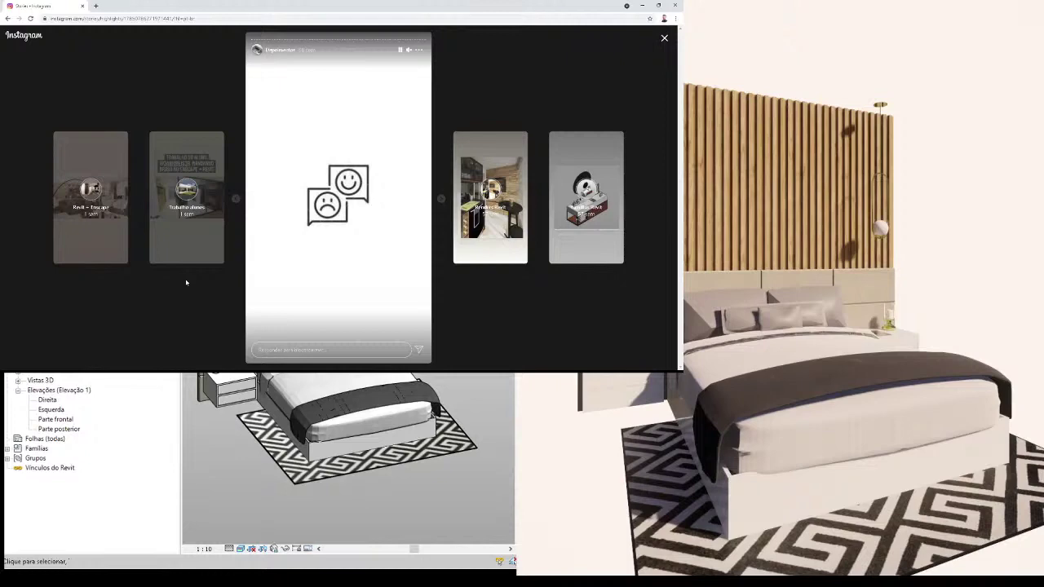
Step: Advance to the chat screenshot of a student praising the Revit course and blocks
click(442, 198)
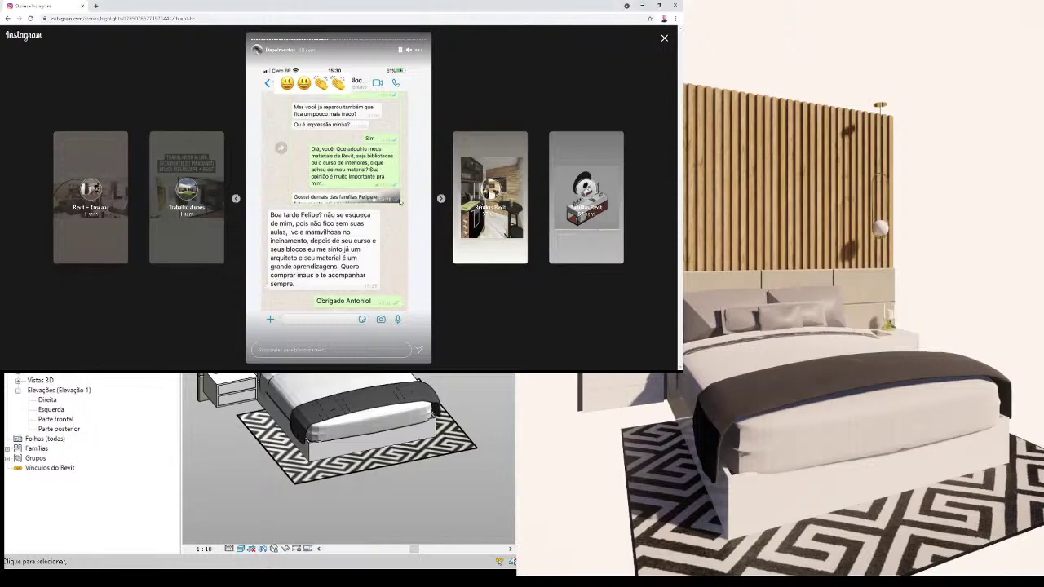
Step: Advance three slides to the chat praising the course's didactic lessons and families
click(400, 203)
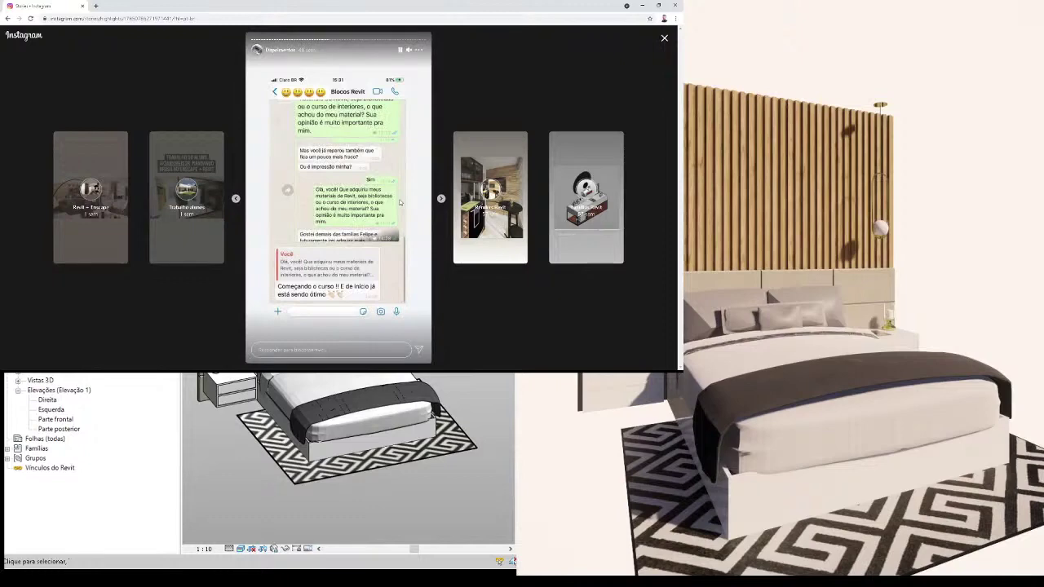
click(400, 202)
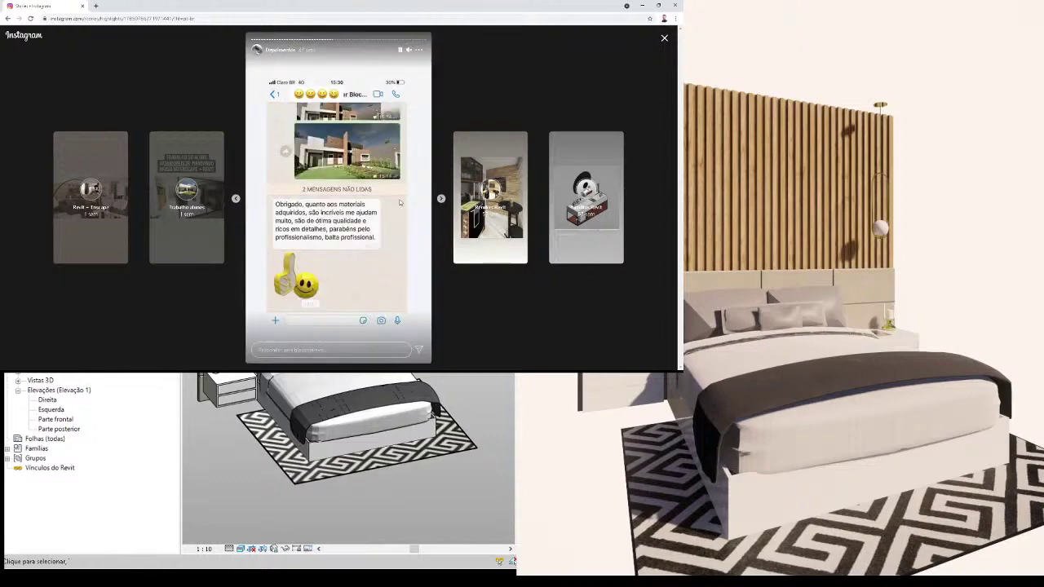
click(400, 202)
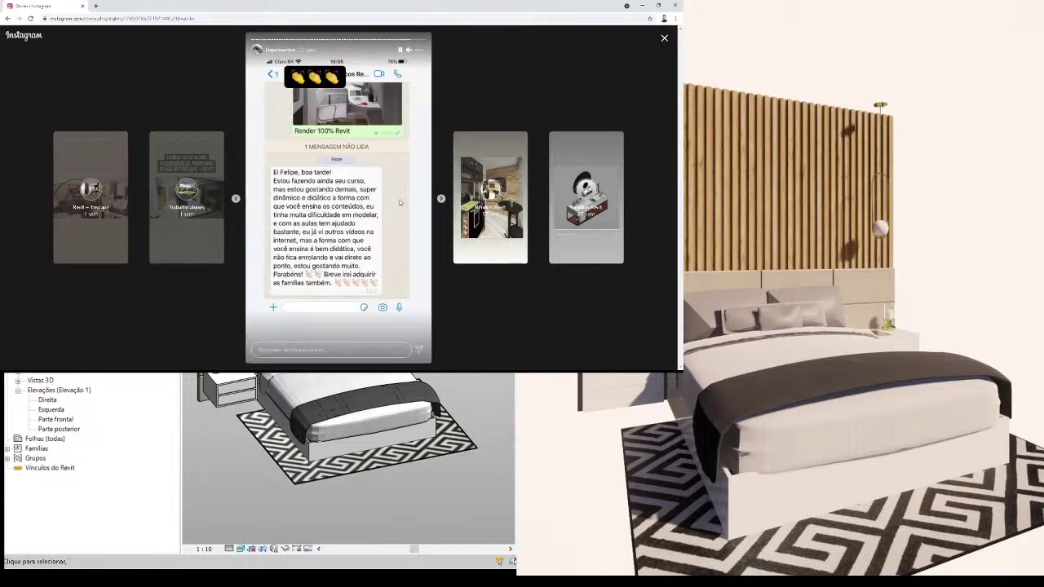
Step: Advance past the last testimonial so the highlight closes to the blocosderevit profile
click(400, 202)
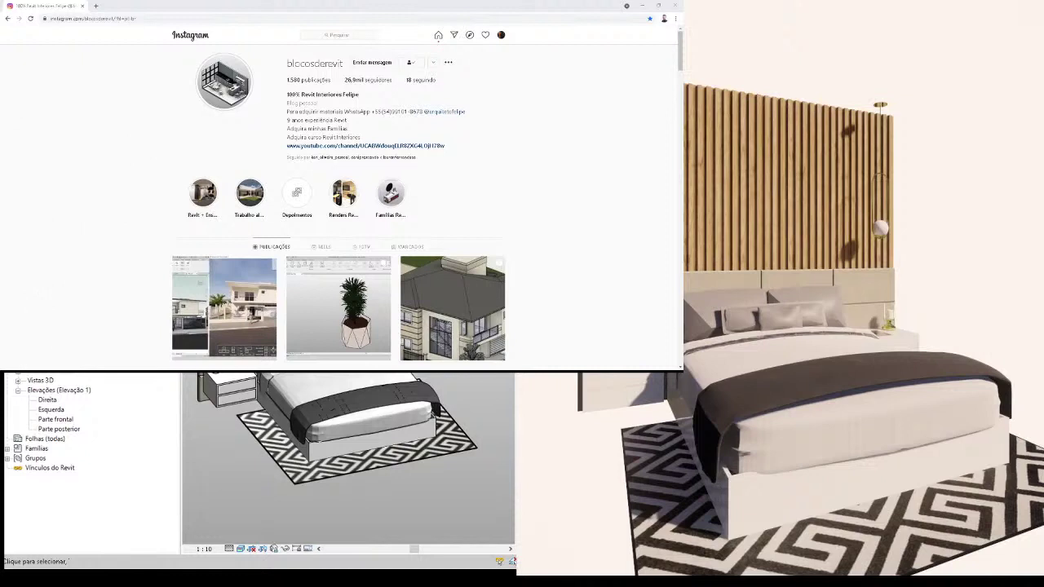
Step: Load the architect's Instagram profile from the 'f' address-bar suggestion
click(98, 18)
text(facebook.com)
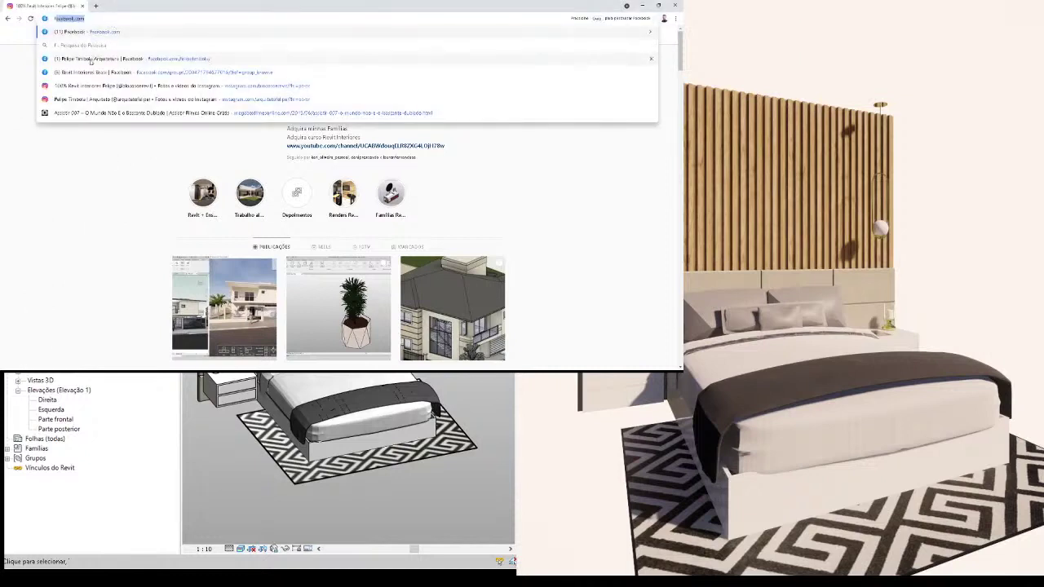
click(84, 99)
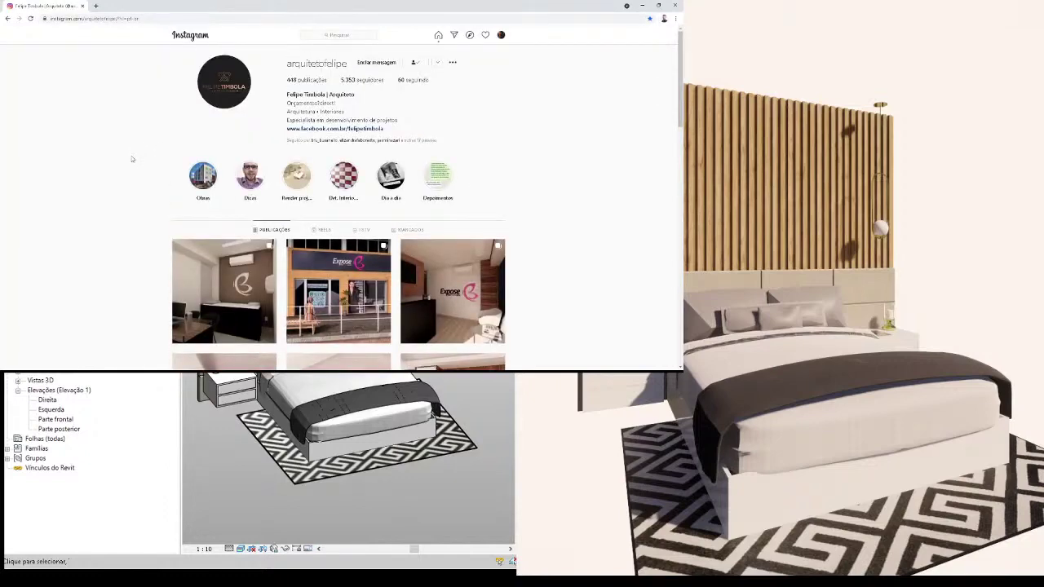
scroll(139, 159, down, 1)
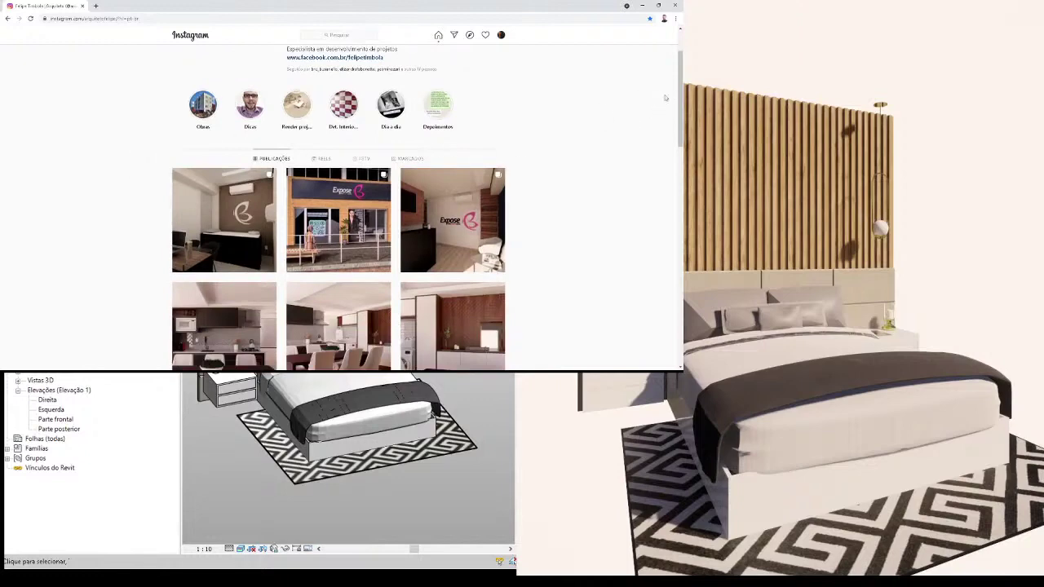
drag(679, 98, 680, 118)
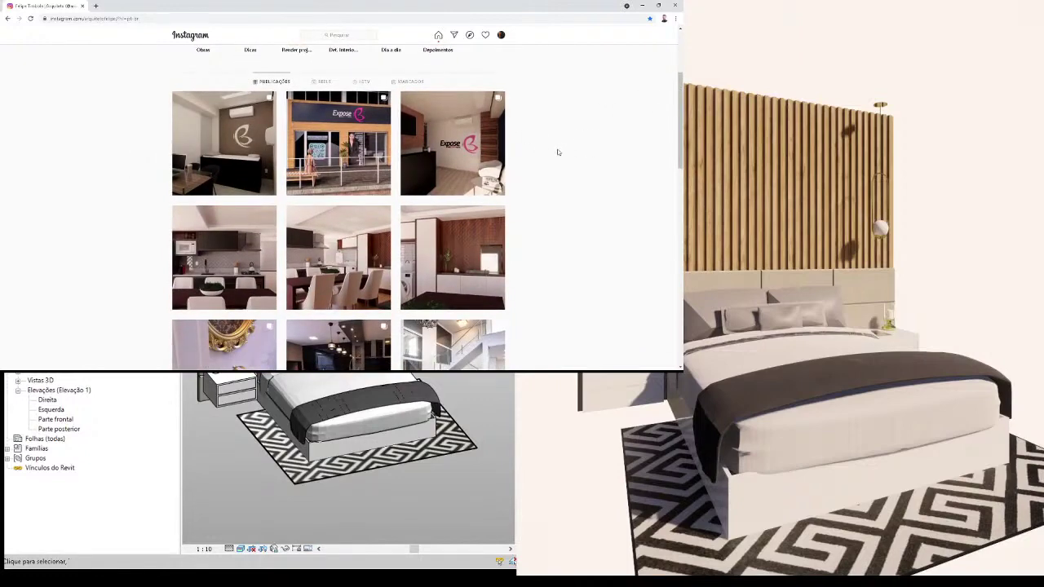
mouse_move(225, 220)
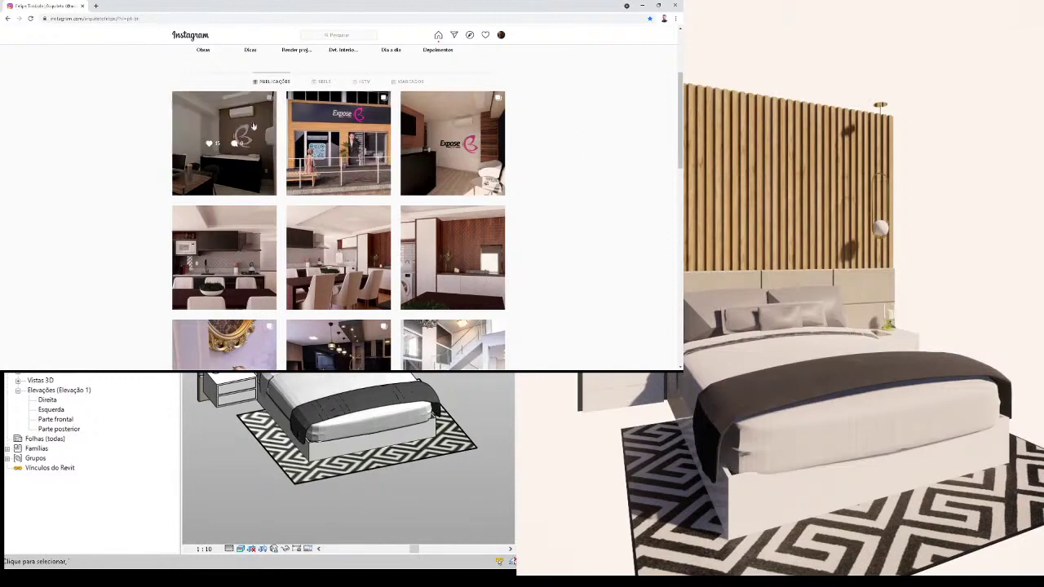
Step: Preview the Expose storefront, Expose interior and kitchen dining room posts
click(339, 143)
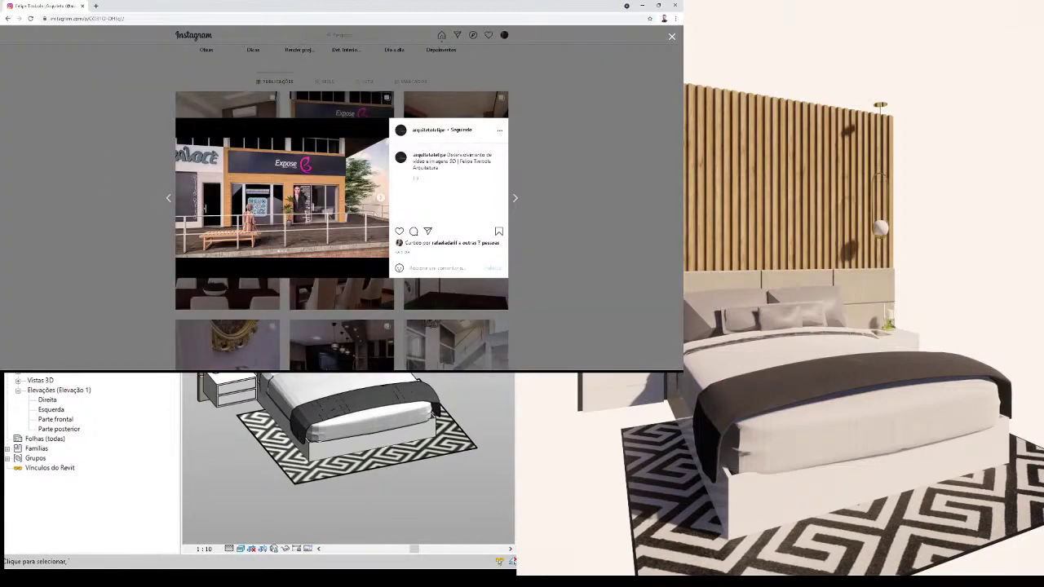
click(380, 197)
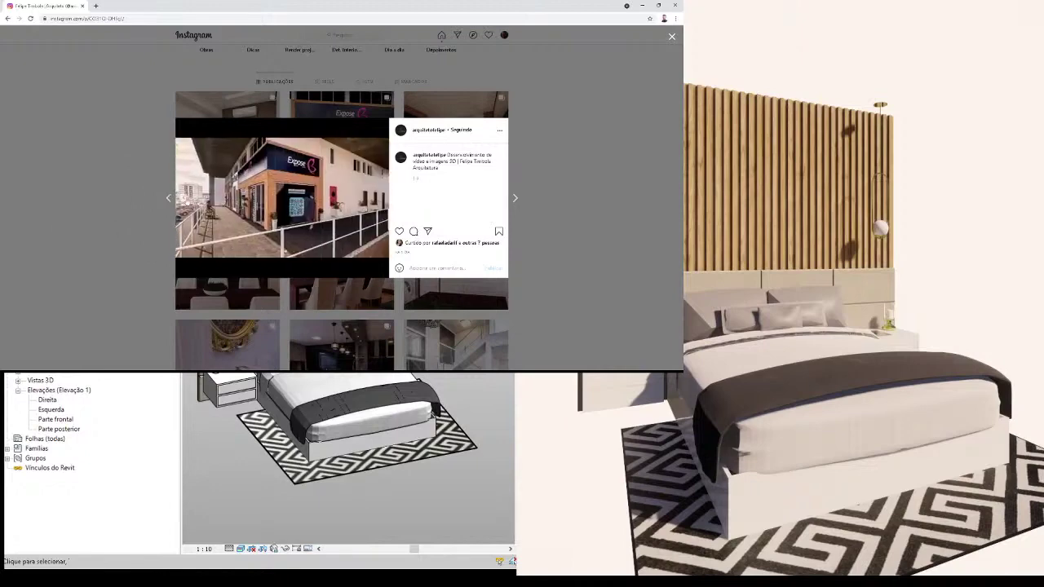
click(114, 196)
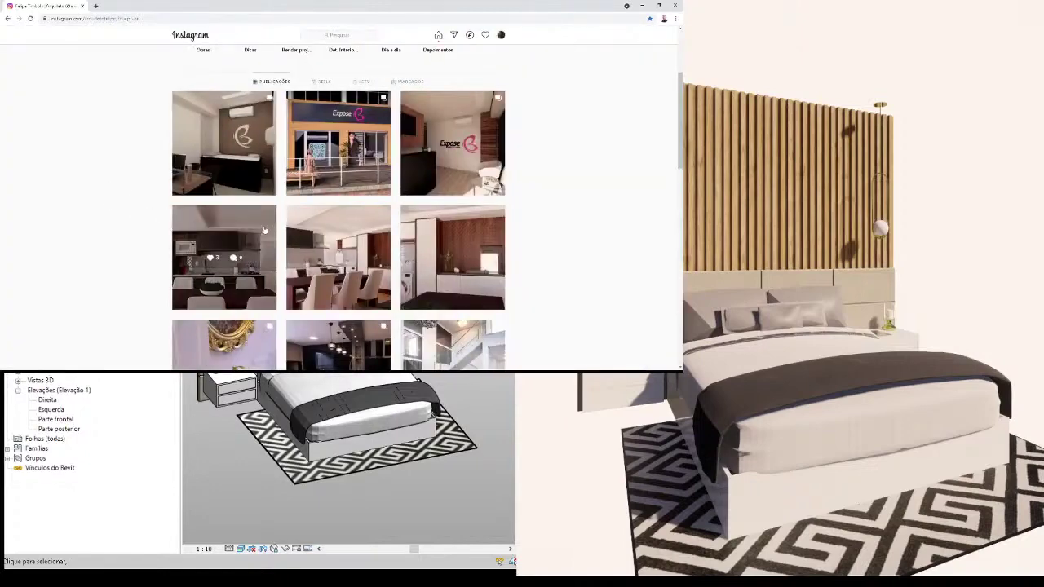
click(444, 126)
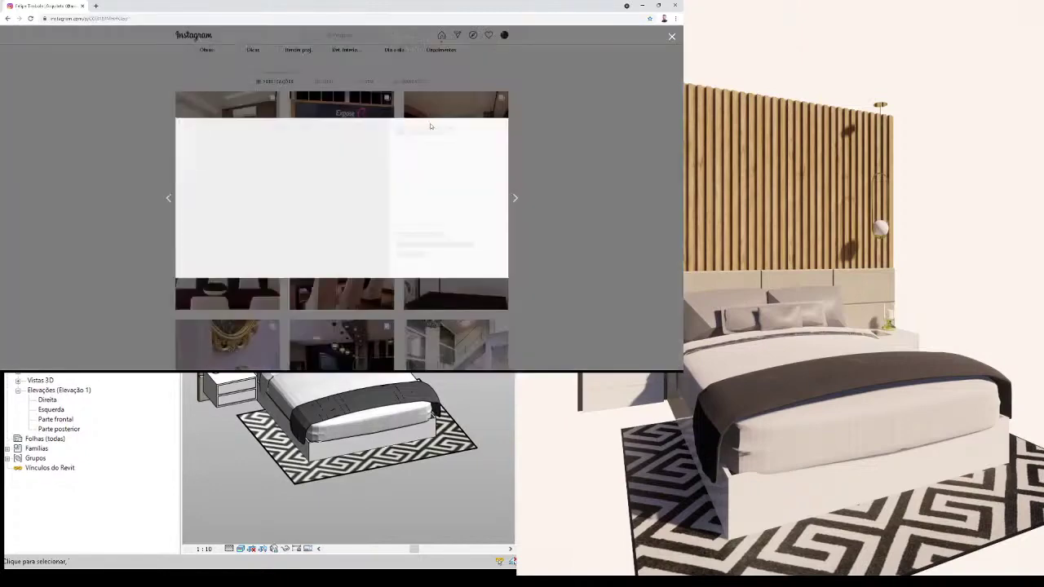
click(131, 181)
click(184, 237)
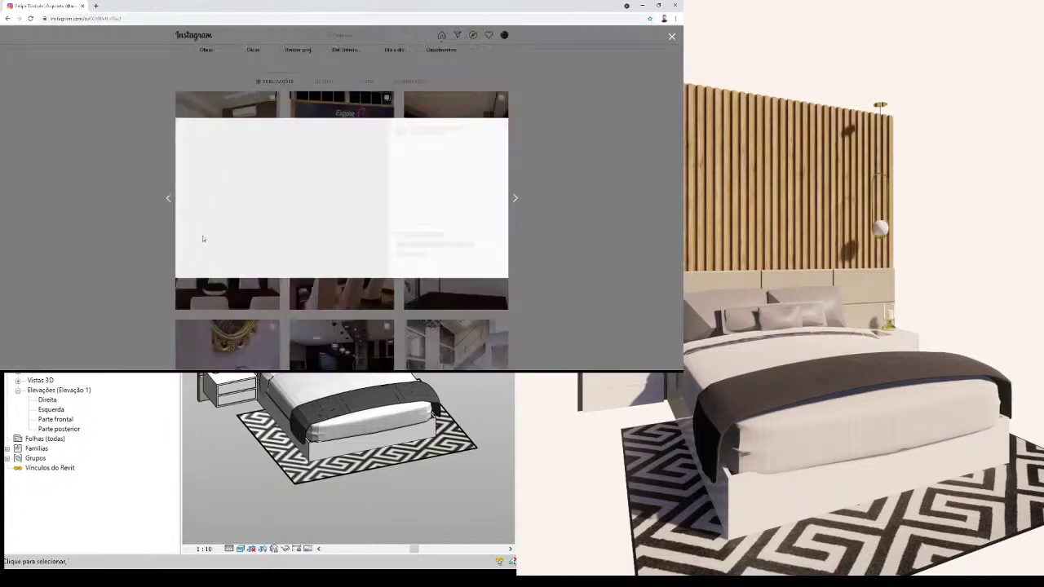
click(118, 234)
Step: Scroll down through the render post grid, then back up toward the top
scroll(119, 238, down, 2)
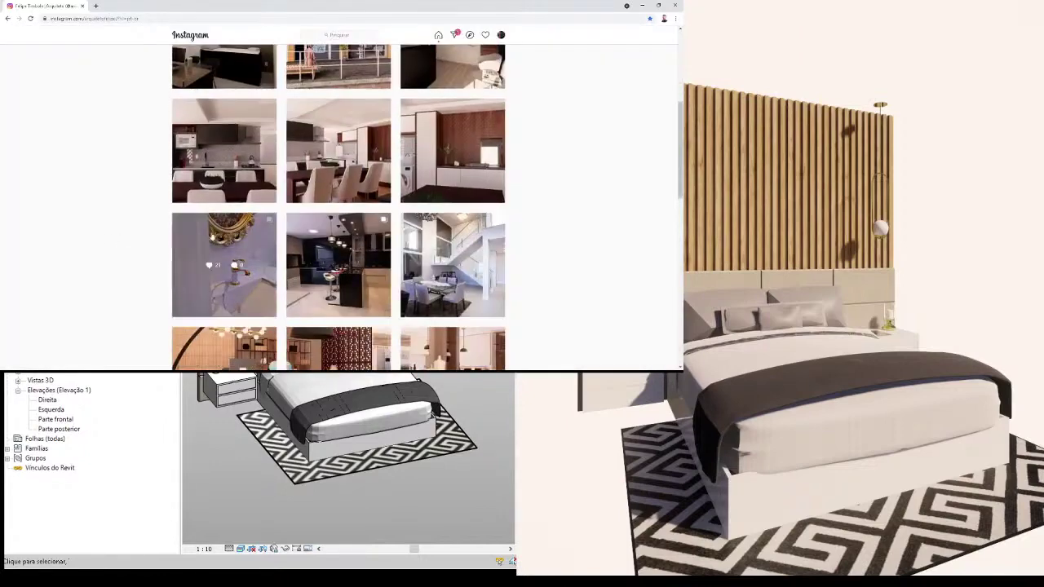
scroll(210, 237, down, 2)
scroll(179, 243, down, 1)
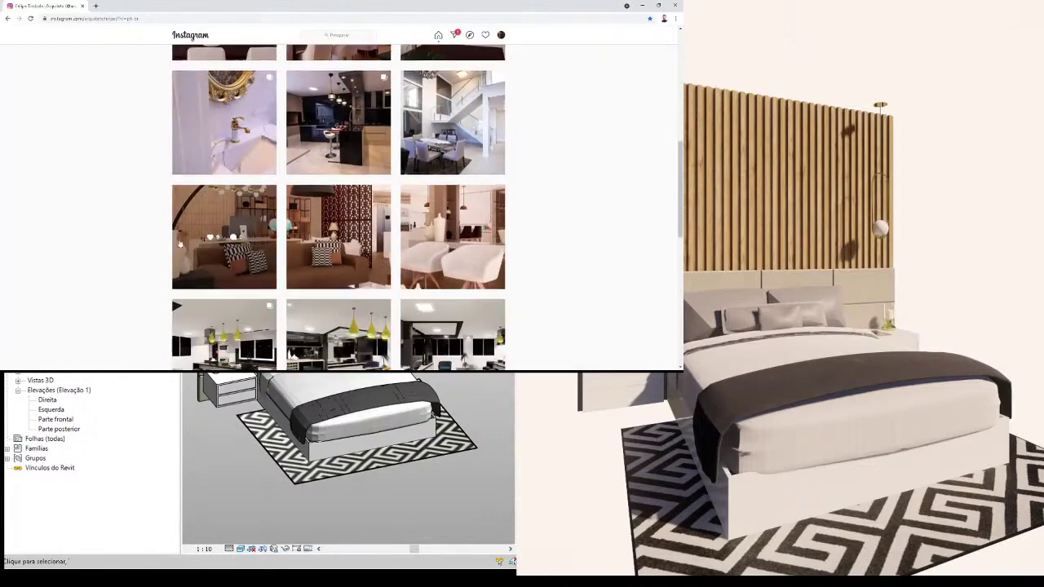
scroll(181, 243, down, 1)
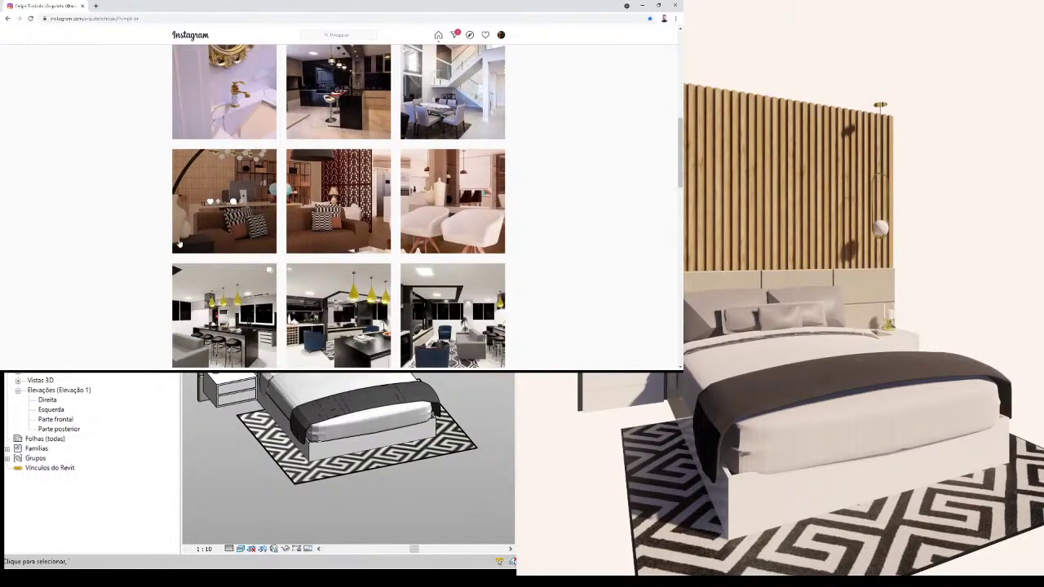
scroll(179, 243, down, 1)
scroll(179, 243, down, 1)
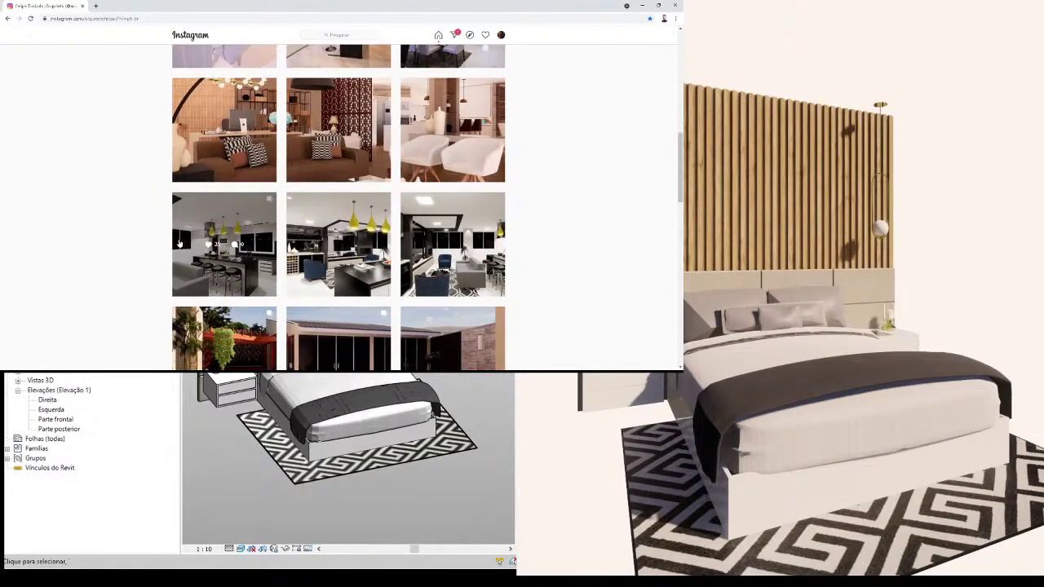
scroll(178, 243, down, 1)
scroll(178, 243, down, 2)
scroll(178, 243, down, 2)
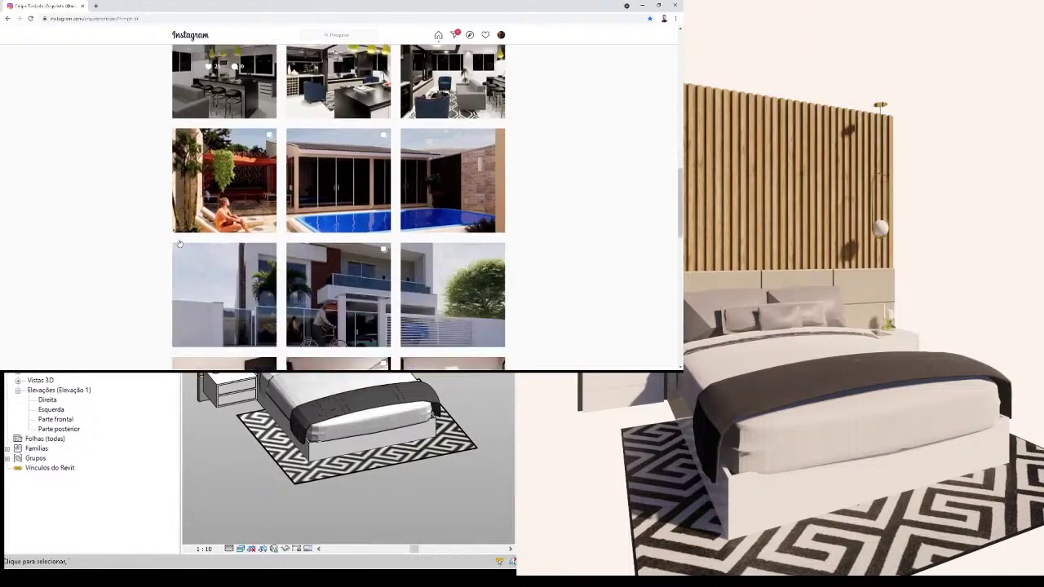
scroll(178, 244, down, 2)
scroll(179, 243, down, 1)
scroll(178, 243, down, 2)
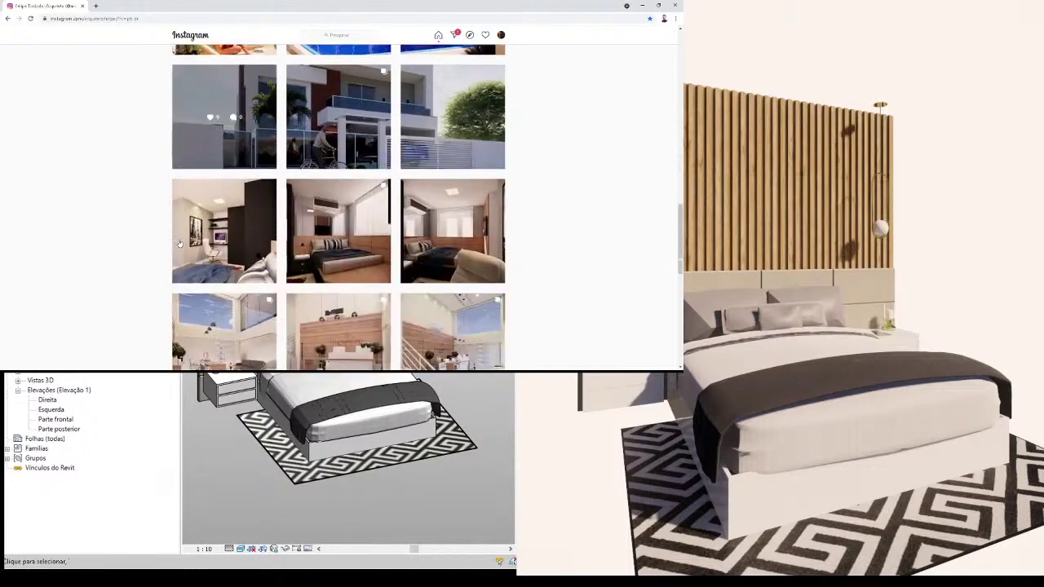
scroll(178, 243, down, 2)
scroll(179, 243, down, 1)
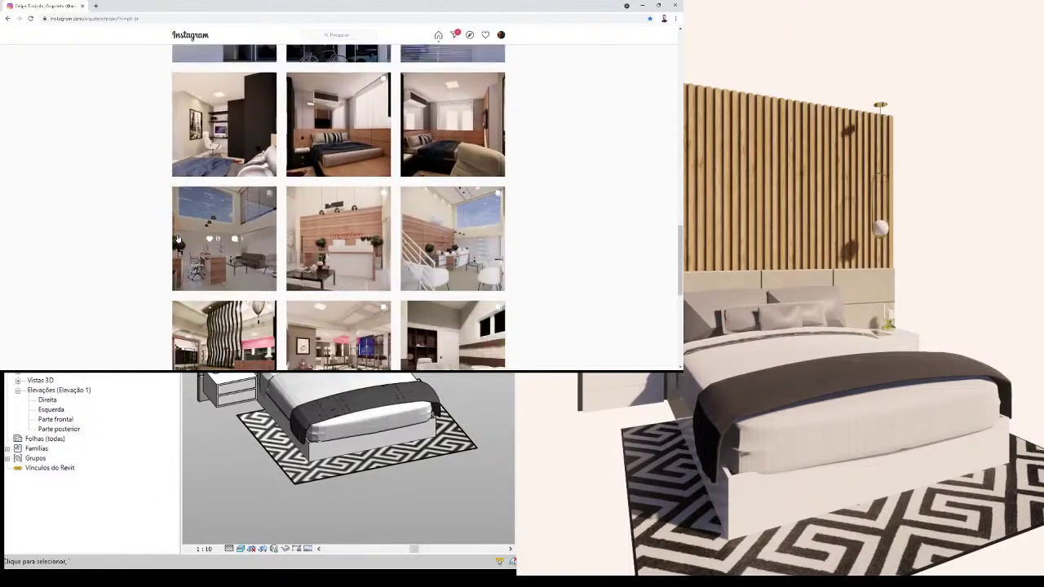
scroll(178, 238, down, 2)
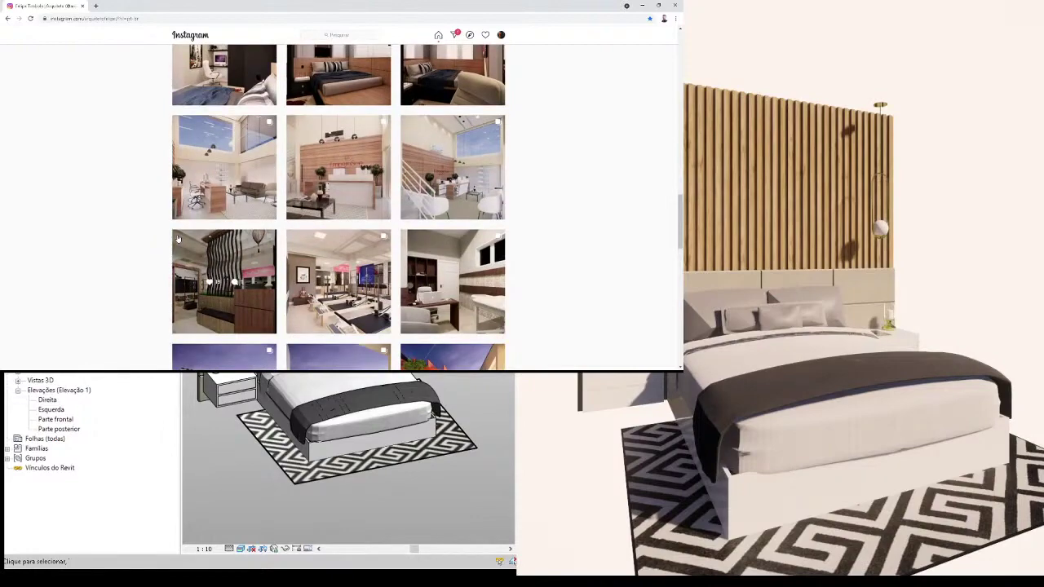
scroll(155, 256, down, 1)
scroll(153, 256, down, 1)
scroll(153, 256, down, 1)
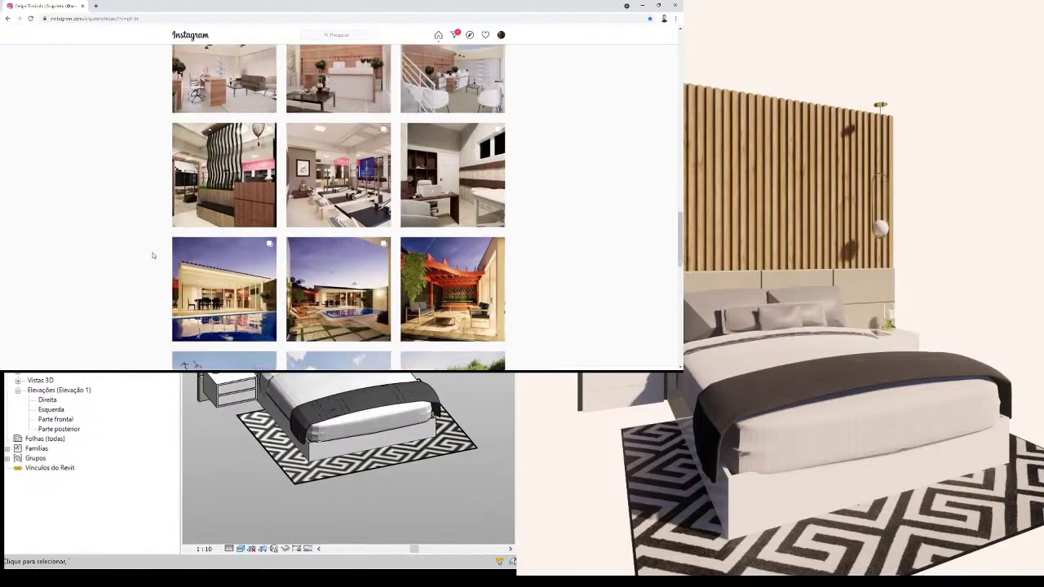
scroll(152, 255, up, 5)
scroll(188, 236, up, 5)
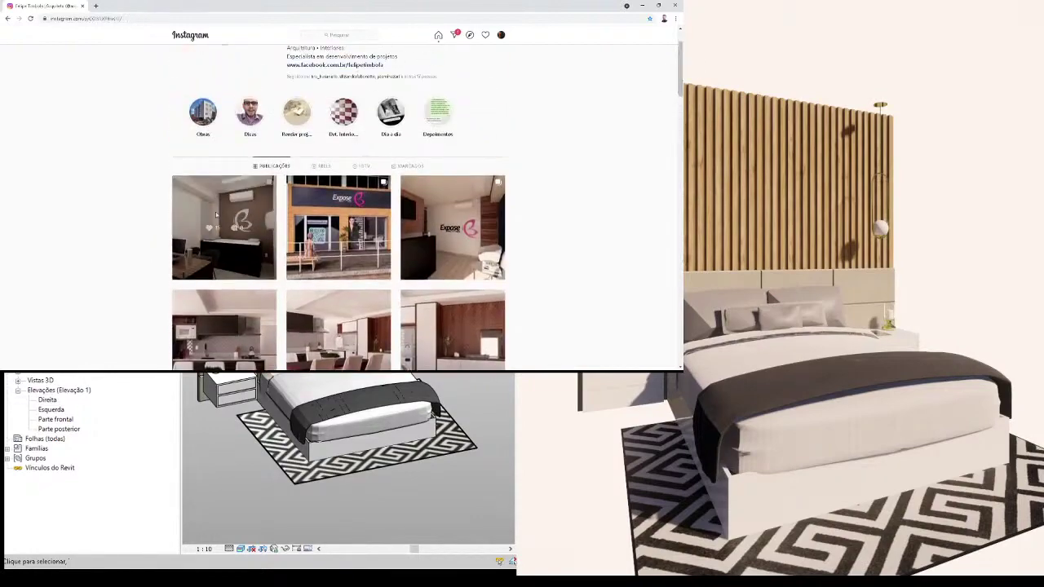
Step: Open the first office render post and step through storefront, kitchen and bathroom posts
click(216, 214)
key(Right)
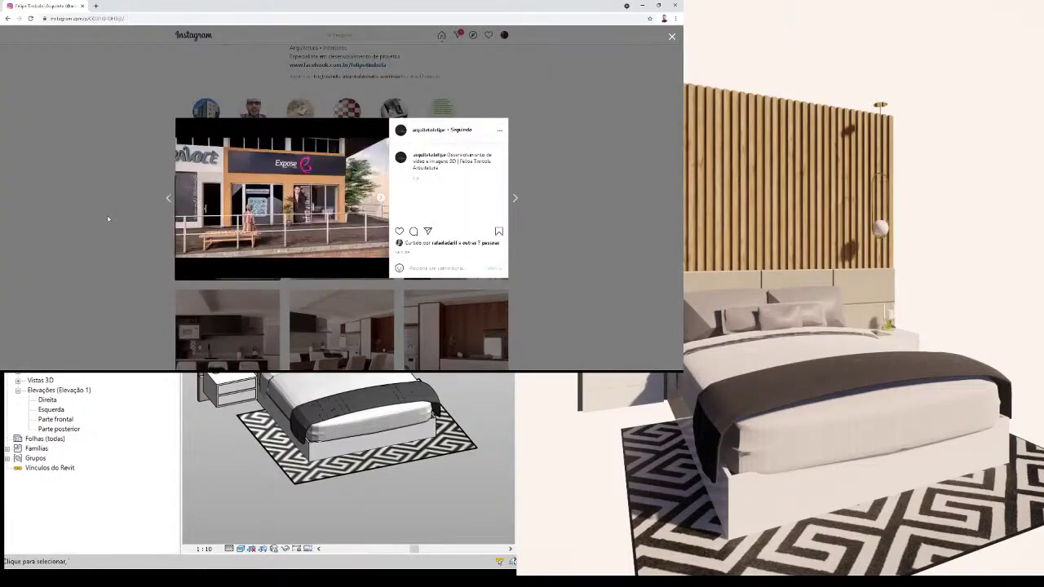
key(Right)
key(Right)
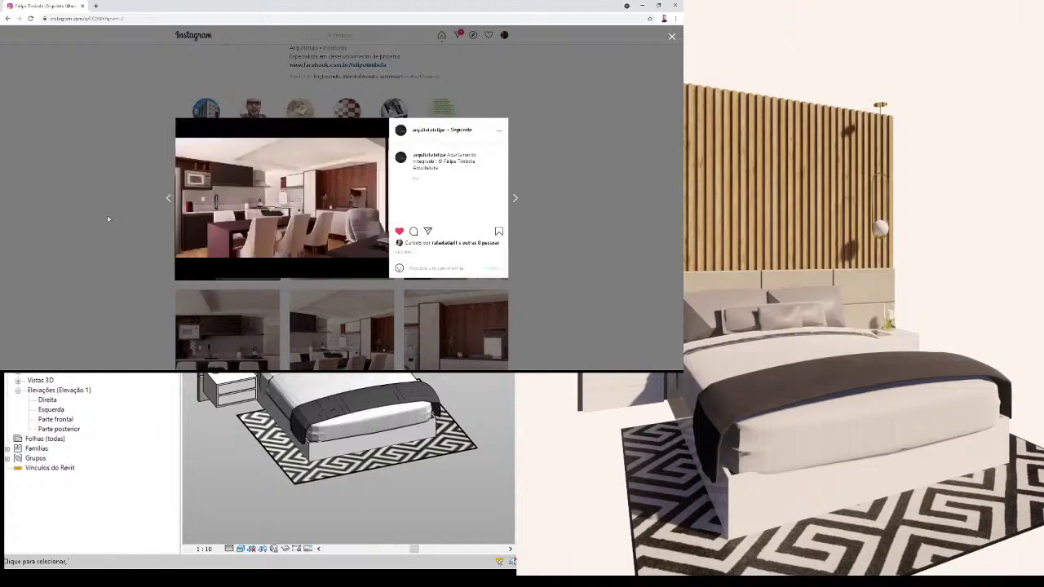
key(Right)
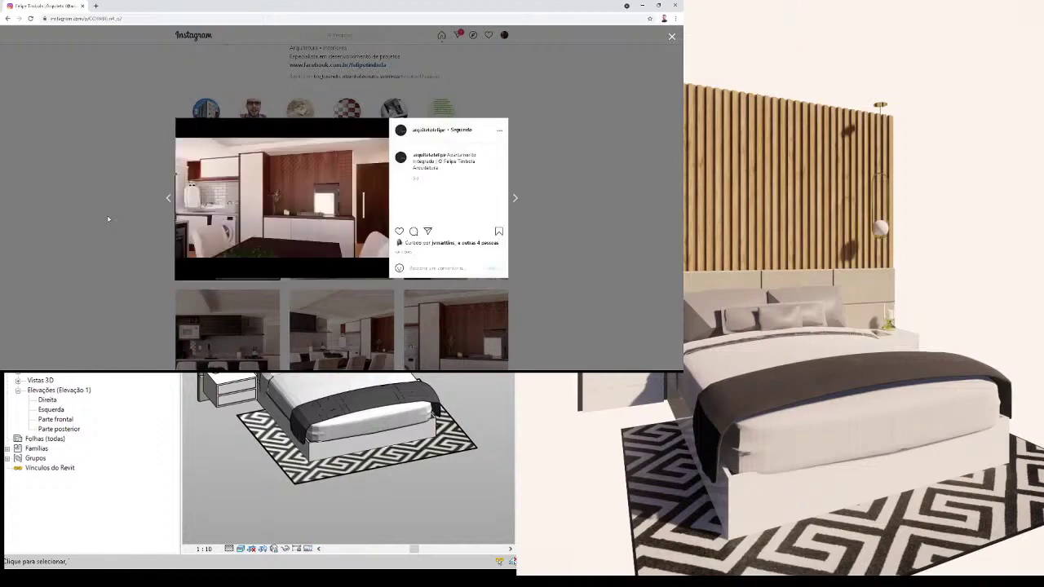
key(Right)
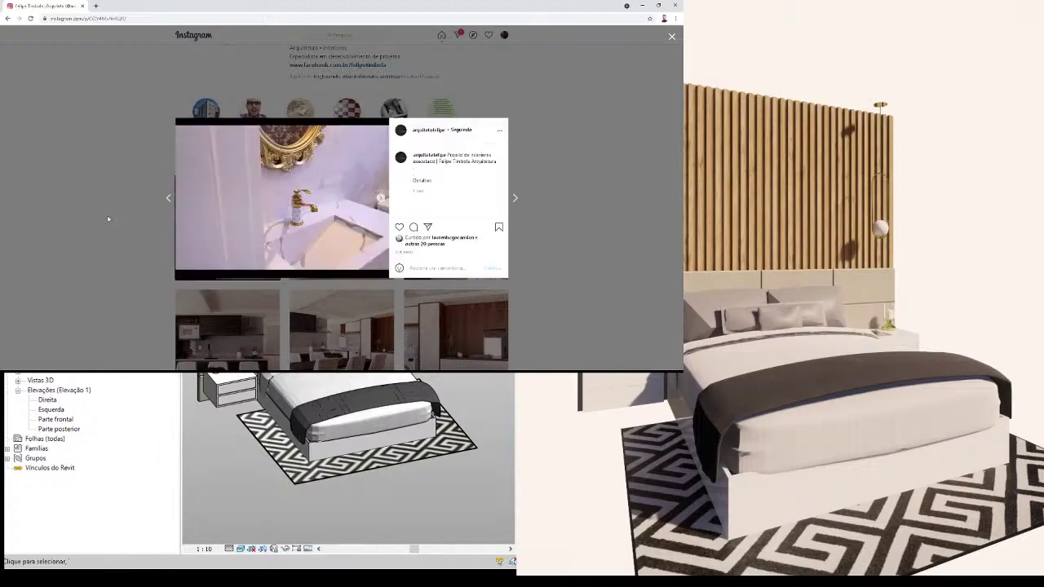
key(Right)
key(Right)
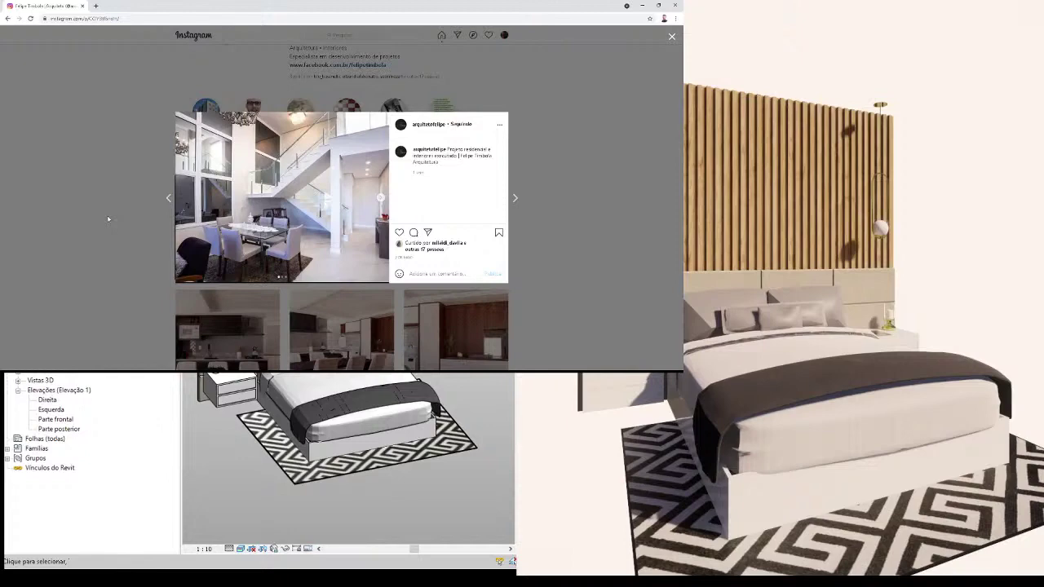
Step: Continue through the kitchen and pool posts to the residential facade render
key(Right)
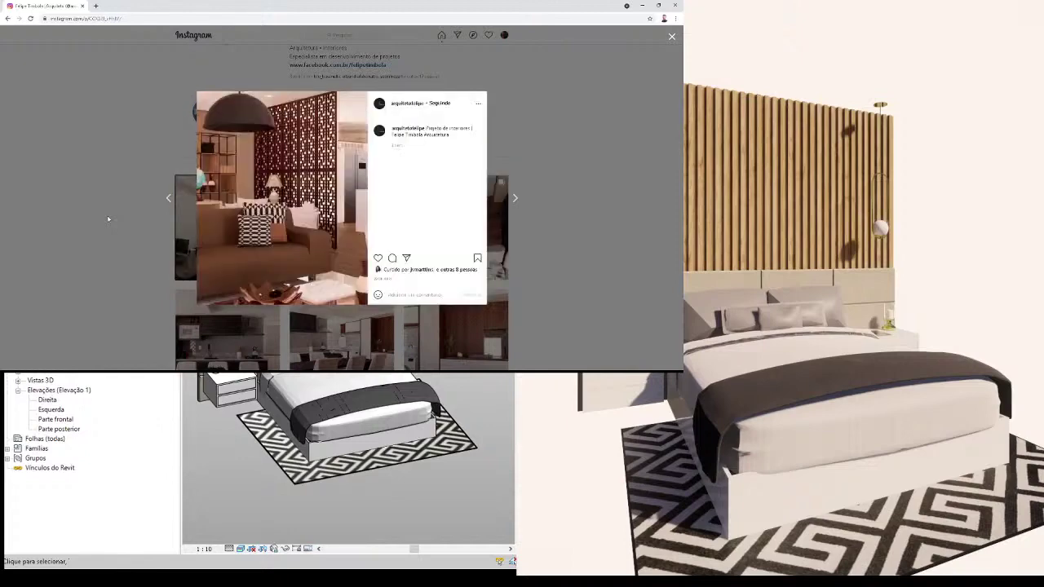
key(Right)
key(Right)
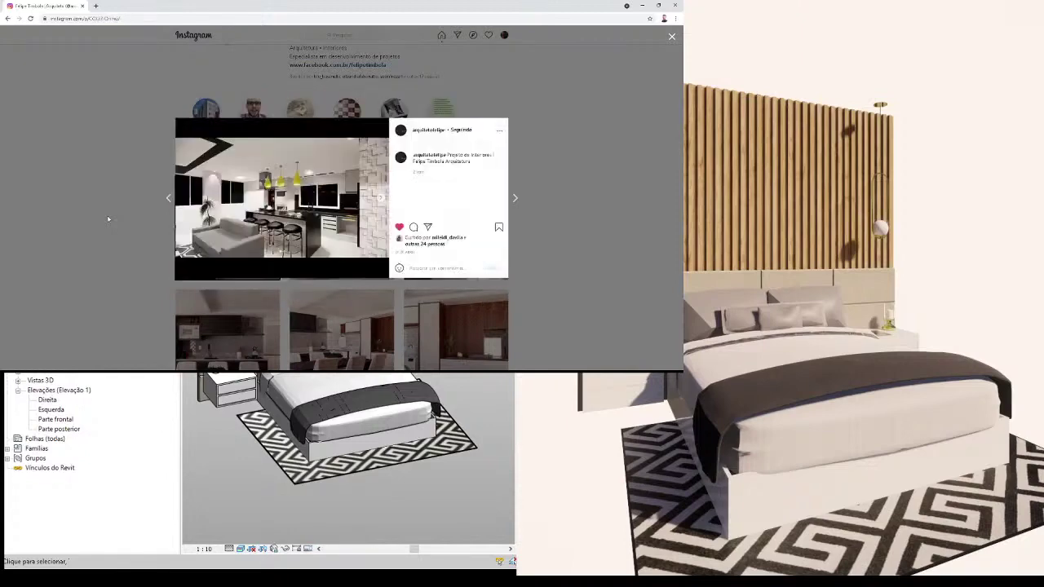
key(Right)
key(Right)
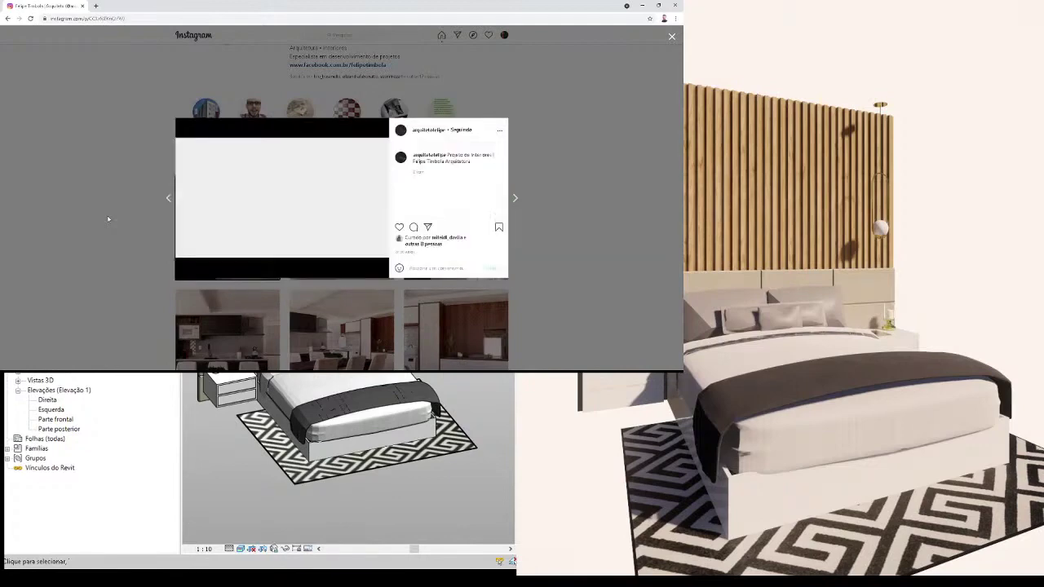
key(Right)
key(Right)
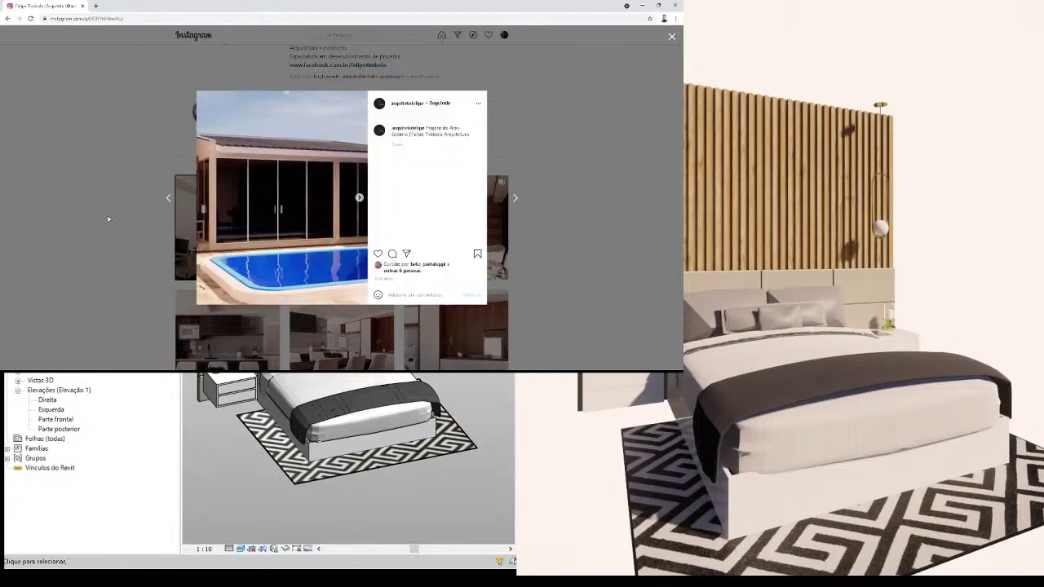
key(Right)
key(Right)
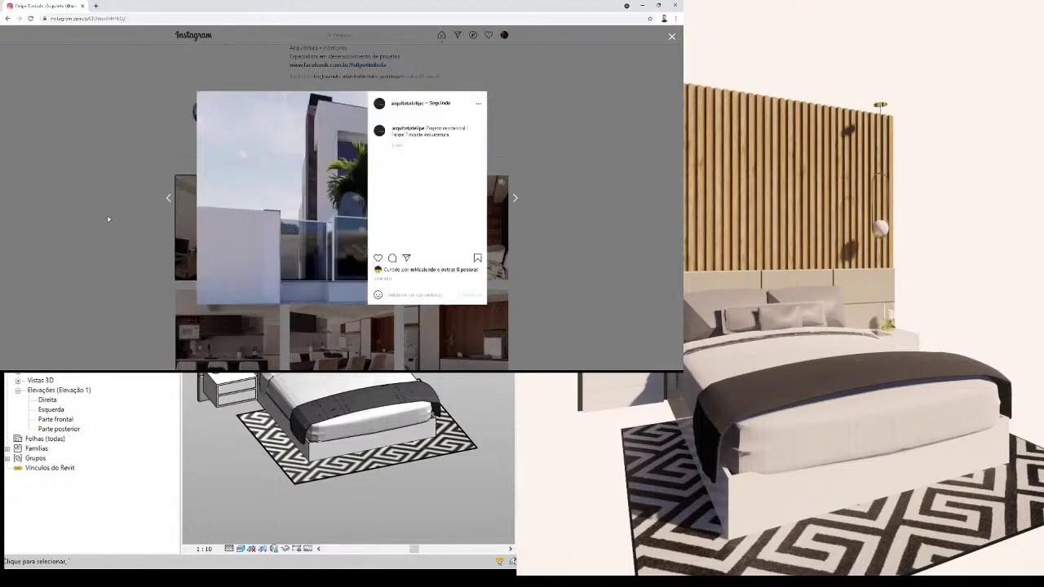
key(Right)
Step: Close the post viewer and scroll down the profile grid
key(Escape)
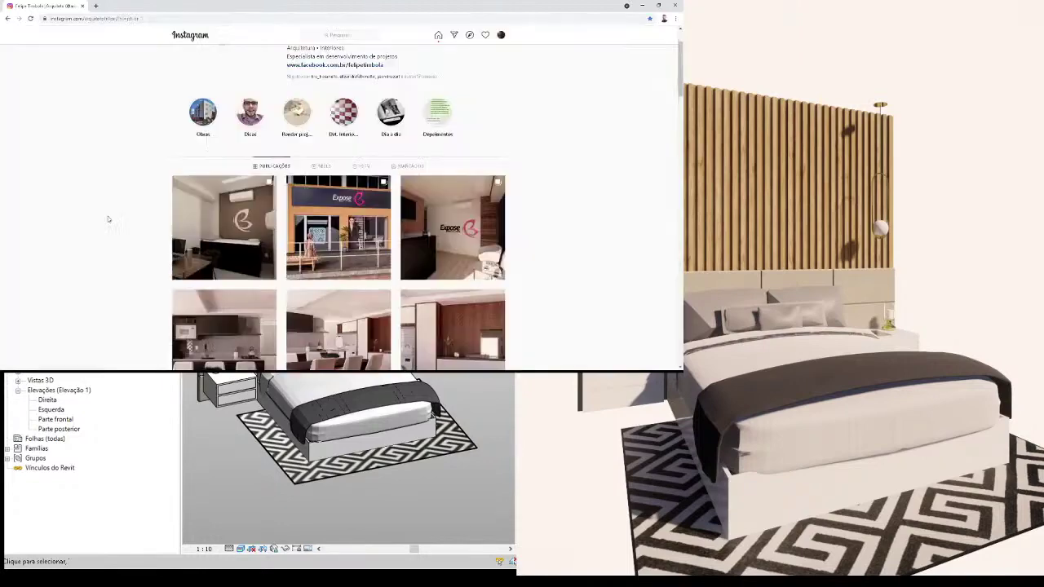
scroll(156, 305, down, 3)
scroll(160, 302, down, 2)
scroll(164, 298, down, 2)
scroll(163, 294, down, 1)
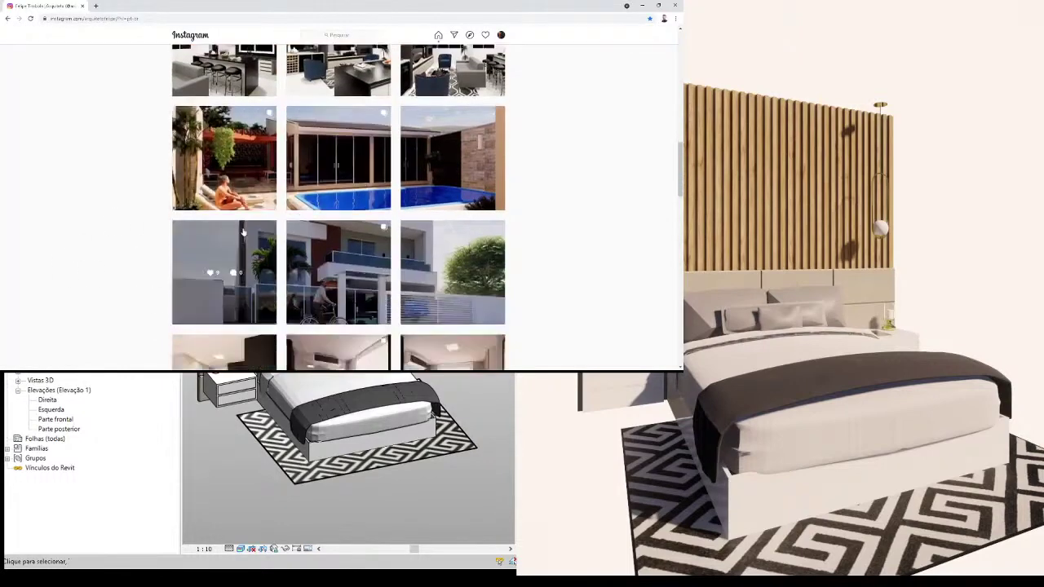
scroll(300, 283, down, 1)
scroll(300, 283, down, 1)
scroll(261, 245, down, 2)
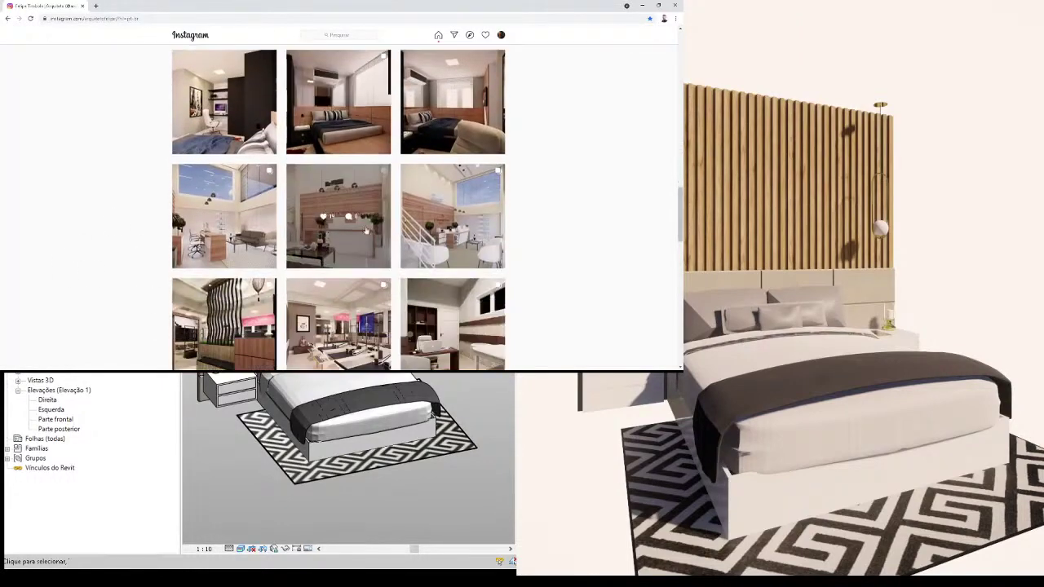
Step: Preview the office reception post, then return to the top and open the Obras highlight
click(233, 204)
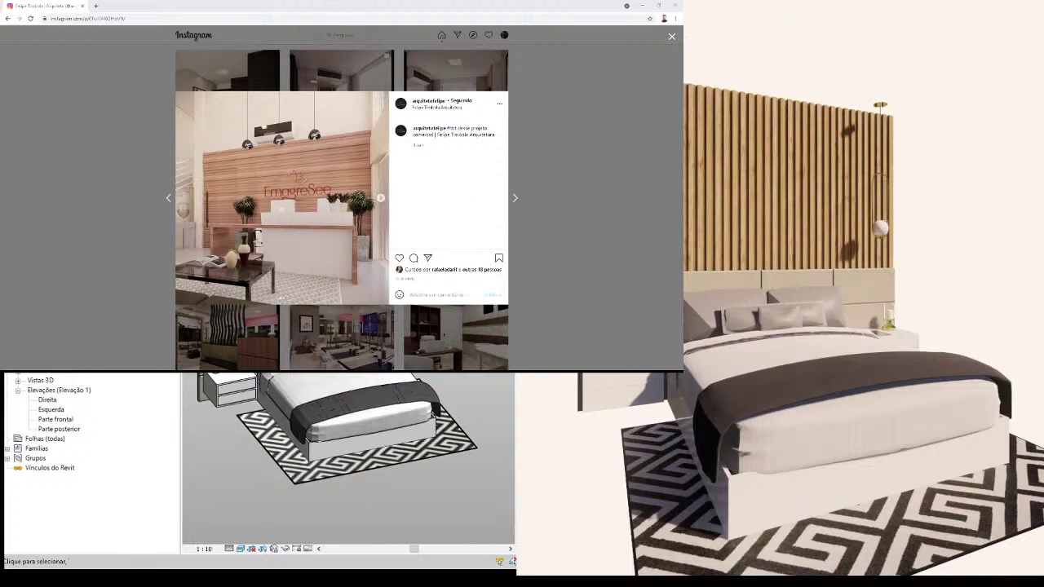
click(671, 35)
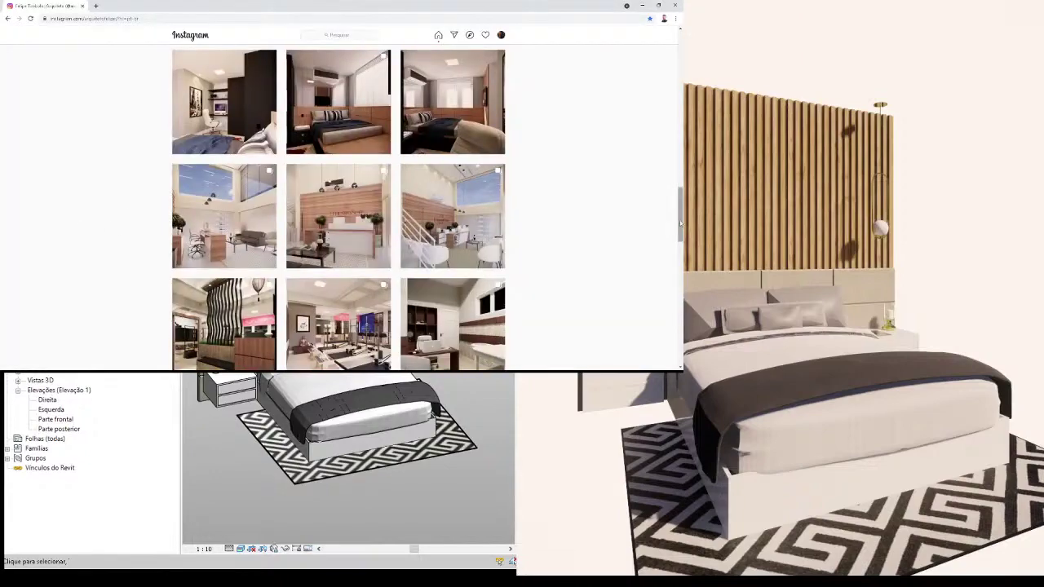
drag(681, 163, 680, 41)
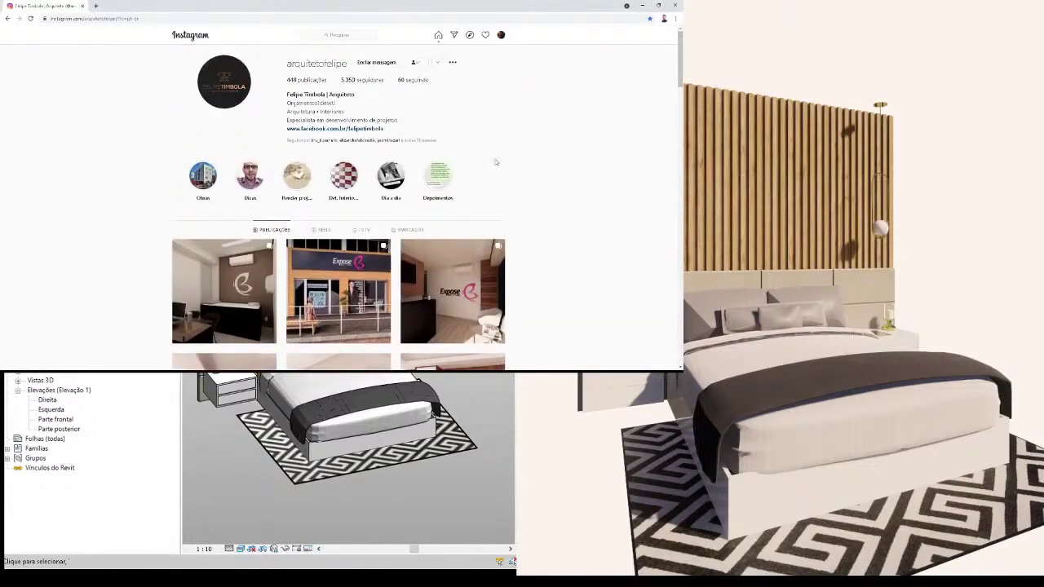
click(192, 179)
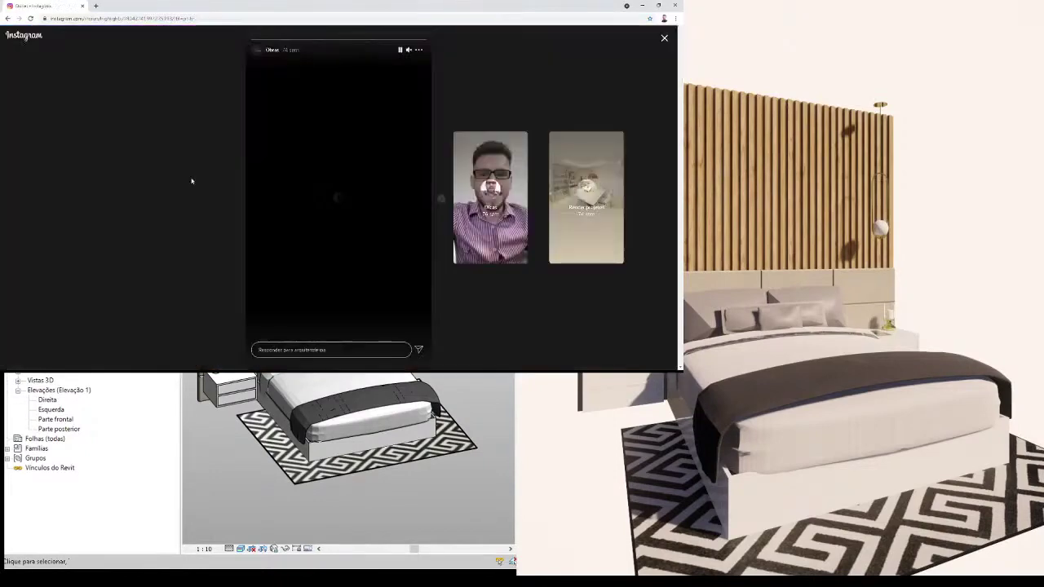
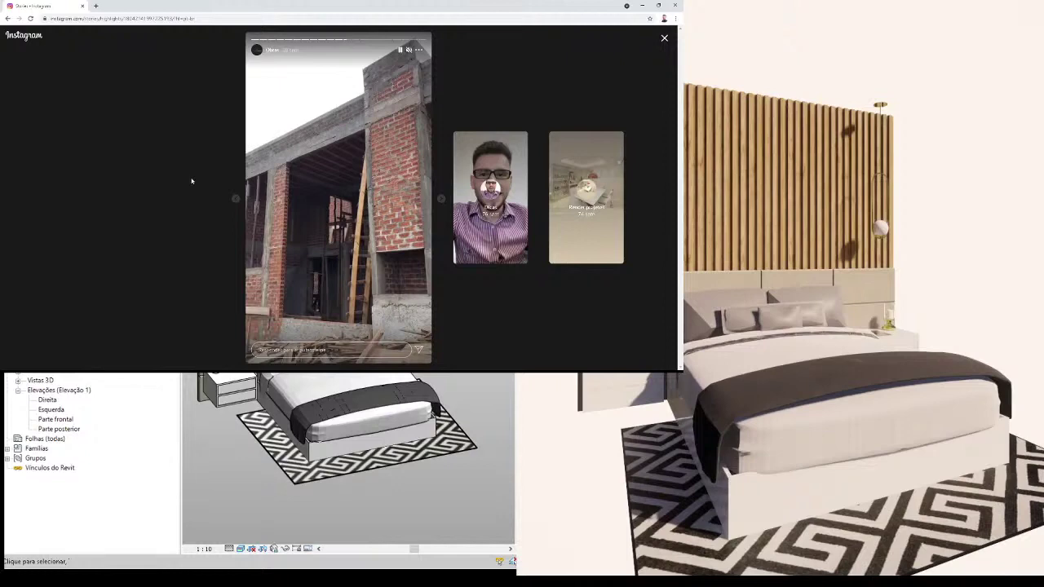
Step: Skip through the remaining Obras story clips until the Dicas highlight begins
click(441, 200)
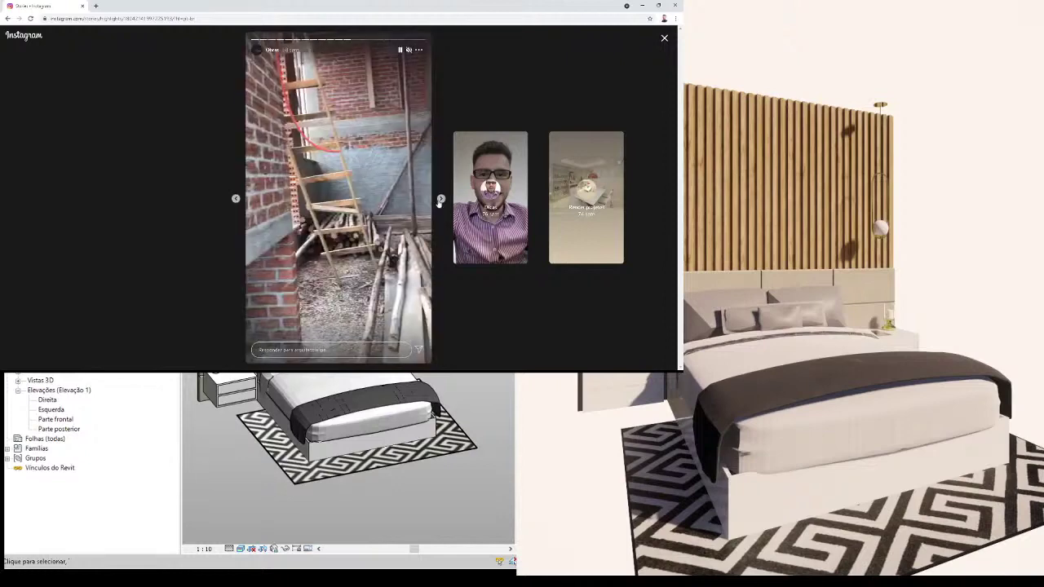
click(440, 200)
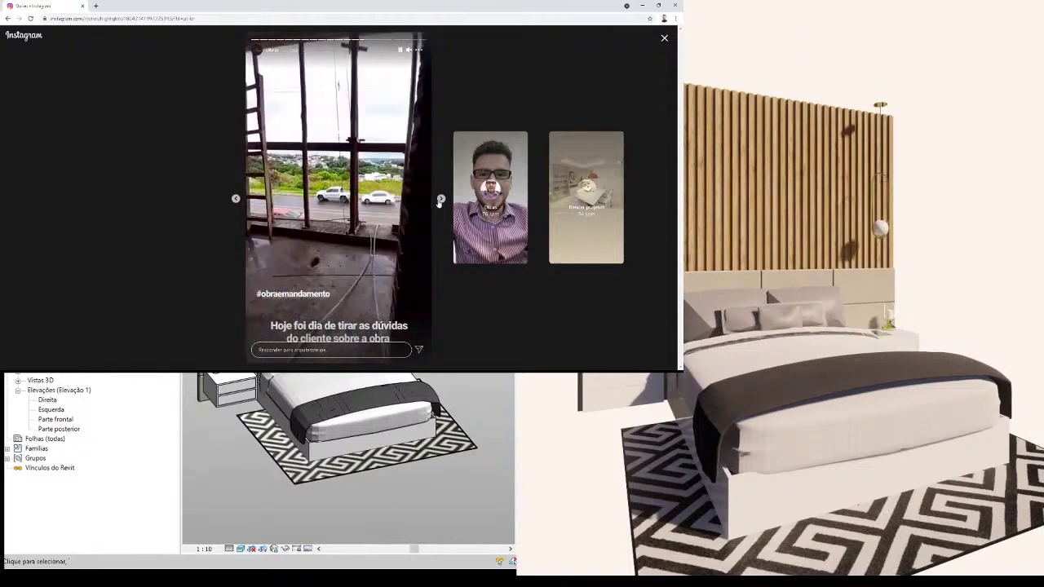
click(439, 203)
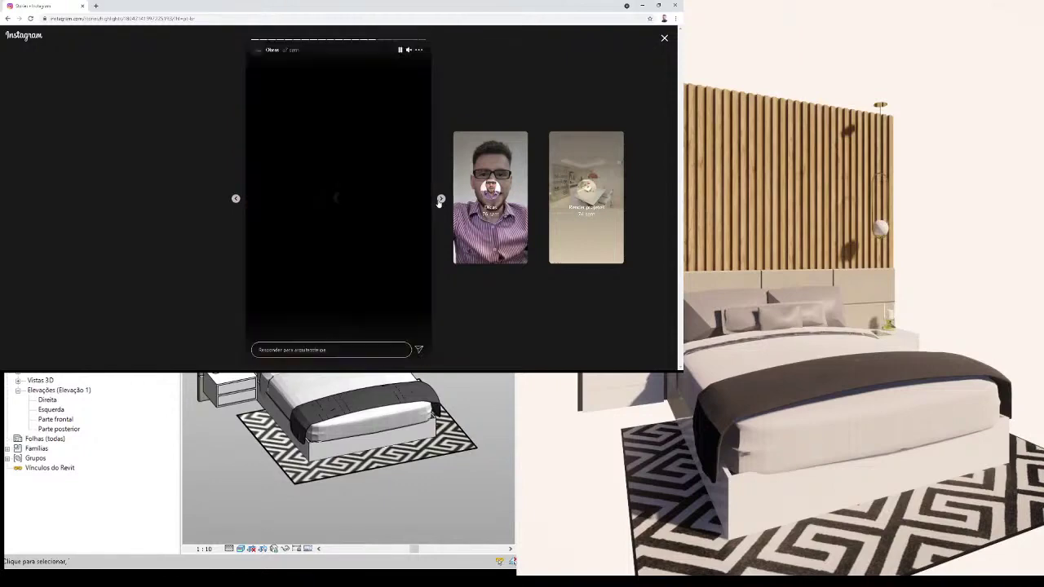
click(438, 203)
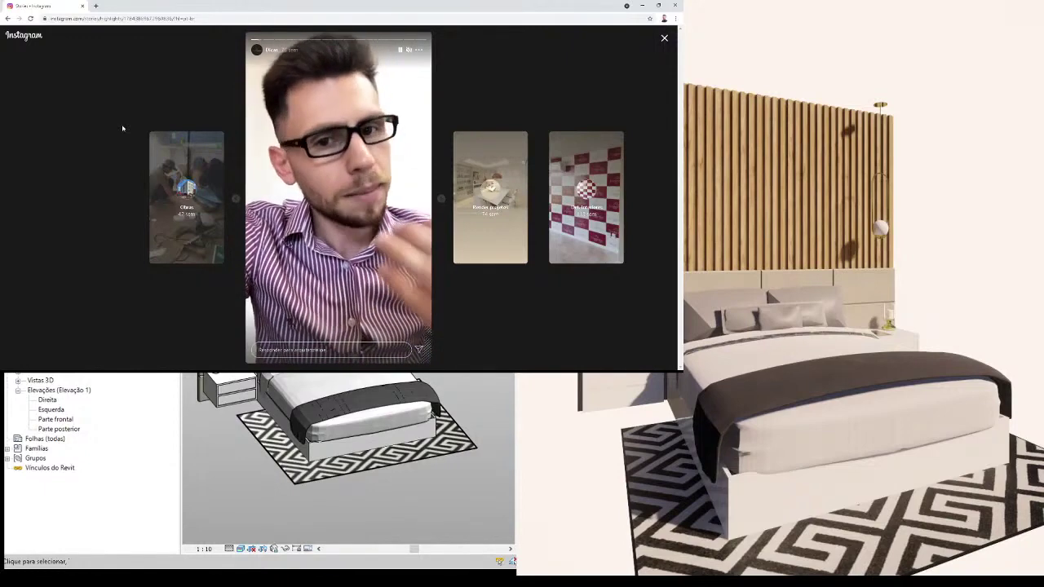
Step: Skip past the Dicas clips to the Render projetos home-office render story
click(441, 199)
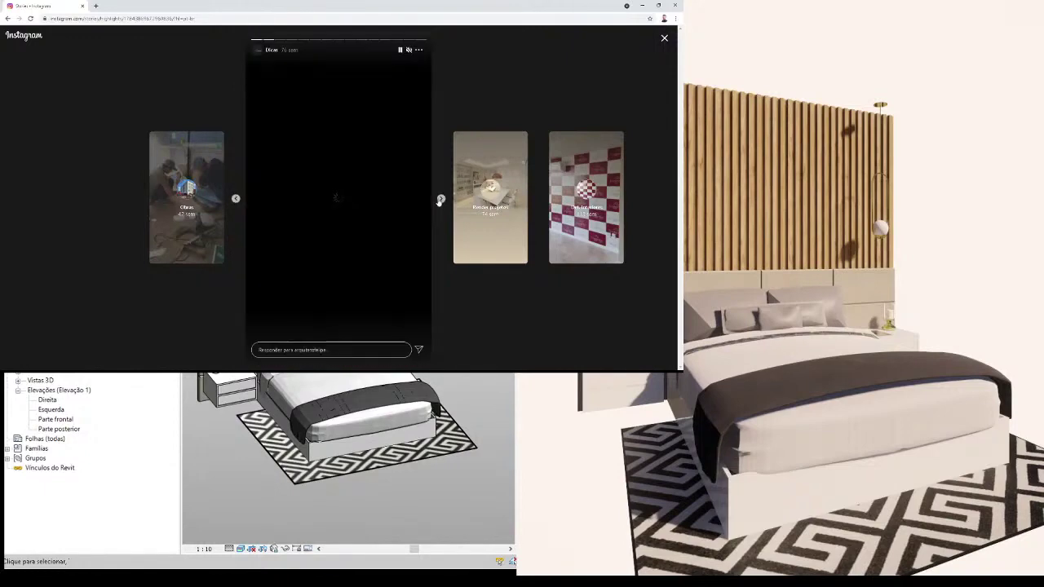
click(441, 200)
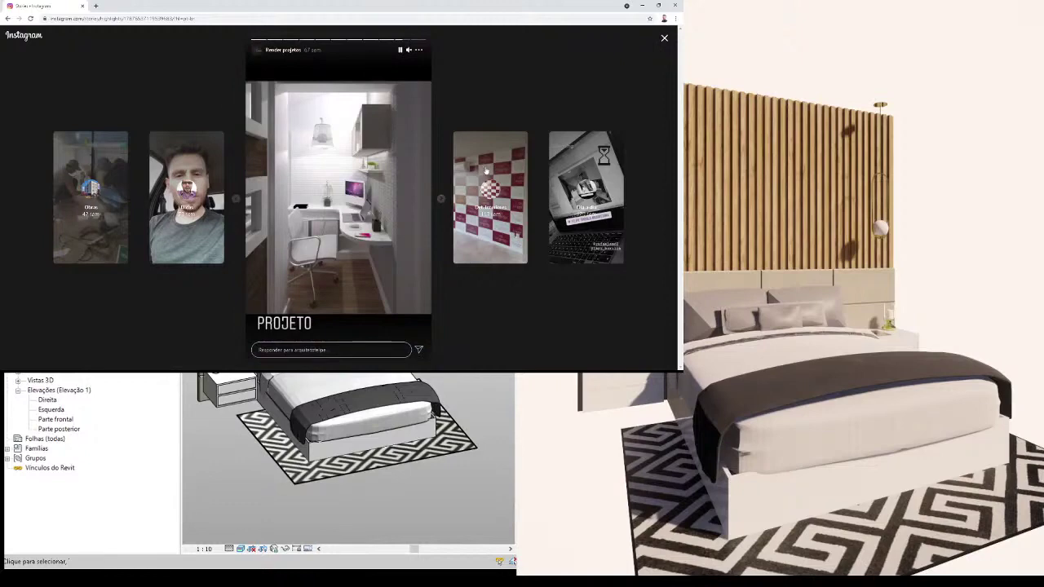
Step: Advance past Det. Interiores to Dia a dia, then close the story viewer
click(441, 199)
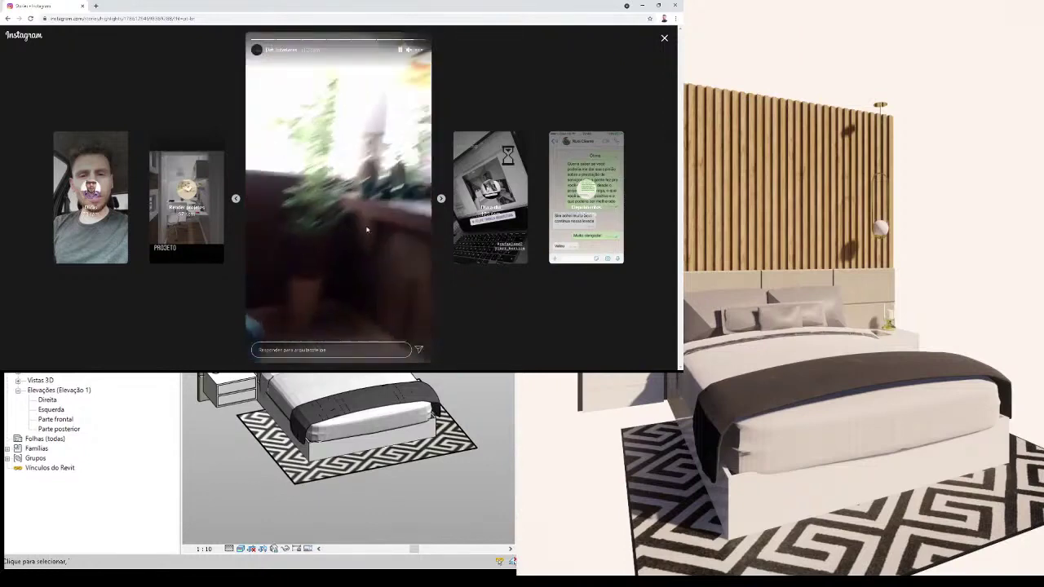
click(440, 198)
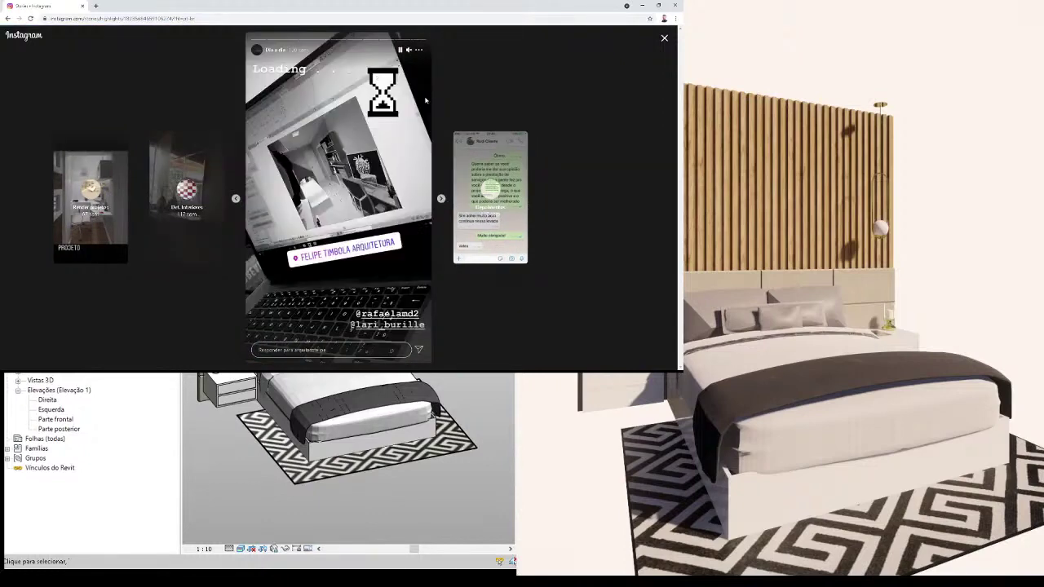
click(662, 41)
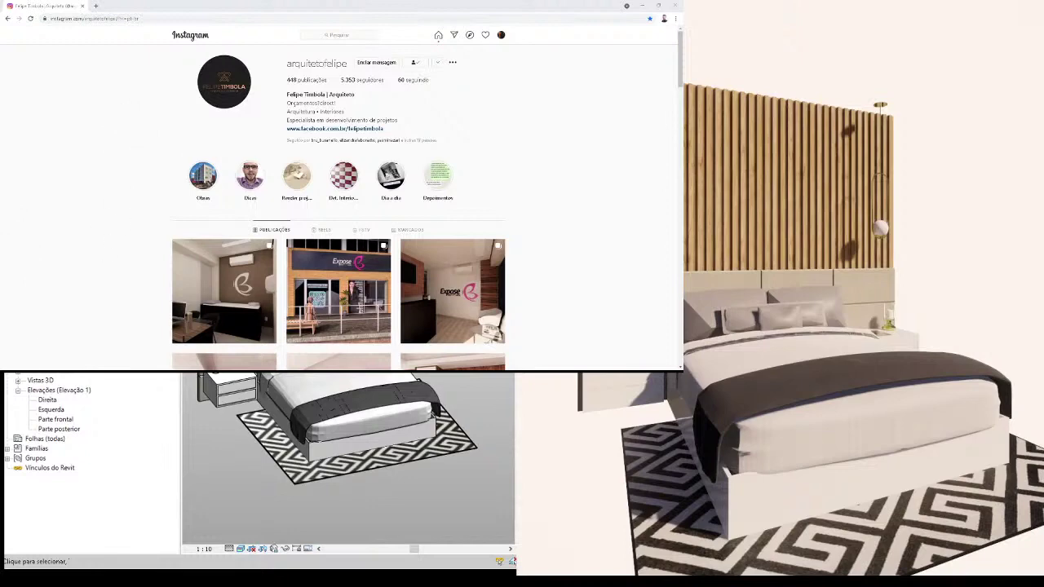
Step: Go to the studio's facebook.com page via the address-bar suggestion for 'f'
click(113, 18)
text(facebook.com)
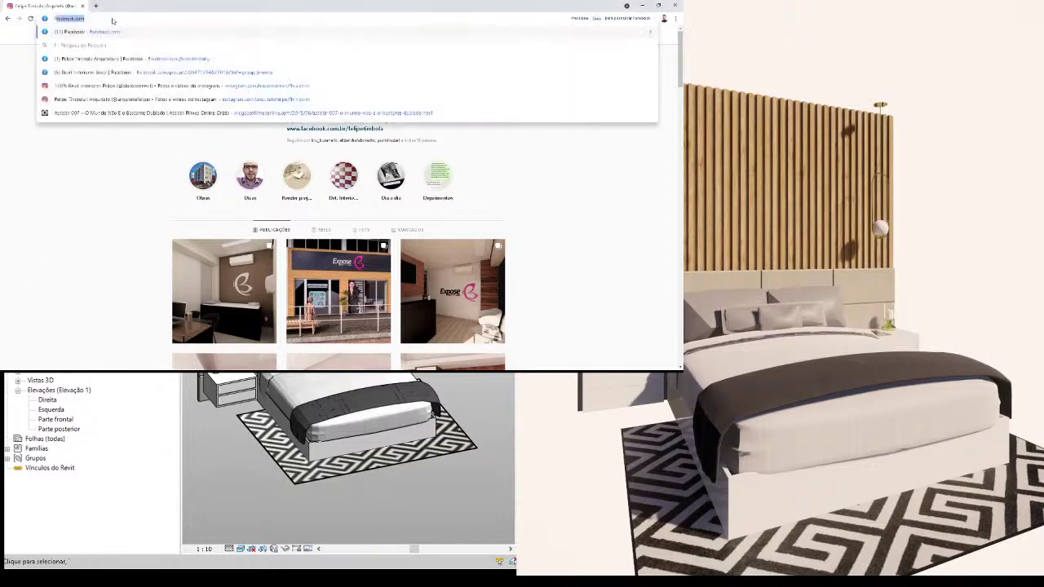
click(95, 62)
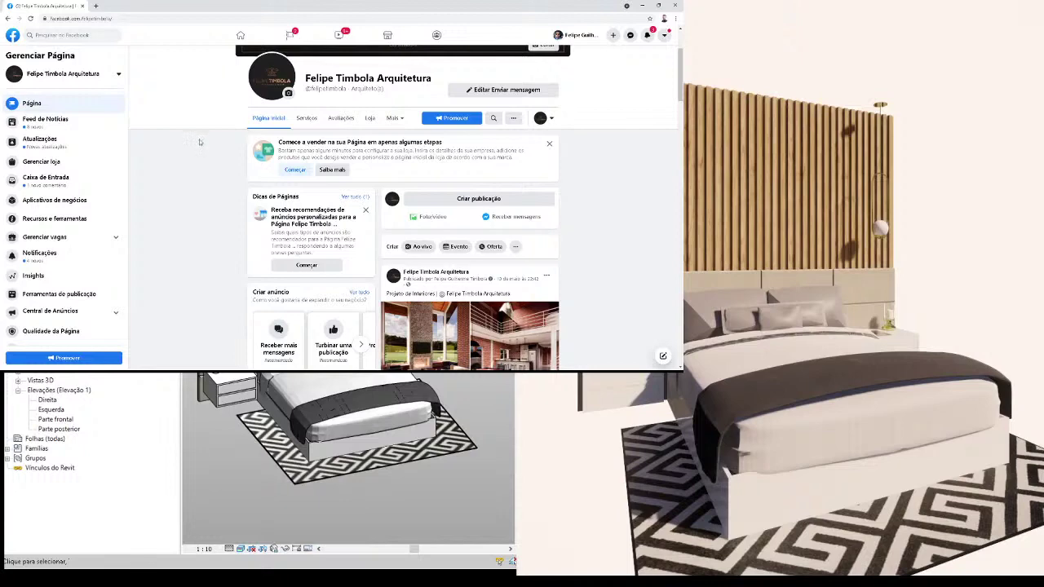
Step: Scroll the studio's Facebook page past Sobre down to the Vídeos and Transparência da Página sections
scroll(199, 144, down, 2)
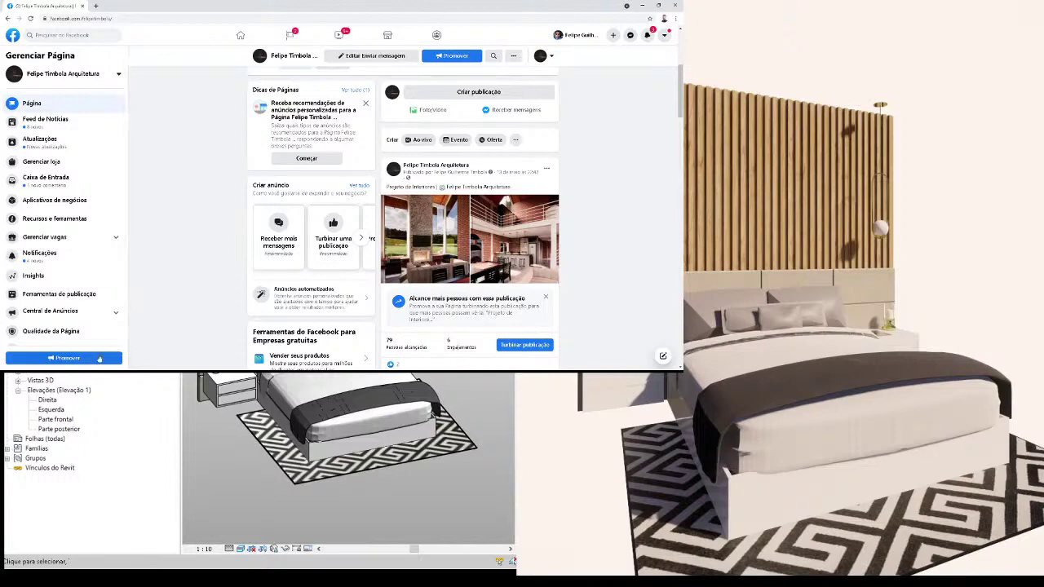
scroll(217, 234, up, 3)
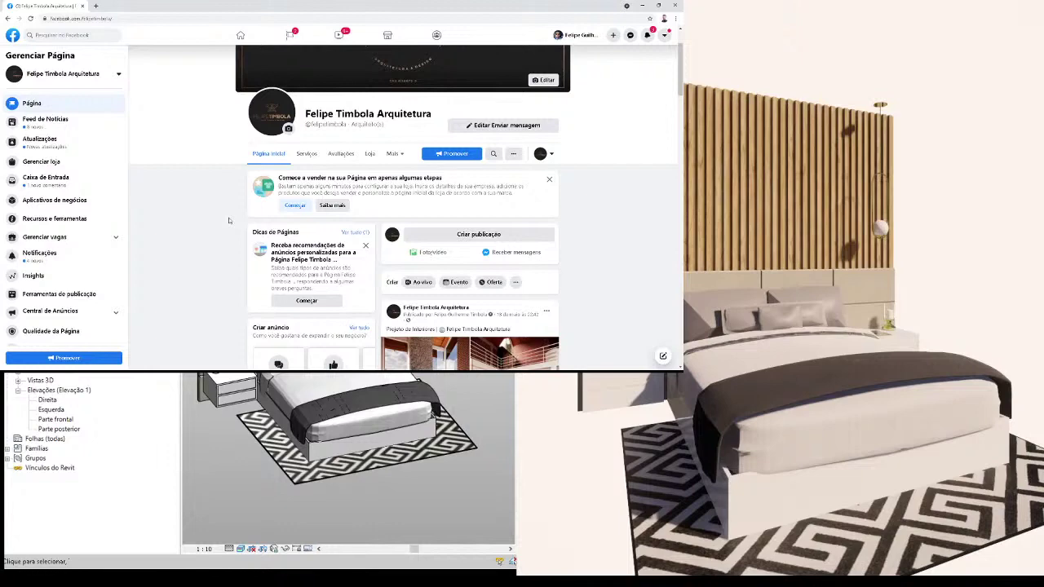
scroll(230, 220, down, 1)
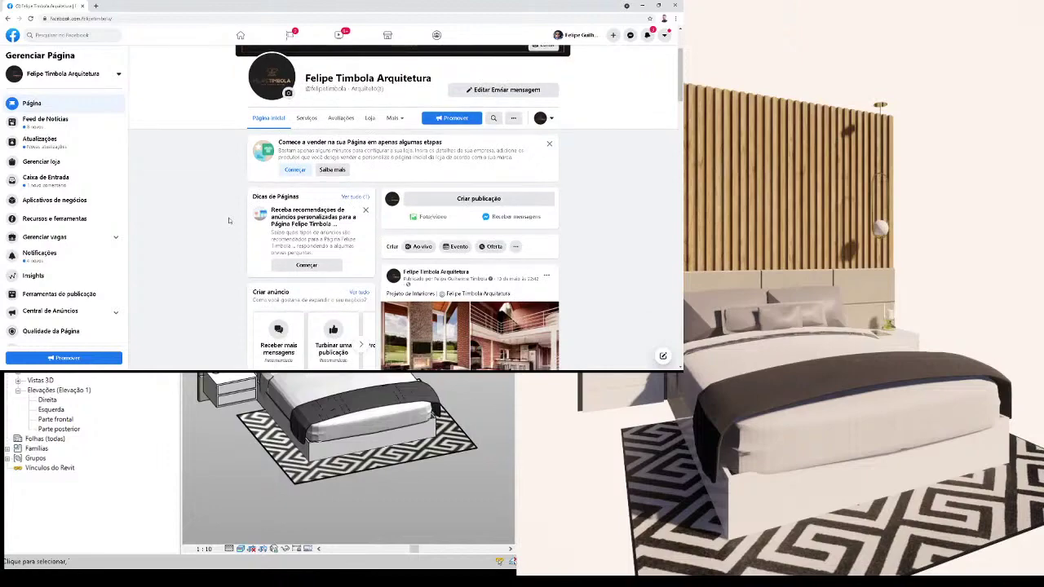
scroll(229, 220, down, 2)
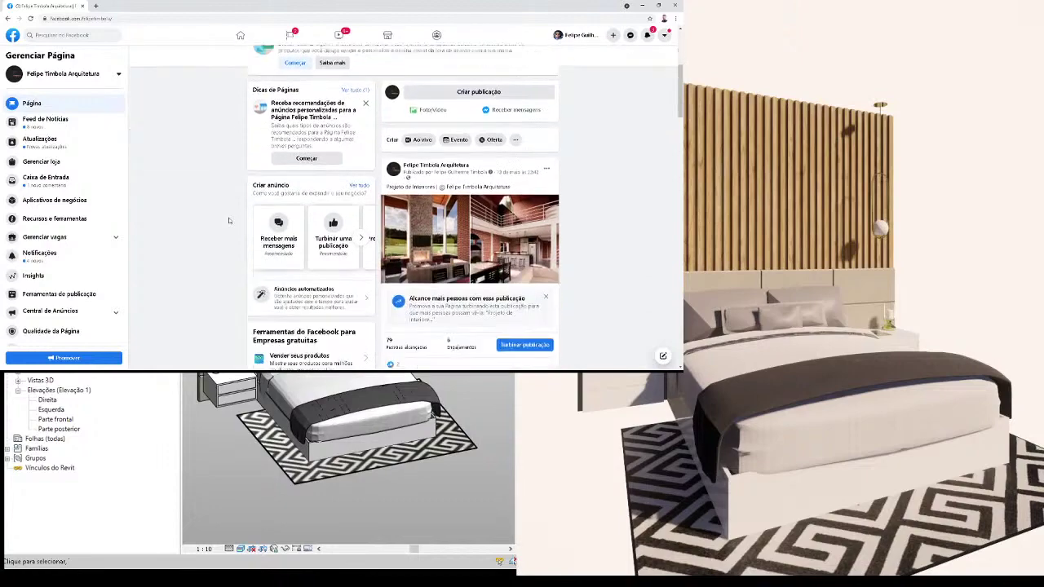
scroll(229, 221, down, 4)
scroll(229, 220, down, 3)
scroll(229, 220, down, 3)
scroll(228, 217, down, 3)
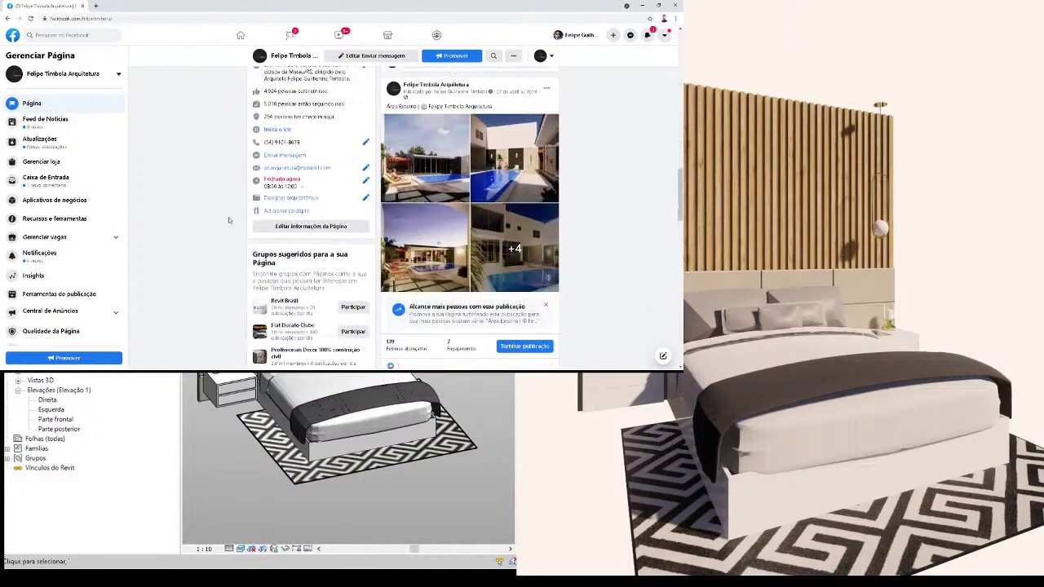
scroll(229, 217, down, 3)
scroll(229, 217, down, 3)
scroll(228, 217, down, 1)
scroll(228, 219, down, 1)
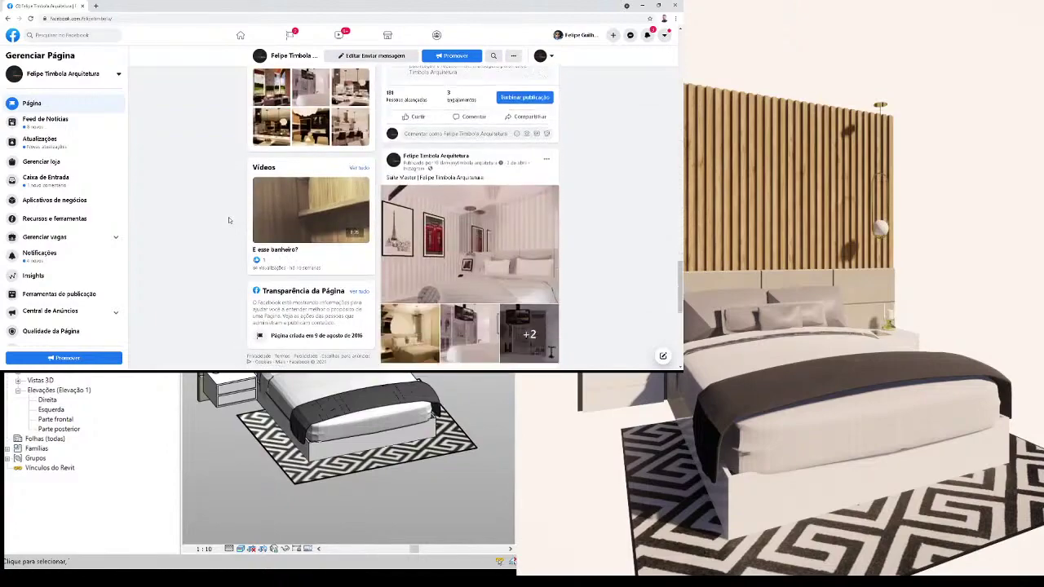
scroll(228, 219, down, 2)
scroll(229, 220, down, 1)
scroll(228, 220, down, 2)
scroll(230, 220, up, 3)
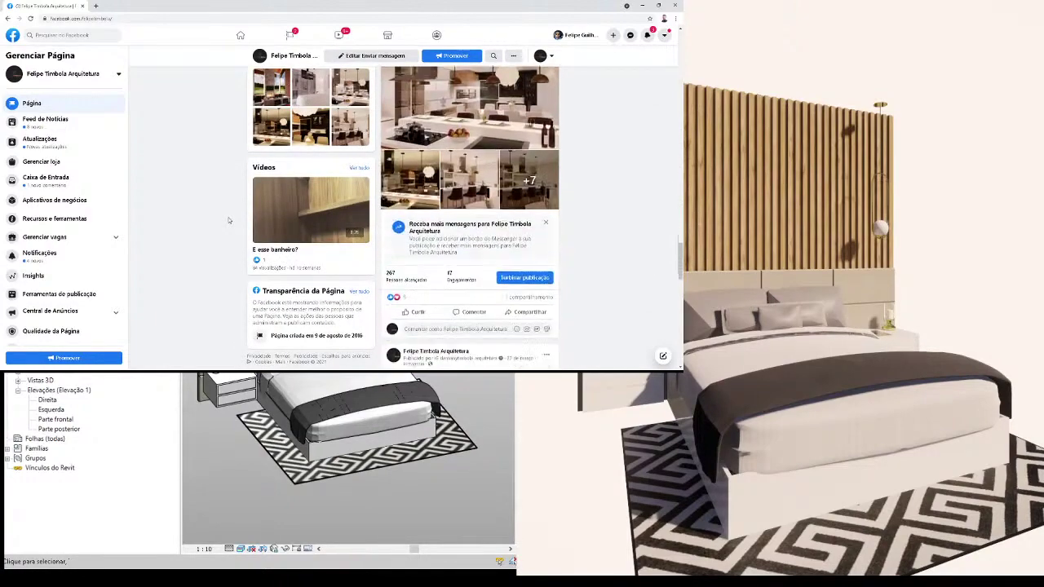
scroll(229, 221, up, 2)
Step: View the kitchen render full-size, browse two more kitchen photos, then return to the feed
scroll(229, 221, up, 2)
click(469, 208)
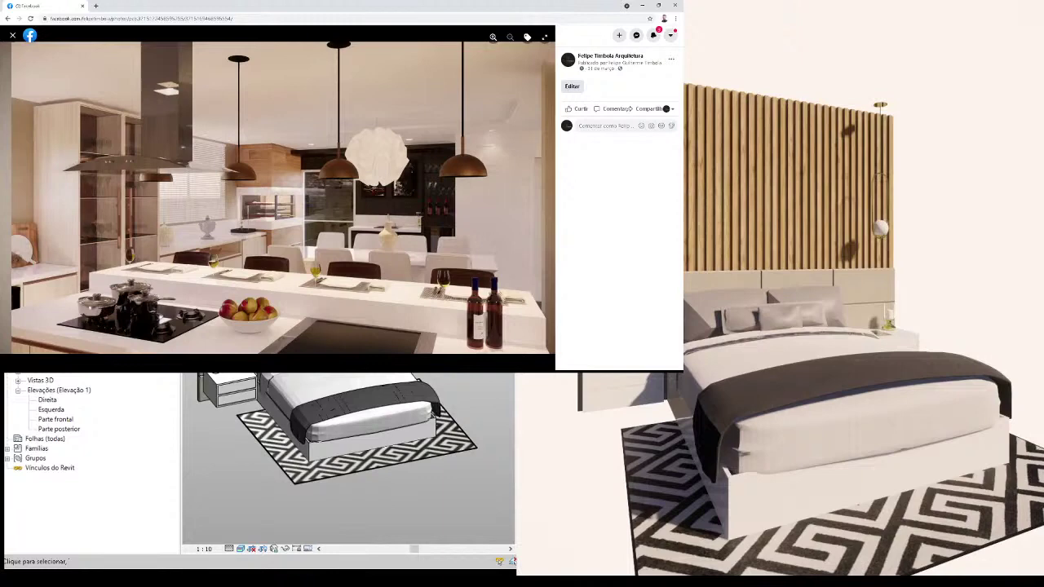
key(Right)
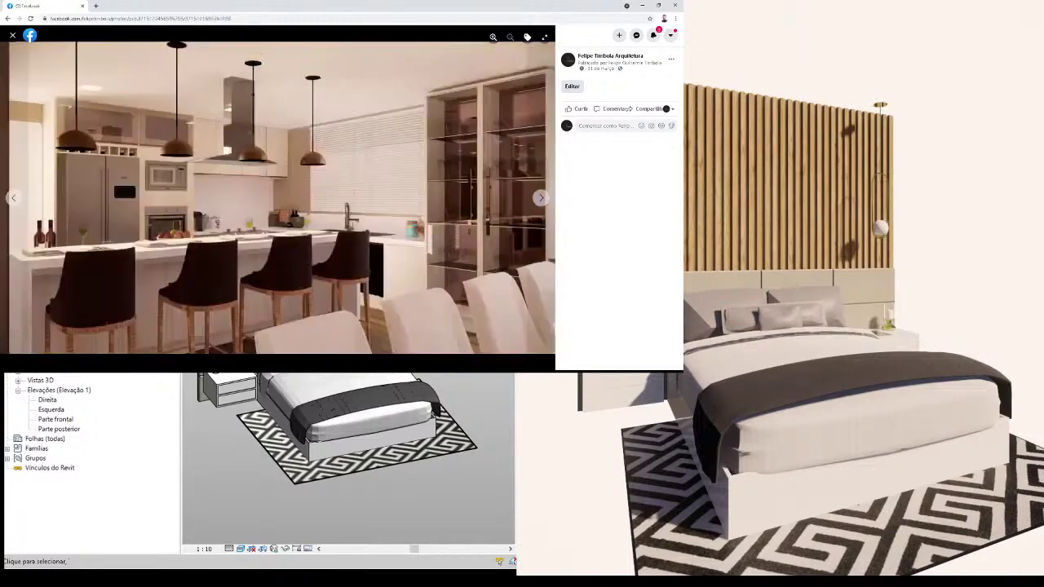
key(Right)
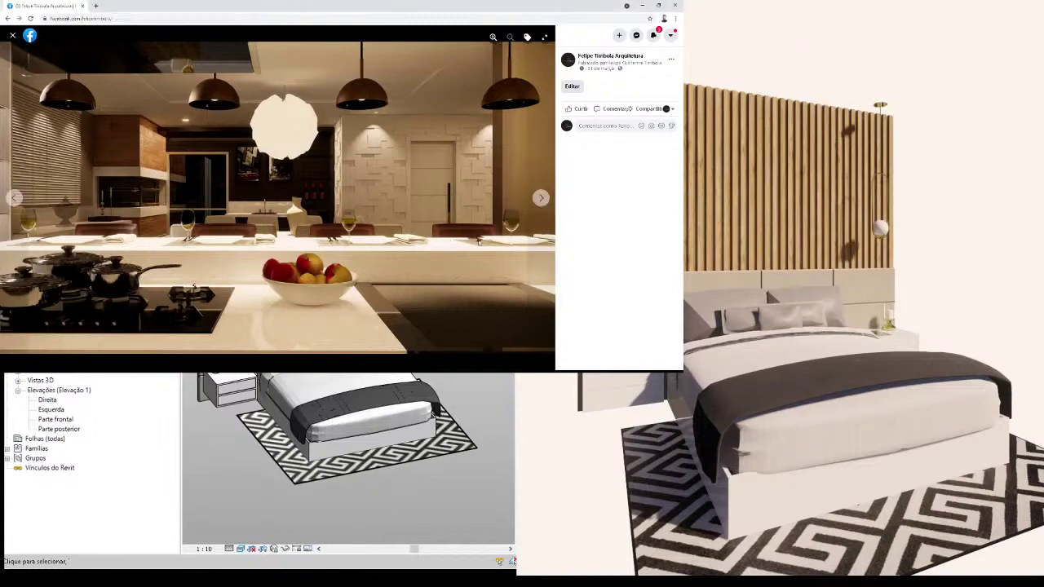
key(Escape)
scroll(474, 155, down, 2)
scroll(467, 180, down, 2)
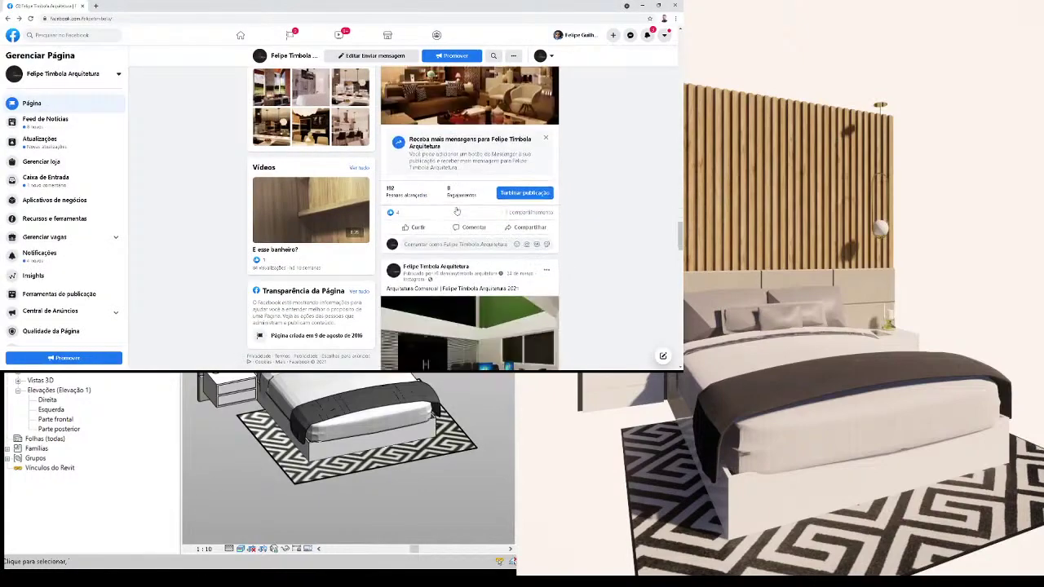
scroll(463, 191, down, 2)
scroll(461, 194, down, 2)
scroll(458, 199, down, 2)
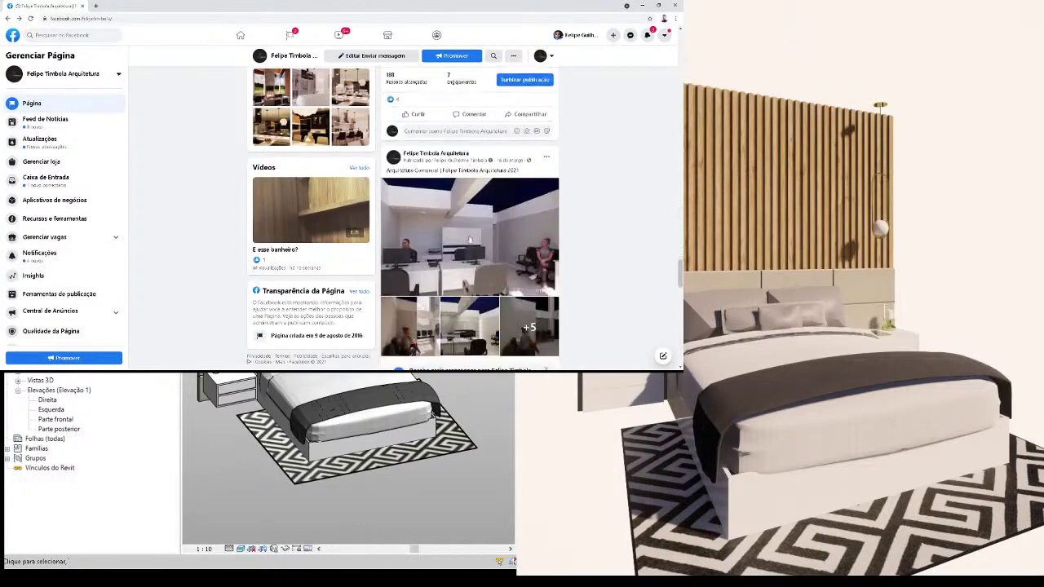
scroll(455, 204, down, 2)
scroll(456, 220, down, 2)
scroll(481, 245, up, 3)
scroll(506, 270, down, 1)
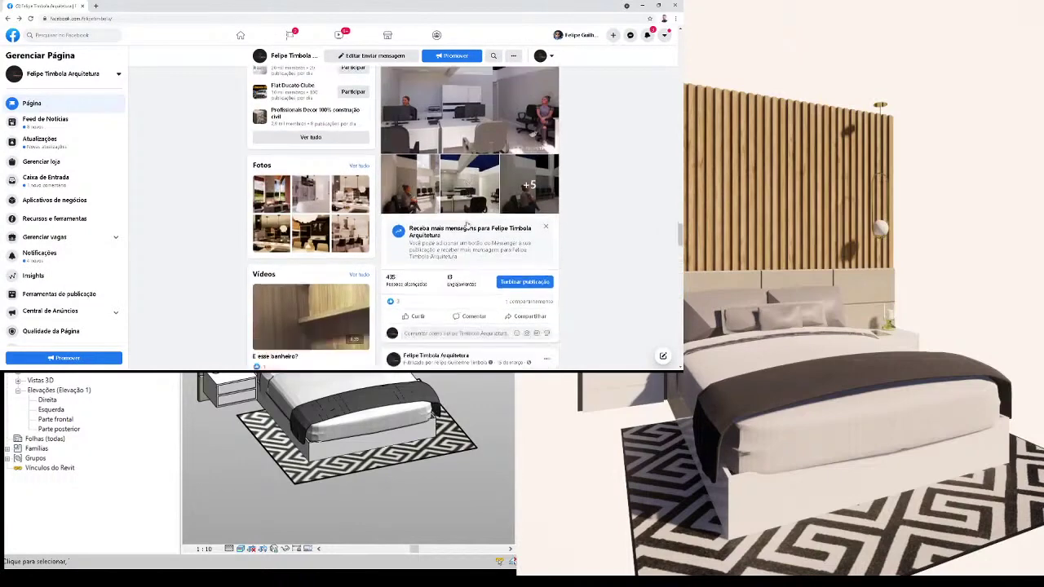
scroll(526, 290, down, 3)
click(535, 260)
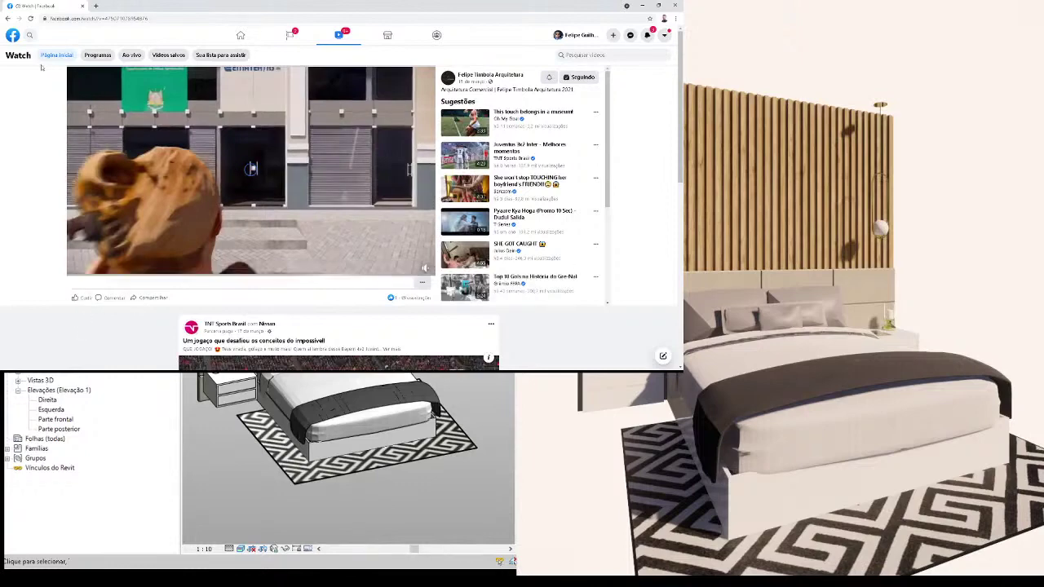
click(5, 18)
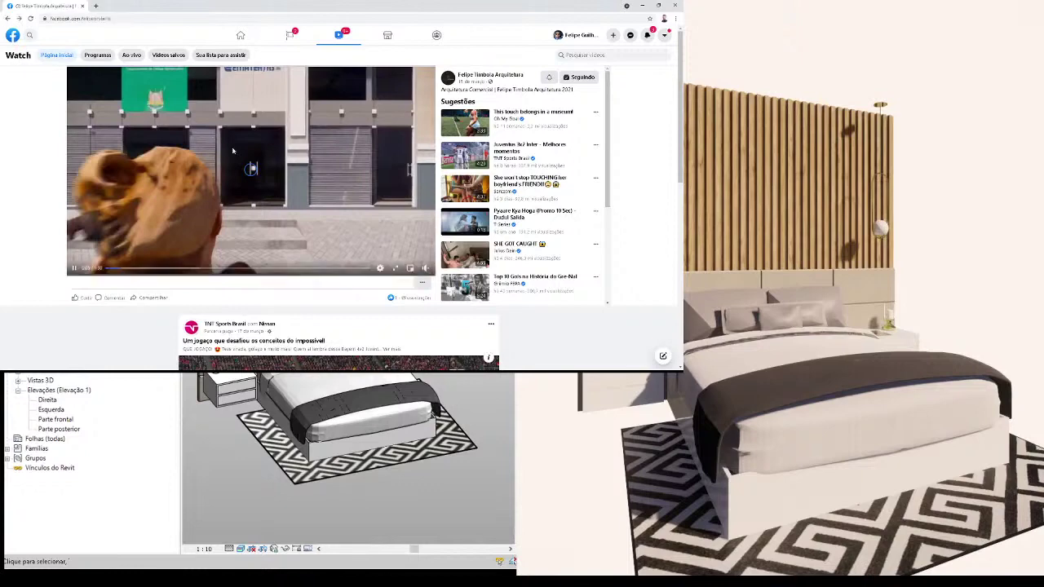
scroll(420, 242, down, 2)
click(421, 242)
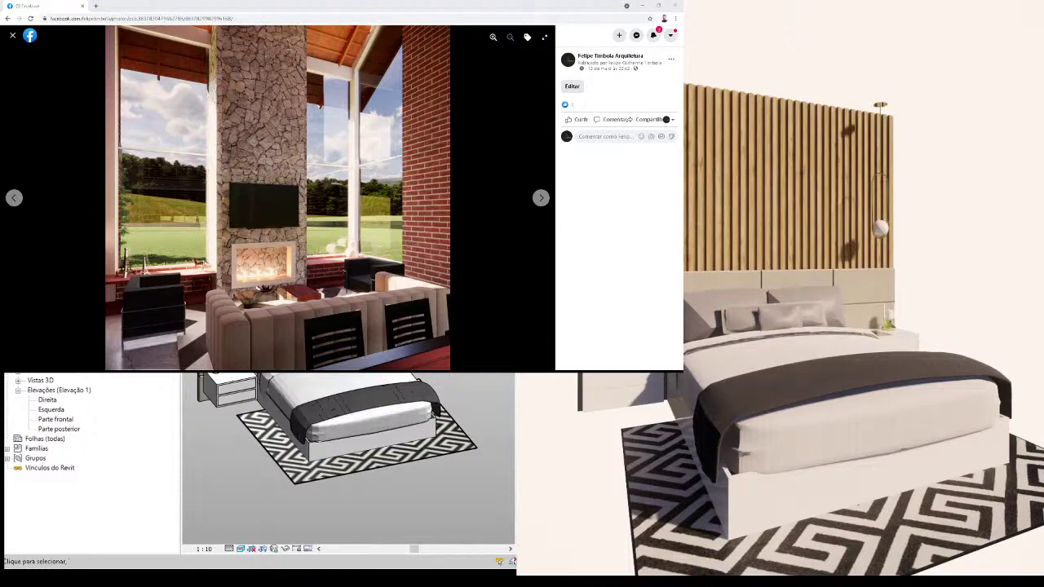
key(Escape)
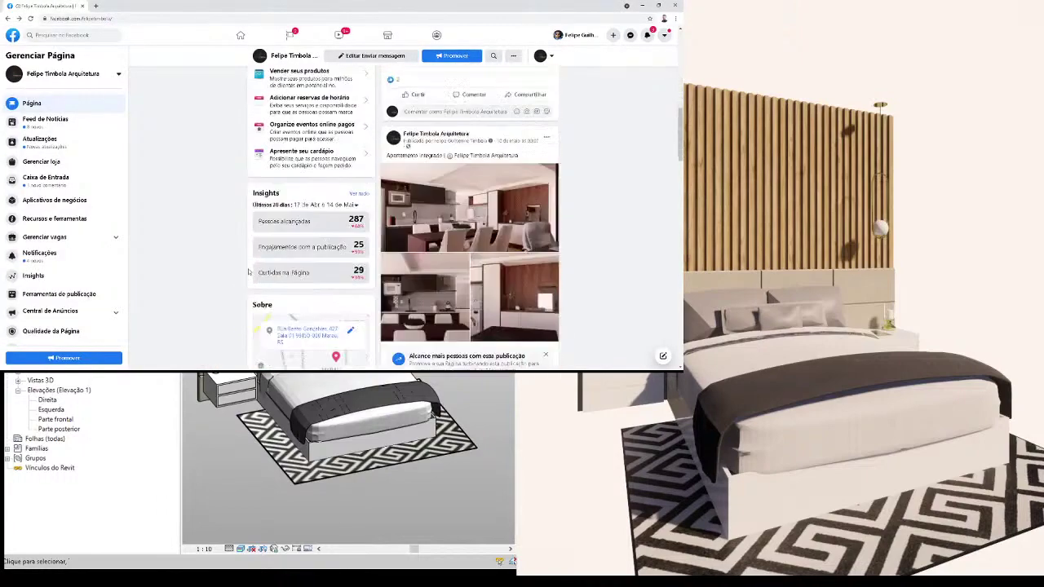
Step: Close the Messenger chat window at the top of the studio's Facebook Page
scroll(249, 273, up, 2)
scroll(250, 270, up, 3)
scroll(253, 267, up, 4)
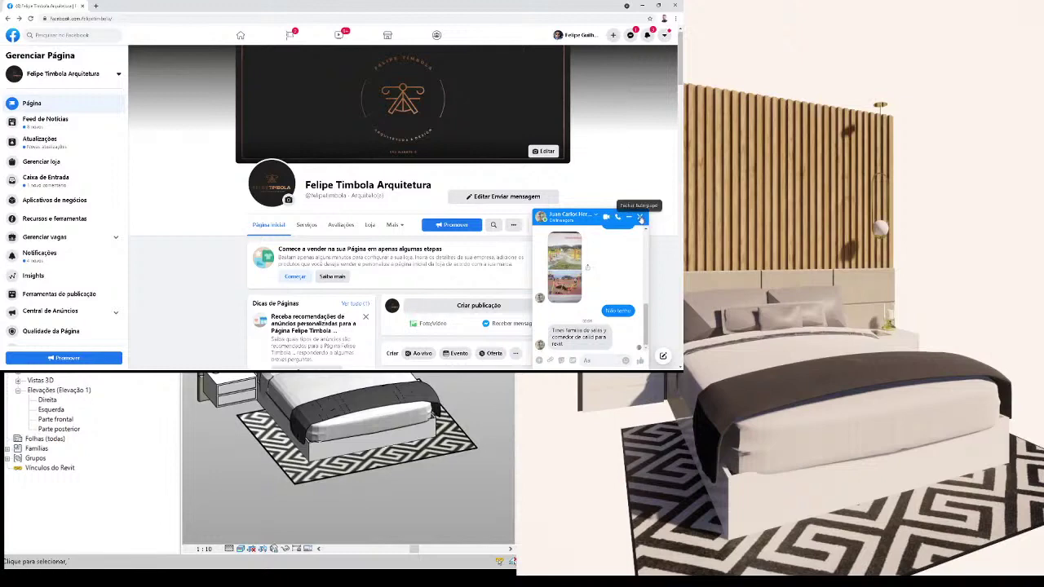
click(641, 218)
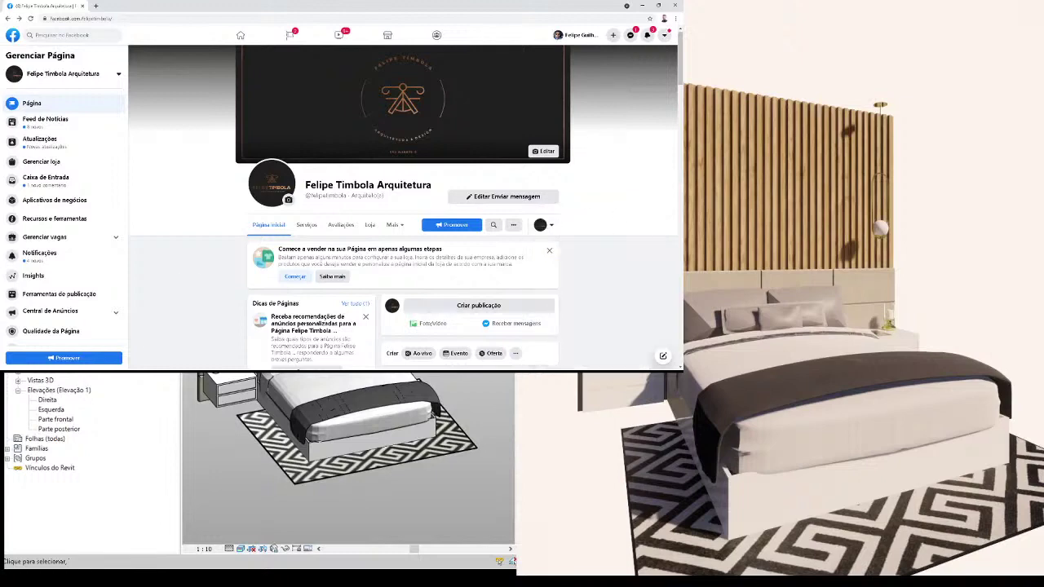
scroll(187, 242, down, 2)
scroll(183, 239, up, 2)
click(123, 20)
text(r)
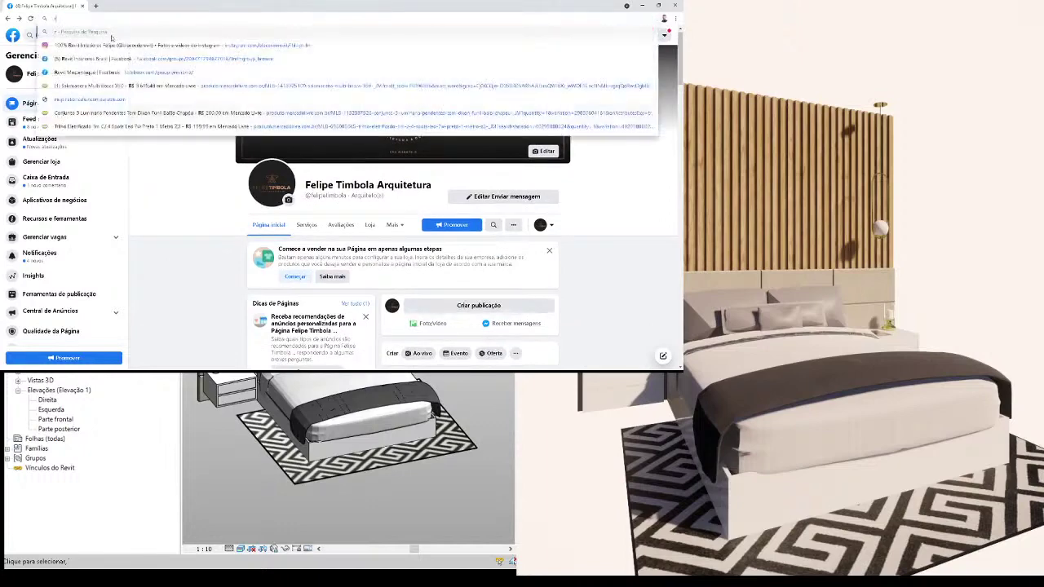
Step: Open the Revit Interiores Brasil group page and scroll through it
click(105, 66)
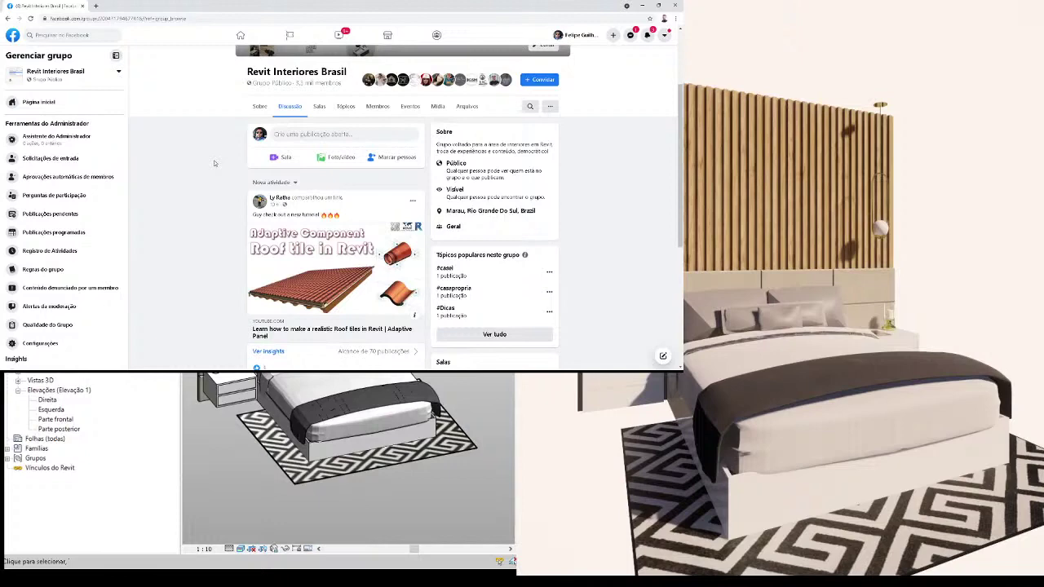
scroll(215, 161, down, 1)
scroll(217, 175, up, 2)
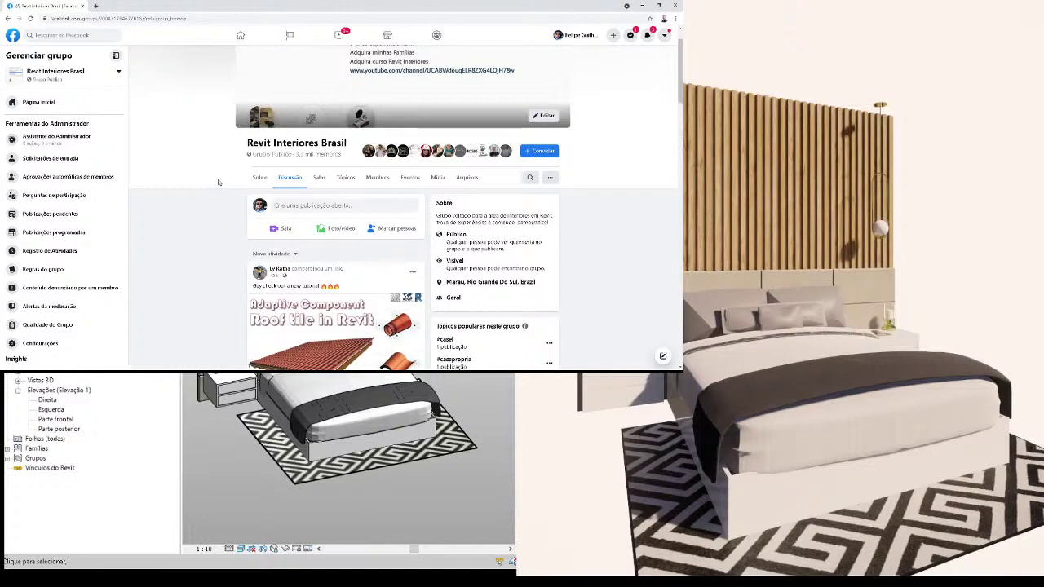
scroll(219, 182, down, 1)
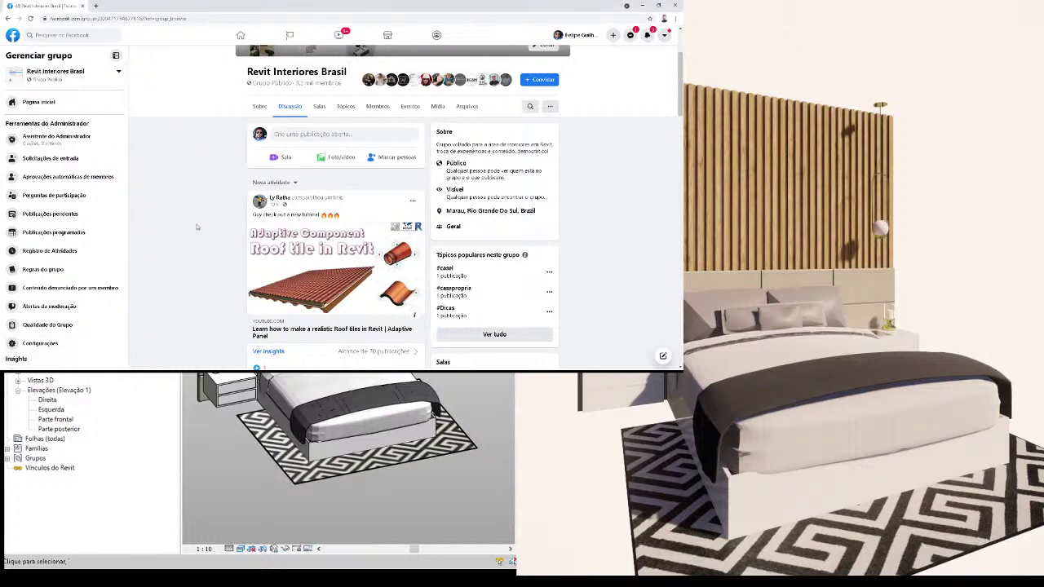
scroll(204, 228, up, 2)
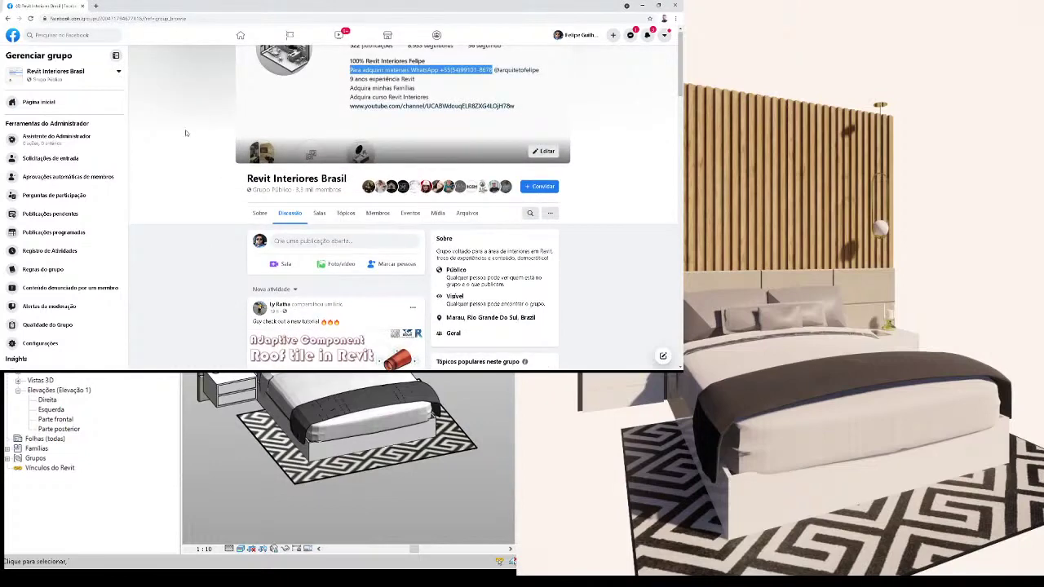
Step: Enter the owner's YouTube channel address in the address bar
click(157, 19)
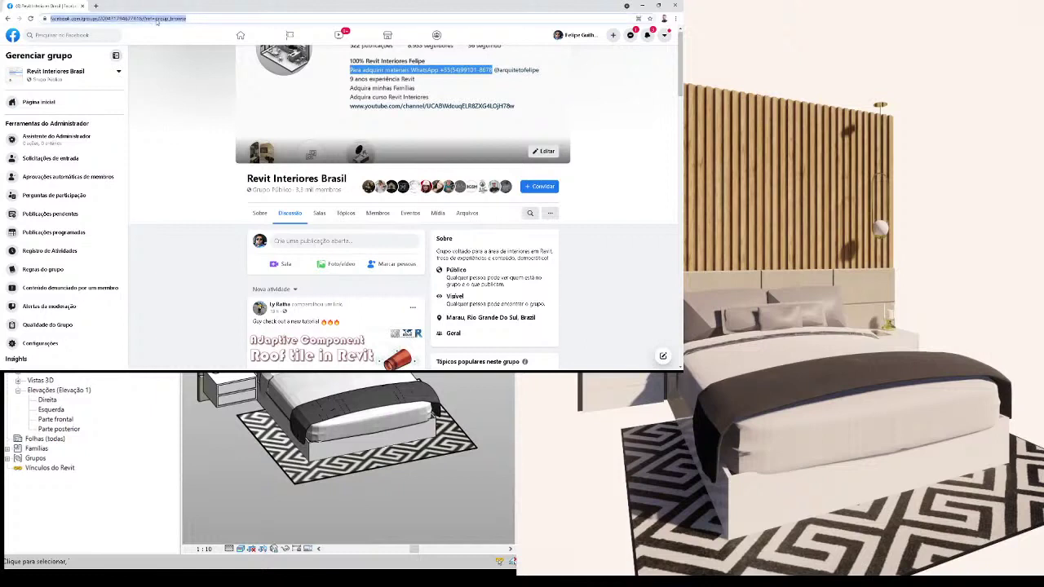
text(facebook.com)
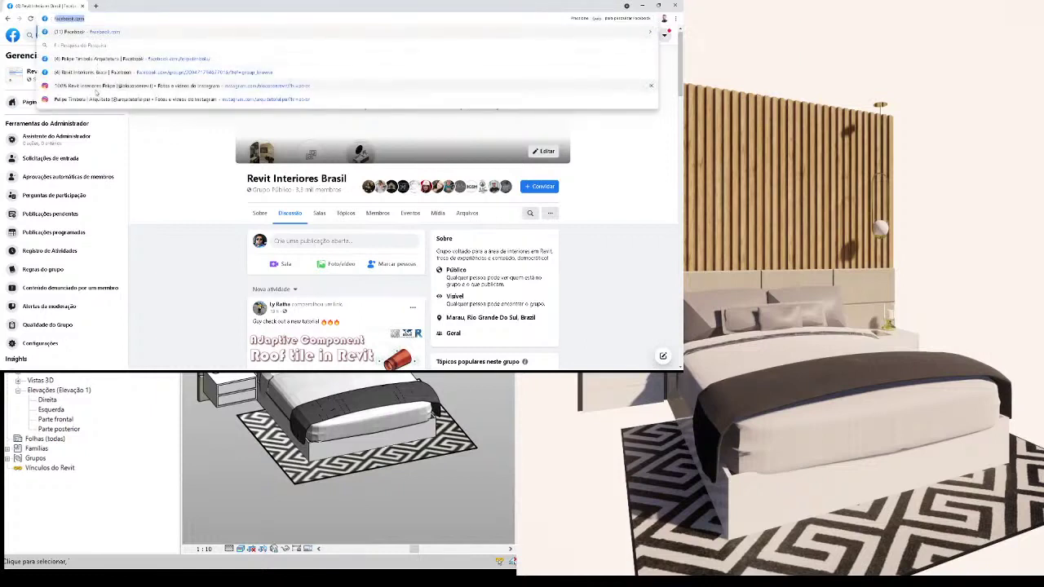
key(ctrl+v)
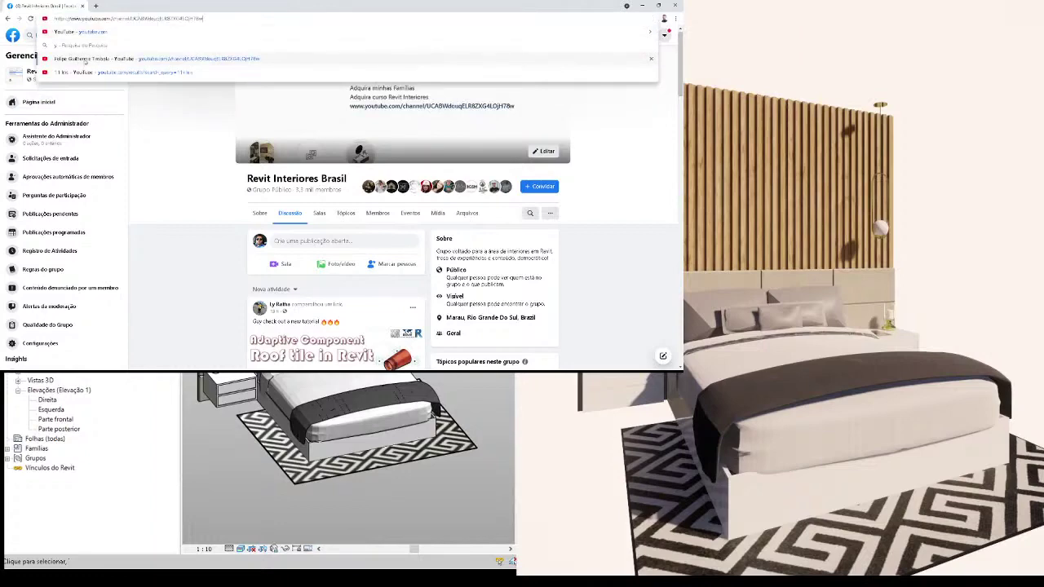
Step: Load the YouTube channel and search for 'curso rev' Revit interiors course videos
key(Return)
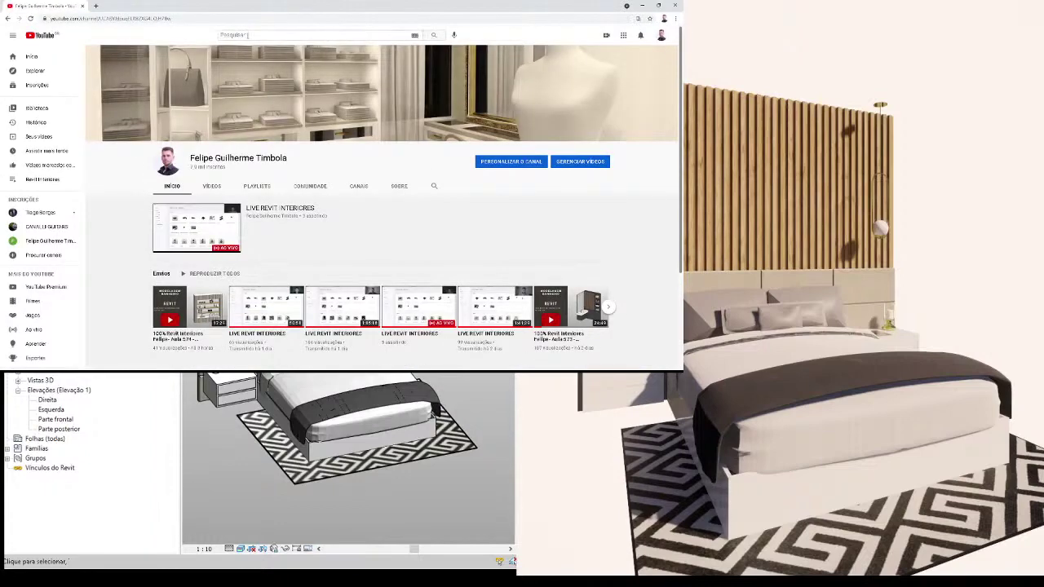
click(248, 35)
text(cur)
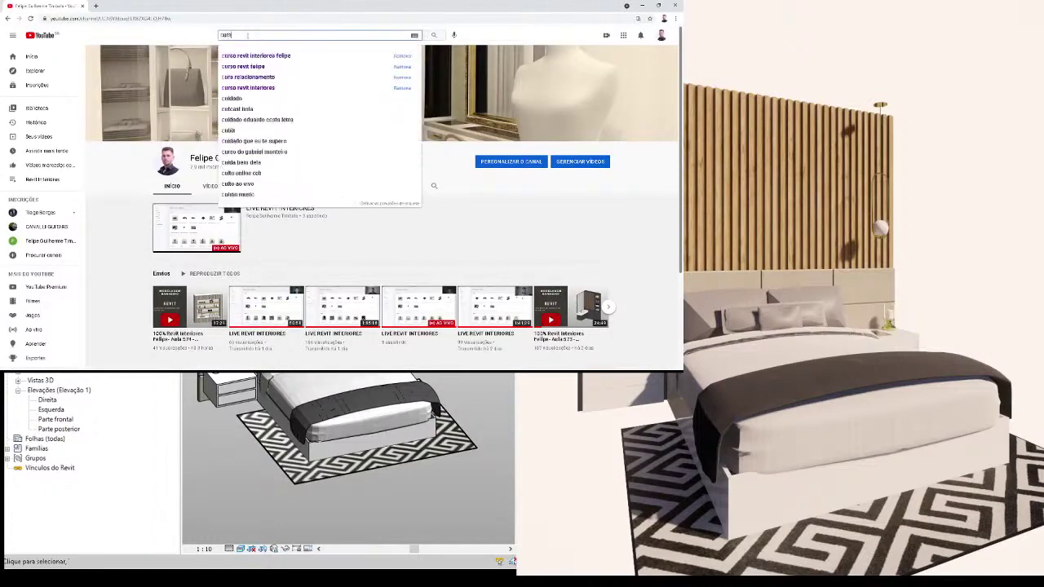
text(so rev)
click(255, 56)
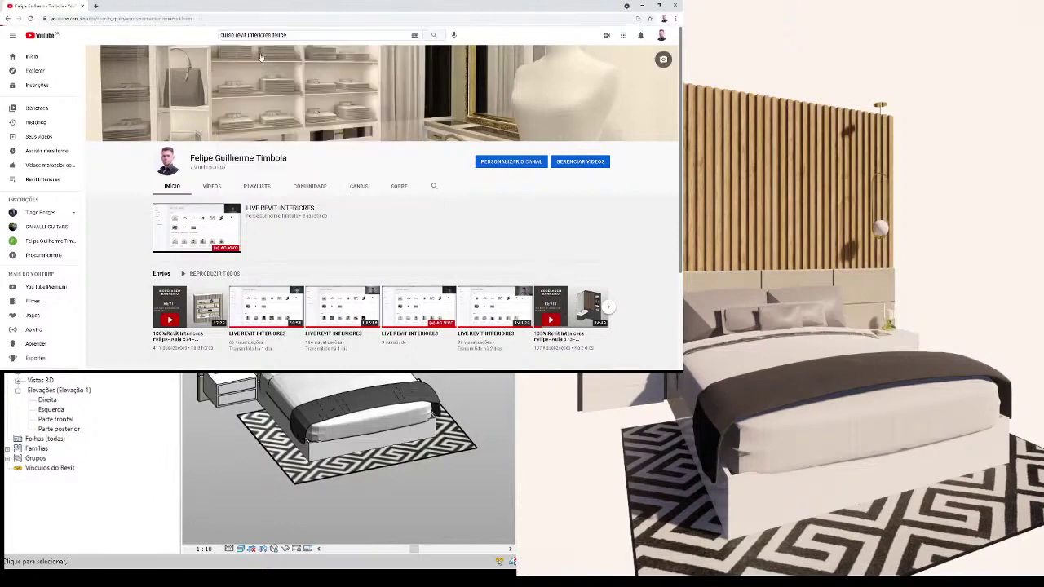
Step: Open the first Revit interiors course video, then close the browser to return to Revit
scroll(270, 216, down, 1)
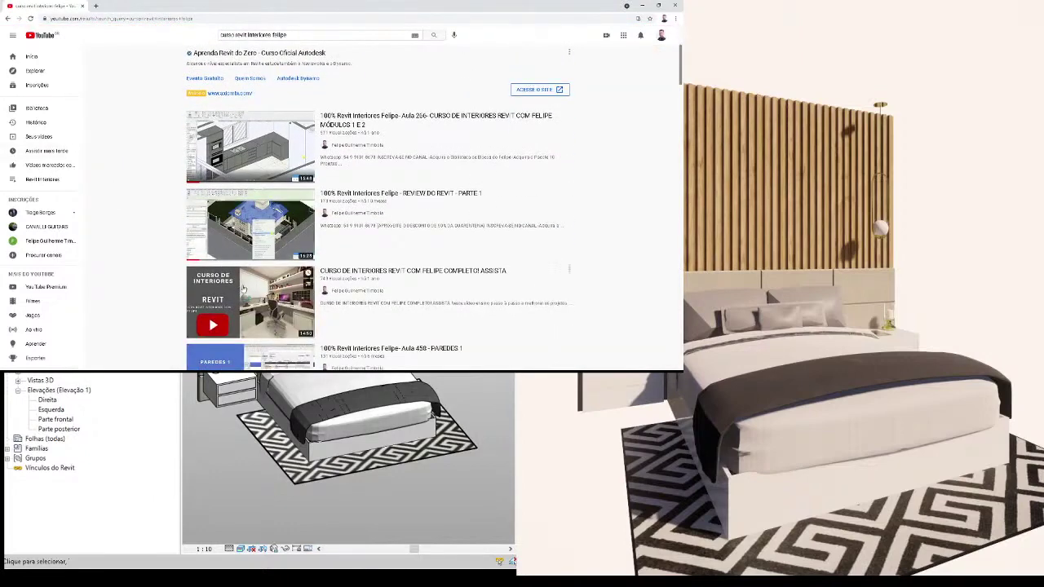
click(250, 247)
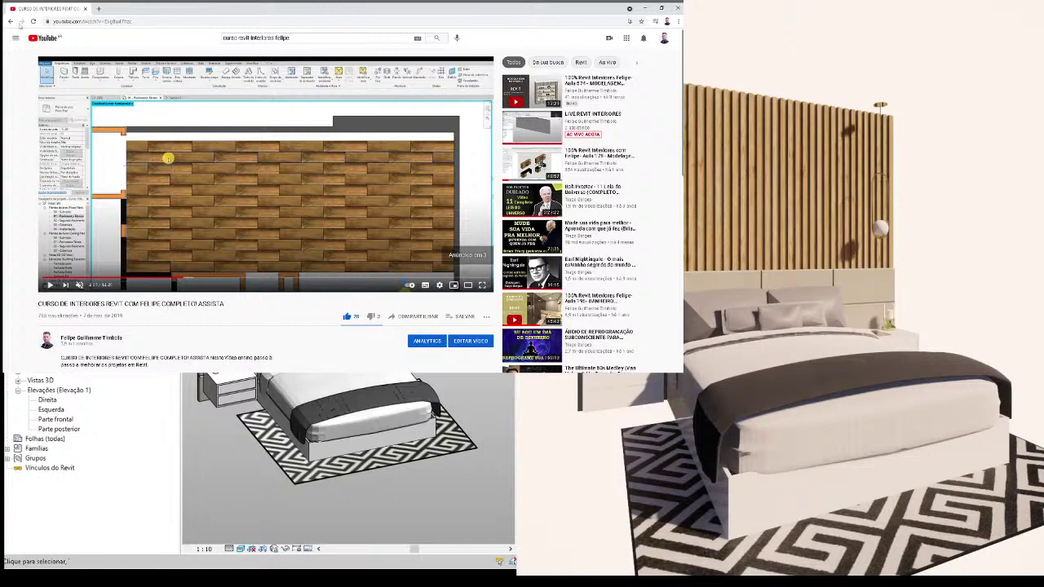
click(11, 23)
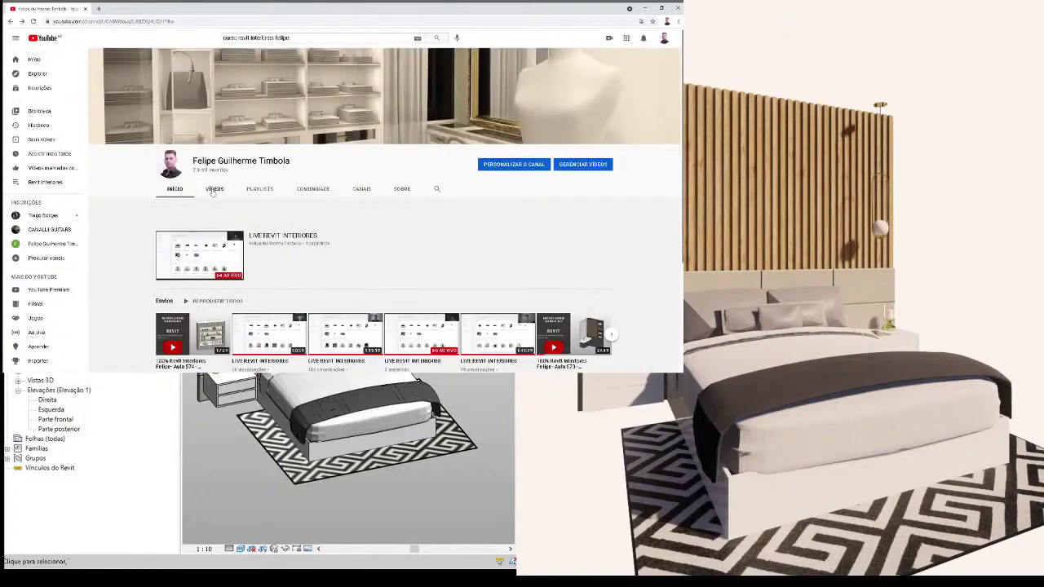
click(678, 8)
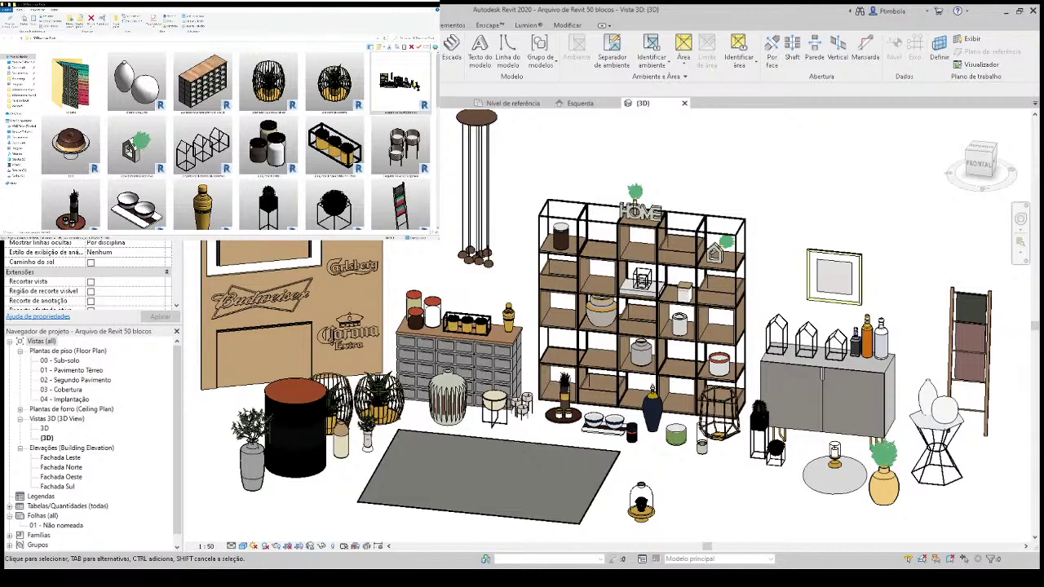
Step: Open the Vegetação 01 palm planter and Vaso Vela candle .rfa families from File Explorer
scroll(237, 139, down, 5)
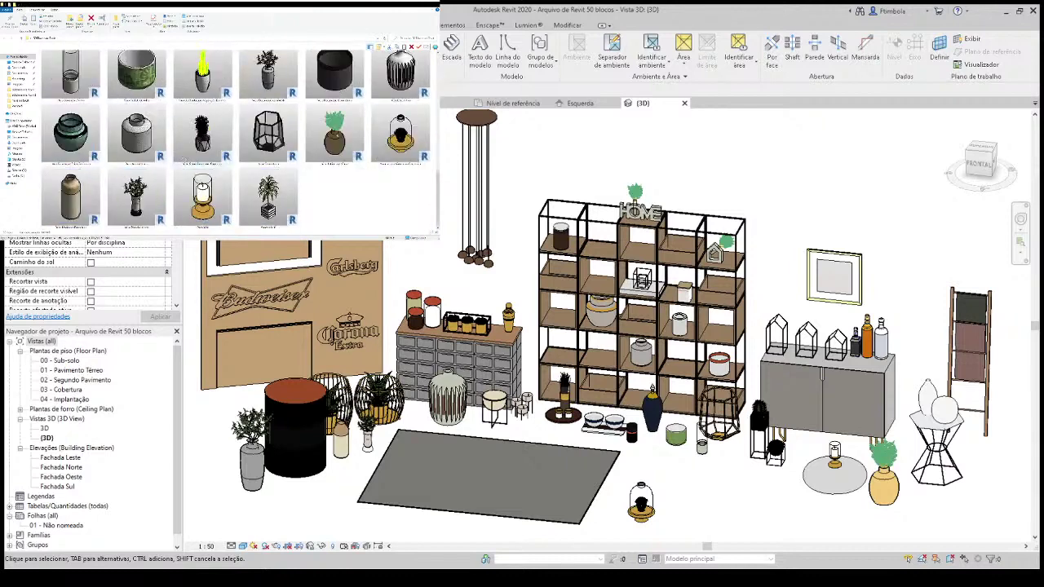
double_click(268, 196)
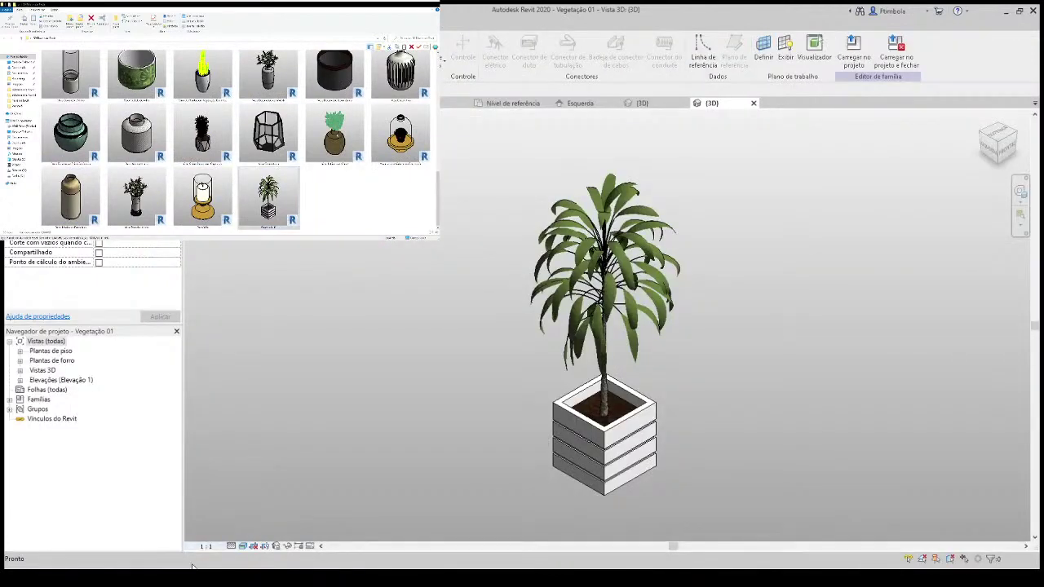
double_click(203, 198)
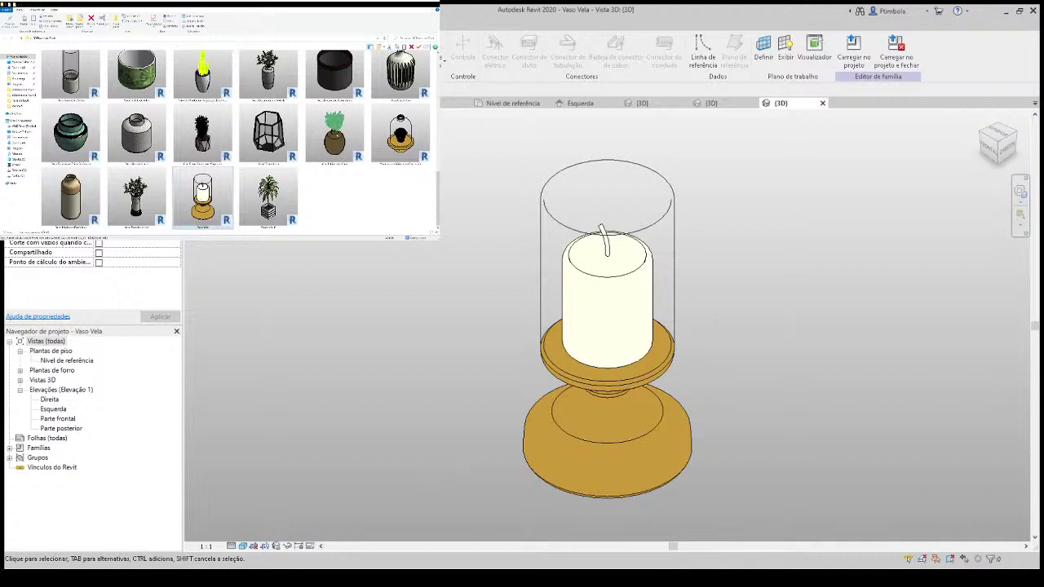
Step: Open the four vase families in turn, from Vaso Porcelana Inox to the brass Vaso Latão com Verde
double_click(136, 196)
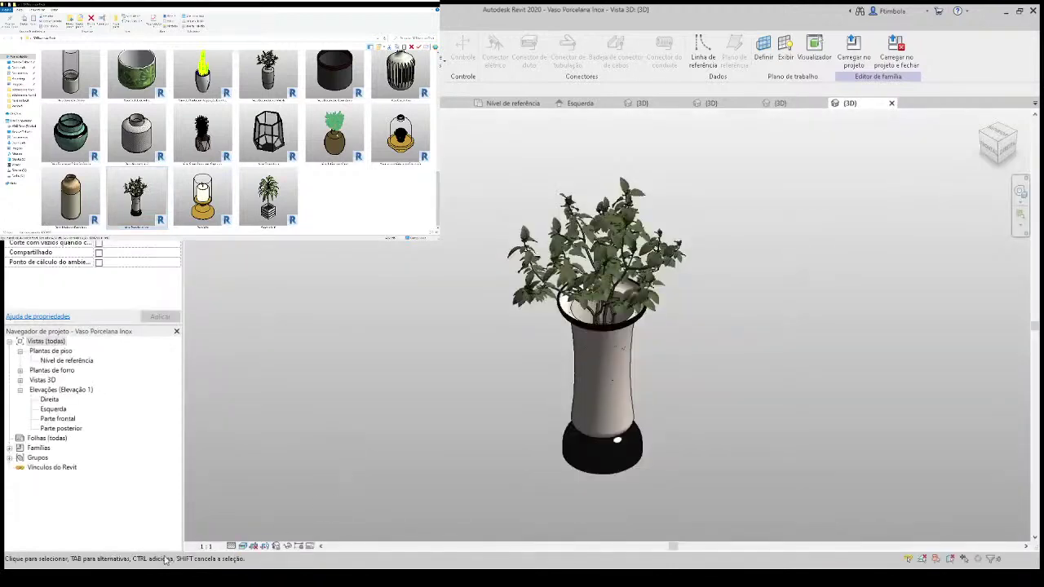
double_click(70, 196)
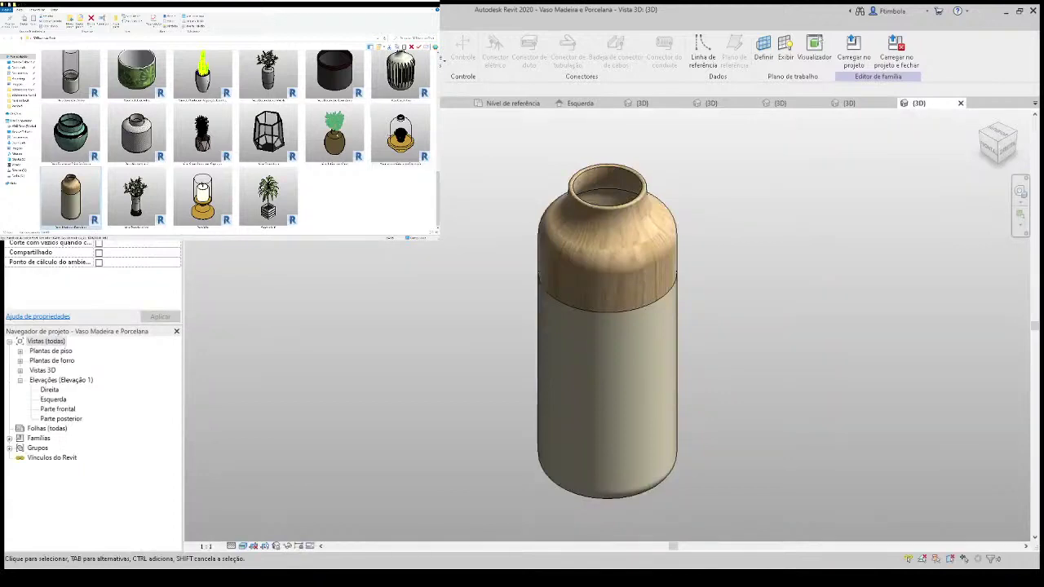
double_click(400, 135)
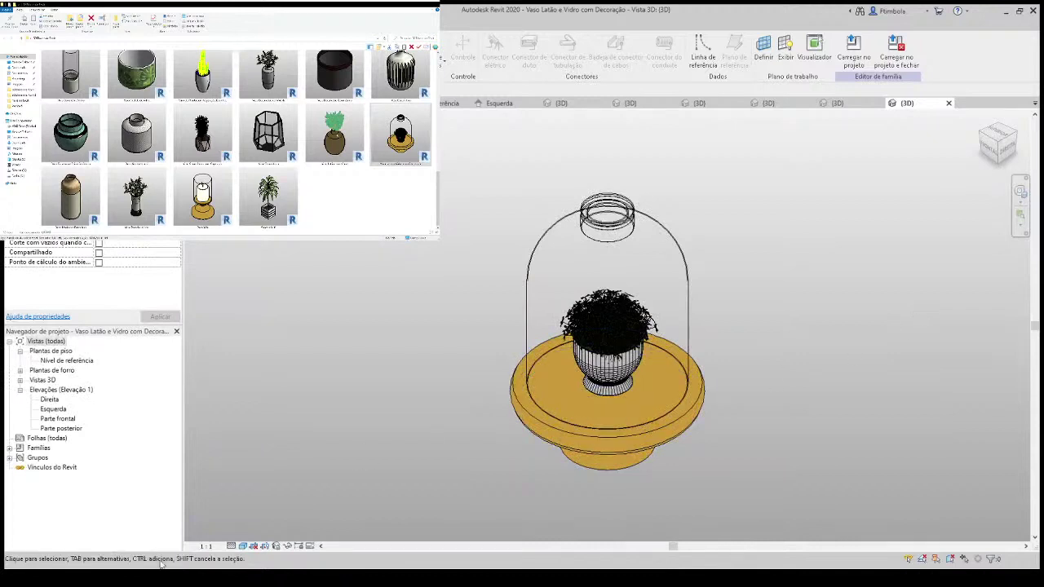
double_click(326, 135)
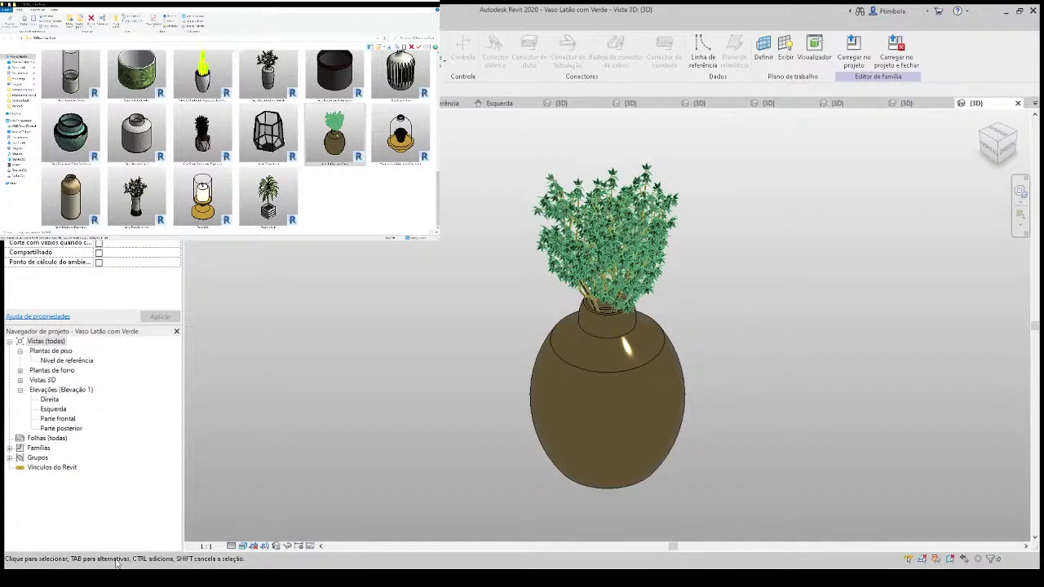
Step: Open the geometric glass vase family, then Vaso Decorativo com Verde, and zoom its 3D view
double_click(269, 130)
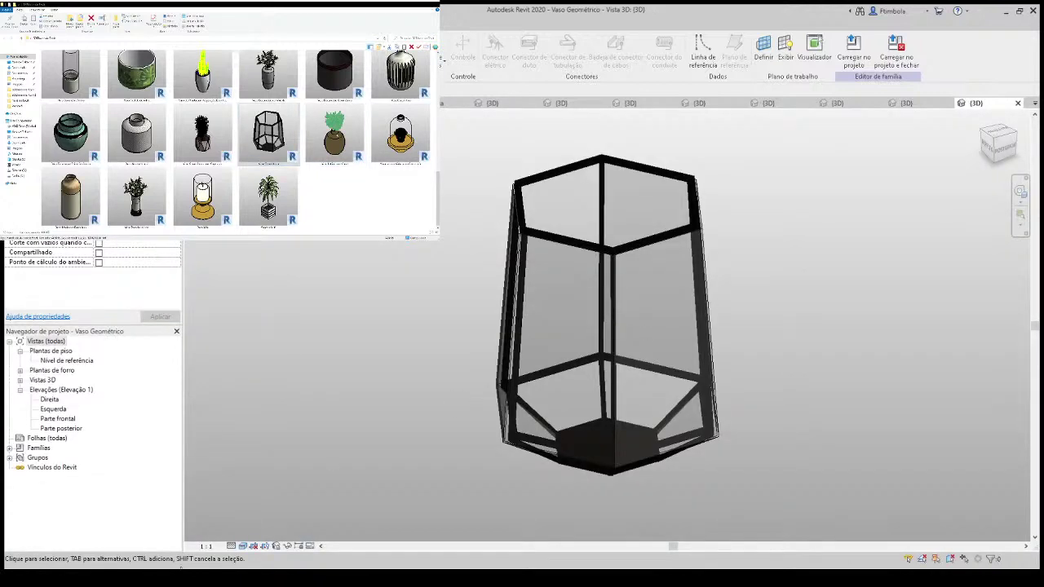
double_click(202, 132)
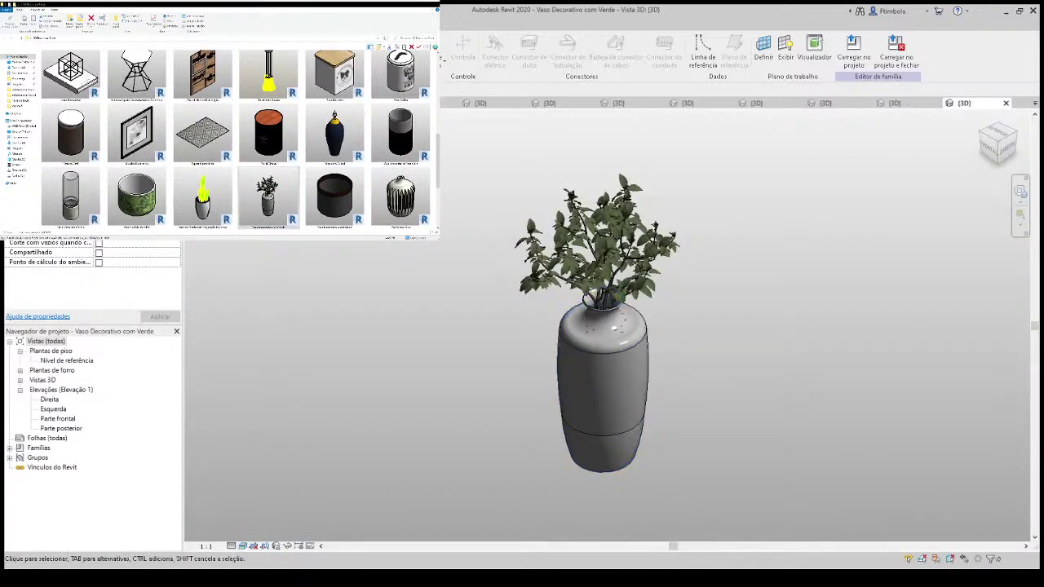
scroll(240, 140, up, 2)
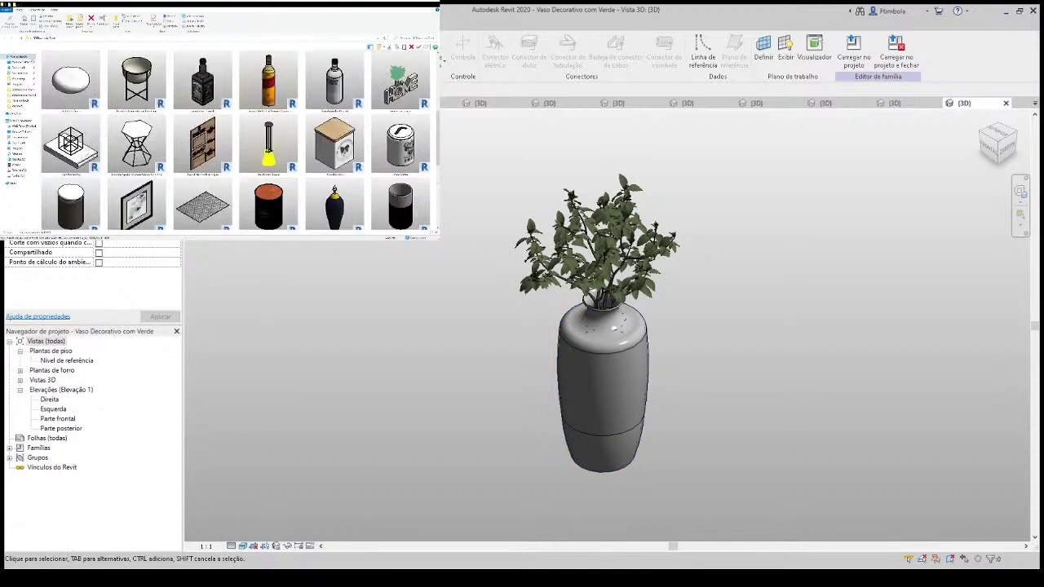
Step: Switch to the 50 Blocos de Revit 2 decor collection and zoom into its 3D view
click(21, 95)
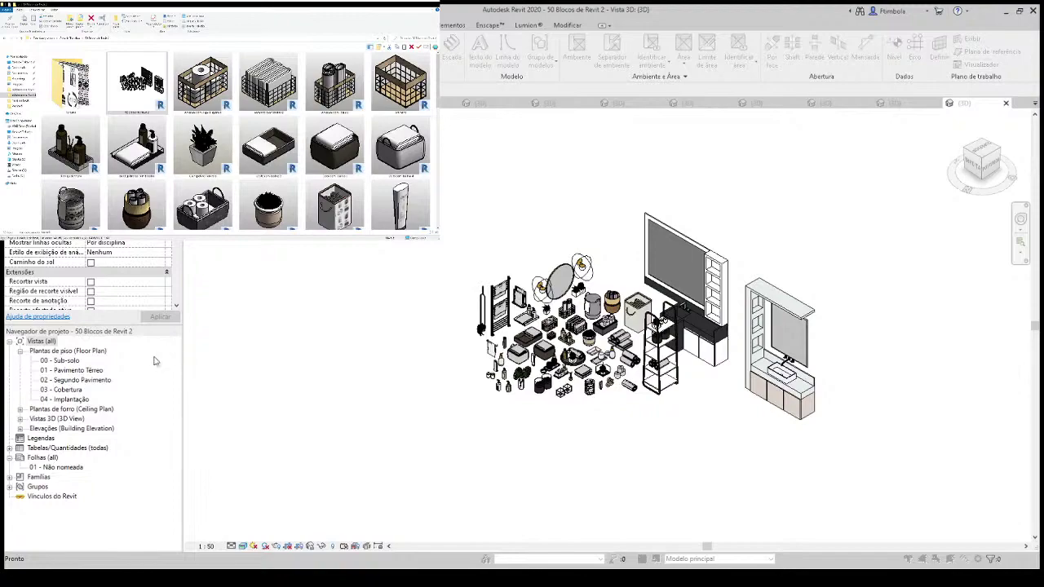
scroll(535, 316, up, 3)
scroll(541, 312, up, 3)
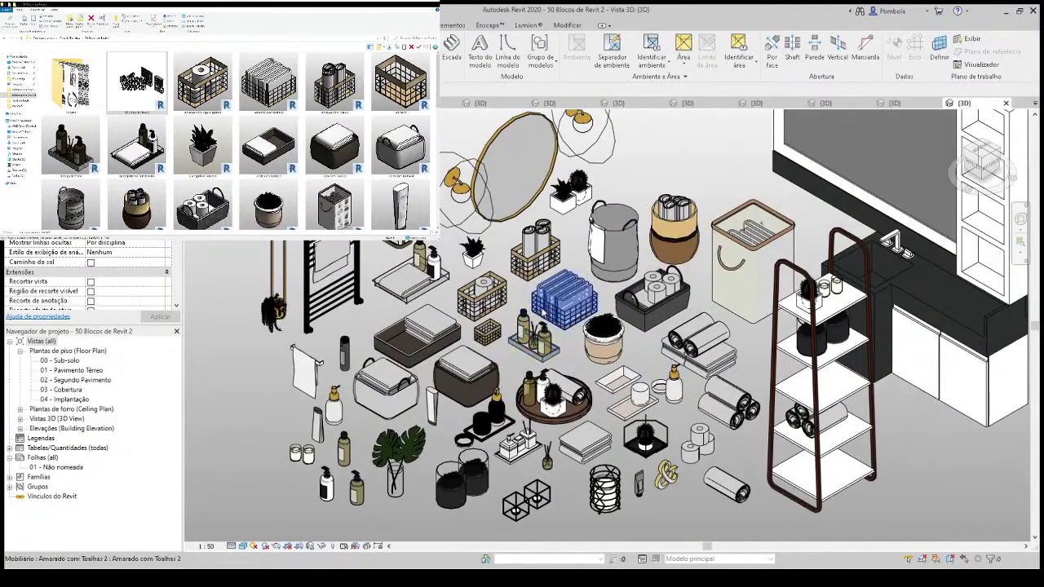
scroll(545, 309, up, 2)
scroll(563, 301, up, 2)
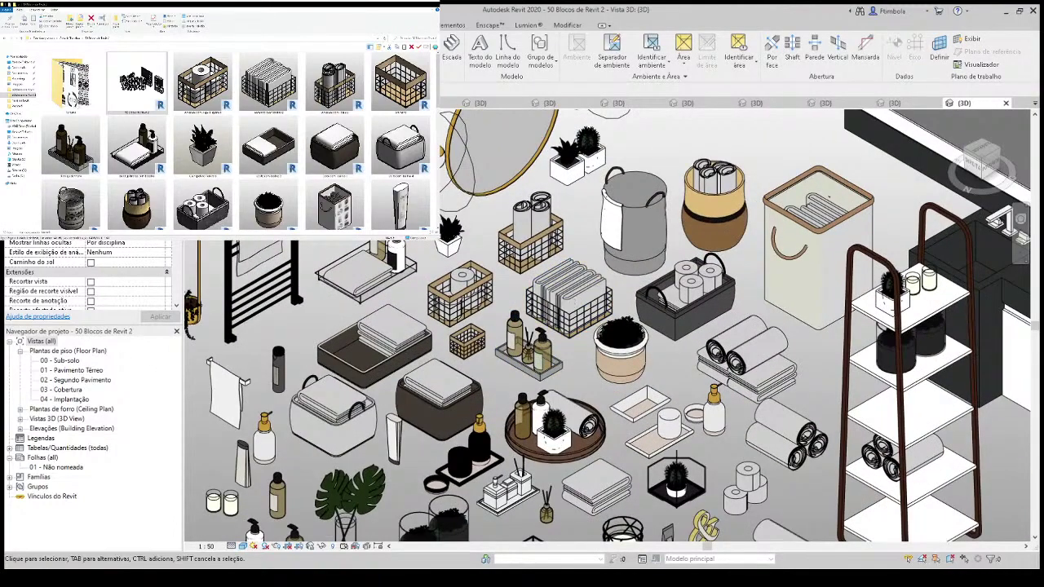
click(487, 24)
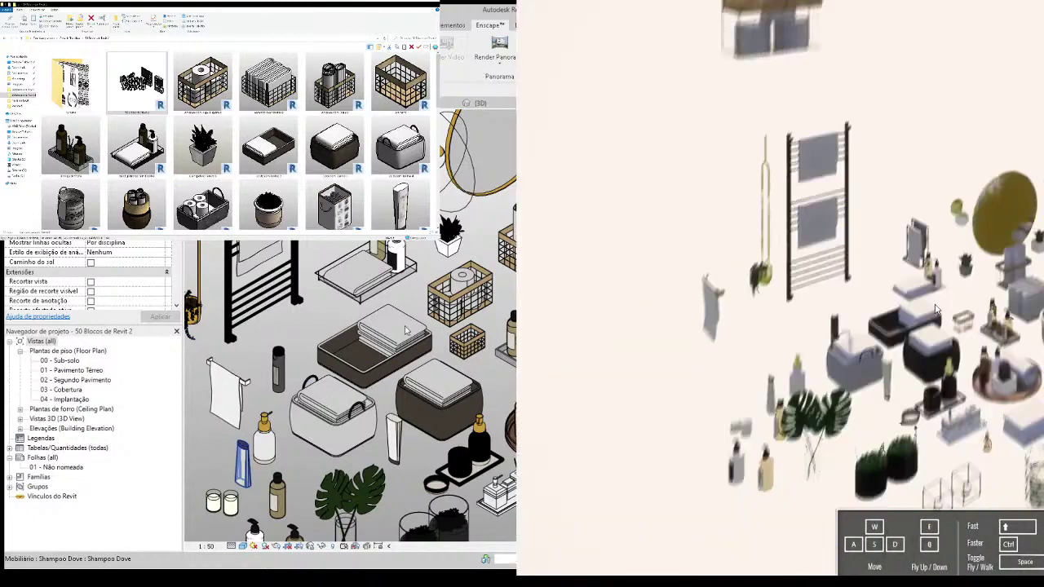
Step: Zoom into the Enscape render to see the decor pieces up close
scroll(936, 310, up, 5)
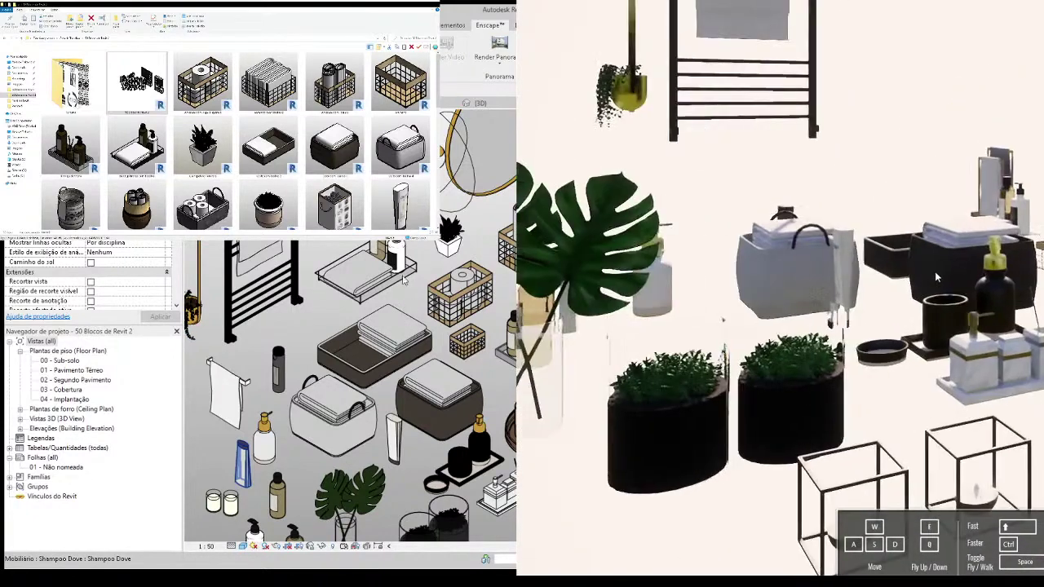
scroll(935, 270, up, 2)
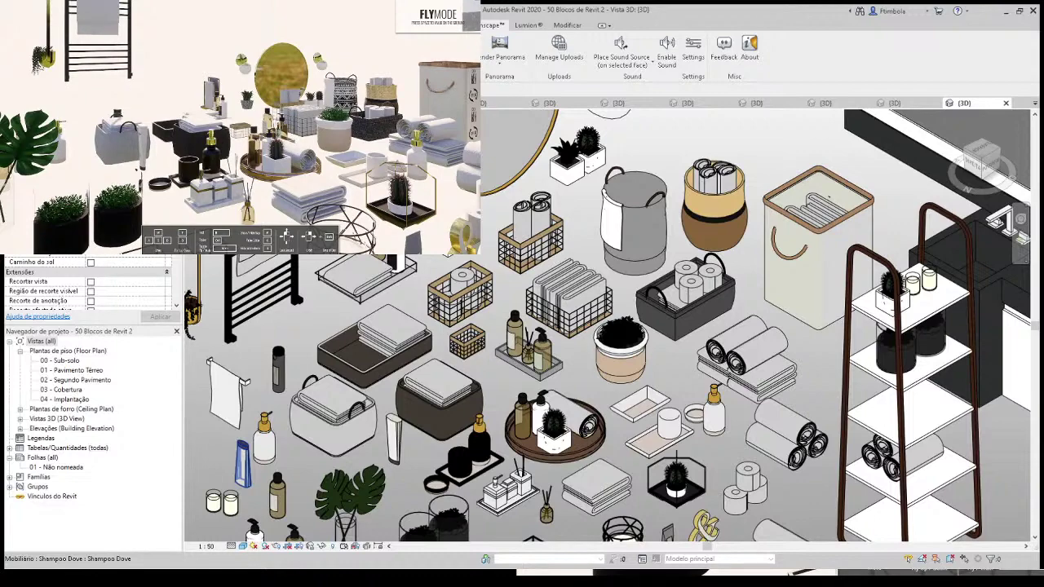
Step: Pan and zoom the 3D view across the baskets, towels, monstera vase, shelf unit and vanity
middle_drag(392, 457, 576, 342)
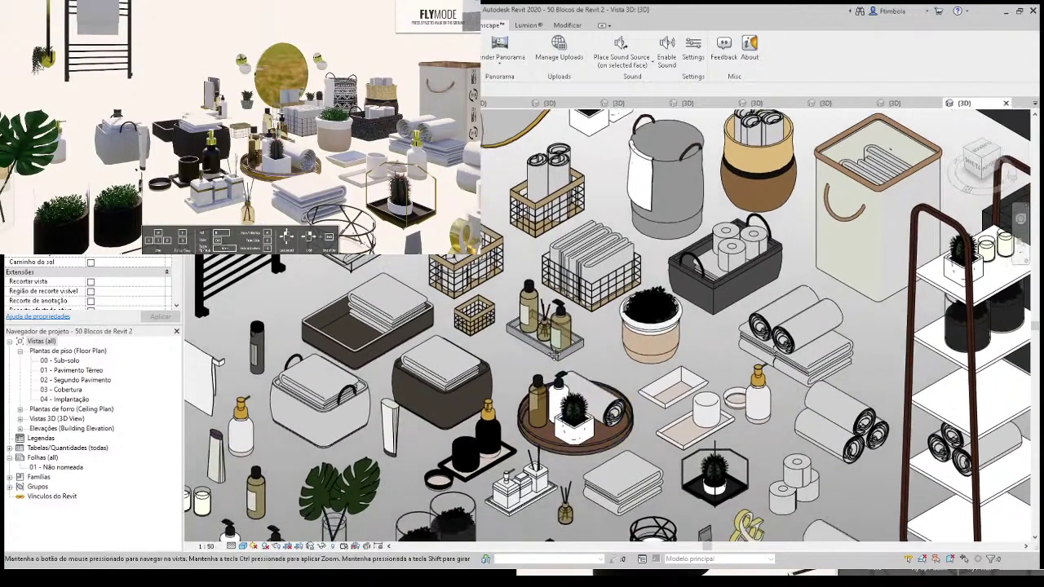
scroll(576, 343, up, 2)
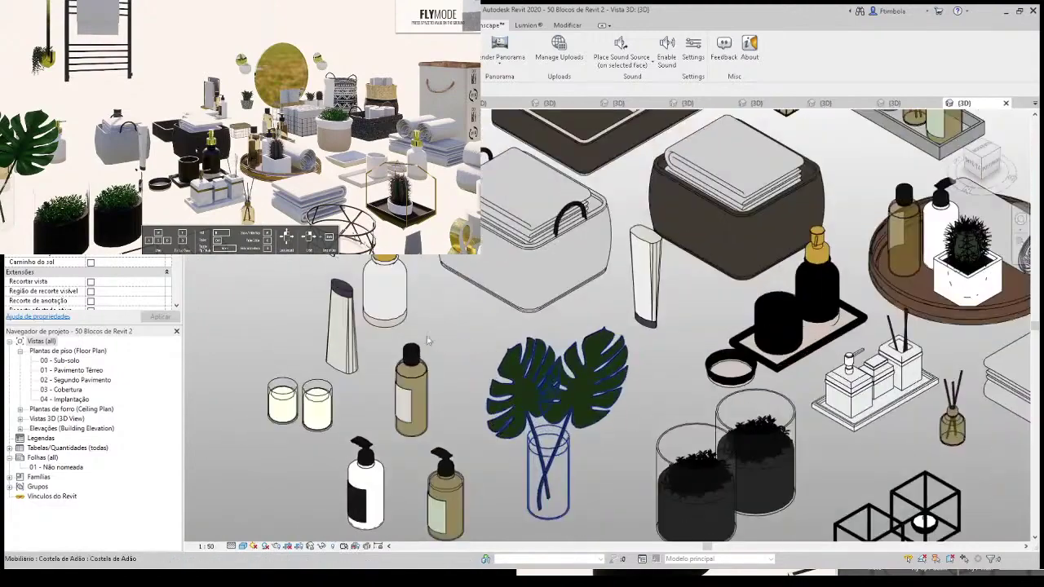
scroll(489, 359, down, 1)
middle_drag(535, 388, 342, 375)
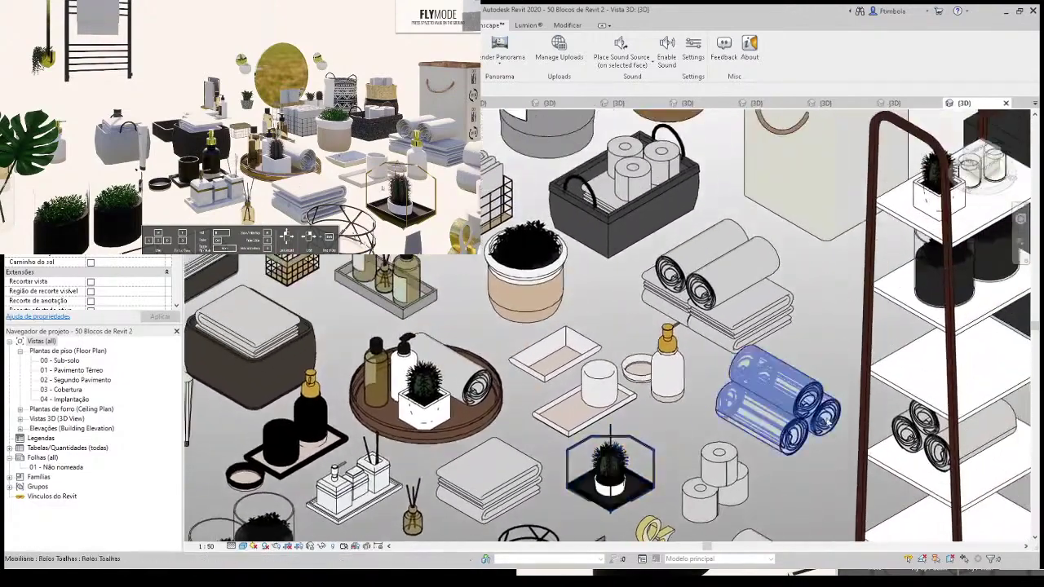
middle_drag(734, 351, 496, 461)
scroll(496, 461, down, 1)
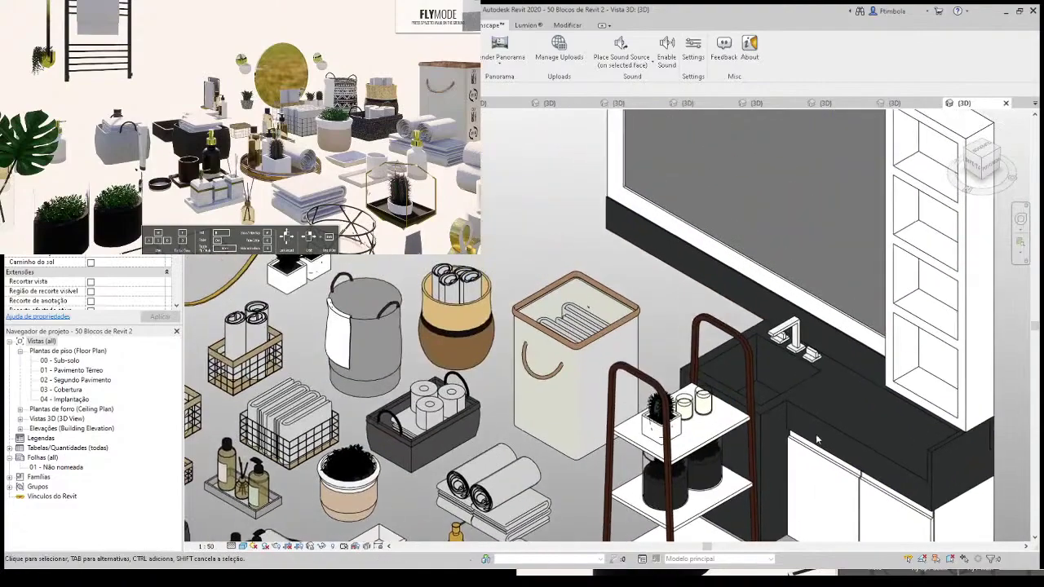
mouse_move(204, 212)
middle_down()
mouse_move(462, 359)
mouse_move(571, 309)
mouse_move(574, 328)
middle_up()
scroll(571, 309, up, 2)
scroll(571, 308, down, 1)
scroll(563, 303, down, 1)
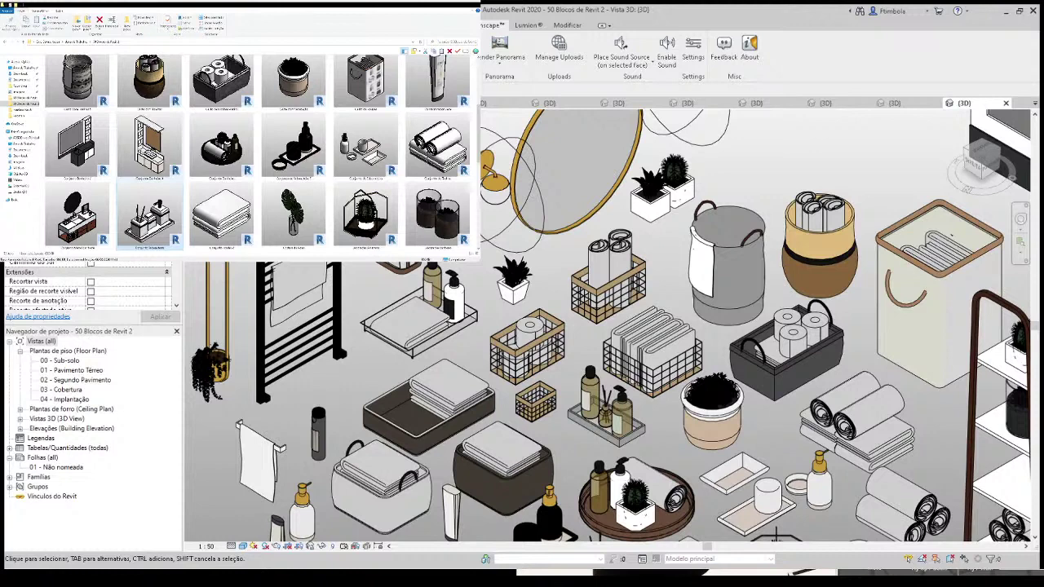
Step: Open the bathroom vanity family in hidden-line display, orbited to a frontal angle
double_click(78, 216)
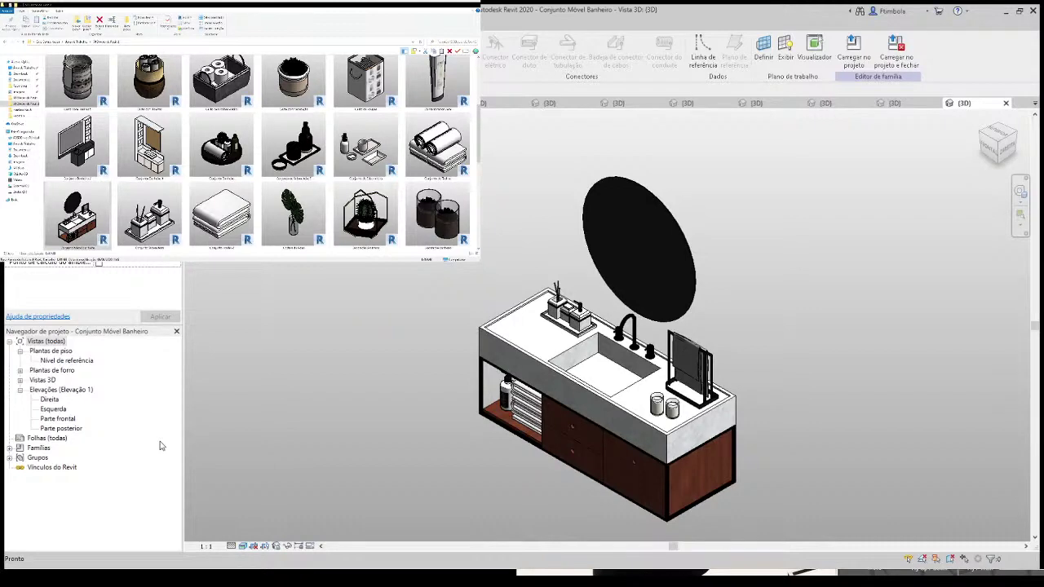
key(h)
key(l)
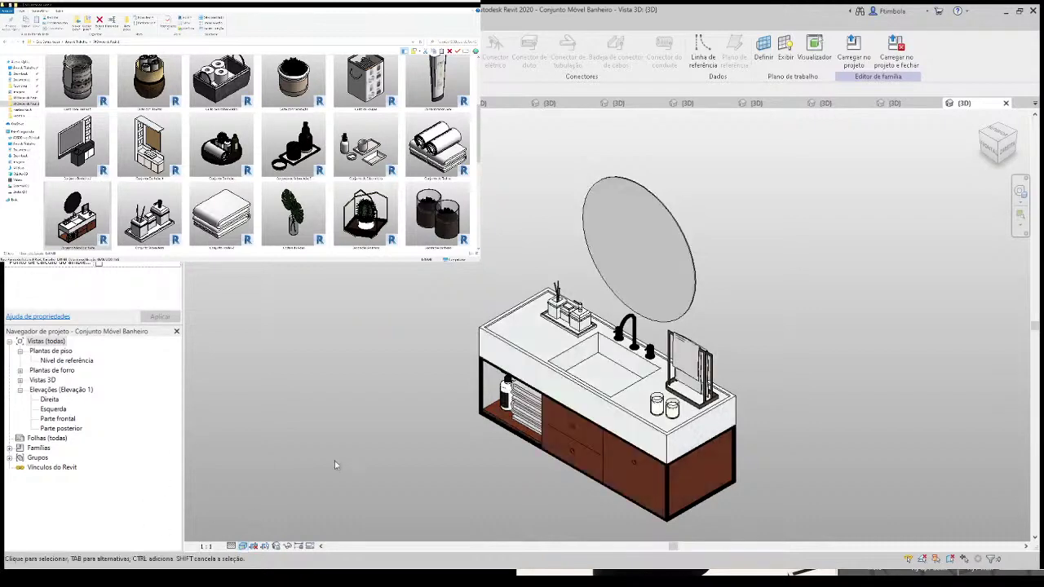
shift+middle_drag(334, 465, 716, 451)
Step: Zoom and shift the vanity view, then open the Conjunto Banheiro tray family
scroll(715, 451, up, 2)
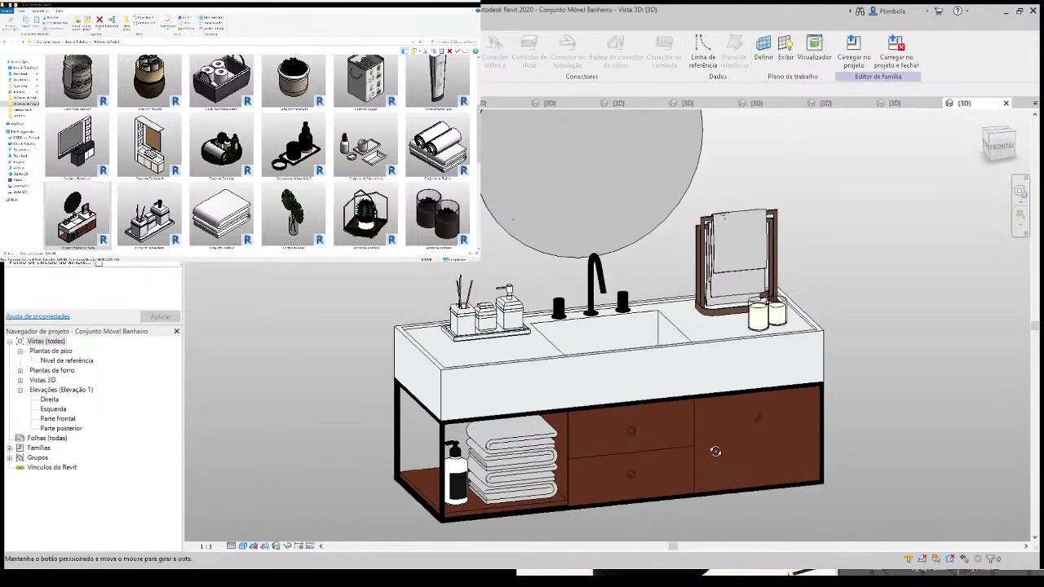
scroll(715, 451, down, 2)
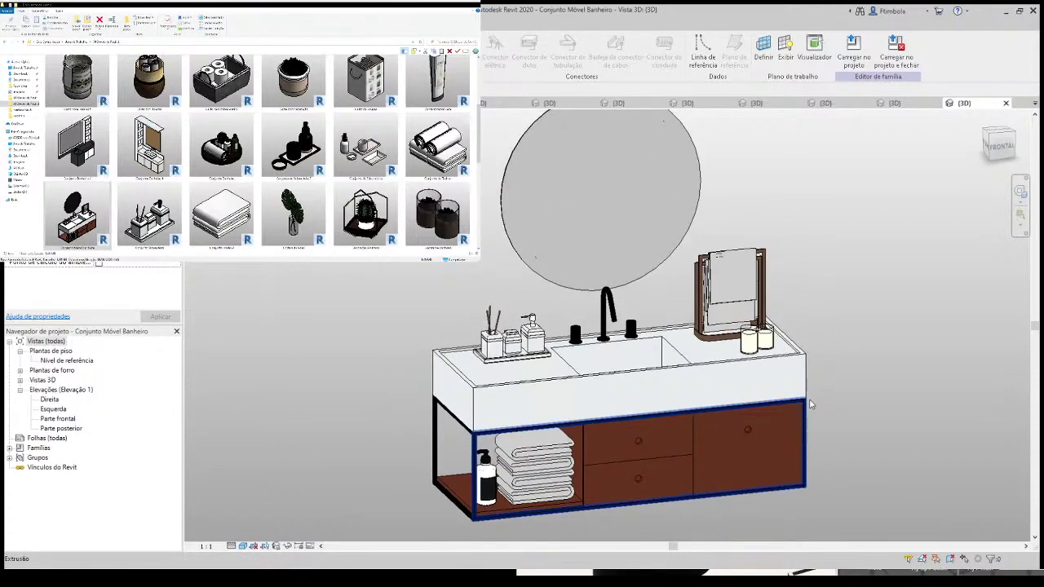
scroll(429, 425, up, 2)
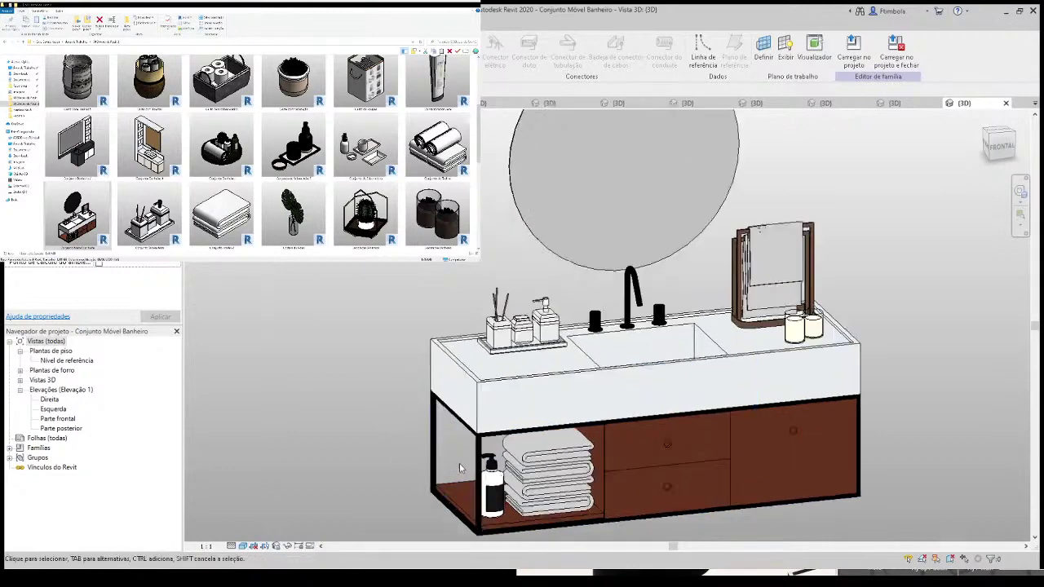
scroll(438, 461, up, 1)
middle_drag(433, 457, 407, 446)
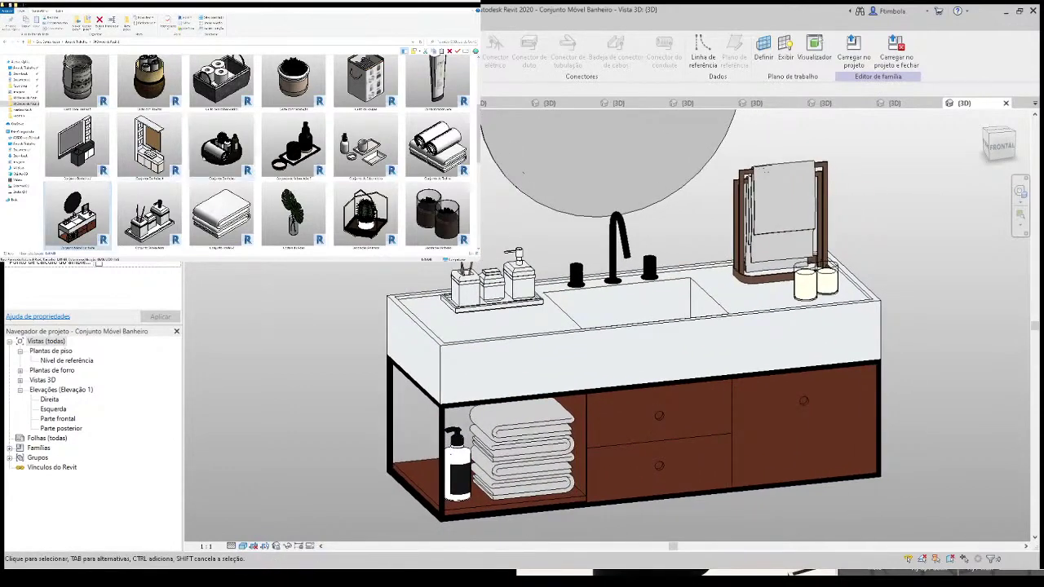
drag(221, 145, 475, 376)
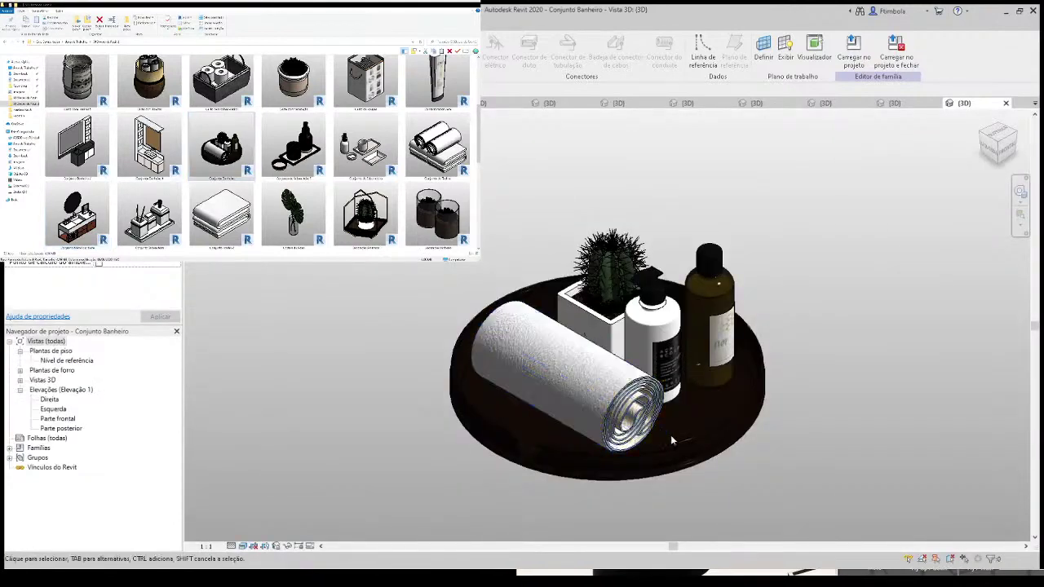
Step: Zoom in and recentre the Conjunto Banheiro tray, shown in Shaded visual style
scroll(666, 435, up, 2)
middle_drag(662, 430, 679, 426)
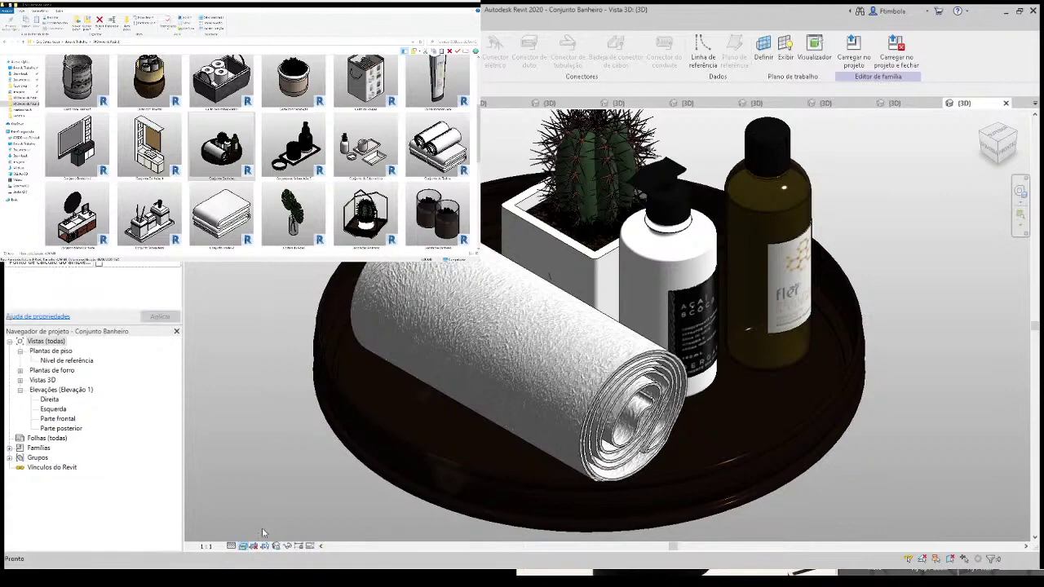
key(s)
key(d)
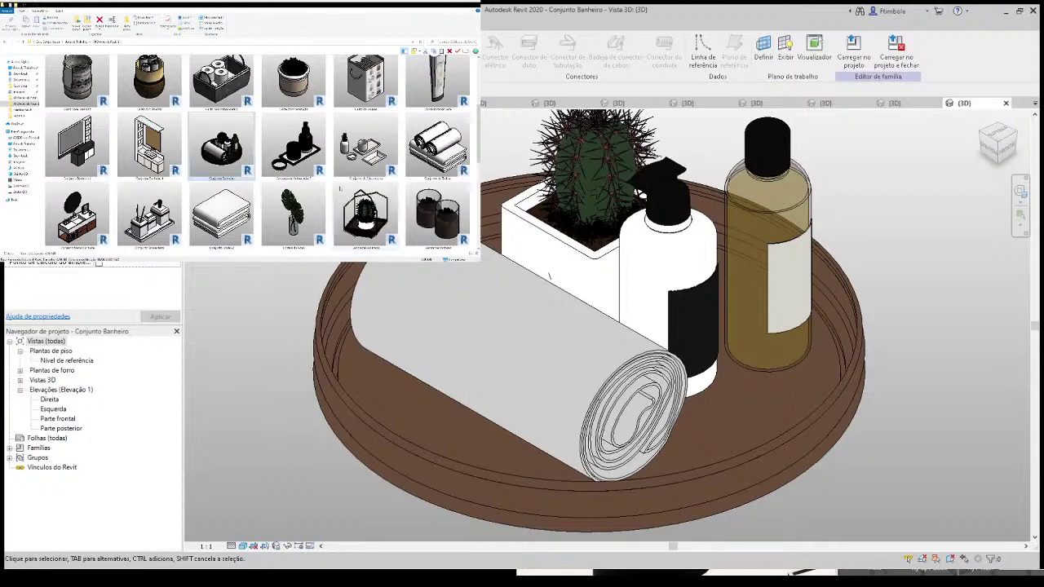
Step: Open the wire-basket families, including the folded-towel and empty baskets, and zoom to inspect them
scroll(261, 151, up, 2)
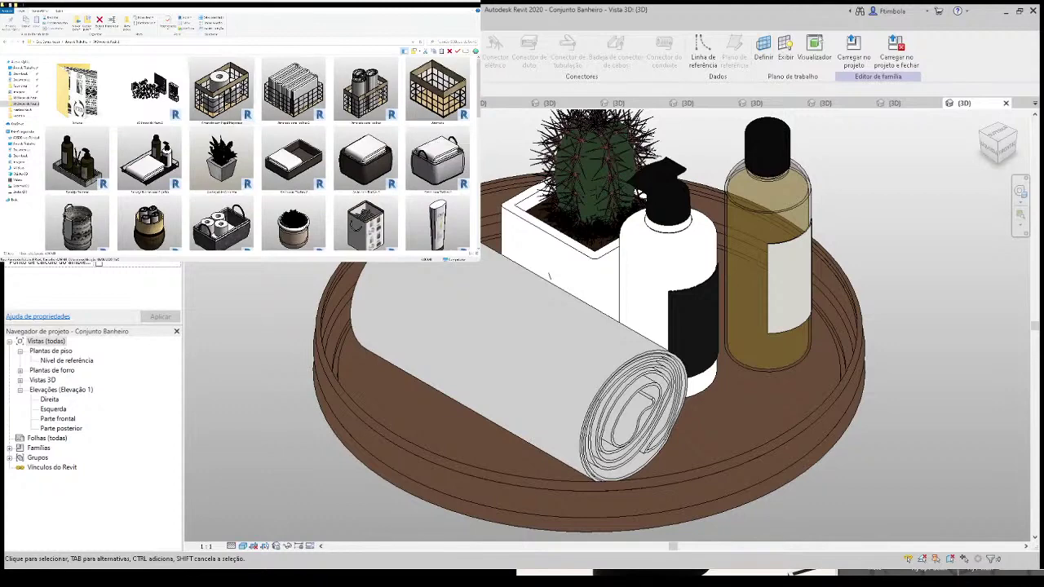
drag(221, 89, 635, 343)
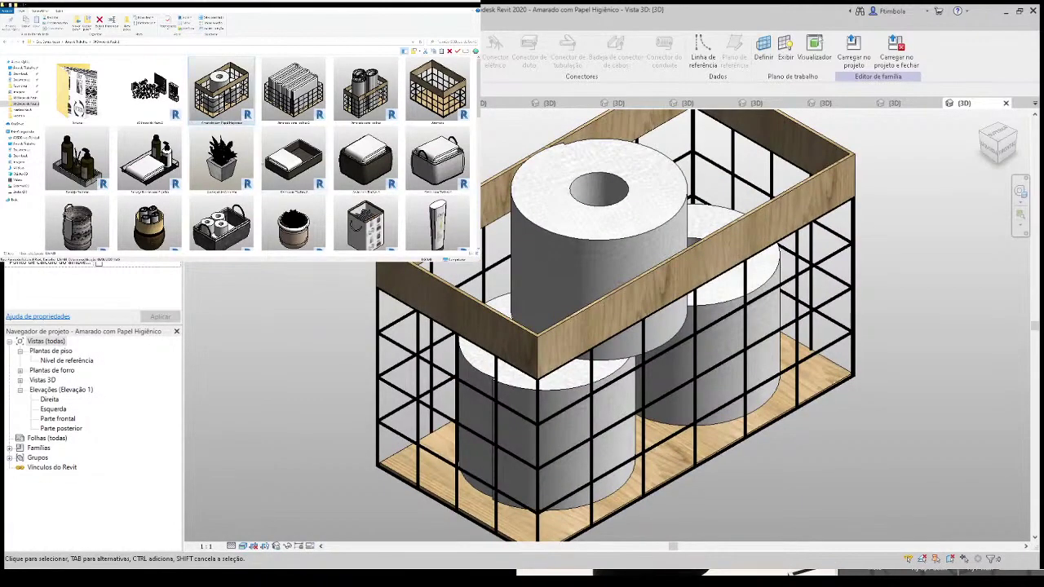
drag(293, 89, 646, 209)
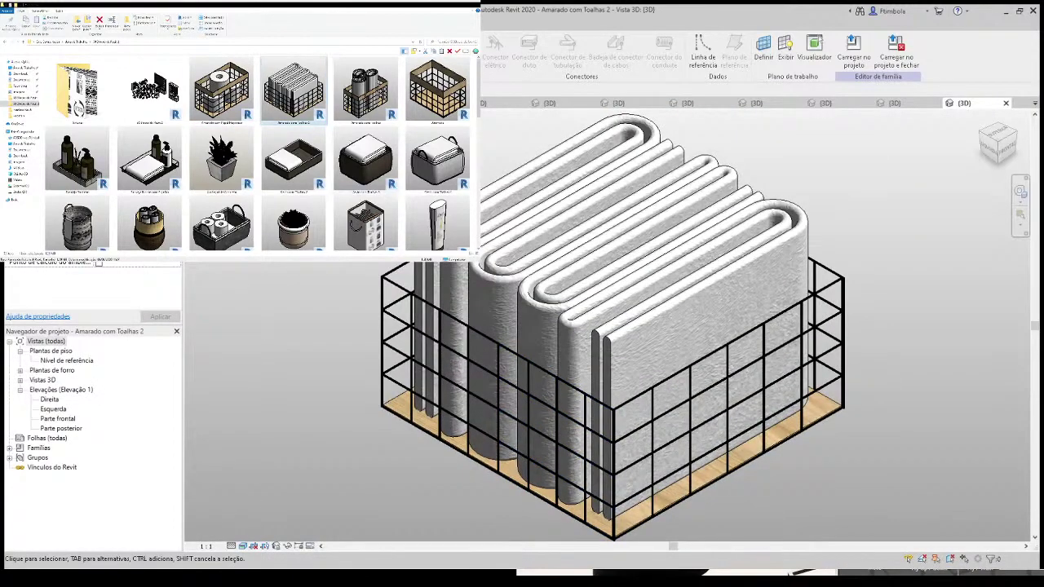
drag(438, 90, 901, 222)
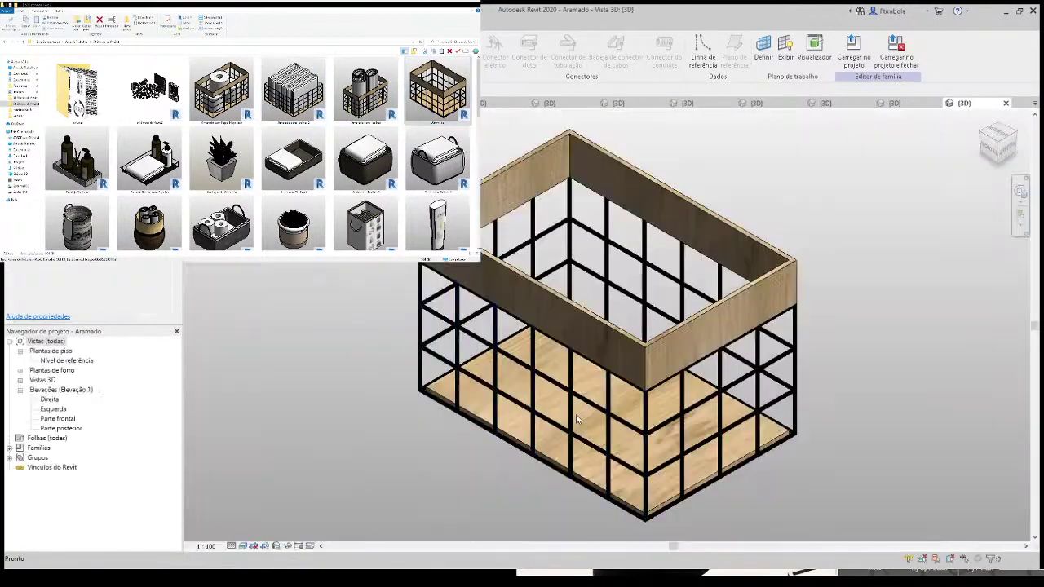
scroll(577, 422, up, 3)
scroll(577, 422, up, 2)
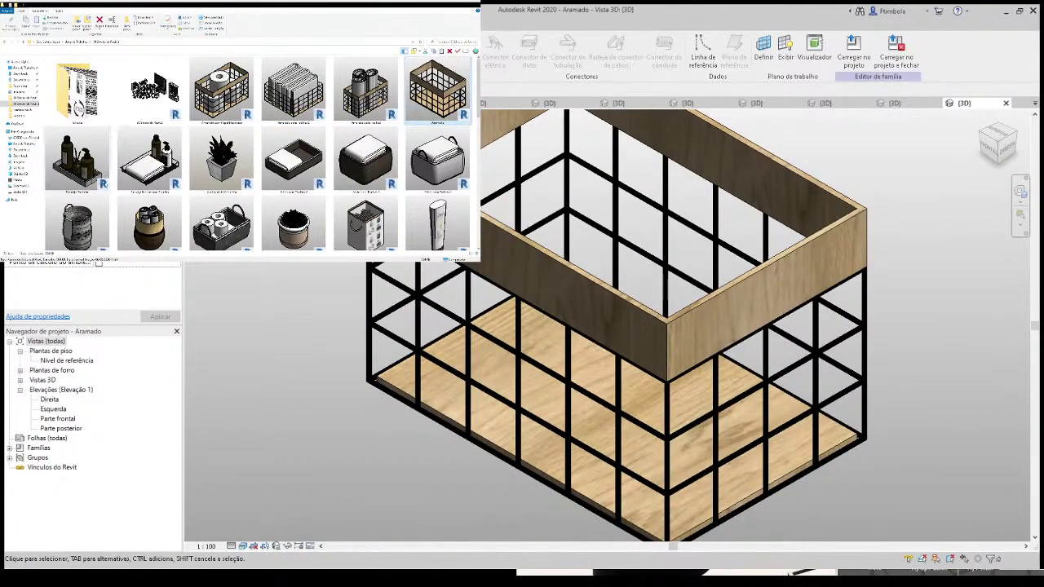
scroll(77, 151, down, 1)
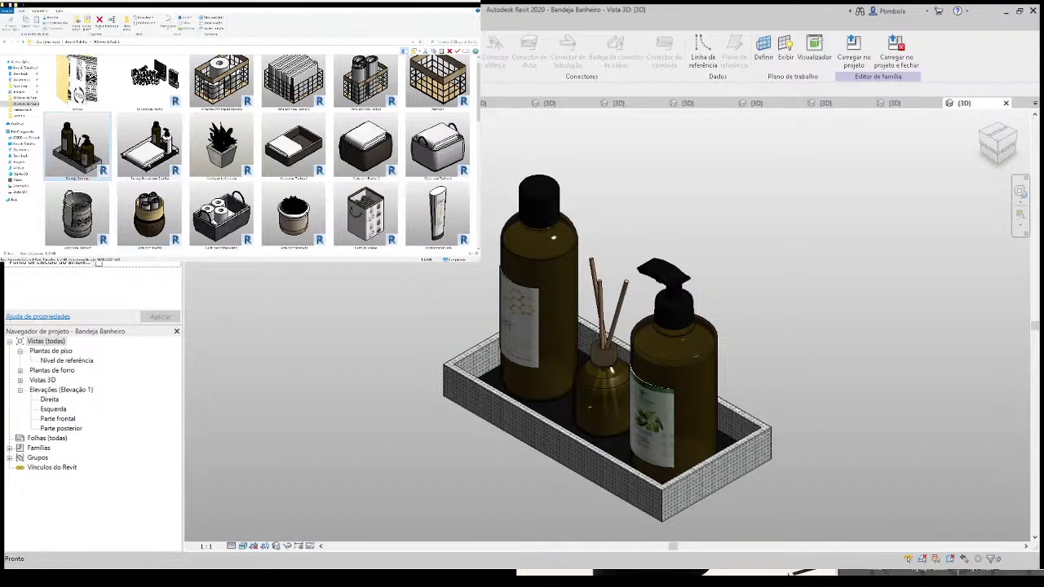
Step: Select the Bandeja Bronze com Espelho tray thumbnail to open it
click(149, 145)
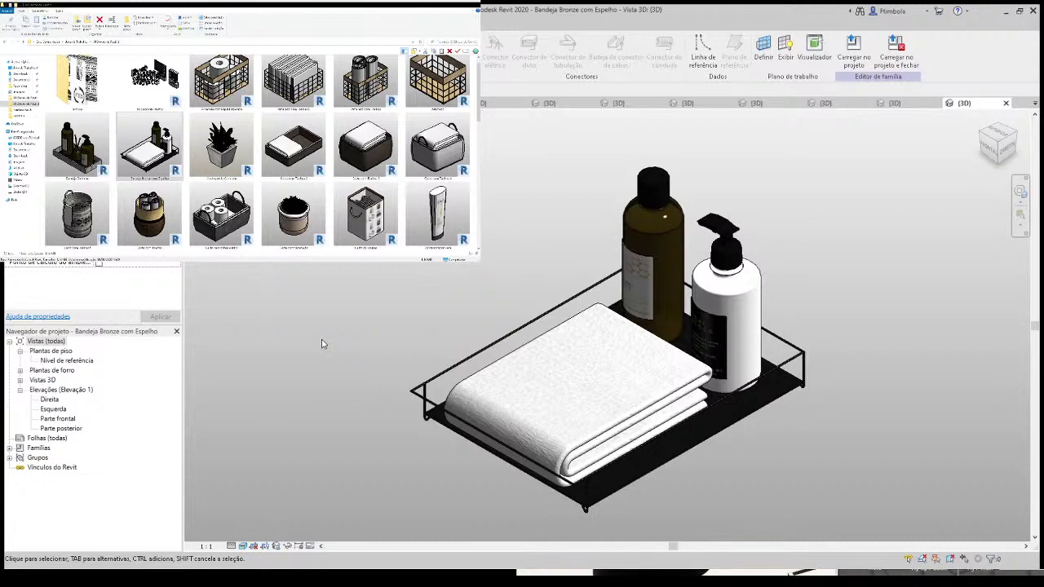
Step: Open the Cachepot de Concreto concrete planter family
double_click(221, 145)
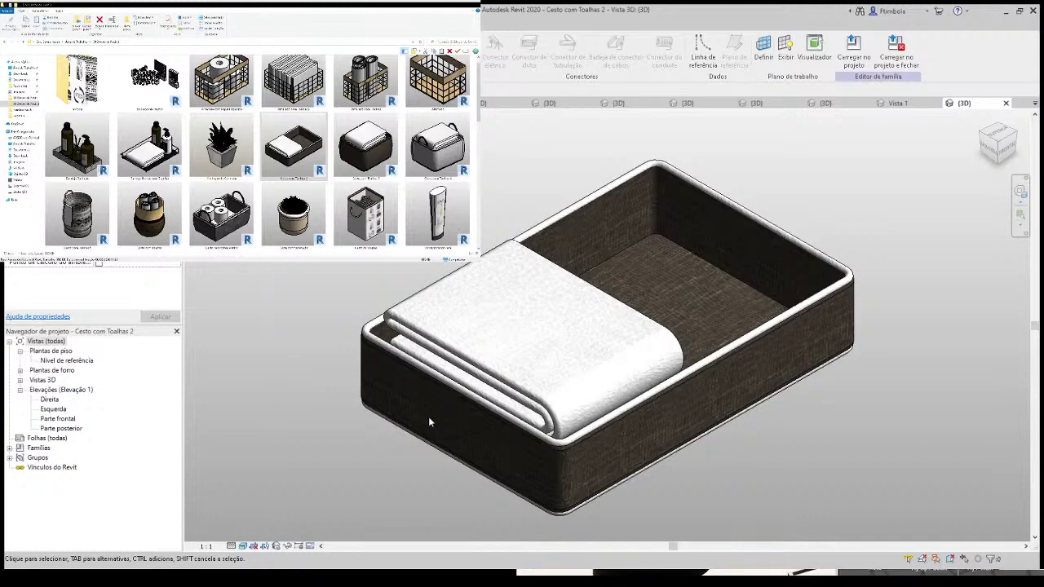
Step: Open the dark fabric, grey, and towels-with-toilet-rolls basket families
drag(365, 145, 812, 283)
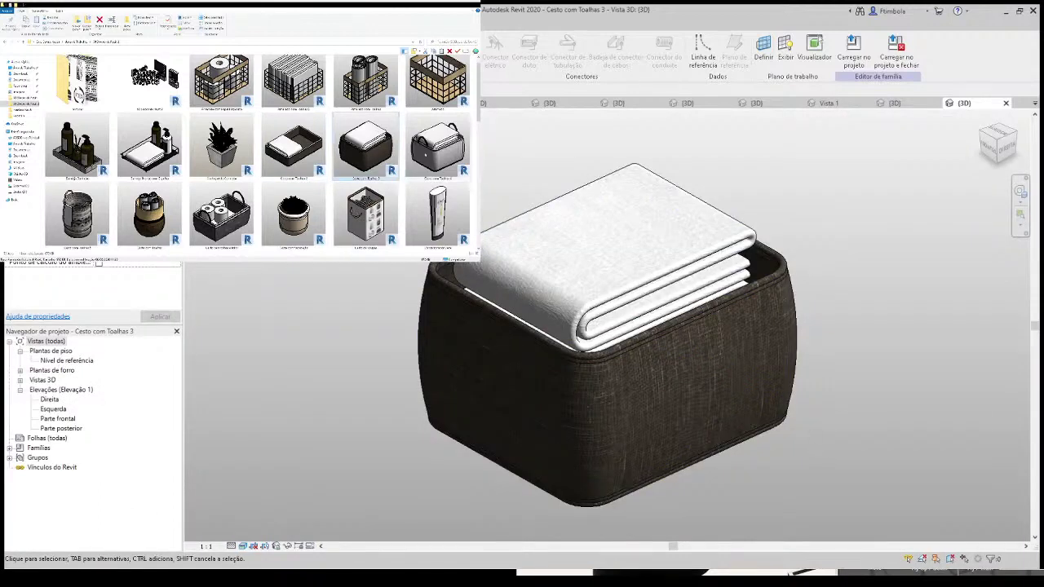
drag(438, 146, 920, 333)
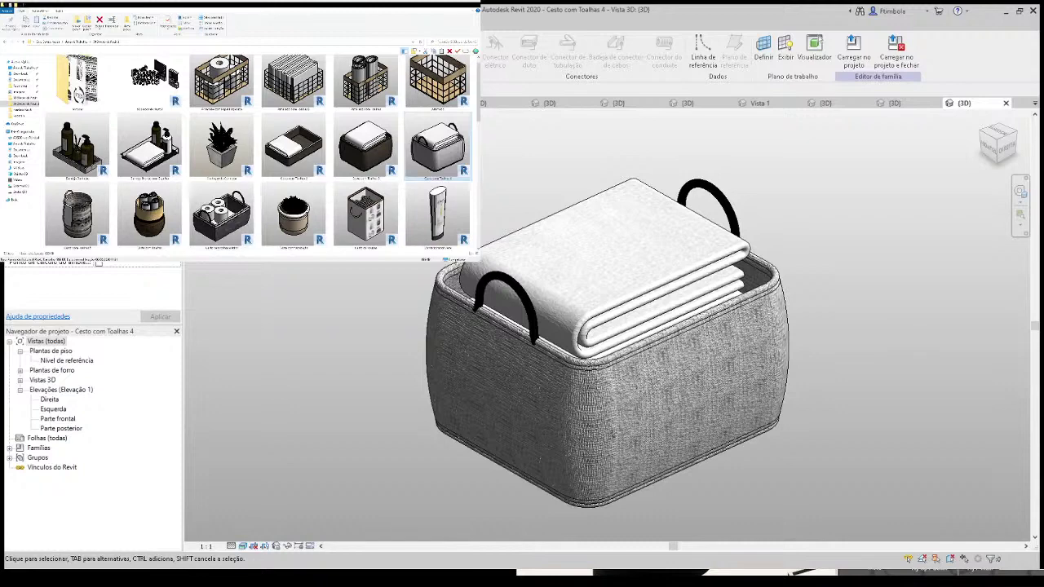
scroll(102, 123, down, 3)
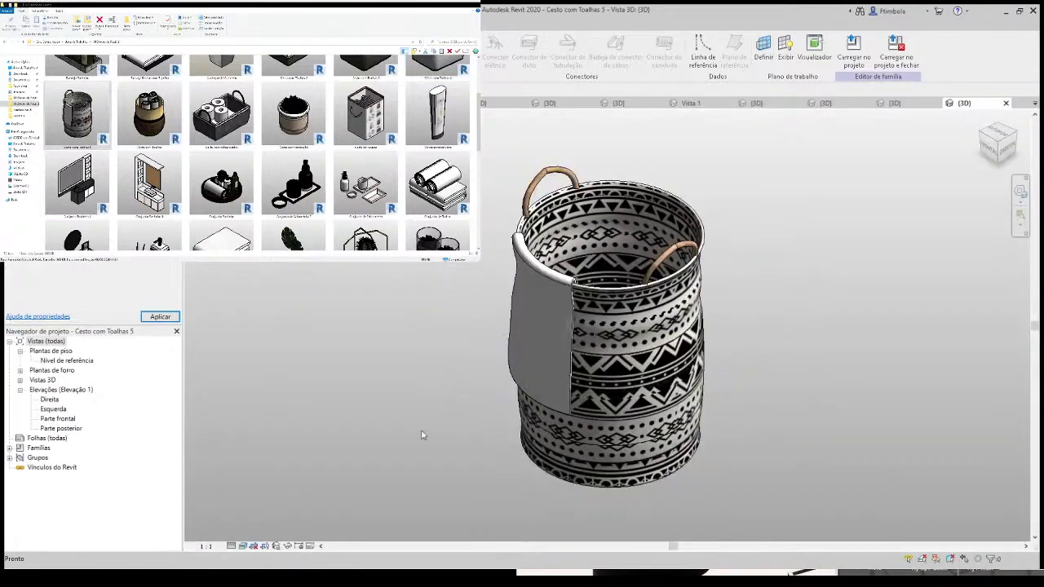
drag(221, 114, 445, 277)
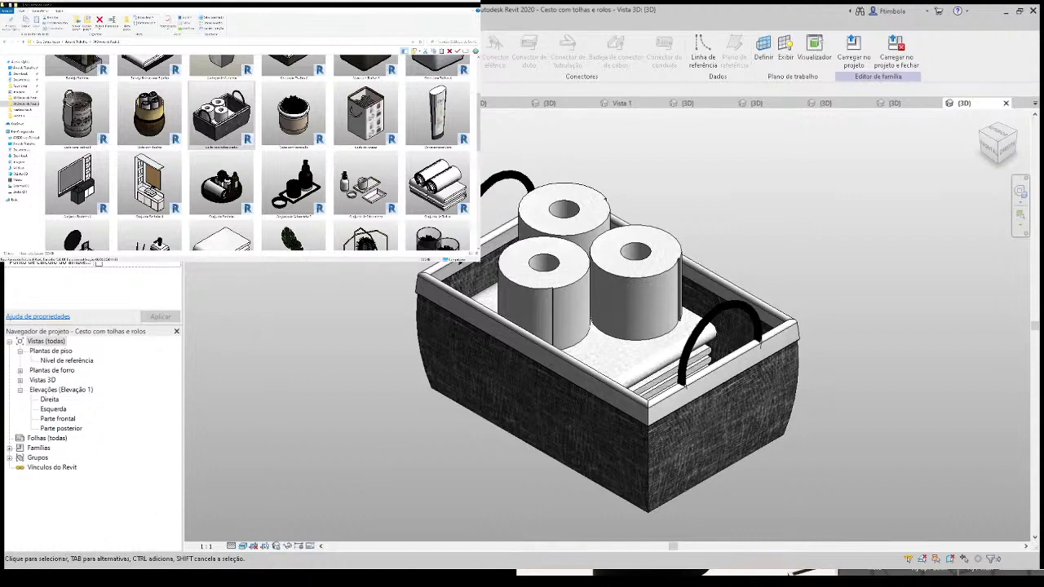
scroll(293, 146, down, 1)
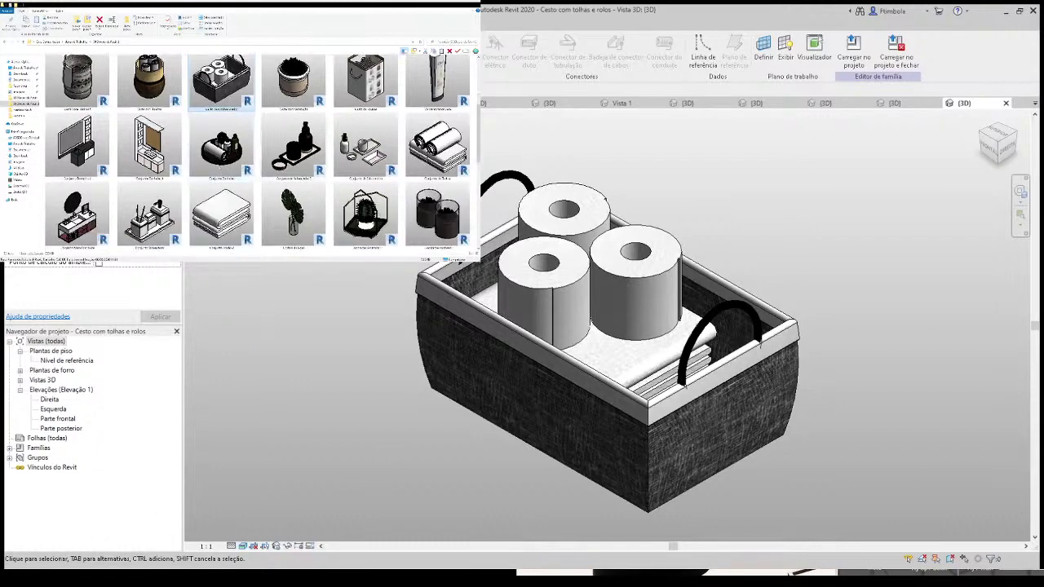
Step: Load the Conjunto de Saboneteira 5 family and show its 3D view in Realistic style
drag(294, 147, 629, 321)
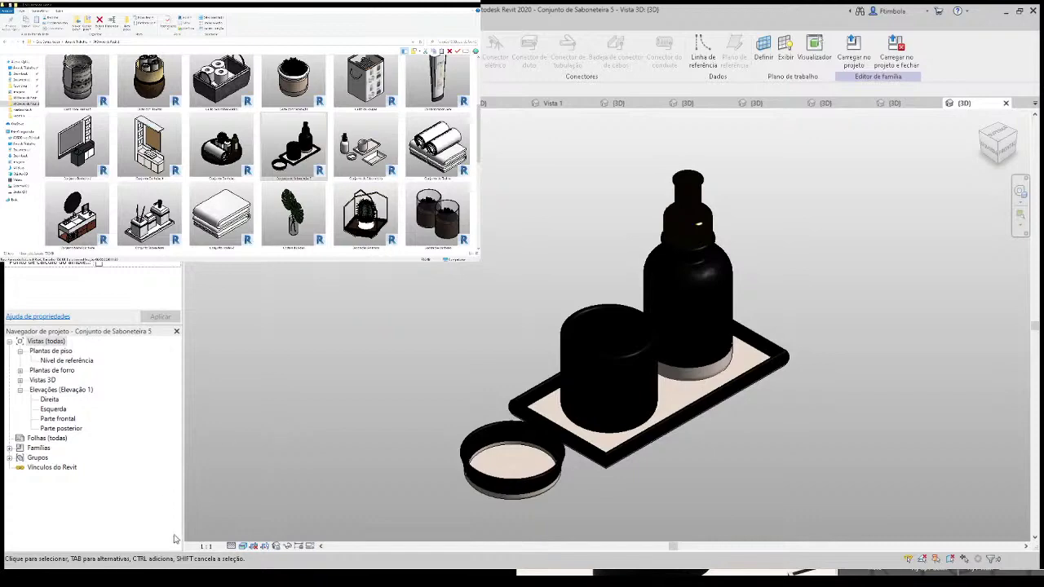
click(246, 547)
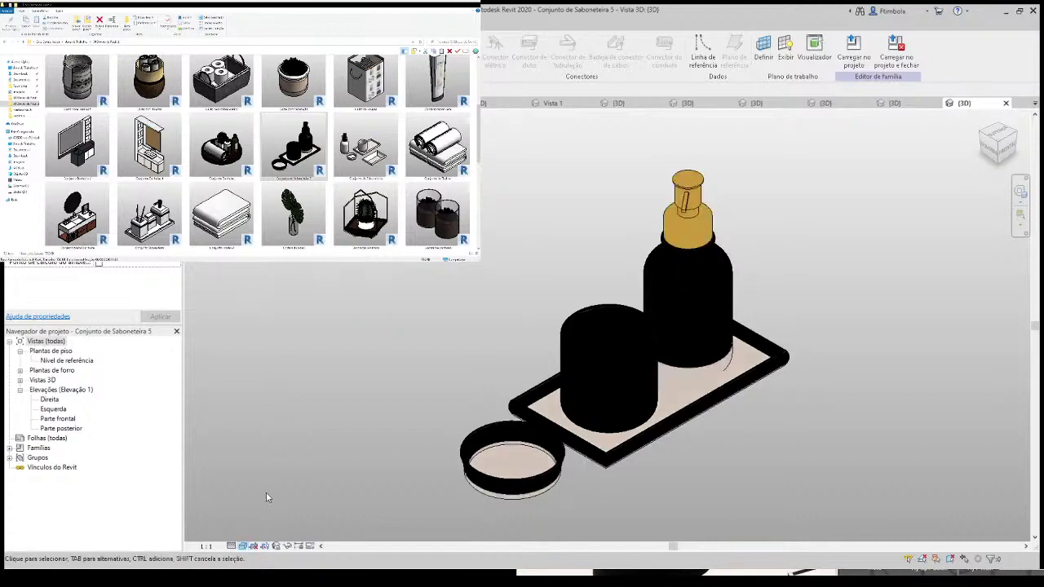
scroll(261, 155, down, 1)
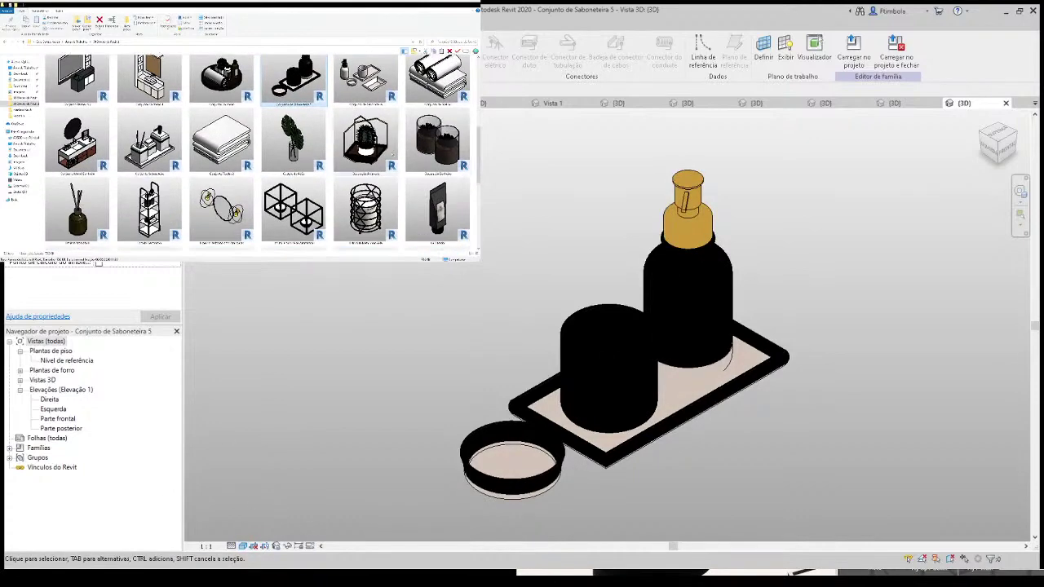
key(ctrl+Tab)
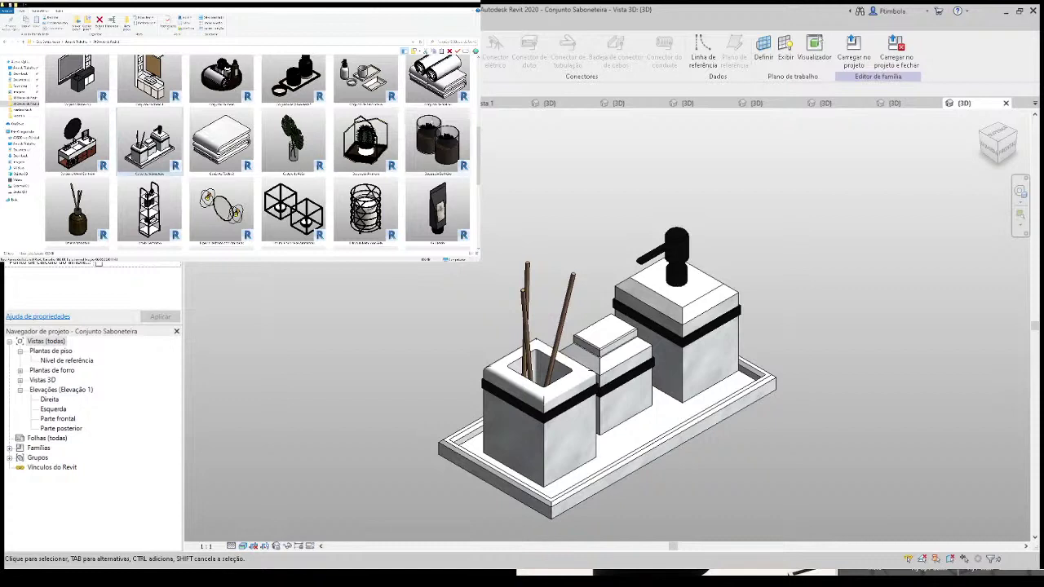
Step: Open Decoração Aramado and Costela de Adão, then view the monstera vase close up from the front
drag(366, 140, 809, 298)
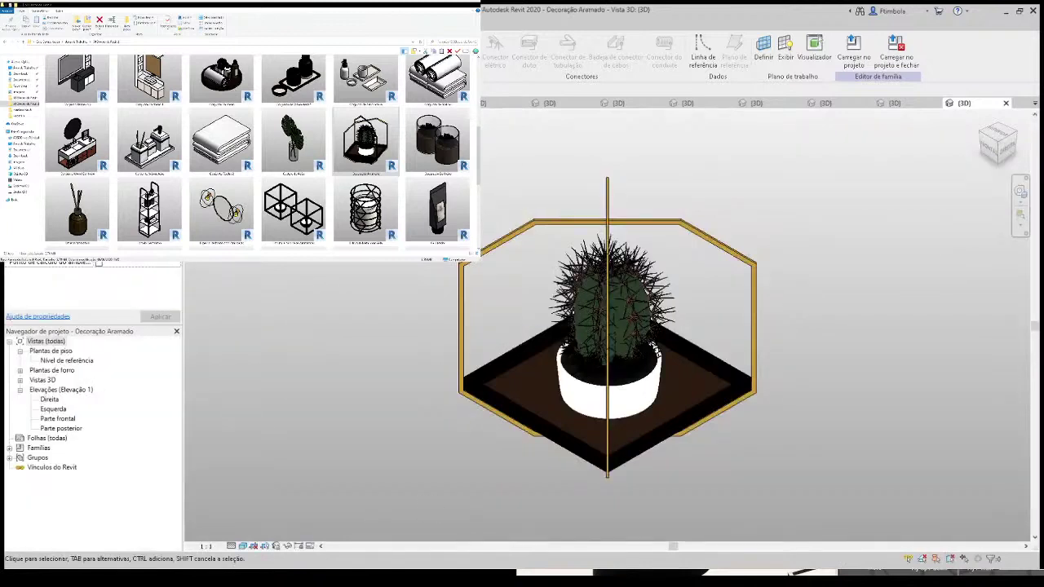
drag(293, 140, 609, 312)
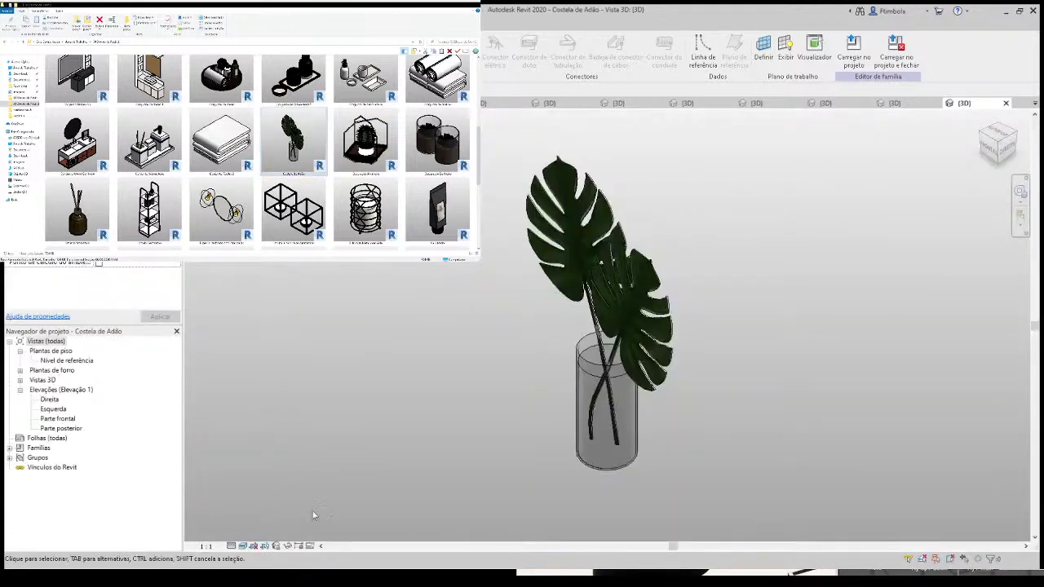
shift+middle_drag(313, 511, 525, 385)
scroll(517, 380, up, 3)
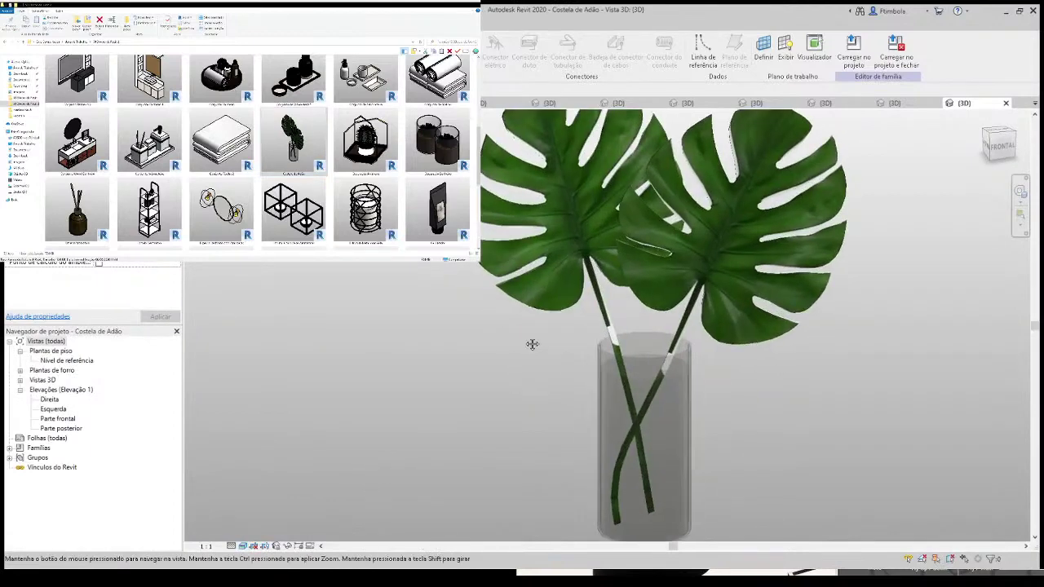
middle_drag(531, 344, 454, 368)
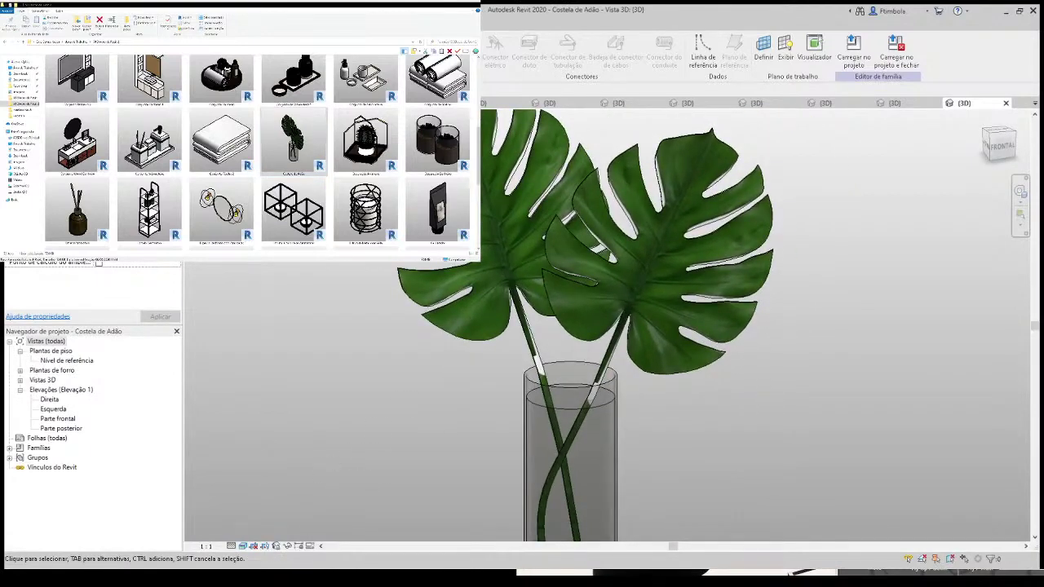
scroll(263, 152, down, 1)
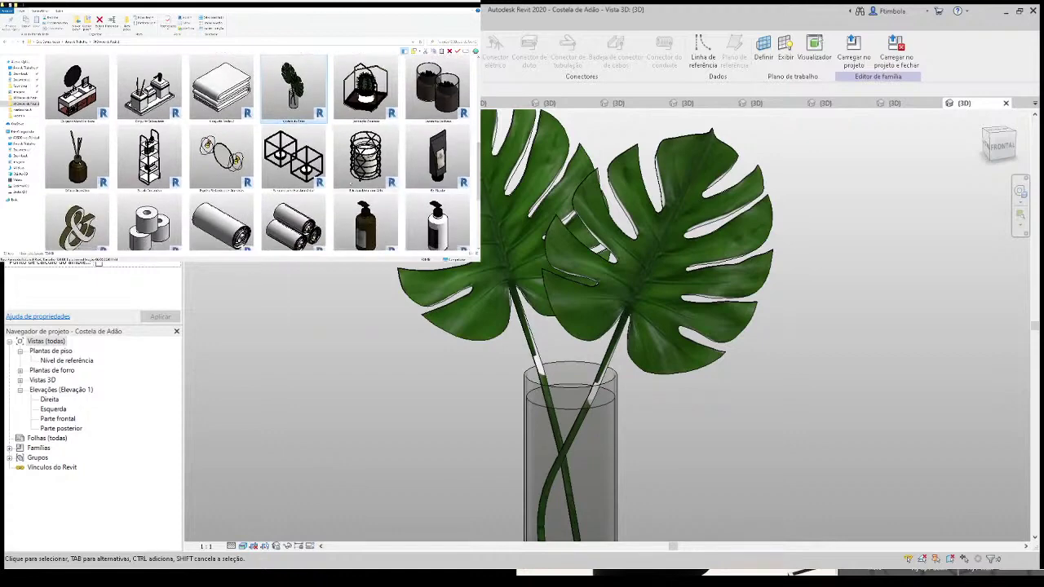
Step: Preview the Difusor Aromático family, orbiting slightly around the diffuser bottle
double_click(78, 159)
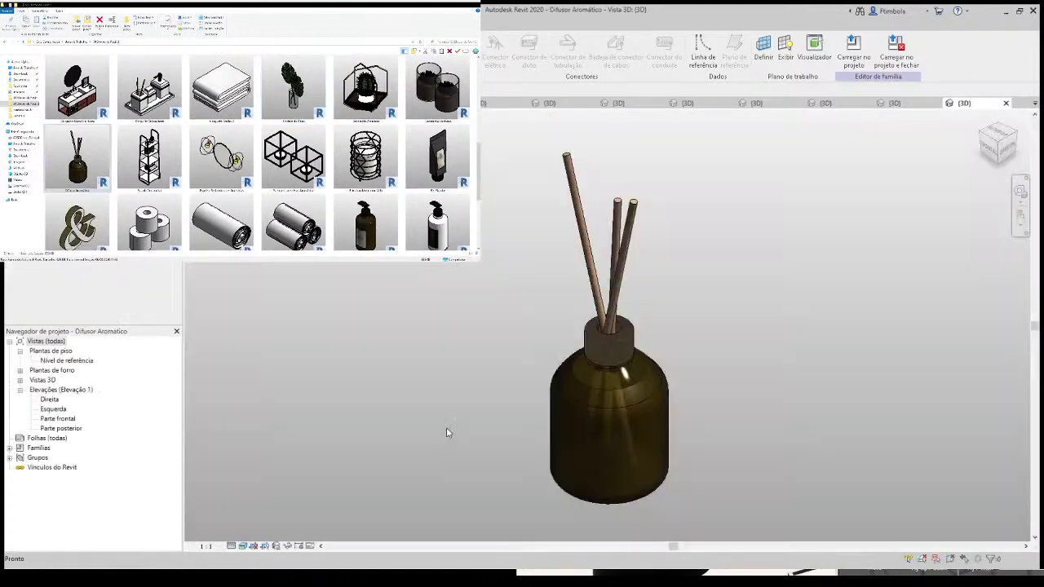
scroll(531, 422, up, 2)
mouse_move(459, 401)
shift+middle_down()
mouse_move(551, 395)
mouse_move(500, 381)
shift+middle_up()
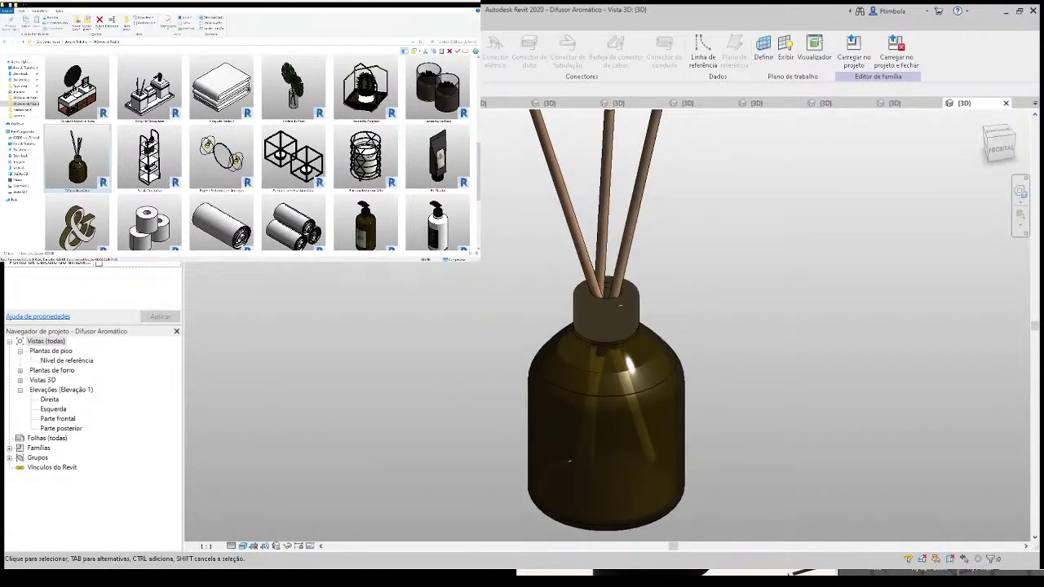
Step: Open the Escada Decorativa family and orbit it to a near-front view
drag(164, 186, 480, 397)
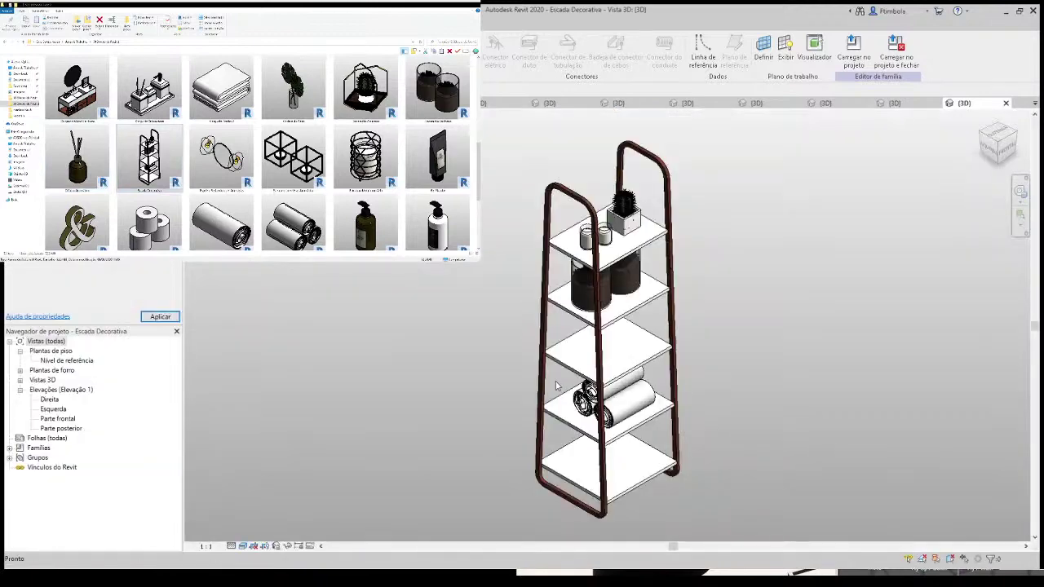
mouse_move(557, 386)
shift+middle_down()
mouse_move(436, 329)
mouse_move(506, 343)
shift+middle_up()
scroll(505, 344, up, 1)
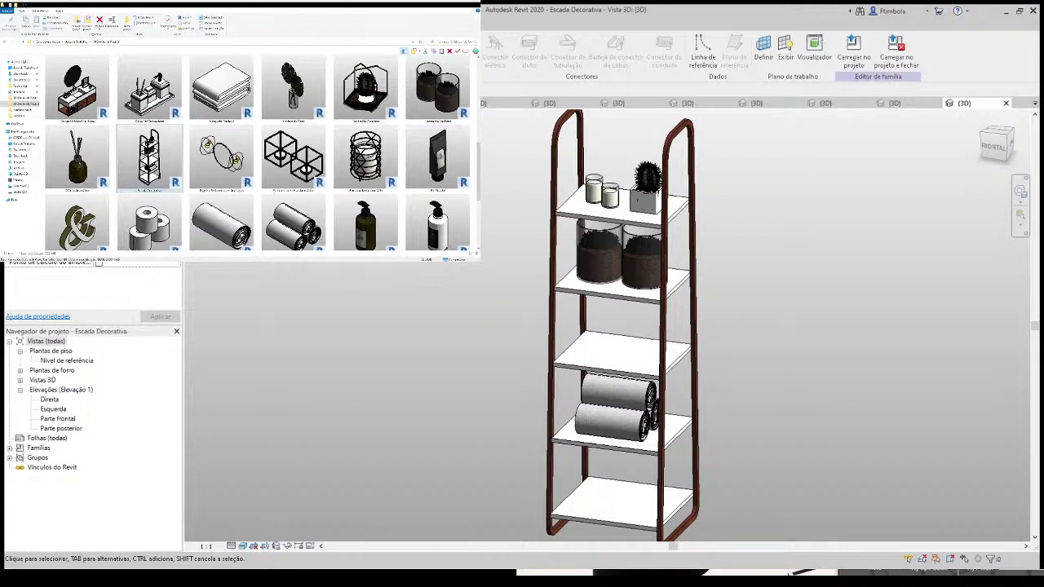
scroll(181, 190, down, 1)
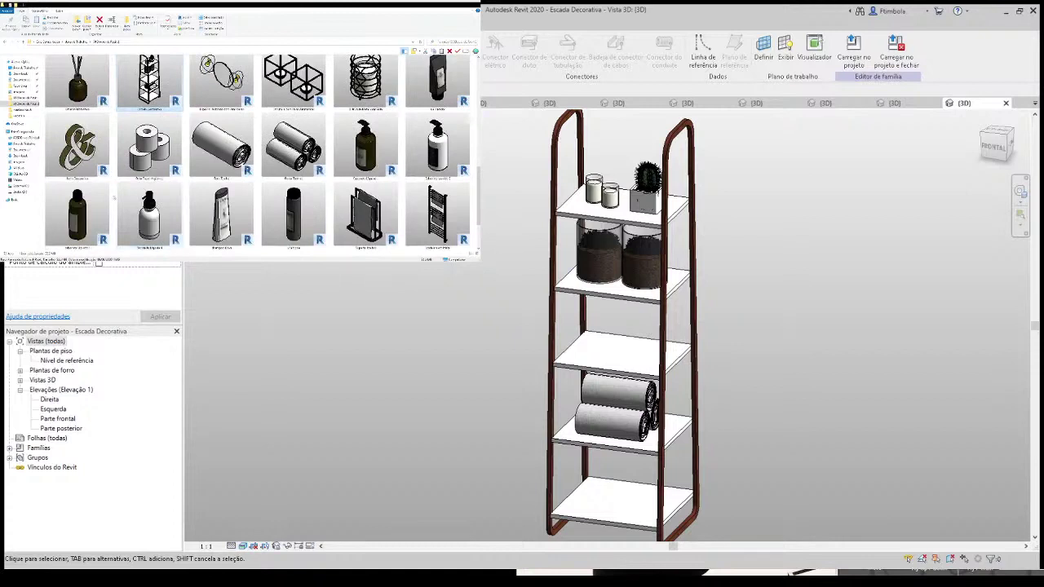
Step: Browse past the lamp subfolder into the folder of toy and bed families
scroll(181, 190, down, 1)
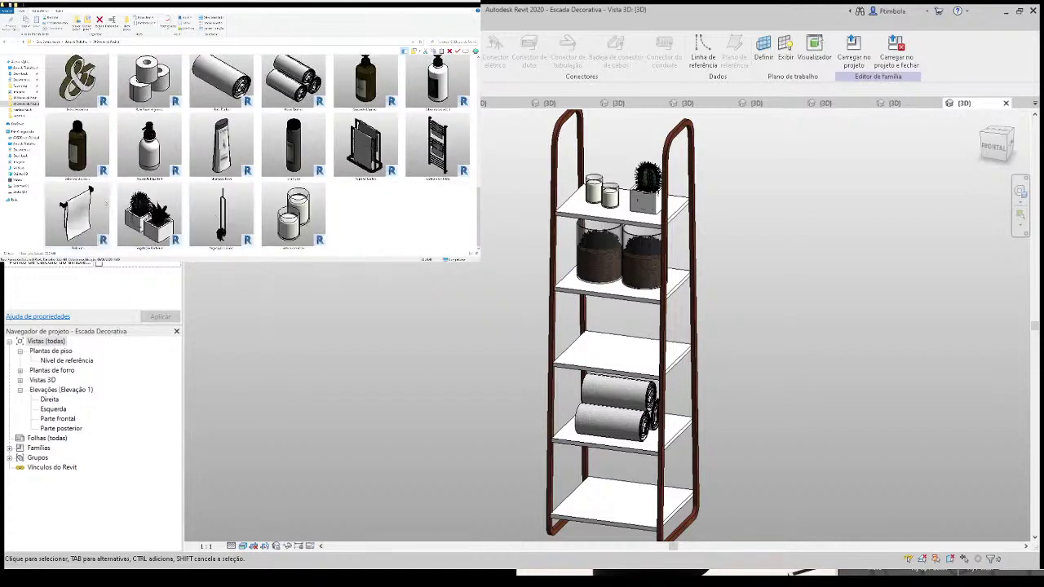
key(alt+Left)
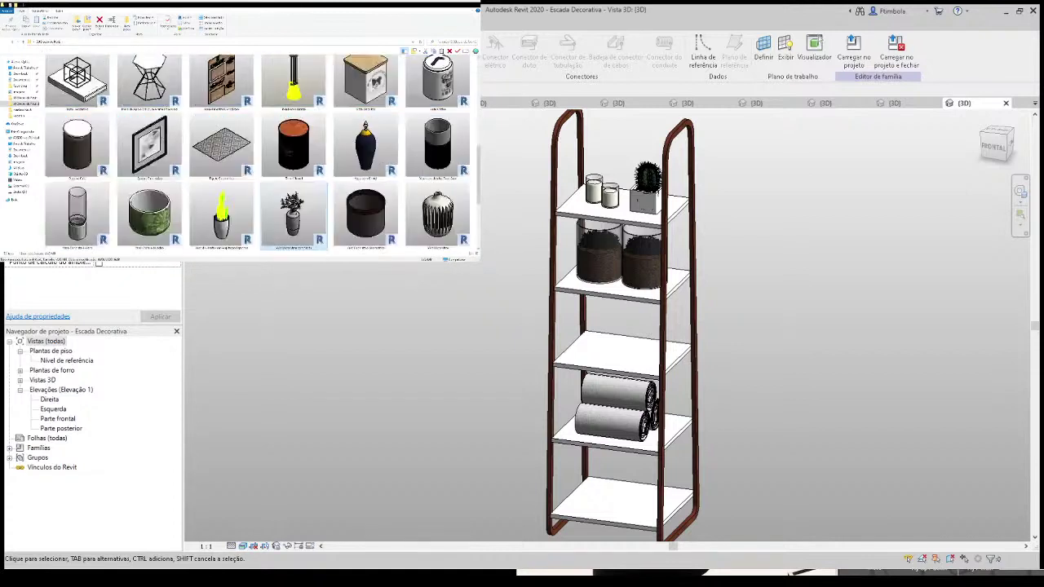
key(alt+Left)
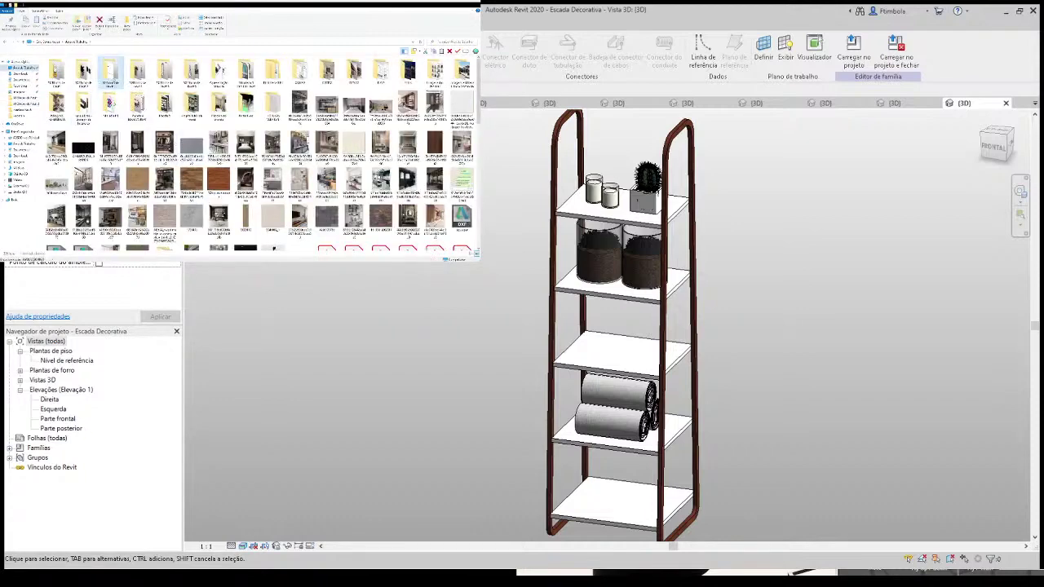
double_click(110, 72)
key(alt+Left)
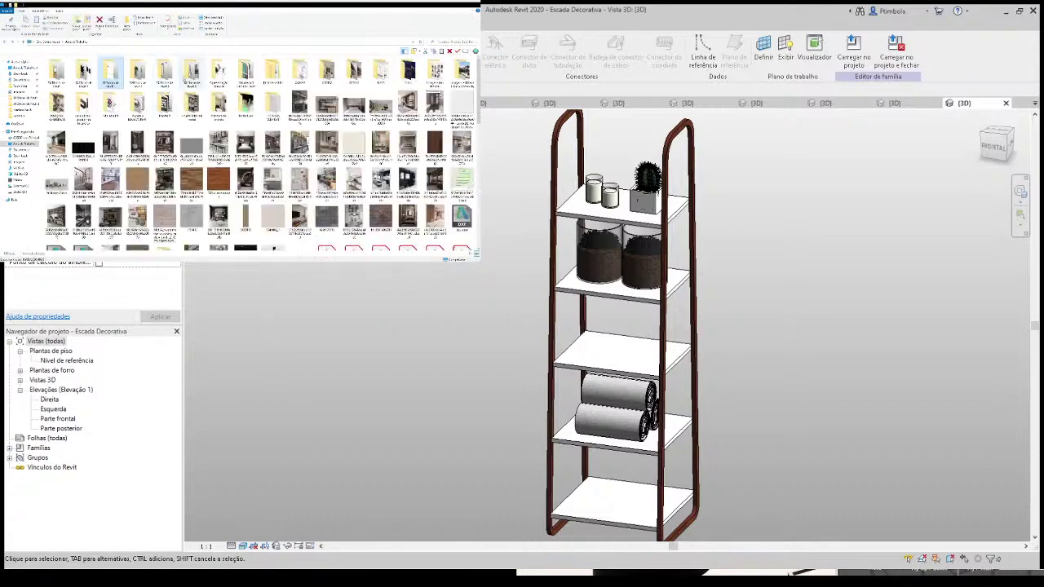
double_click(84, 72)
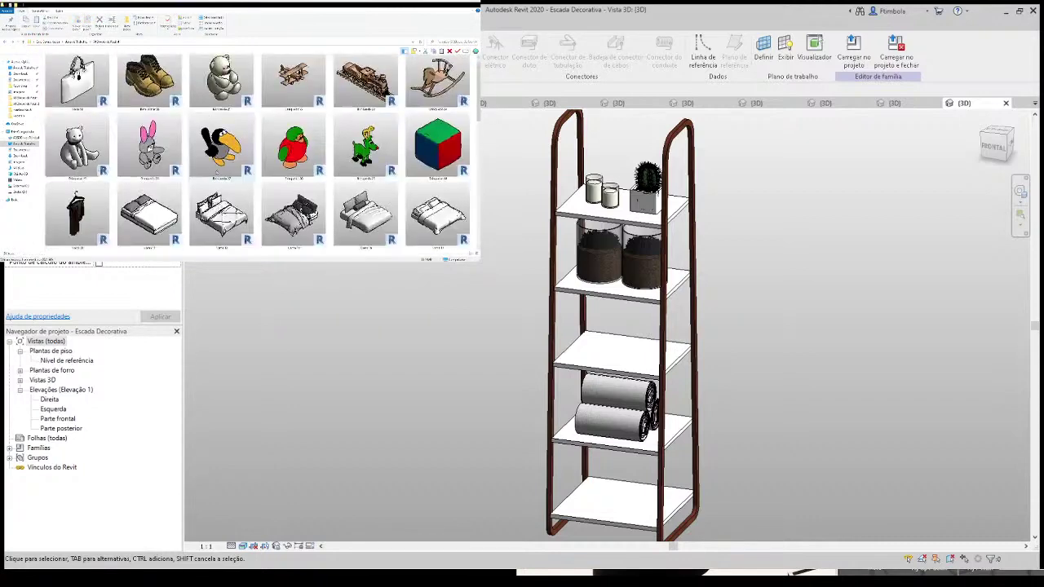
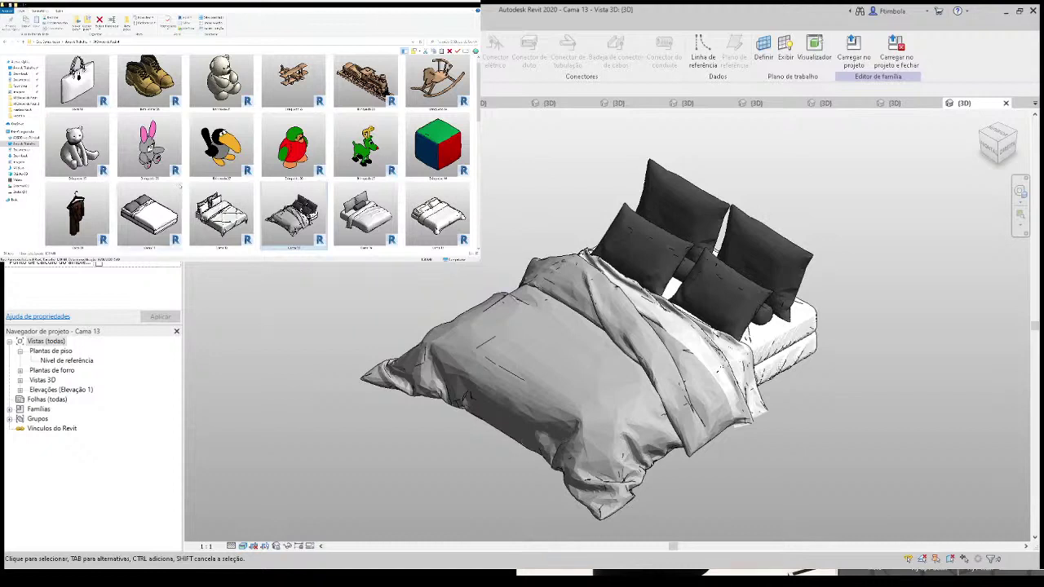
Step: Open the Cama 12 .rfa bed family from its File Explorer thumbnail
double_click(221, 216)
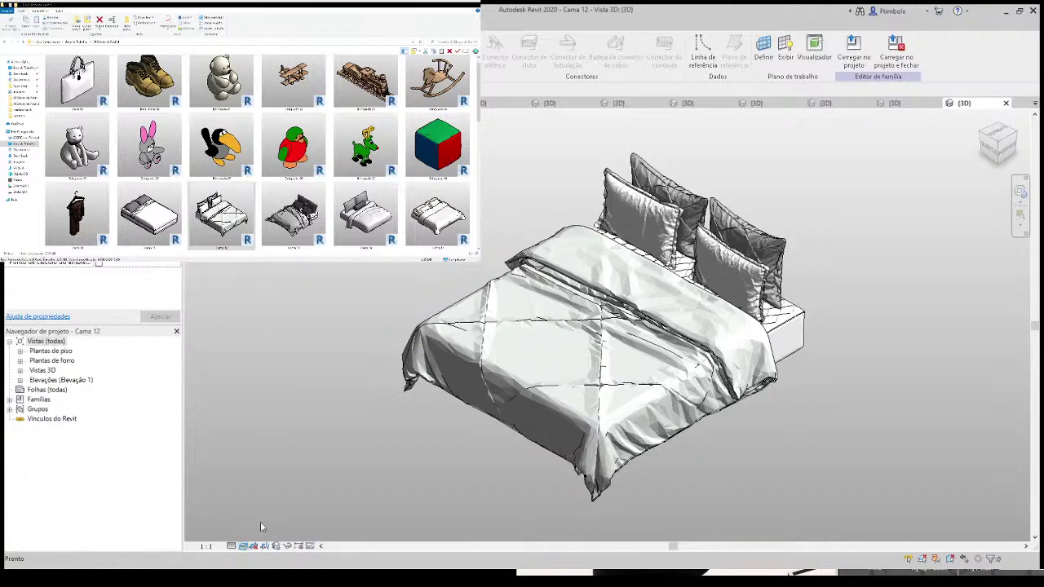
Step: Set the Cama 12 3D view to Hidden Line (HL) and orbit the bed to another side
key(h)
key(l)
shift+middle_drag(366, 470, 489, 468)
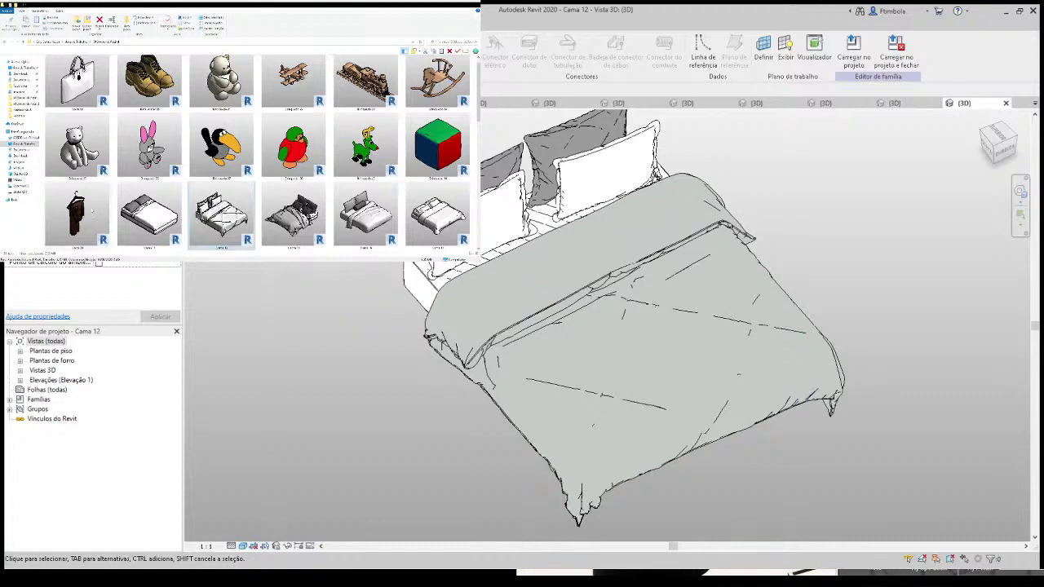
Step: Load the Cama 11, Cama 16 and Cama 17 bed families from their thumbnails in turn
drag(149, 216, 316, 406)
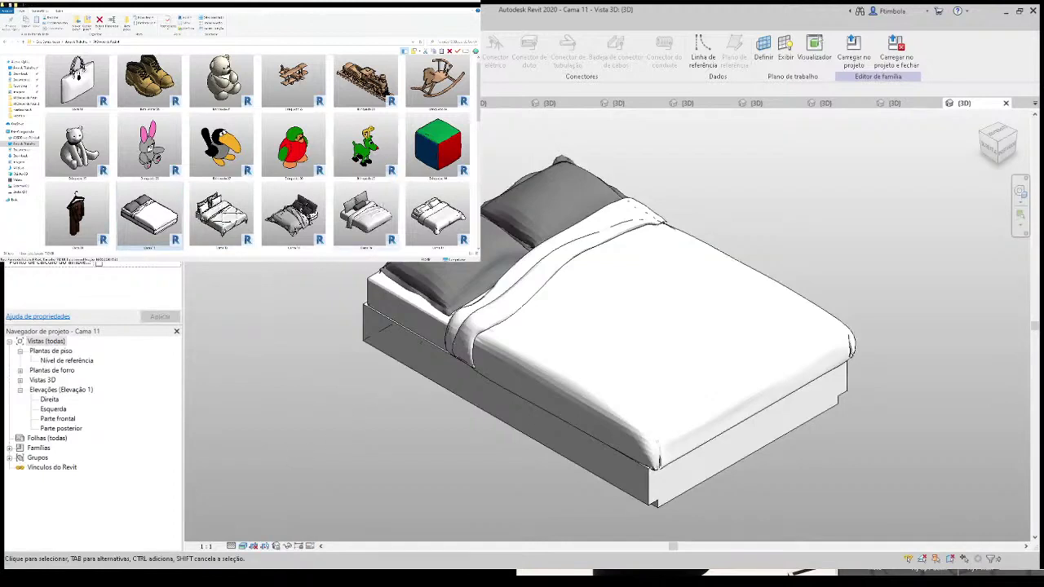
drag(365, 216, 806, 453)
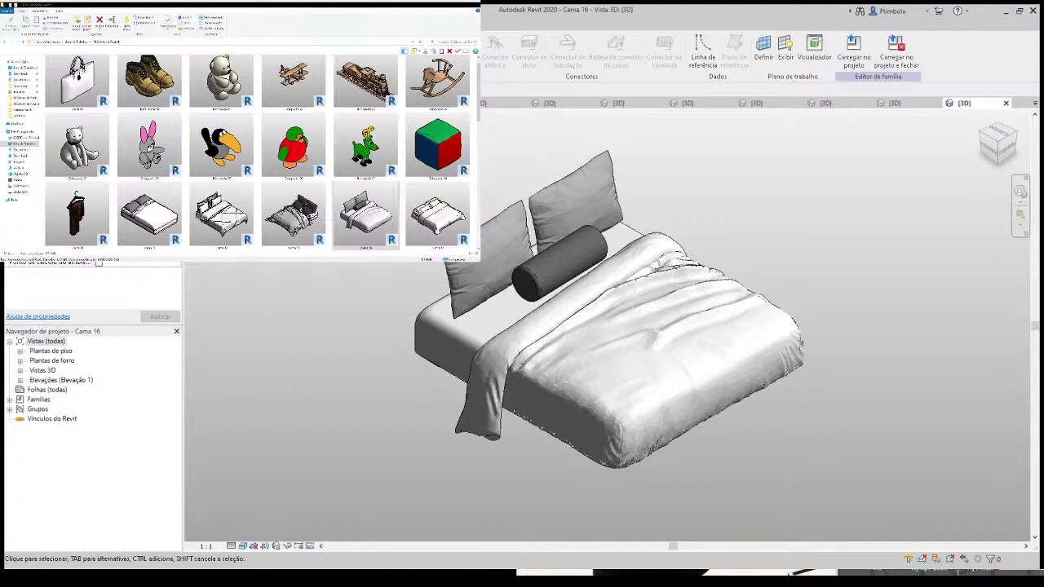
click(439, 214)
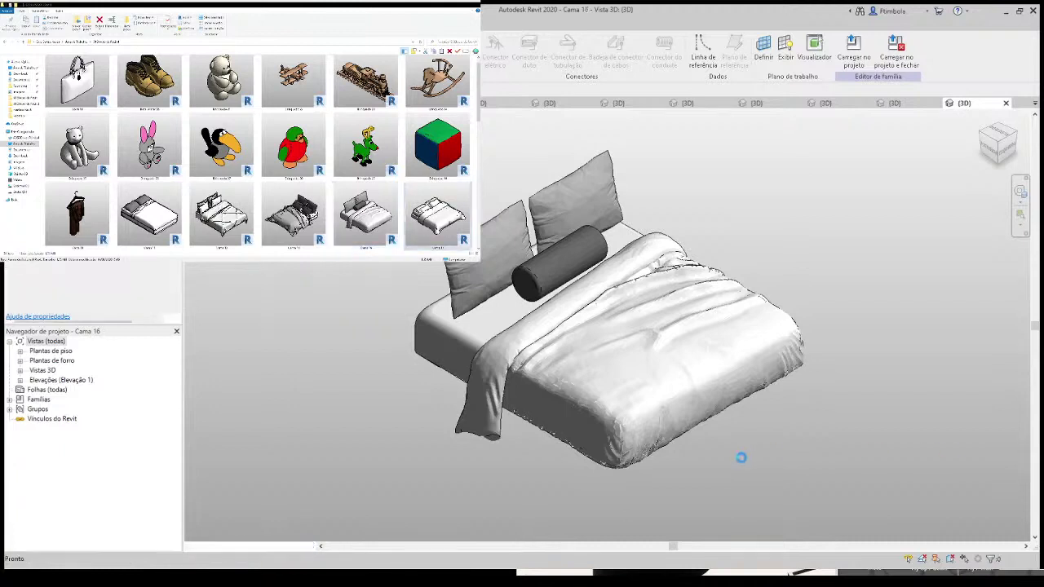